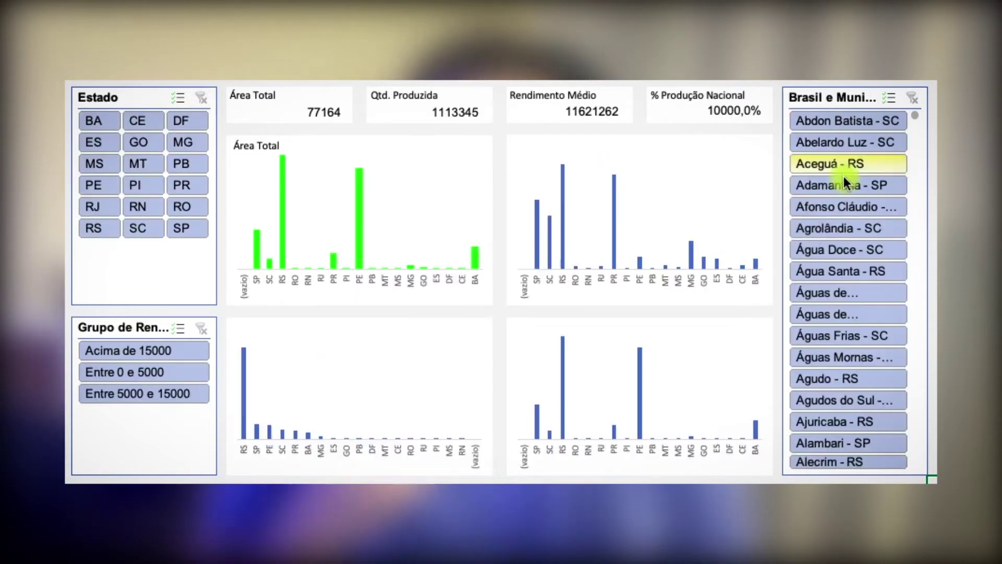
{"action": "left_click_drag", "start_coordinate": [843, 141], "coordinate": [852, 269]}
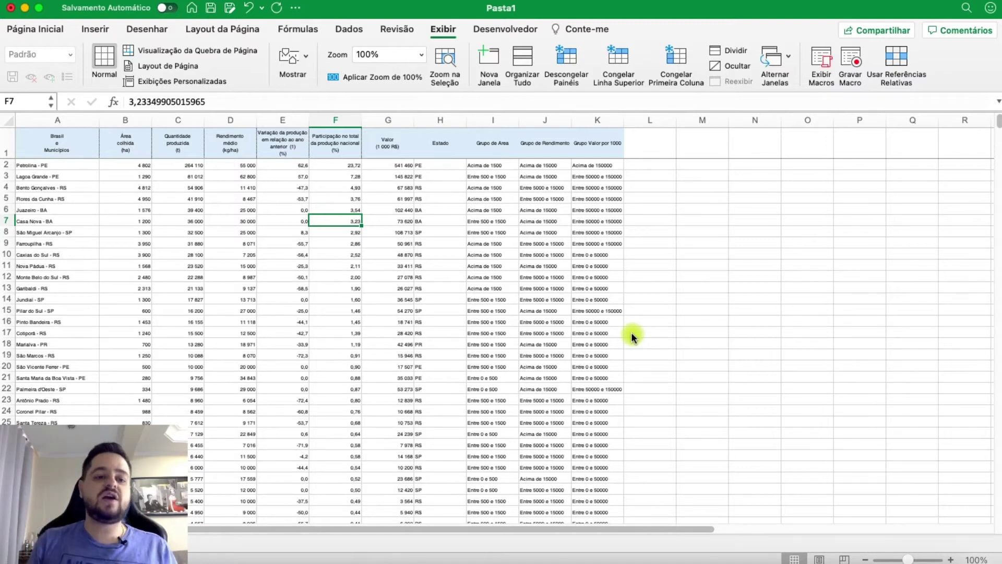
Examine the base table's headers and the formulas behind its Estado and Grupo de Rendimento columns
{"action": "left_click", "coordinate": [286, 332]}
{"action": "left_click", "coordinate": [527, 243]}
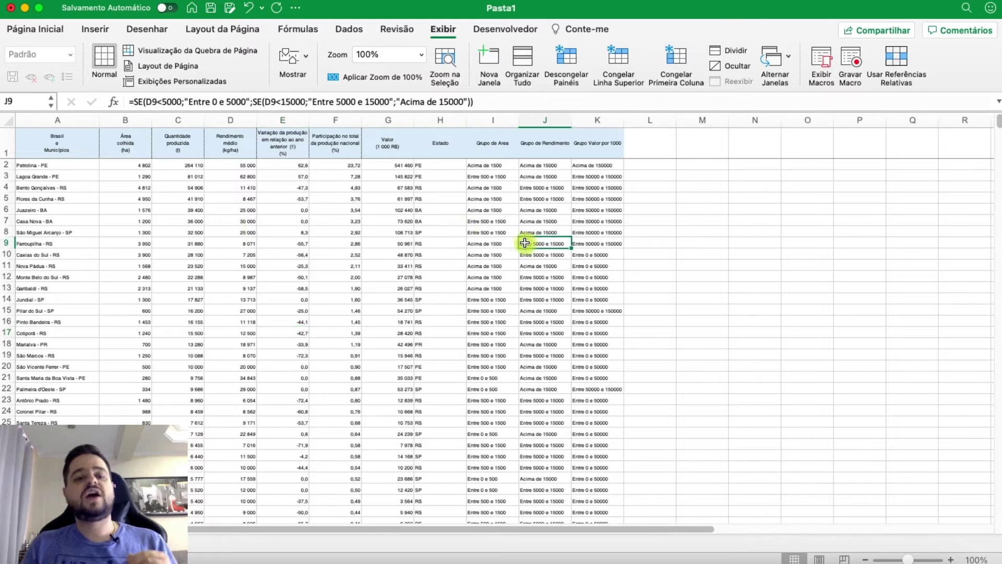
{"action": "left_click", "coordinate": [53, 144]}
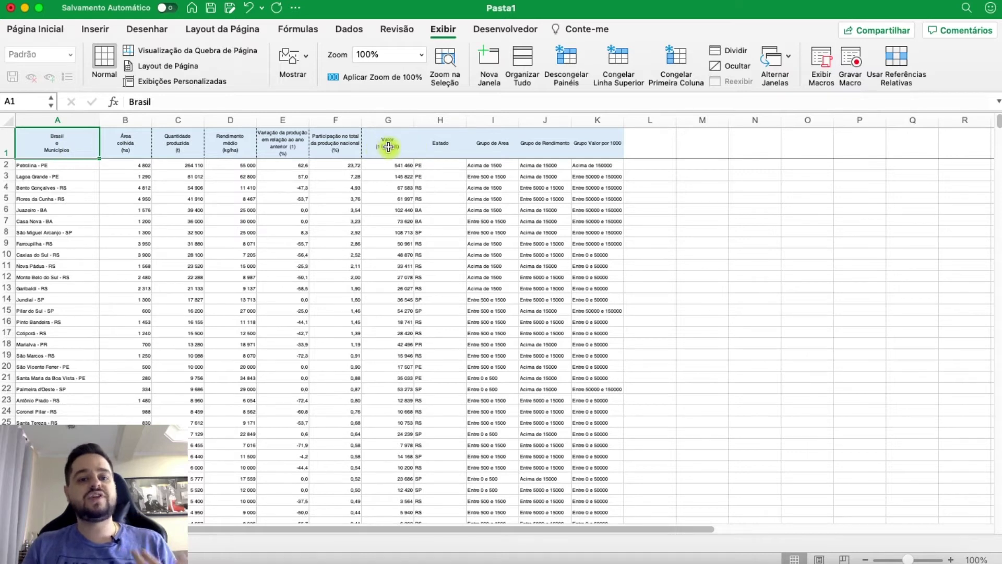
{"action": "left_click", "coordinate": [433, 142]}
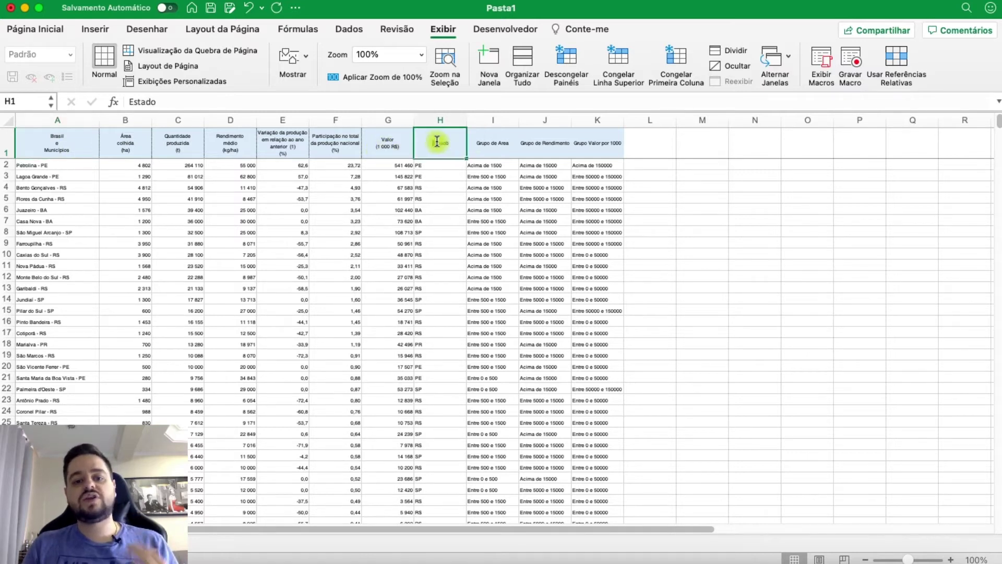
{"action": "left_click", "coordinate": [494, 144]}
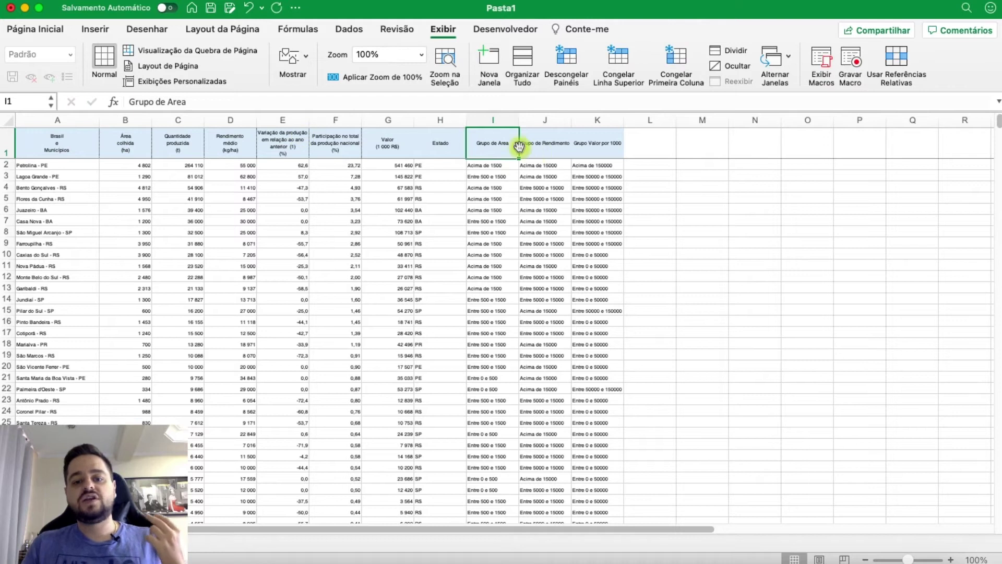
{"action": "left_click", "coordinate": [597, 165]}
{"action": "left_click", "coordinate": [588, 142]}
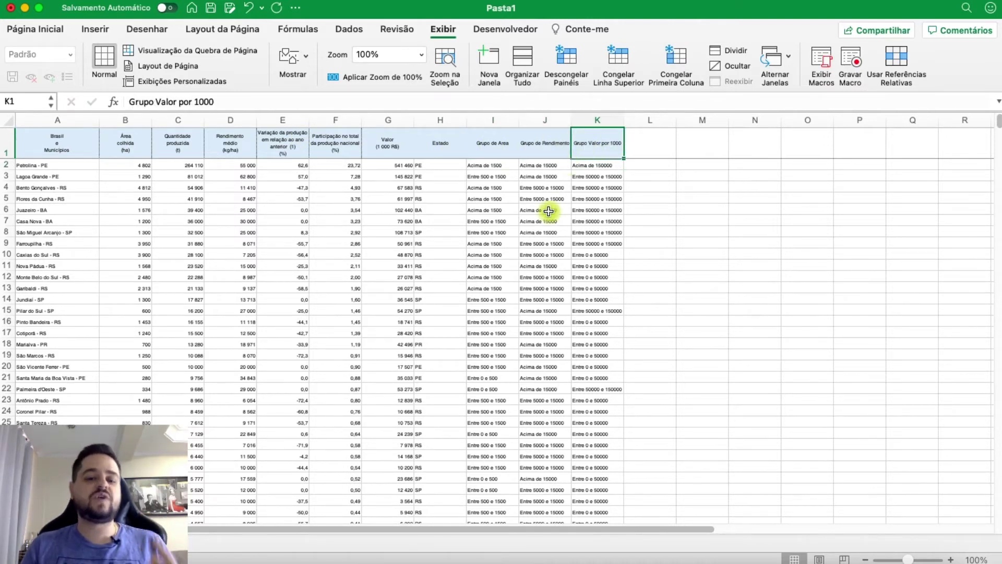
{"action": "left_click", "coordinate": [429, 321]}
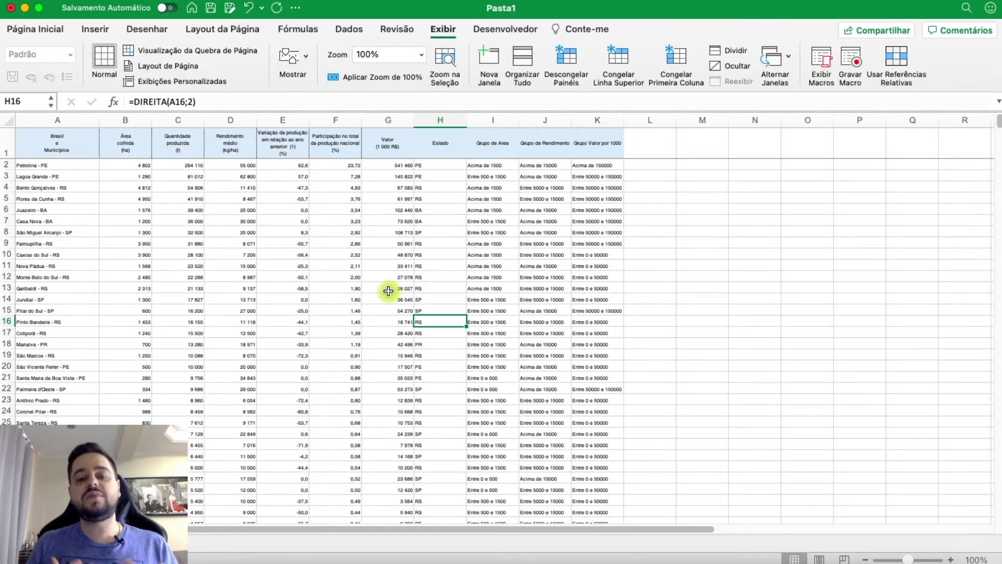
{"action": "left_click", "coordinate": [335, 256]}
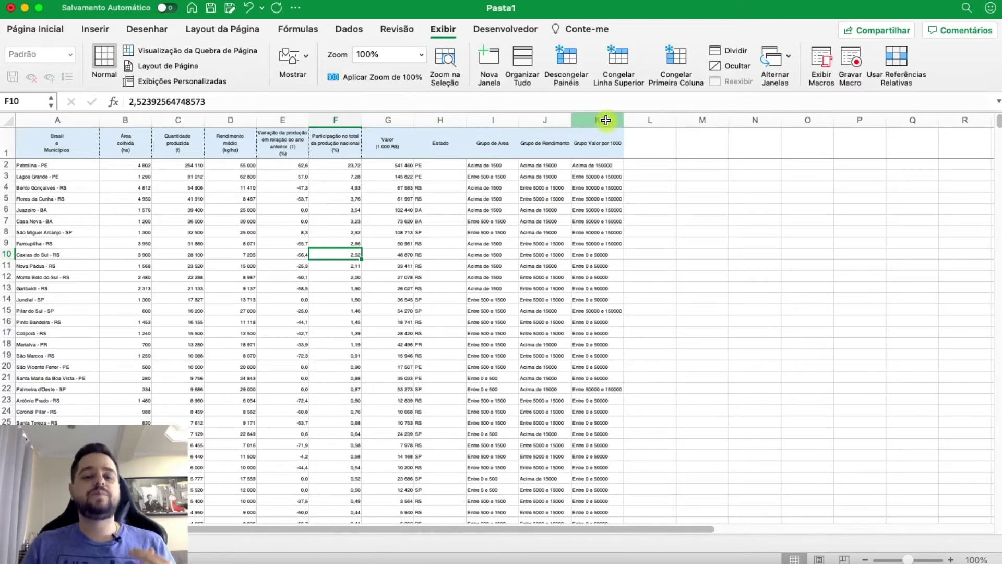
Create a pivot table from columns A to K of the Base sheet on a new worksheet
{"action": "left_click_drag", "start_coordinate": [602, 118], "coordinate": [15, 105]}
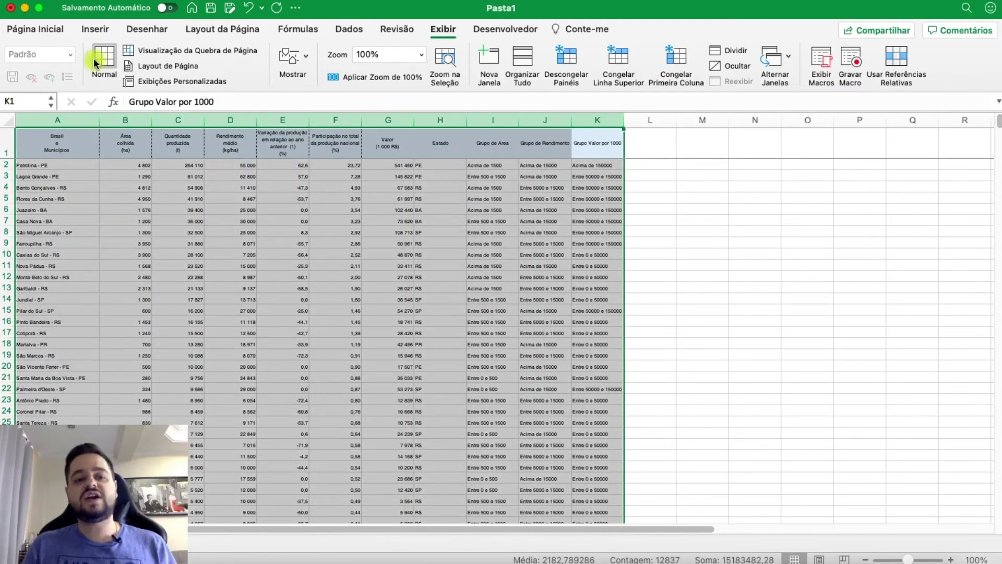
{"action": "left_click", "coordinate": [96, 31]}
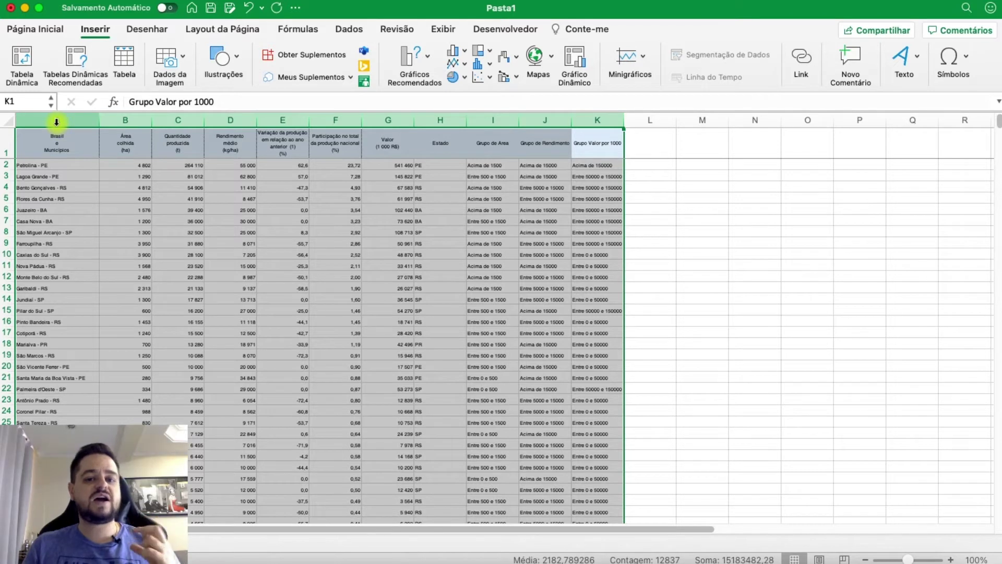
{"action": "left_click", "coordinate": [24, 67]}
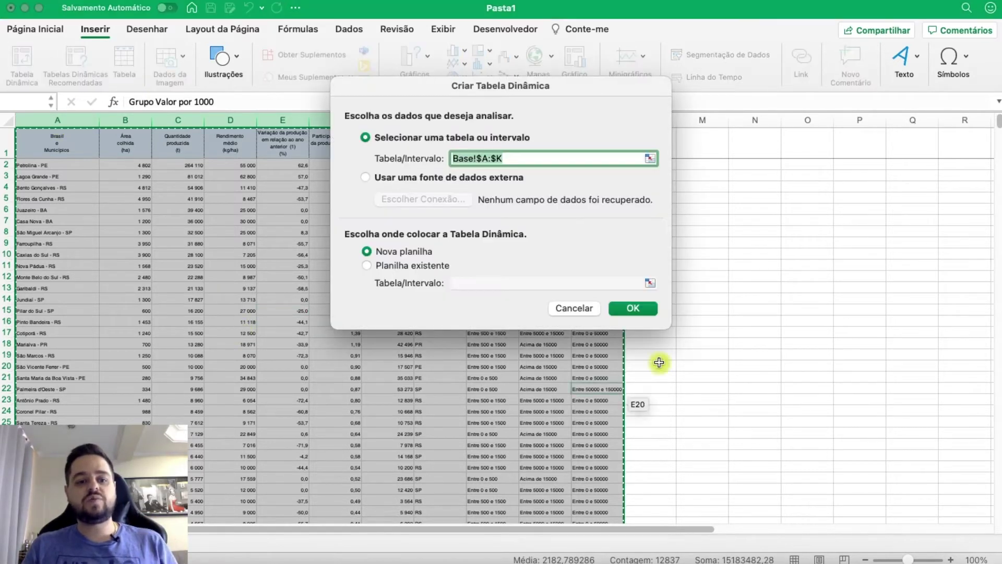
{"action": "left_click", "coordinate": [634, 307]}
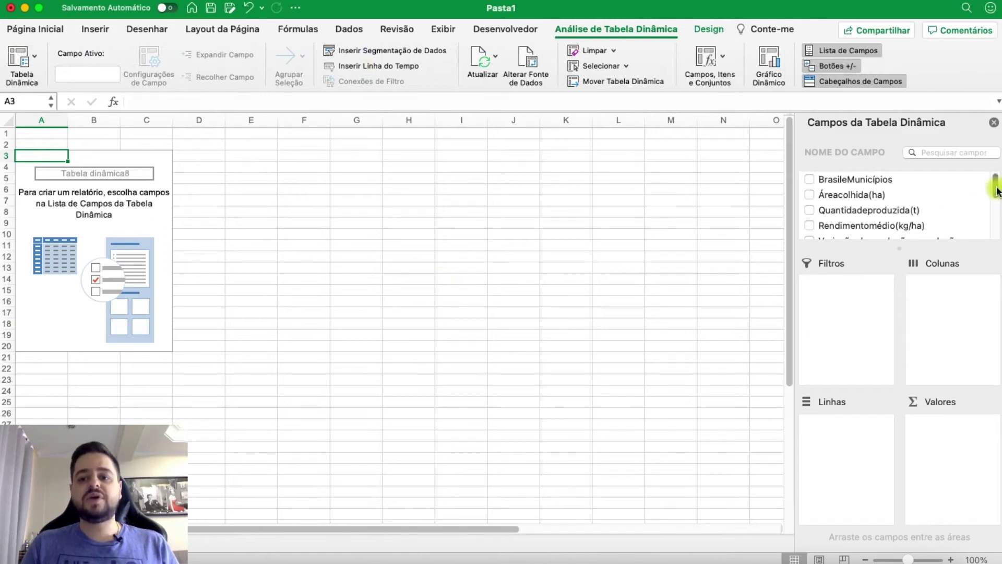
Set Estado as the pivot table's row field and sum Área colhida (ha) as its value field
{"action": "left_click_drag", "start_coordinate": [996, 190], "coordinate": [996, 224]}
{"action": "left_click_drag", "start_coordinate": [859, 193], "coordinate": [847, 443]}
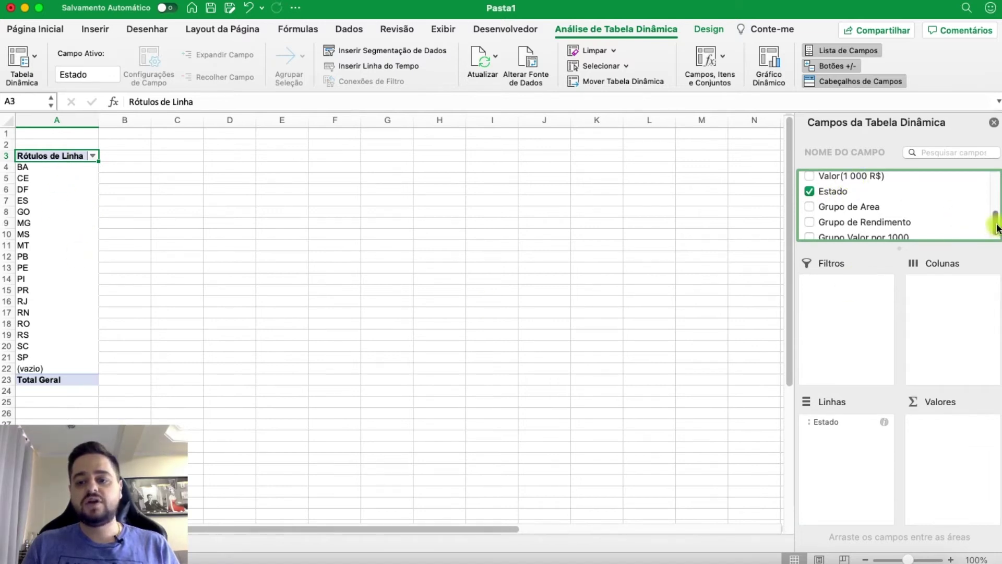
{"action": "left_click_drag", "start_coordinate": [997, 228], "coordinate": [994, 186]}
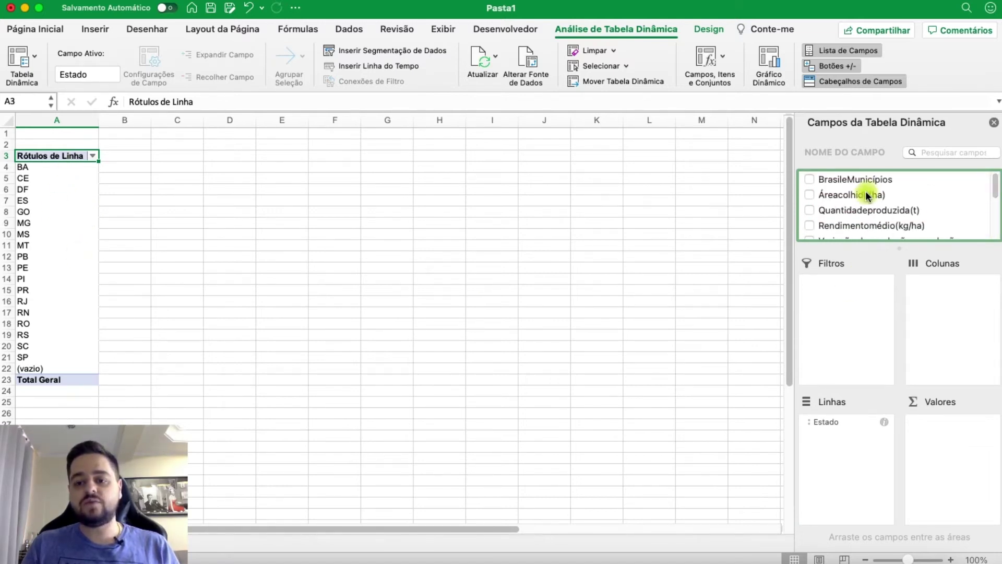
{"action": "left_click_drag", "start_coordinate": [867, 196], "coordinate": [964, 433]}
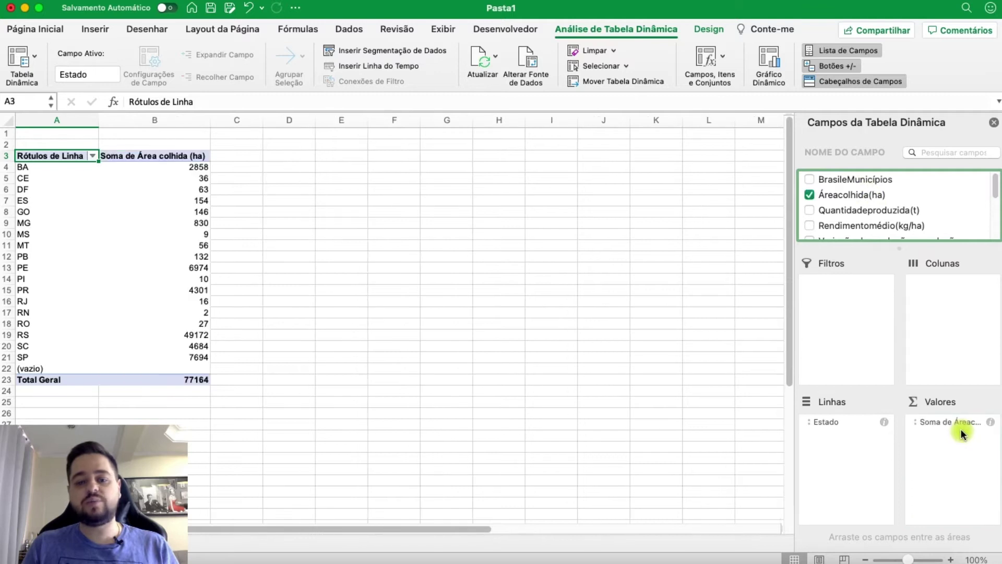
Sort the pivot table's states by harvested area from largest to smallest
{"action": "left_click", "coordinate": [175, 203]}
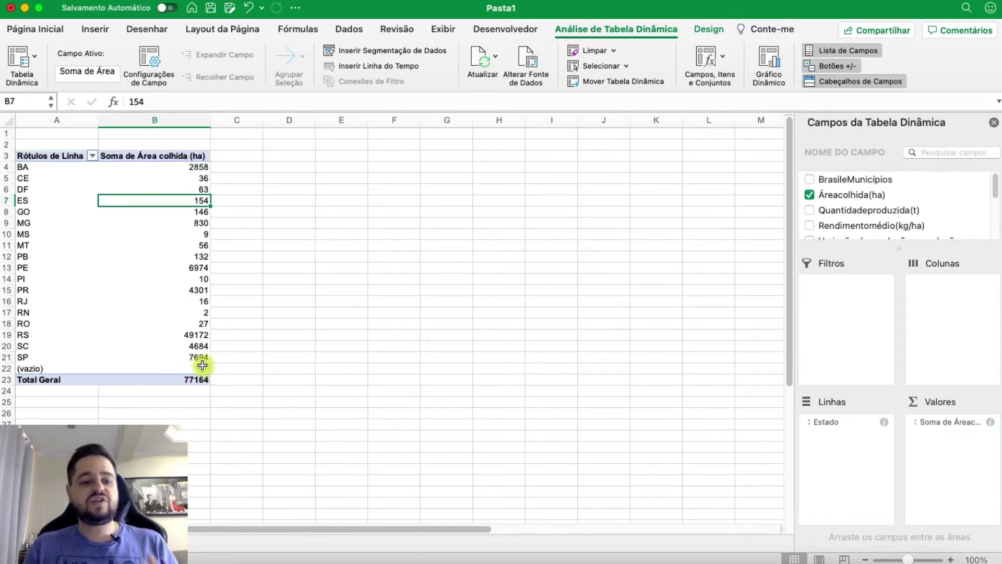
{"action": "left_click", "coordinate": [190, 311]}
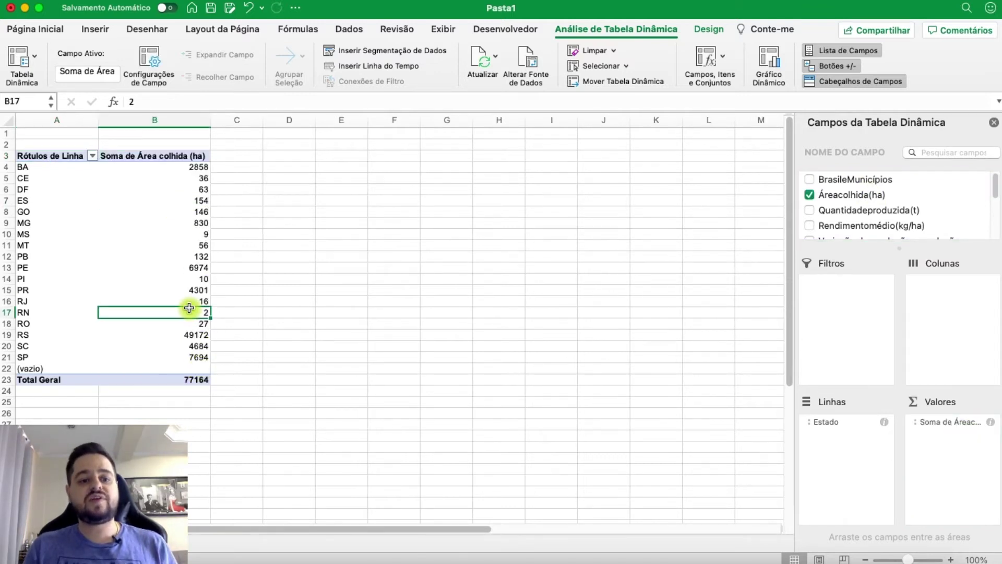
{"action": "left_click", "coordinate": [169, 169]}
{"action": "left_click", "coordinate": [35, 29]}
{"action": "left_click", "coordinate": [932, 55]}
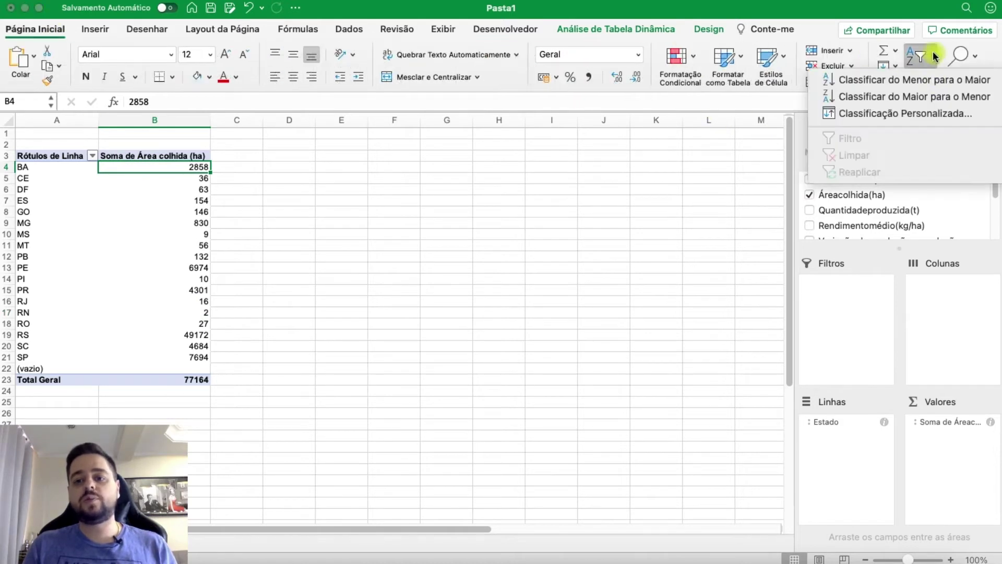
{"action": "left_click", "coordinate": [934, 97]}
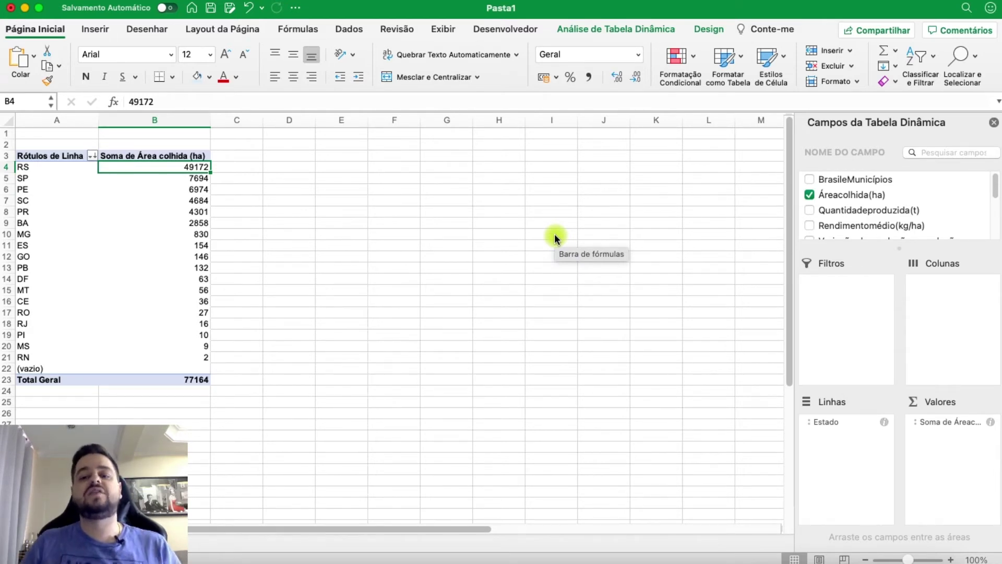
Try to copy the entire columns A and B and paste them at cell E3
{"action": "left_click", "coordinate": [109, 280]}
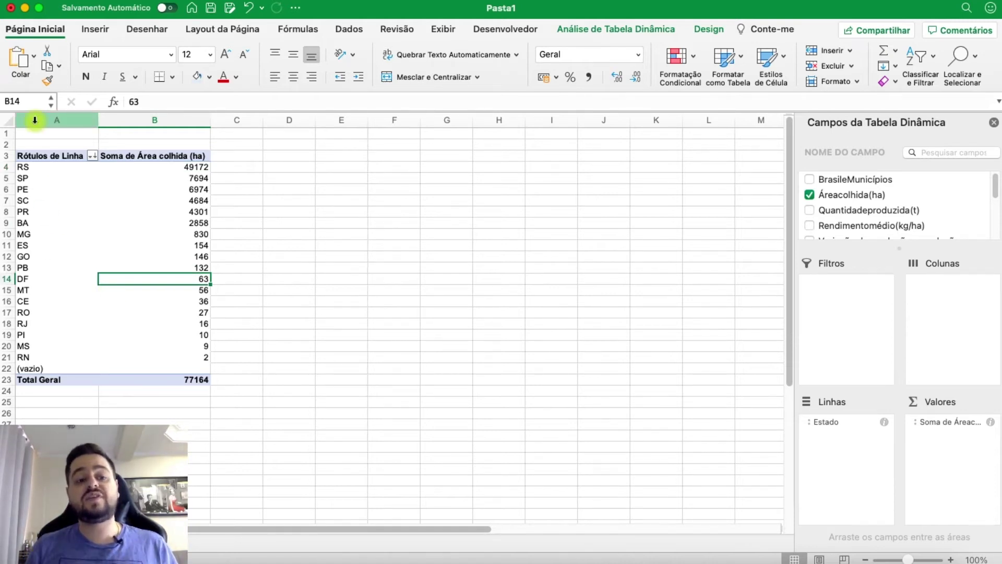
{"action": "left_click_drag", "start_coordinate": [34, 120], "coordinate": [102, 43]}
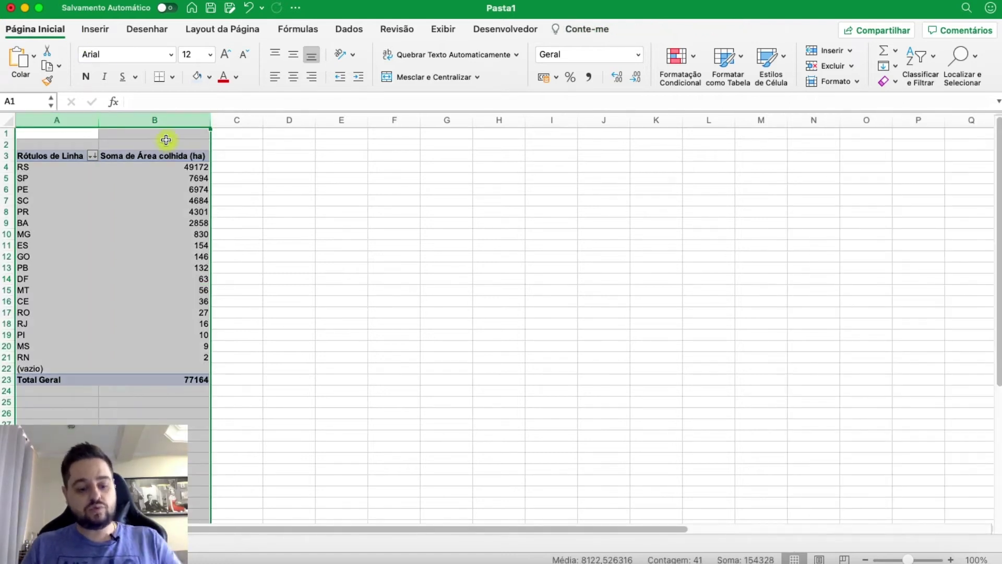
{"action": "key", "text": "super+c"}
{"action": "left_click", "coordinate": [290, 156]}
{"action": "left_click", "coordinate": [351, 154]}
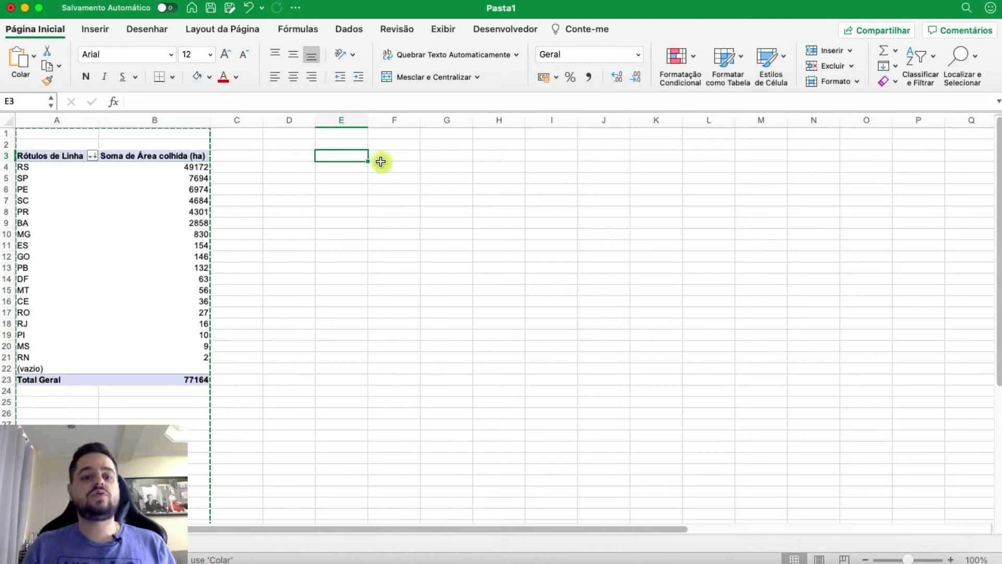
{"action": "key", "text": "super+v"}
{"action": "left_click", "coordinate": [474, 261]}
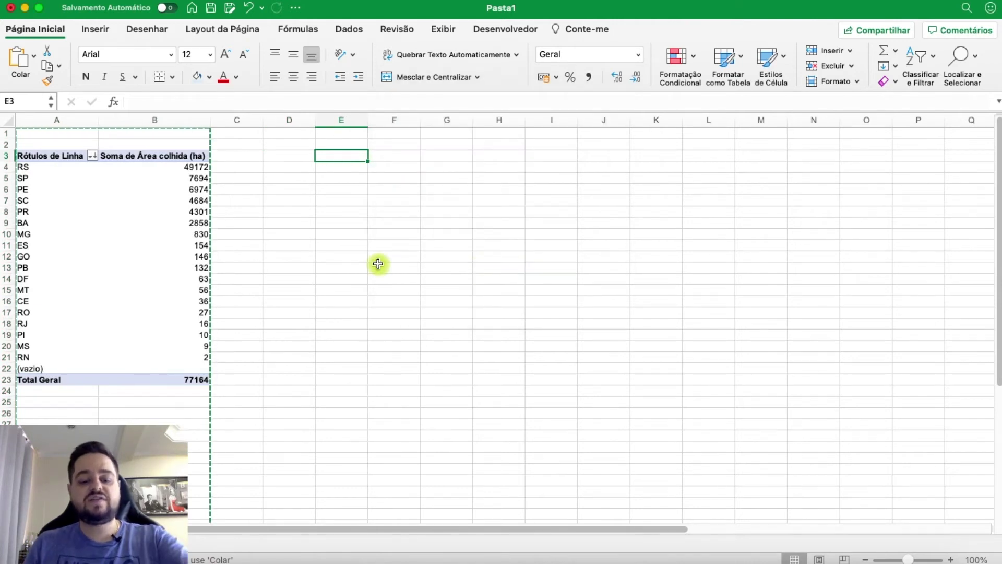
Duplicate the pivot table by copying the range A2:B24 and pasting it at cell E3
{"action": "left_click", "coordinate": [193, 188]}
{"action": "left_click_drag", "start_coordinate": [58, 146], "coordinate": [201, 394]}
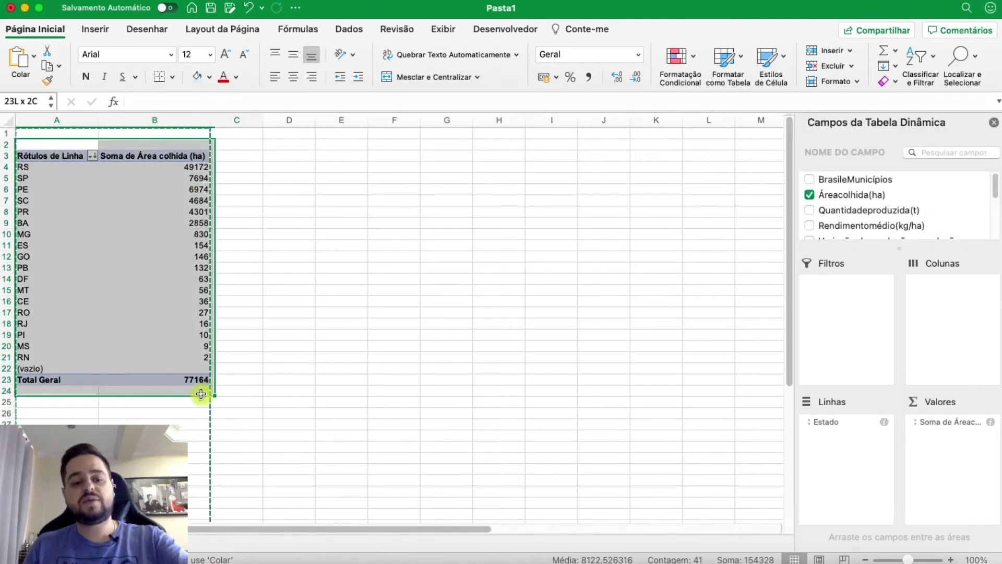
{"action": "left_click", "coordinate": [351, 155]}
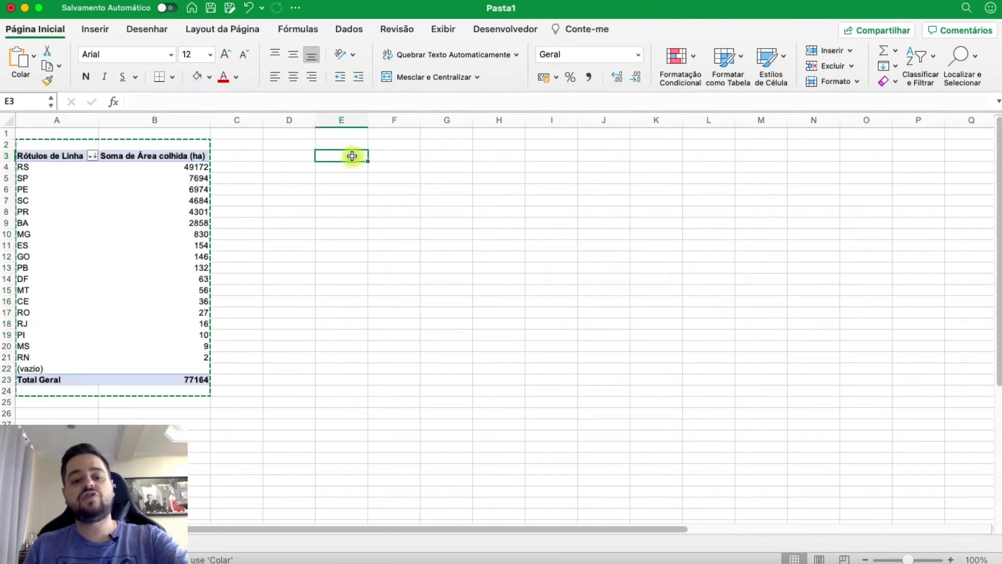
{"action": "key", "text": "super+v"}
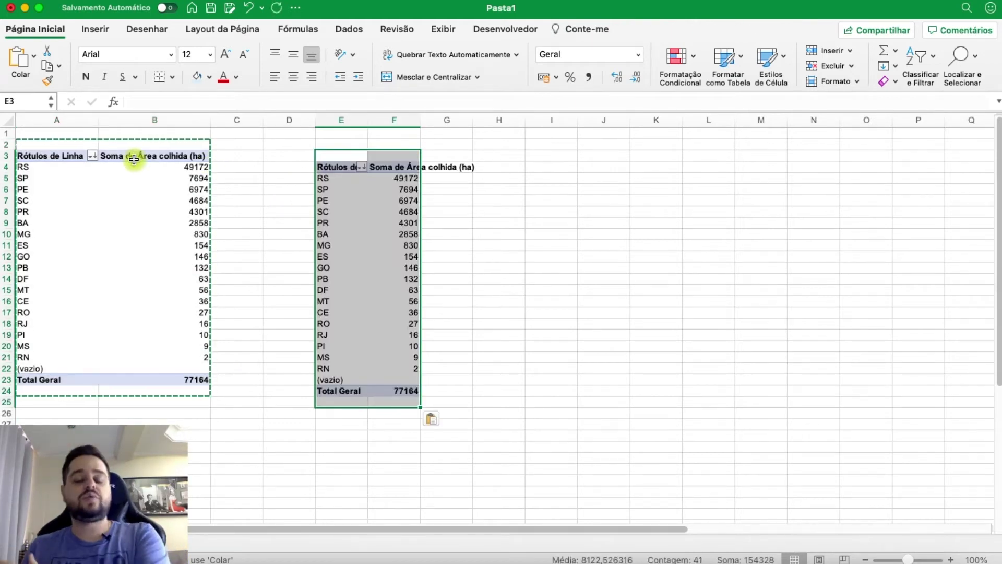
Replace Área colhida (ha) with Quantidade produzida (t) as the value field of the duplicated pivot table
{"action": "left_click", "coordinate": [379, 235]}
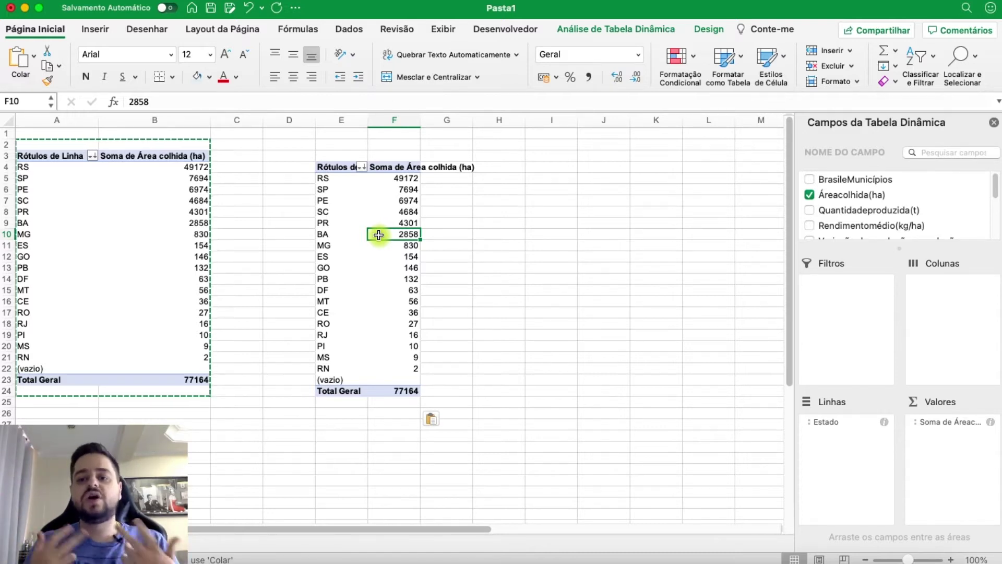
{"action": "left_click", "coordinate": [809, 195]}
{"action": "left_click", "coordinate": [810, 210]}
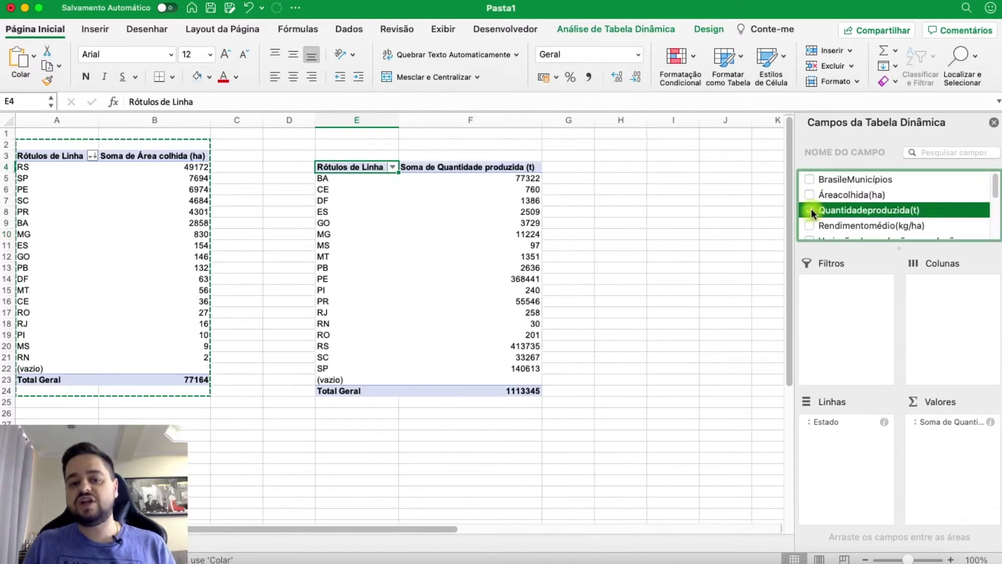
{"action": "left_click", "coordinate": [451, 266]}
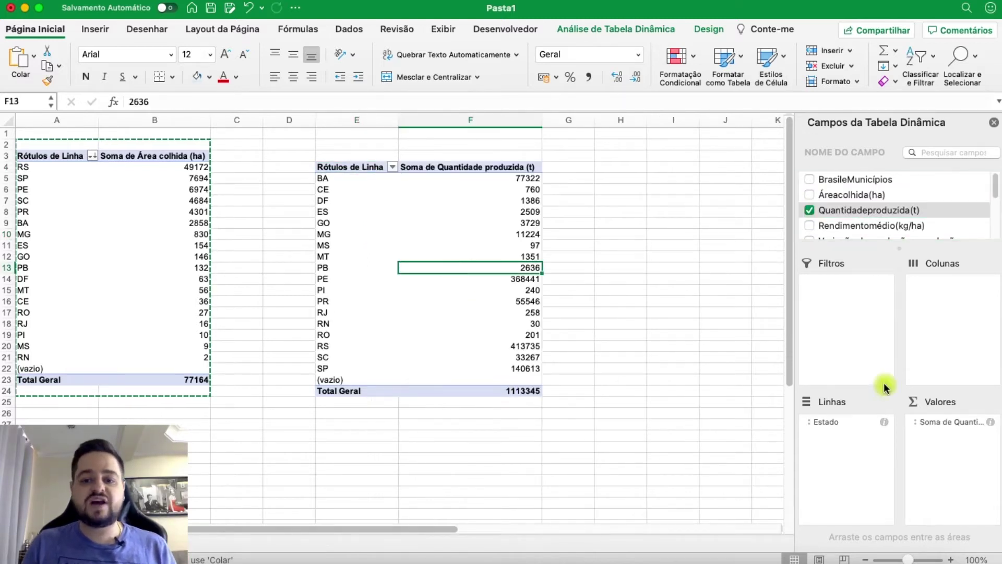
{"action": "left_click", "coordinate": [358, 268]}
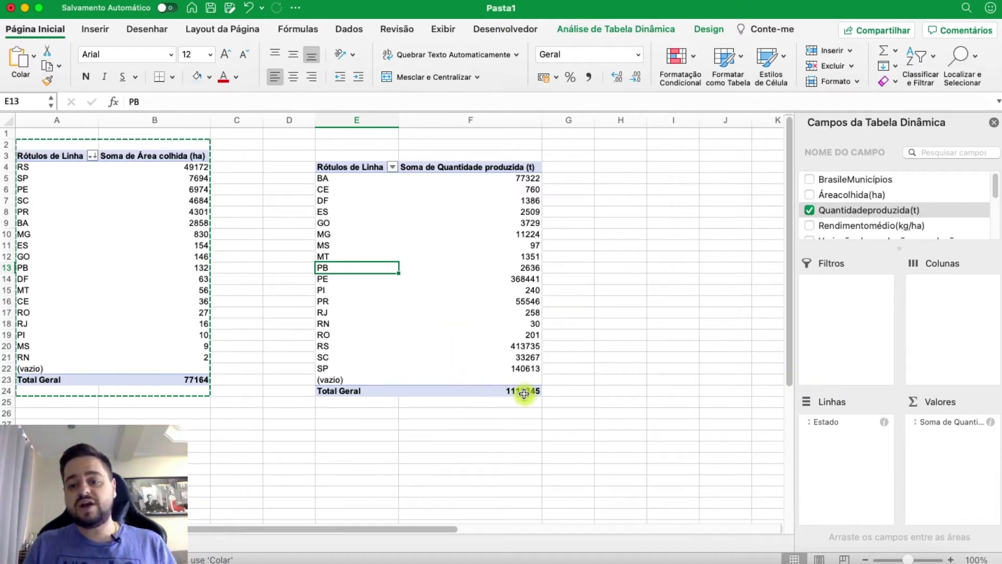
Copy the Quantidade produzida pivot table with the range D3:F24 and paste it at cell I3
{"action": "left_click_drag", "start_coordinate": [525, 394], "coordinate": [303, 158]}
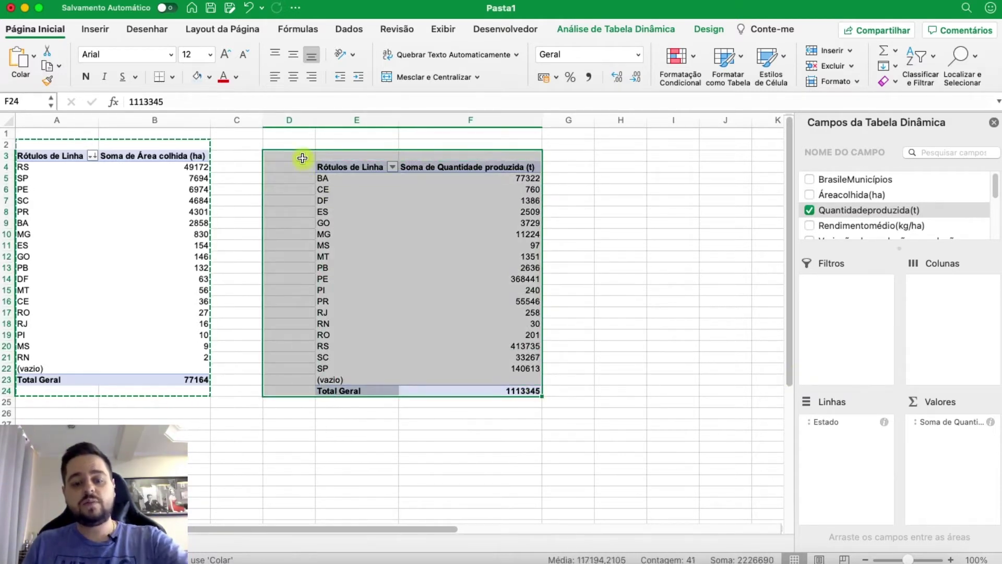
{"action": "key", "text": "super+c"}
{"action": "left_click", "coordinate": [621, 146]}
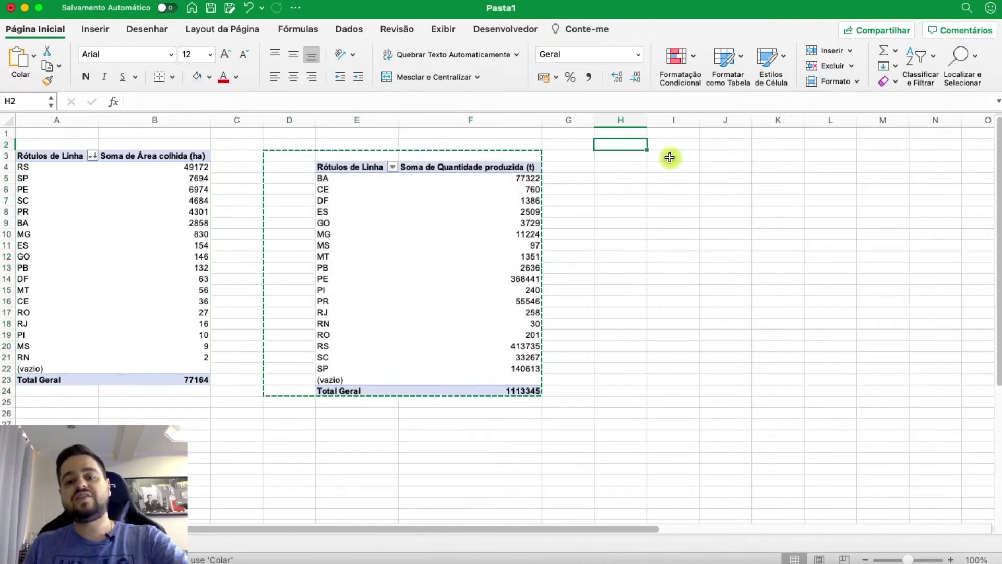
{"action": "left_click", "coordinate": [667, 159]}
{"action": "key", "text": "super+v"}
Replace Quantidade produzida (t) with Rendimento médio (kg/ha) as the value field of the third pivot table
{"action": "left_click", "coordinate": [709, 214]}
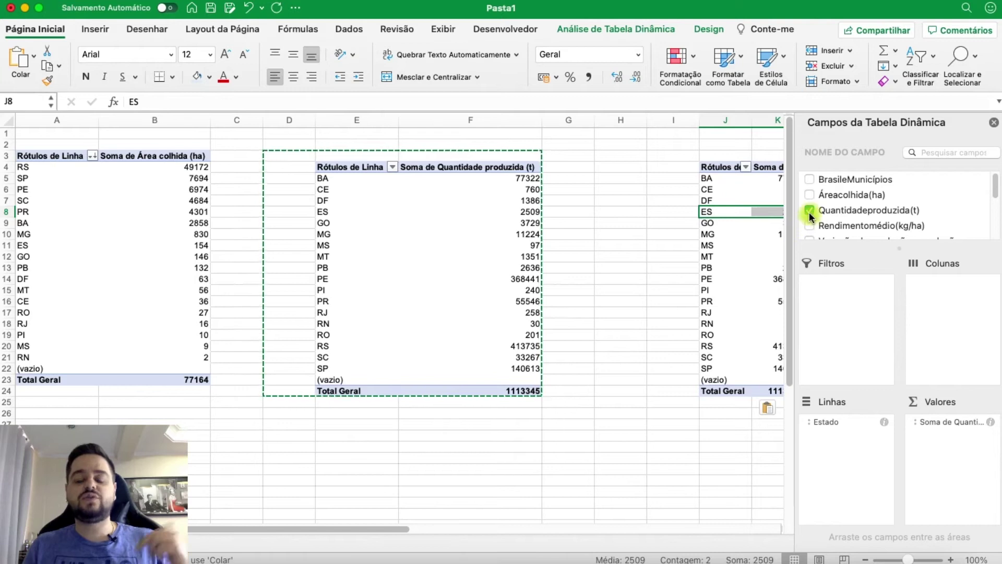
{"action": "left_click", "coordinate": [809, 211]}
{"action": "left_click", "coordinate": [810, 225]}
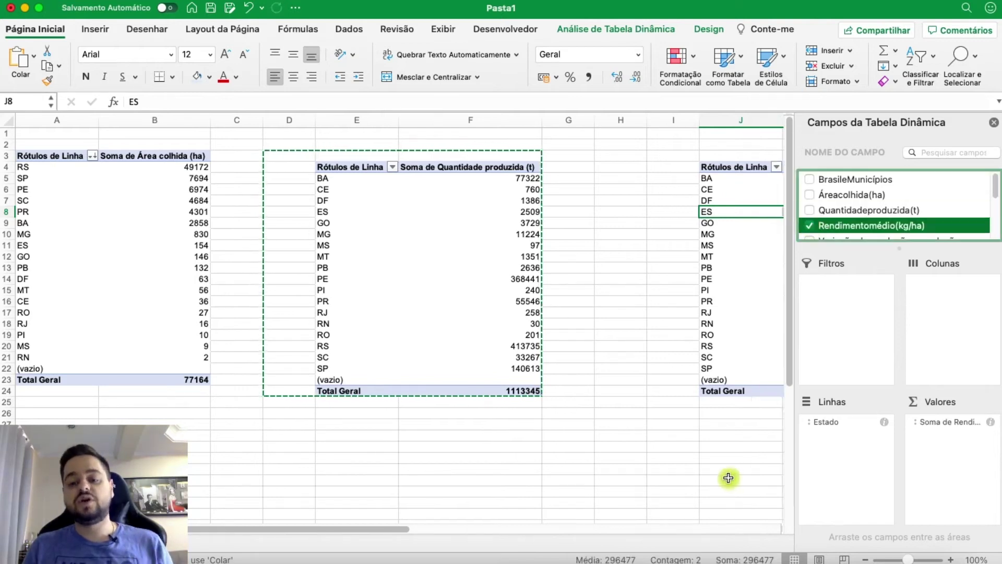
{"action": "left_click_drag", "start_coordinate": [388, 528], "coordinate": [530, 518]}
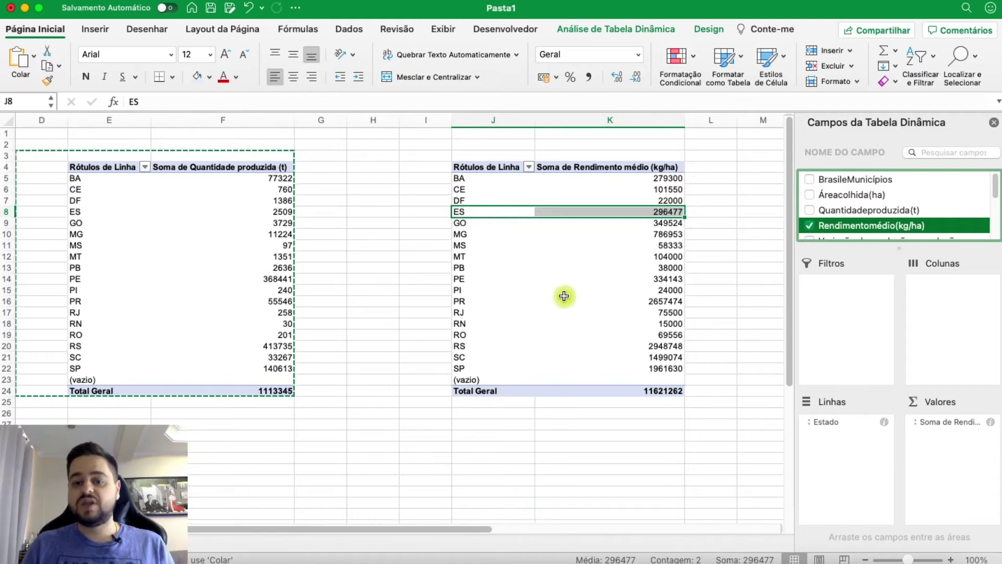
Examine the Rendimento médio and Participação no total da produção nacional columns in the source data, then return to the pivot tables
{"action": "left_click", "coordinate": [603, 179]}
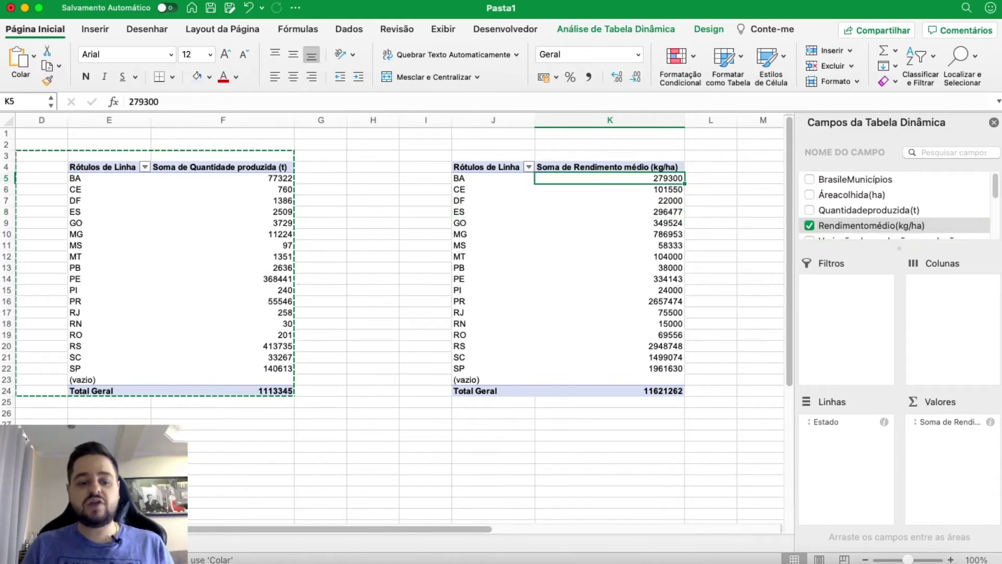
{"action": "left_click", "coordinate": [114, 543]}
{"action": "left_click", "coordinate": [397, 342]}
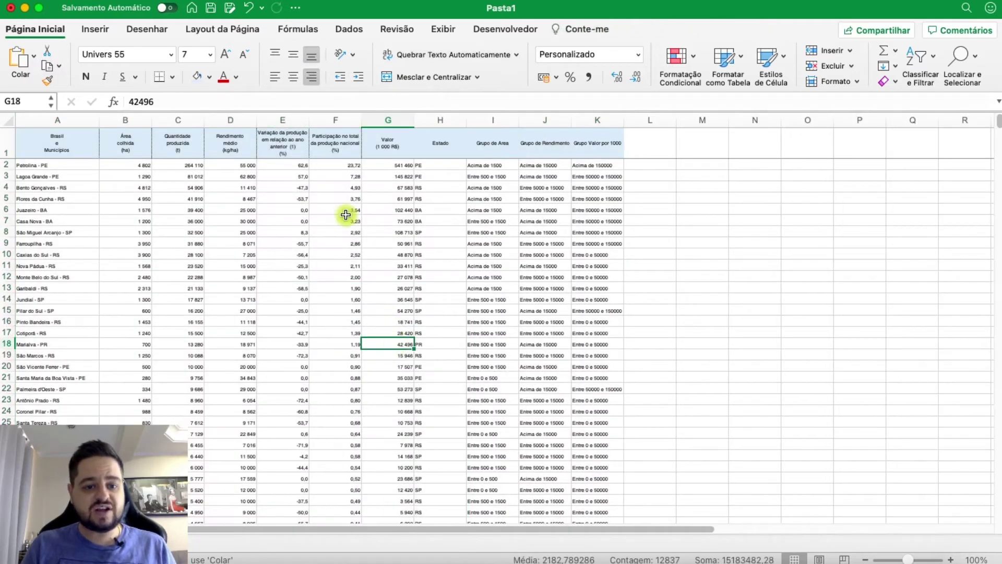
{"action": "left_click", "coordinate": [345, 214]}
{"action": "left_click", "coordinate": [233, 166]}
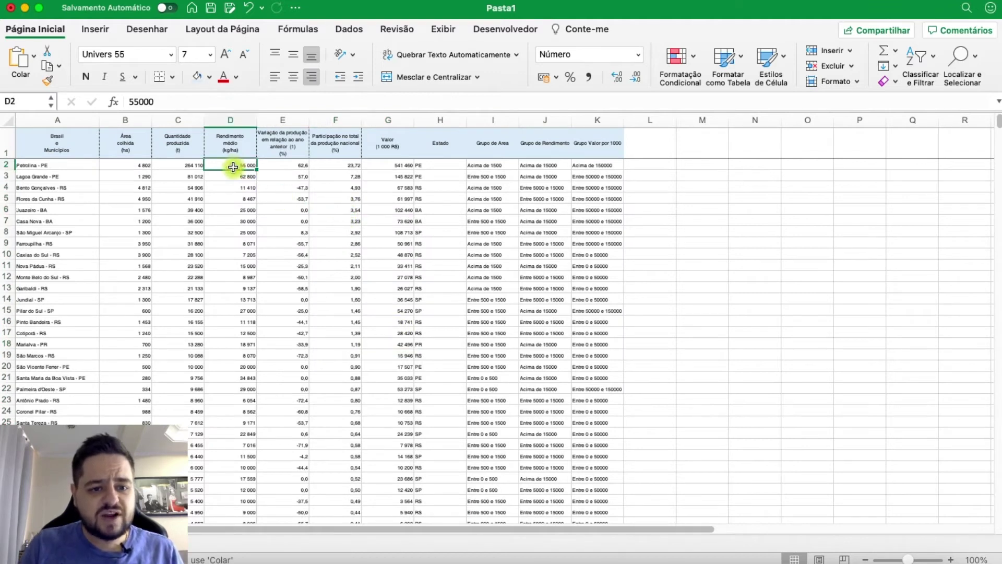
{"action": "left_click", "coordinate": [243, 189]}
{"action": "left_click", "coordinate": [239, 322]}
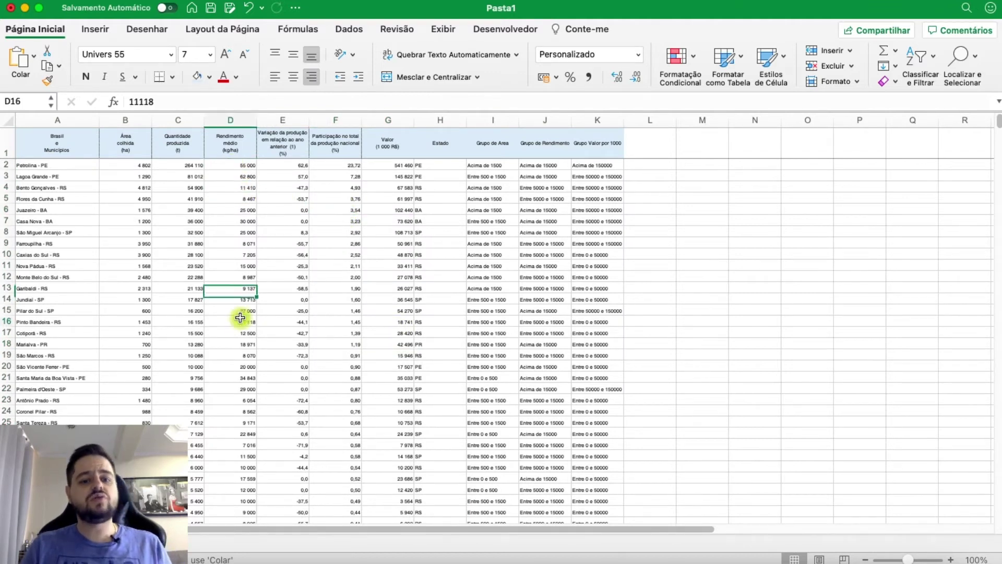
{"action": "left_click", "coordinate": [345, 221]}
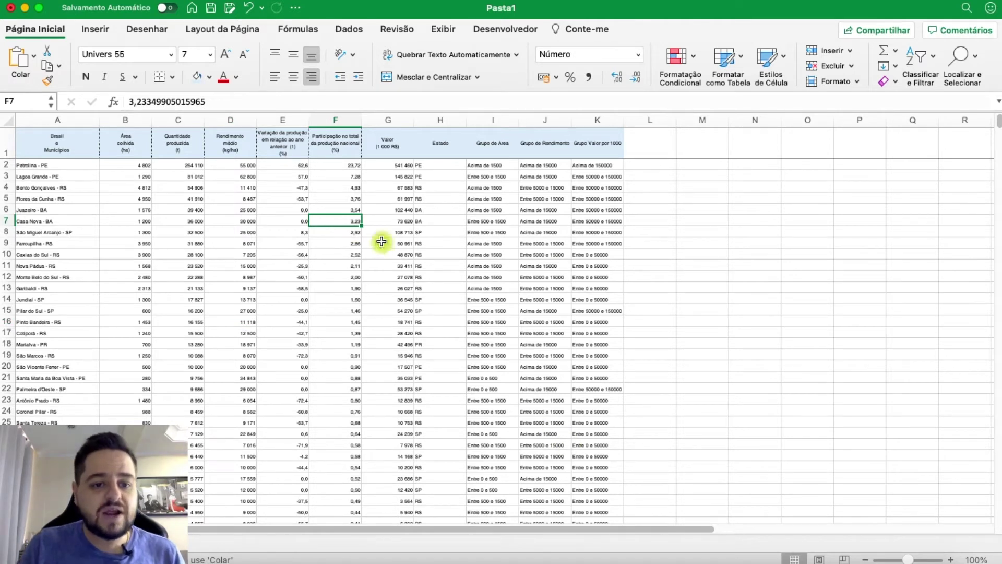
{"action": "left_click", "coordinate": [336, 144]}
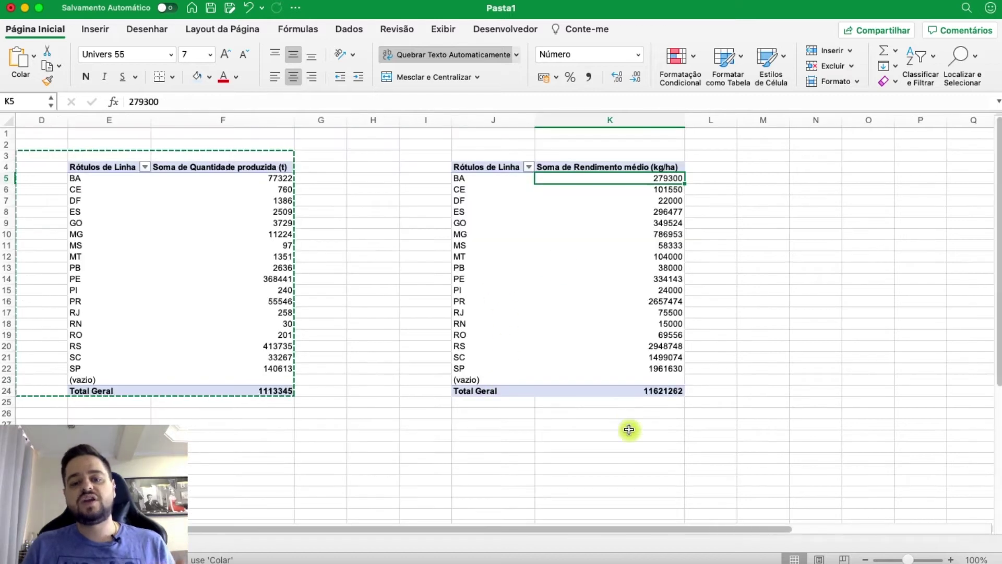
Copy the Rendimento médio pivot table in J4:K24 and paste it at cell N4
{"action": "left_click_drag", "start_coordinate": [664, 391], "coordinate": [480, 172]}
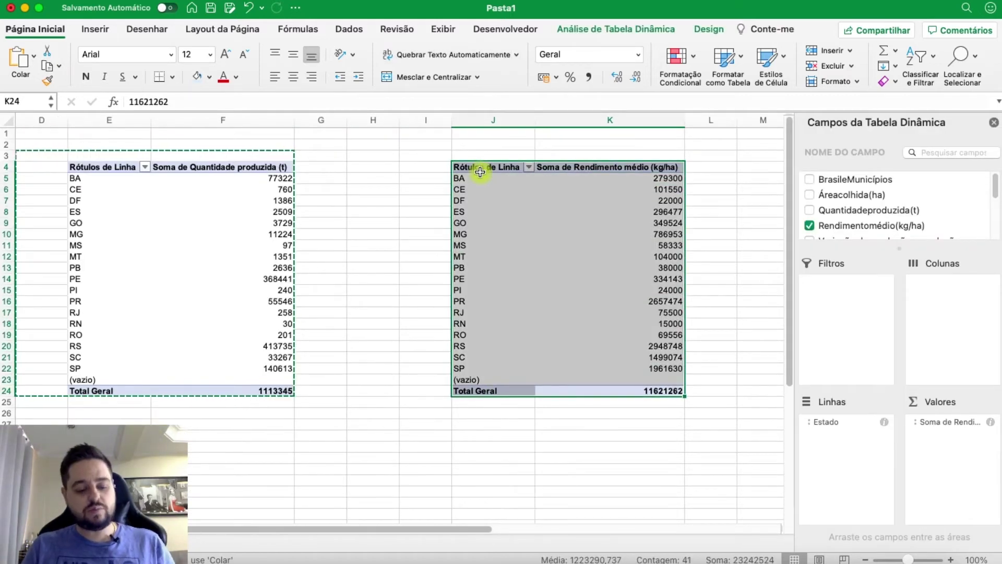
{"action": "key", "text": "super+c"}
{"action": "left_click", "coordinate": [764, 166]}
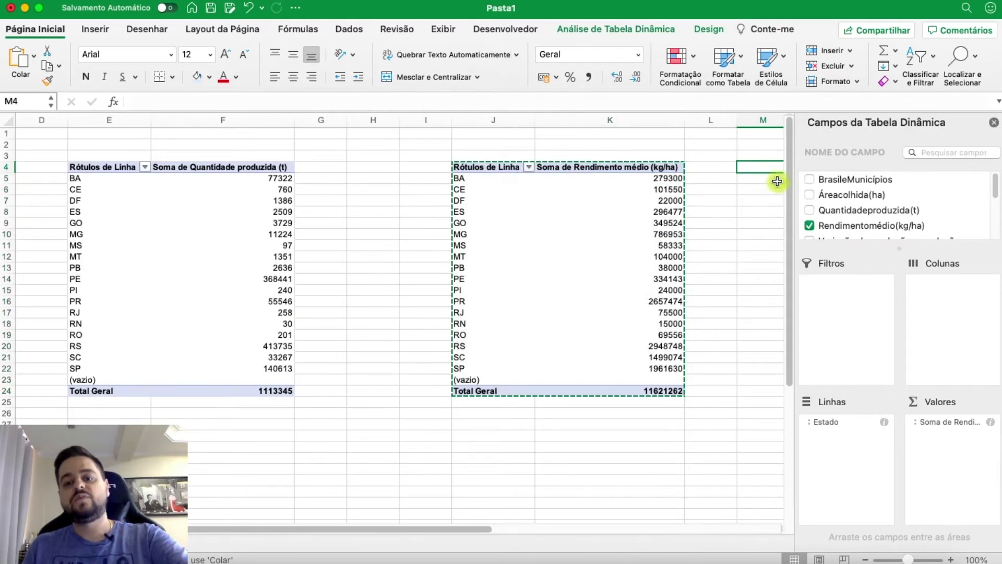
{"action": "key", "text": "Right"}
{"action": "key", "text": "super+v"}
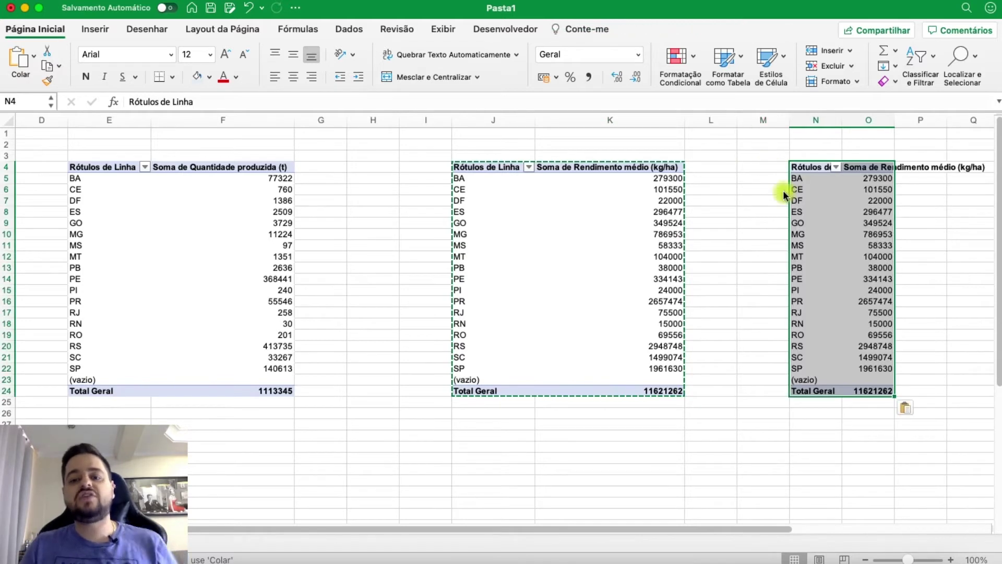
Replace Rendimento médio (kg/ha) with Participação no total da produção nacional (%) as the value field of the fourth pivot table
{"action": "left_click", "coordinate": [811, 225]}
{"action": "scroll", "coordinate": [866, 218], "scroll_direction": "down", "scroll_amount": 2}
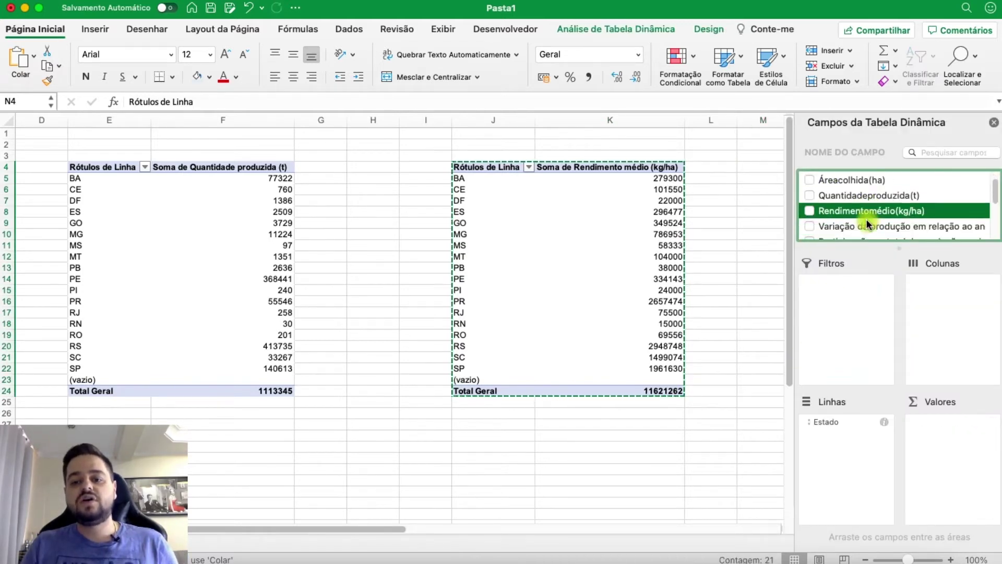
{"action": "left_click_drag", "start_coordinate": [866, 224], "coordinate": [923, 454]}
{"action": "scroll", "coordinate": [307, 535], "scroll_direction": "right", "scroll_amount": 3}
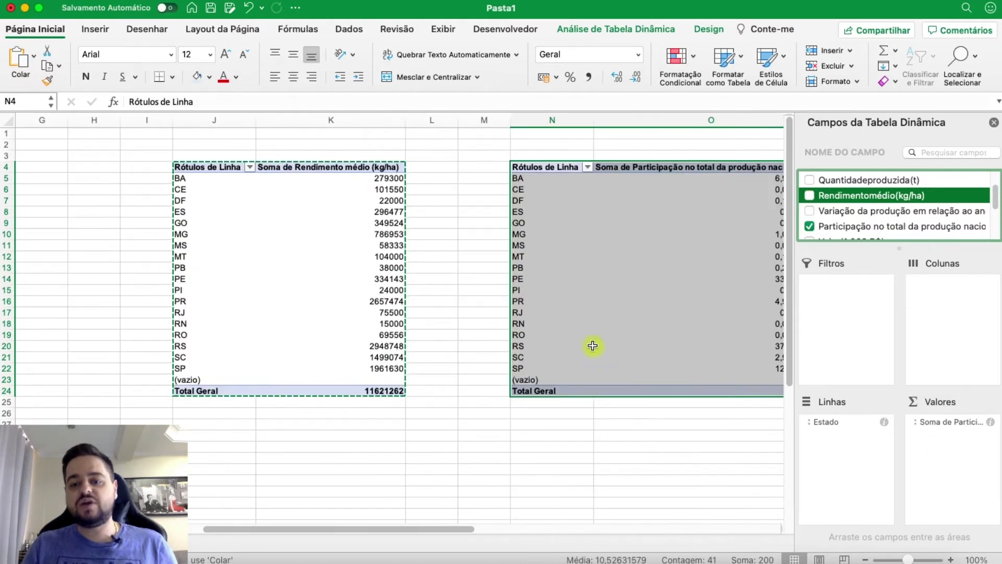
Format the Participação no total da produção nacional value field as Porcentagem with 1 decimal place
{"action": "left_click", "coordinate": [629, 323]}
{"action": "left_click", "coordinate": [932, 423]}
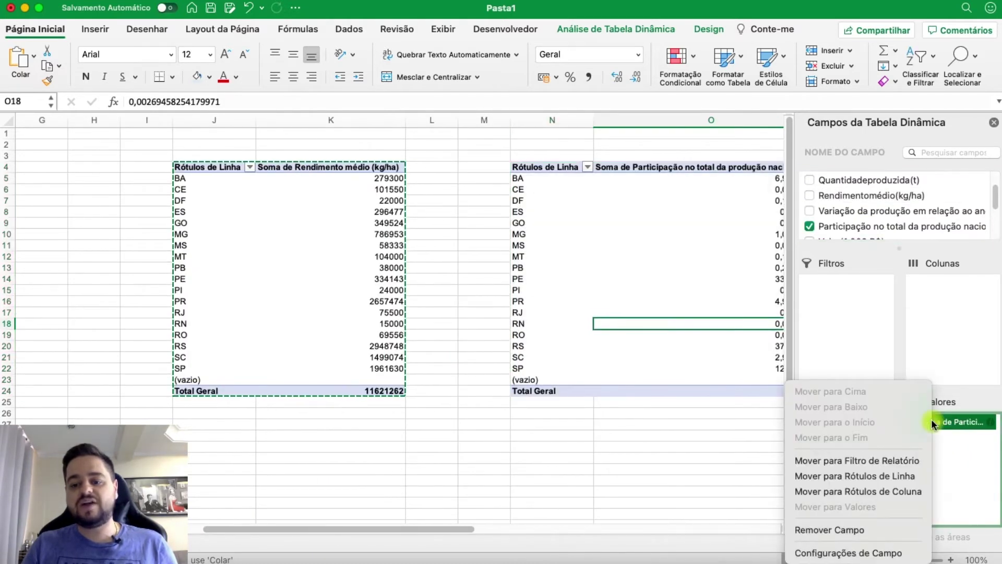
{"action": "left_click", "coordinate": [866, 551]}
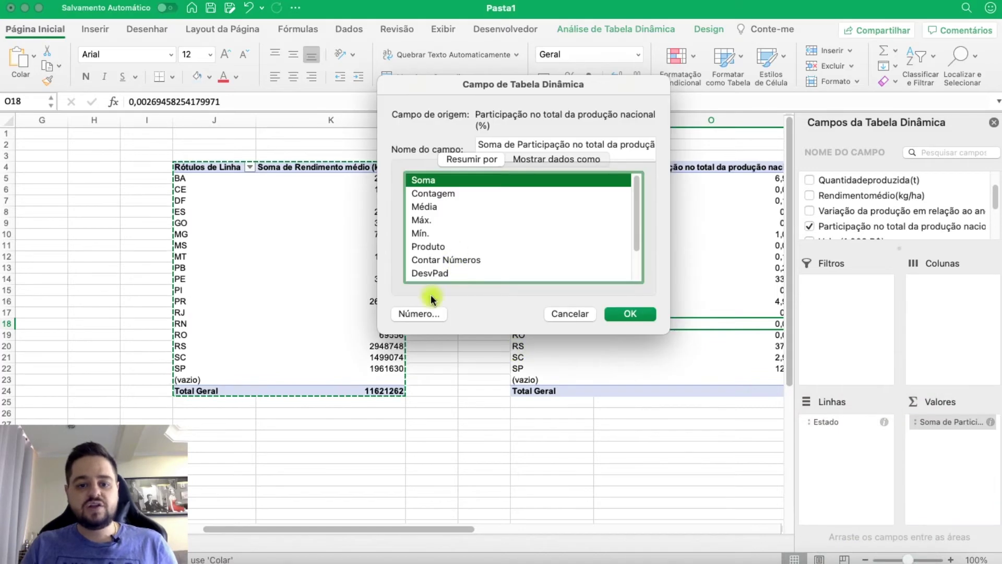
{"action": "left_click", "coordinate": [419, 314]}
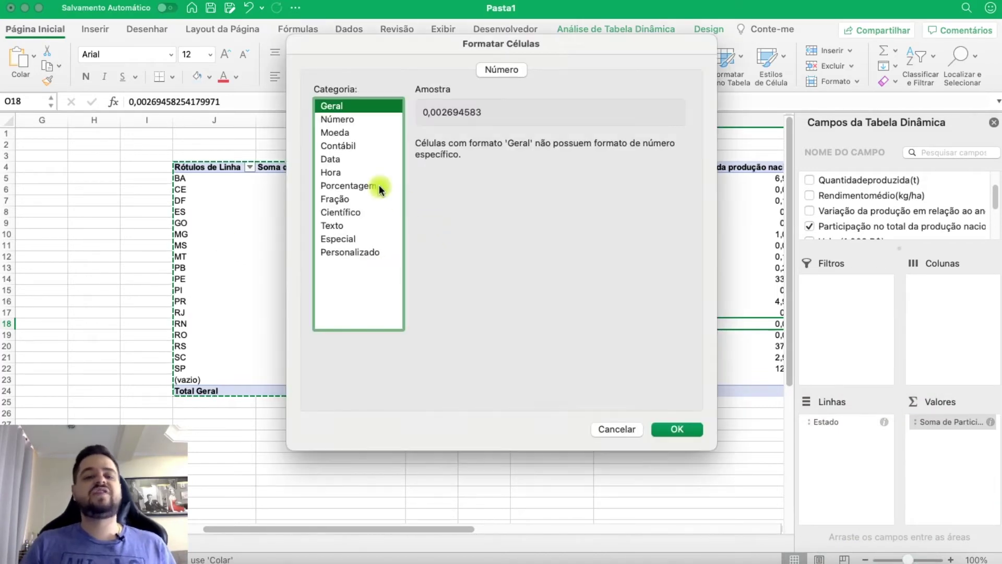
{"action": "left_click", "coordinate": [355, 186]}
{"action": "left_click", "coordinate": [521, 149]}
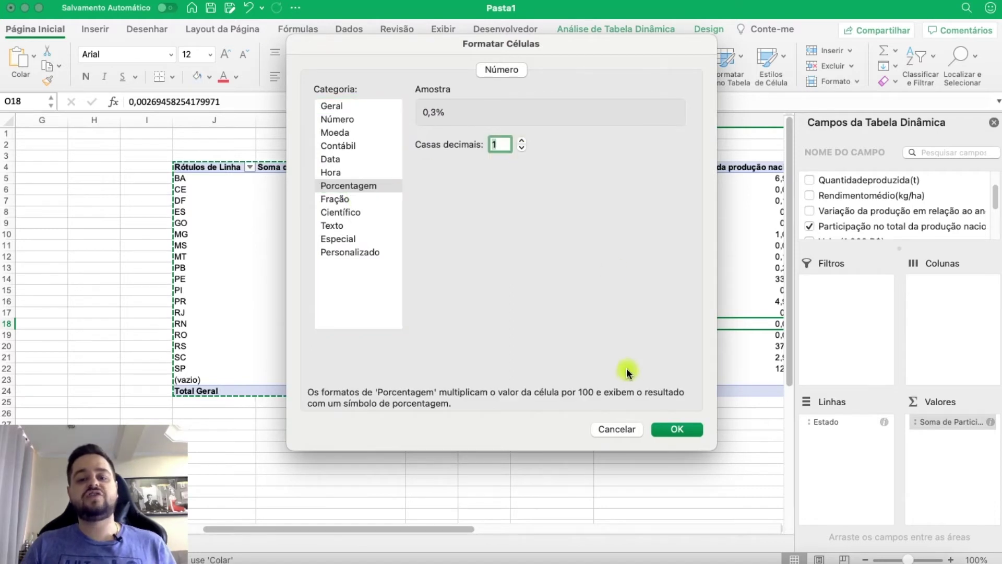
{"action": "left_click", "coordinate": [666, 433]}
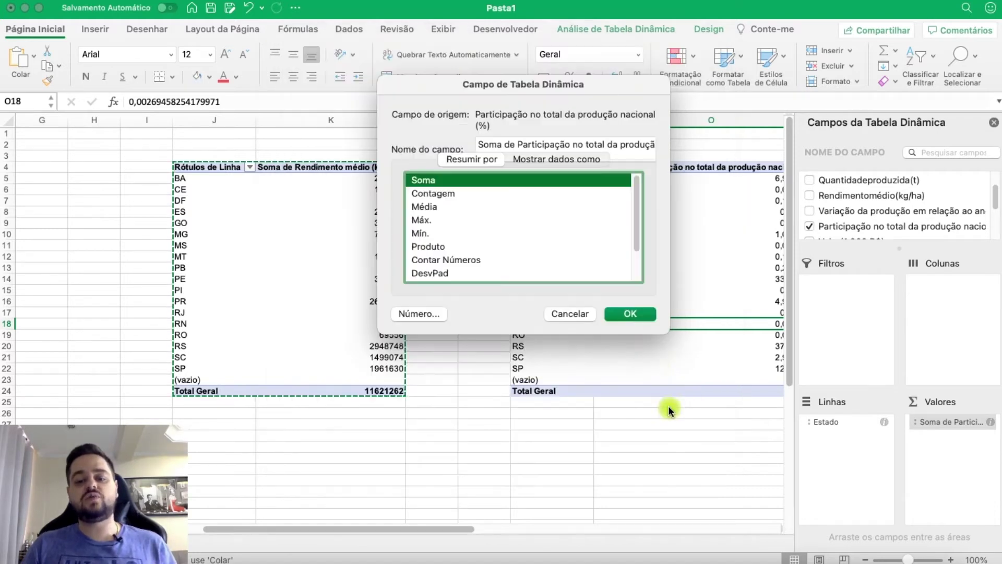
{"action": "left_click", "coordinate": [632, 314]}
{"action": "left_click", "coordinate": [708, 245]}
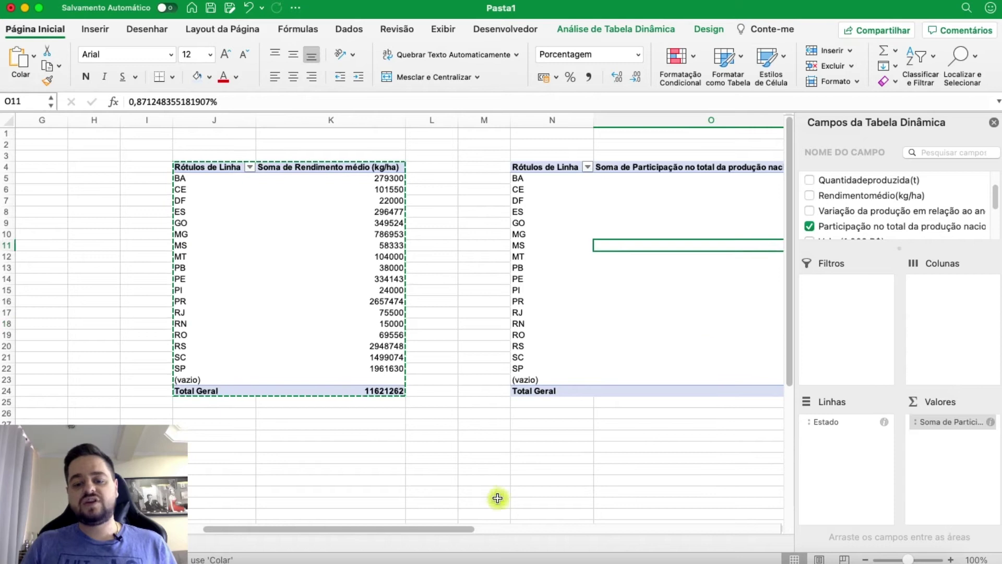
{"action": "left_click_drag", "start_coordinate": [470, 530], "coordinate": [542, 531]}
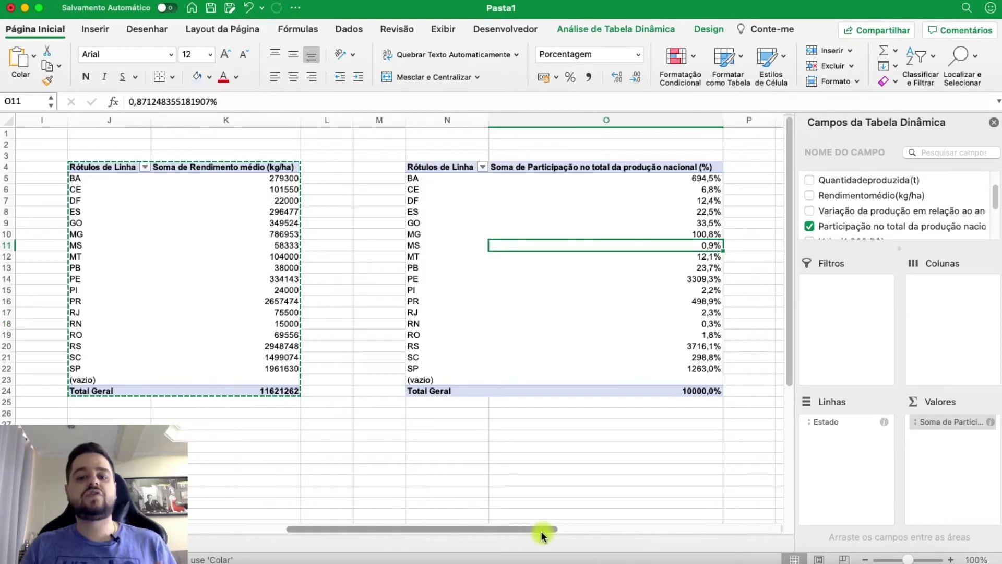
Check the Estado sort settings of the Área colhida pivot table and compare its state order with the Quantidade produzida table
{"action": "left_click_drag", "start_coordinate": [528, 533], "coordinate": [261, 510]}
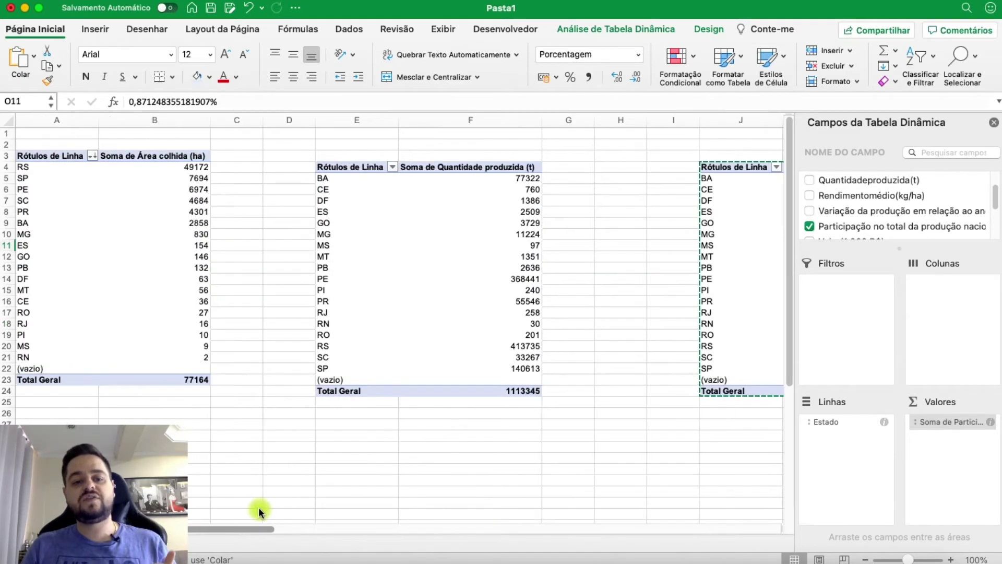
{"action": "left_click", "coordinate": [93, 156]}
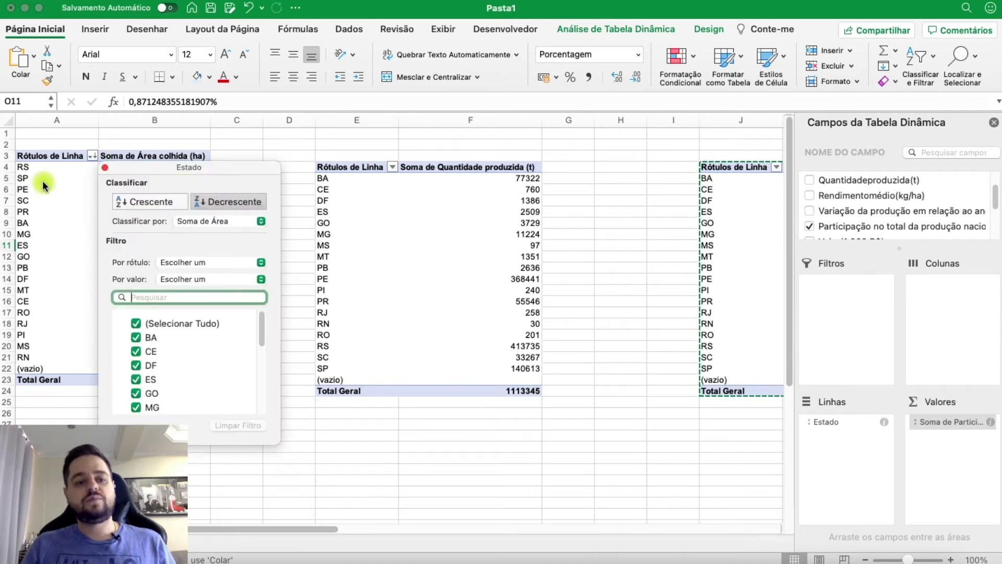
{"action": "left_click", "coordinate": [43, 181]}
{"action": "left_click", "coordinate": [167, 171]}
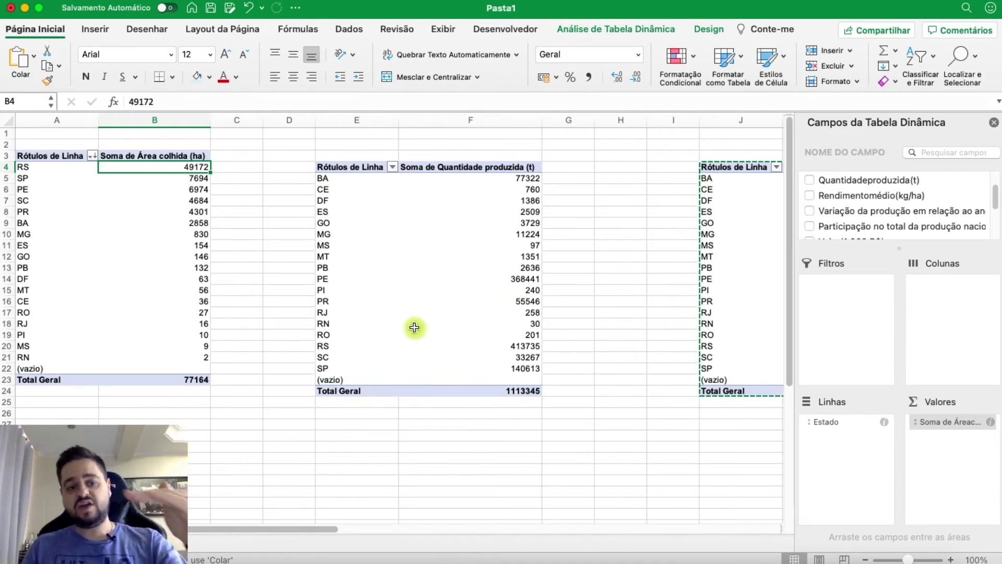
{"action": "left_click_drag", "start_coordinate": [32, 167], "coordinate": [40, 335]}
{"action": "left_click", "coordinate": [466, 168]}
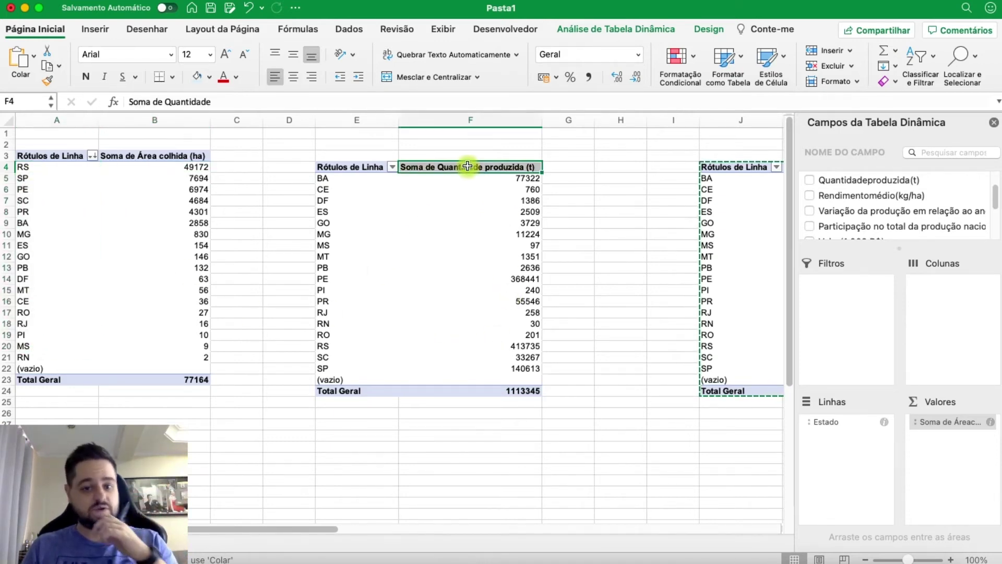
{"action": "left_click", "coordinate": [478, 194]}
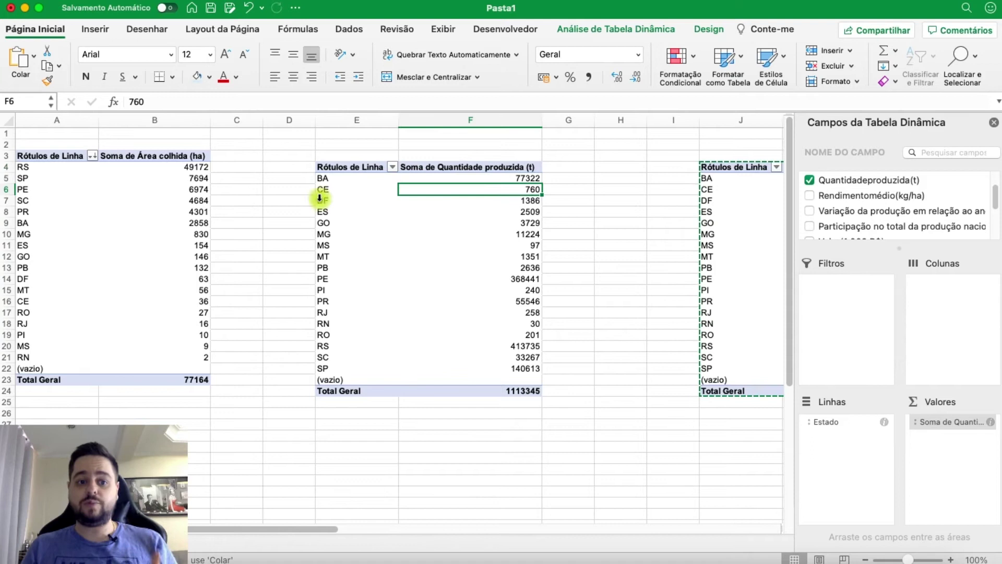
Sort the states of the Área colhida pivot table in ascending order by Soma de Área colhida
{"action": "left_click", "coordinate": [93, 156]}
{"action": "left_click", "coordinate": [96, 155]}
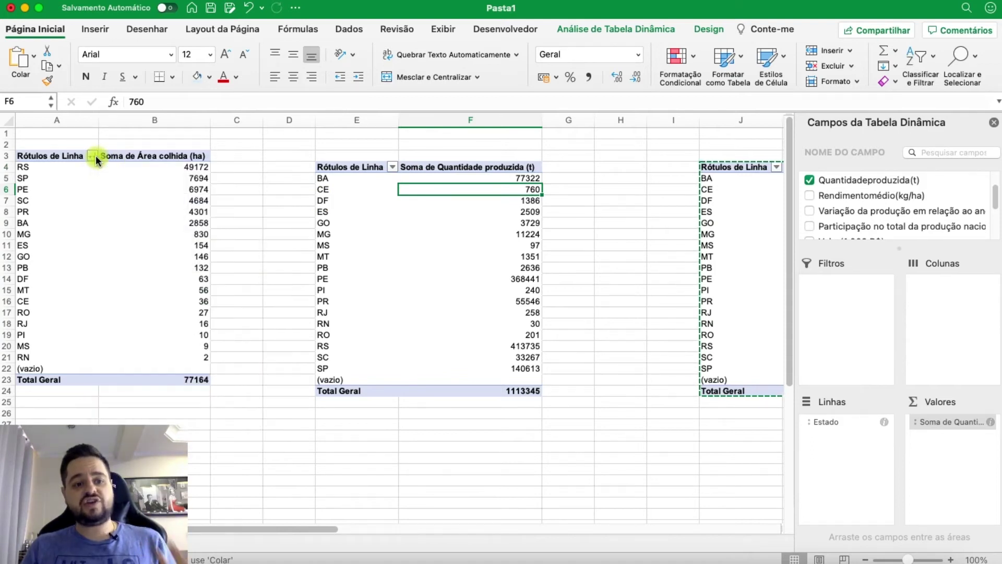
{"action": "left_click", "coordinate": [95, 155]}
{"action": "left_click", "coordinate": [149, 198]}
{"action": "left_click", "coordinate": [380, 233]}
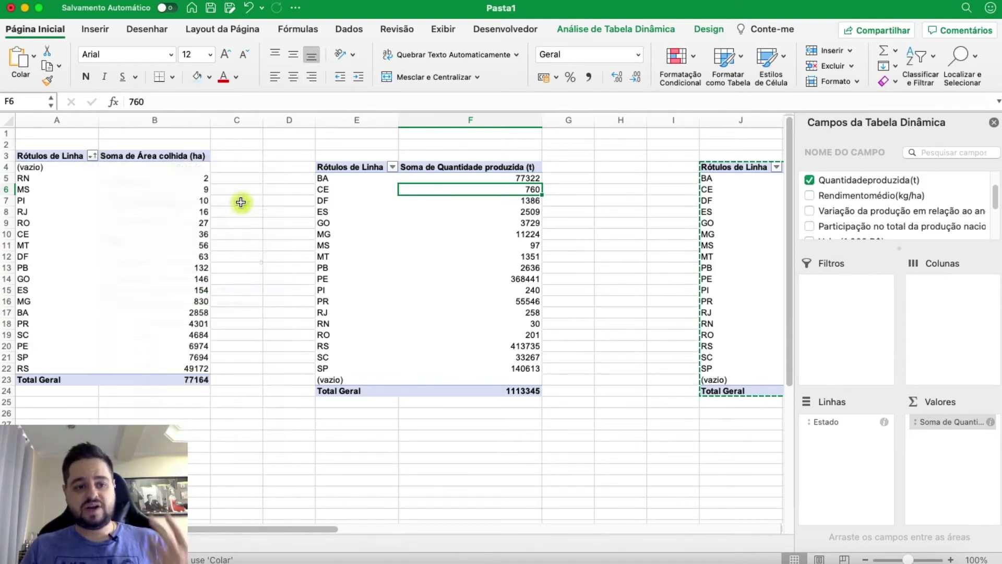
Restore the descending order by Soma de Área colhida in the first pivot table
{"action": "left_click", "coordinate": [93, 156]}
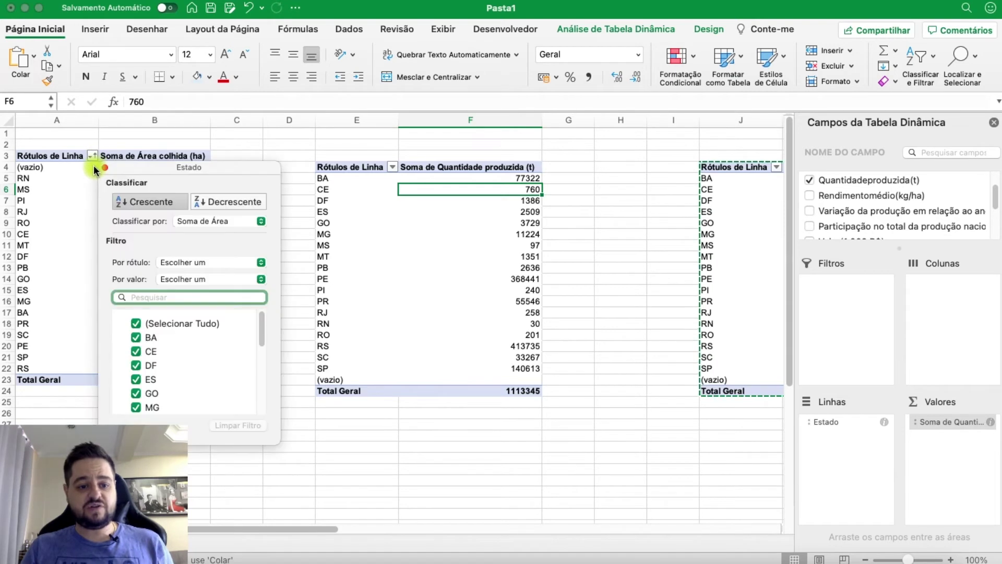
{"action": "left_click", "coordinate": [209, 198]}
{"action": "left_click", "coordinate": [42, 256]}
Sort the Quantidade produzida pivot table by Estado in descending order and review the Área colhida table's sort settings for comparison
{"action": "left_click", "coordinate": [359, 245]}
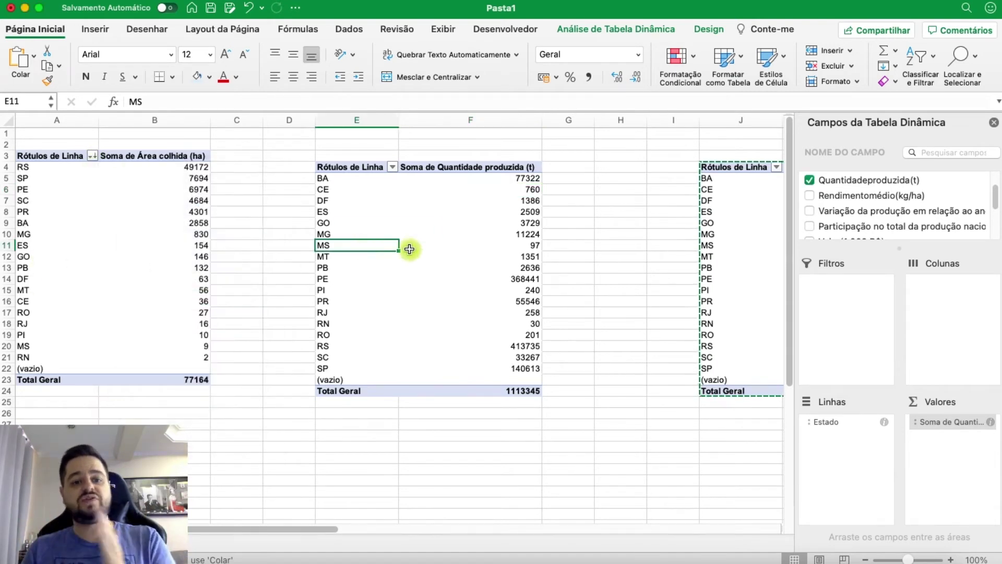
{"action": "left_click", "coordinate": [362, 180]}
{"action": "left_click", "coordinate": [392, 167]}
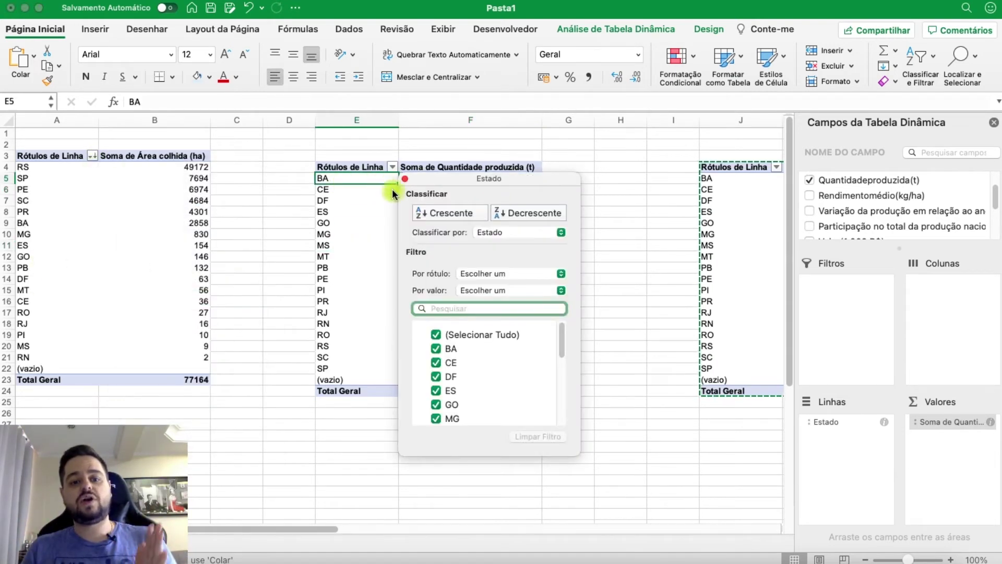
{"action": "left_click", "coordinate": [496, 212]}
{"action": "left_click", "coordinate": [176, 165]}
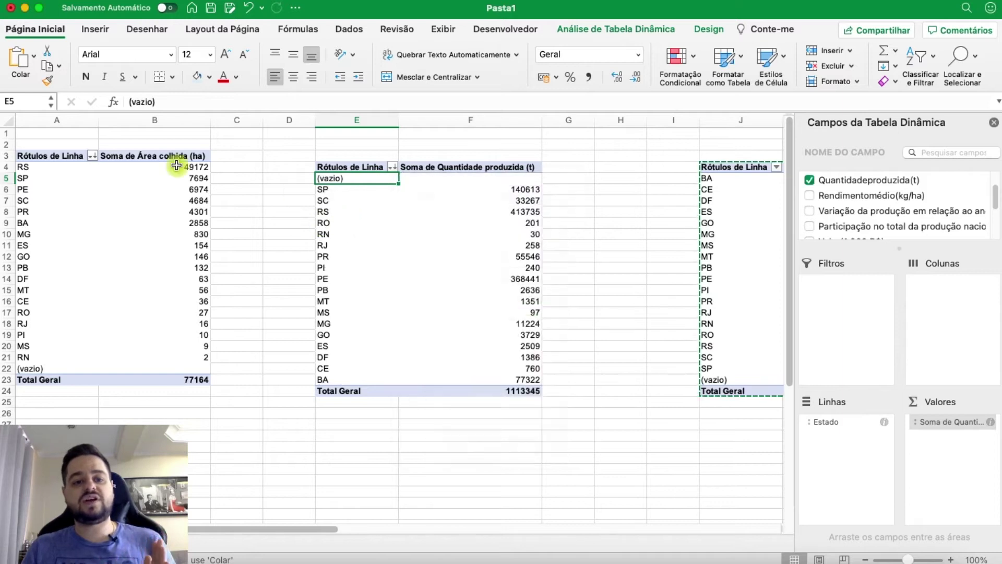
{"action": "left_click", "coordinate": [92, 155]}
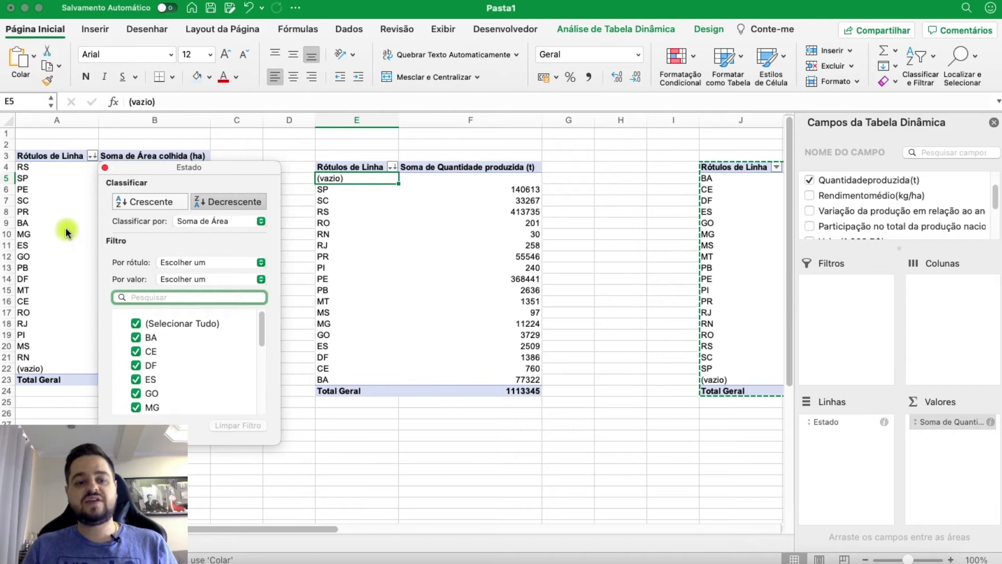
{"action": "left_click", "coordinate": [399, 324]}
Sort the Rendimento médio pivot table by Estado in descending order
{"action": "left_click_drag", "start_coordinate": [307, 530], "coordinate": [375, 529]}
{"action": "left_click", "coordinate": [531, 178]}
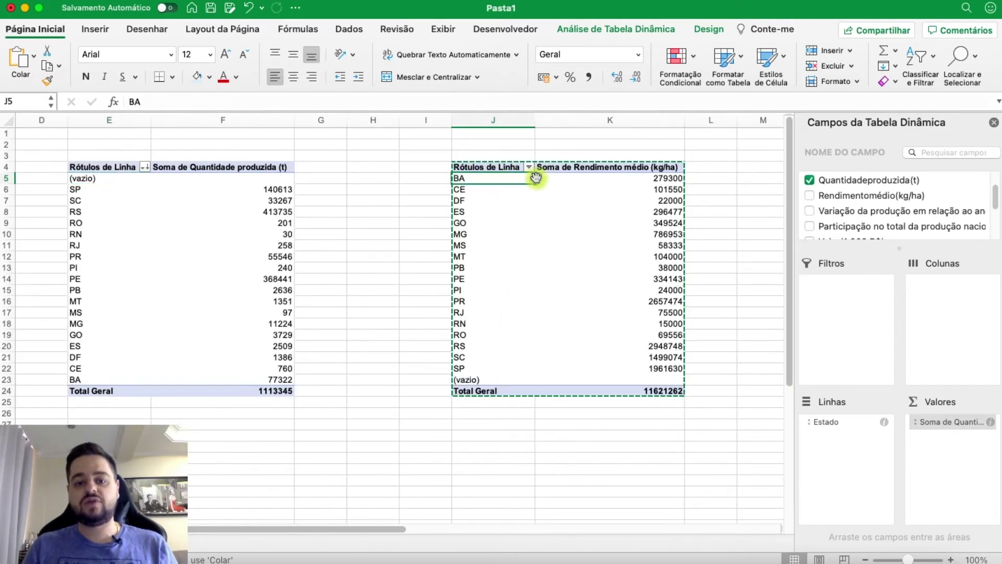
{"action": "left_click", "coordinate": [529, 167]}
{"action": "left_click", "coordinate": [664, 213]}
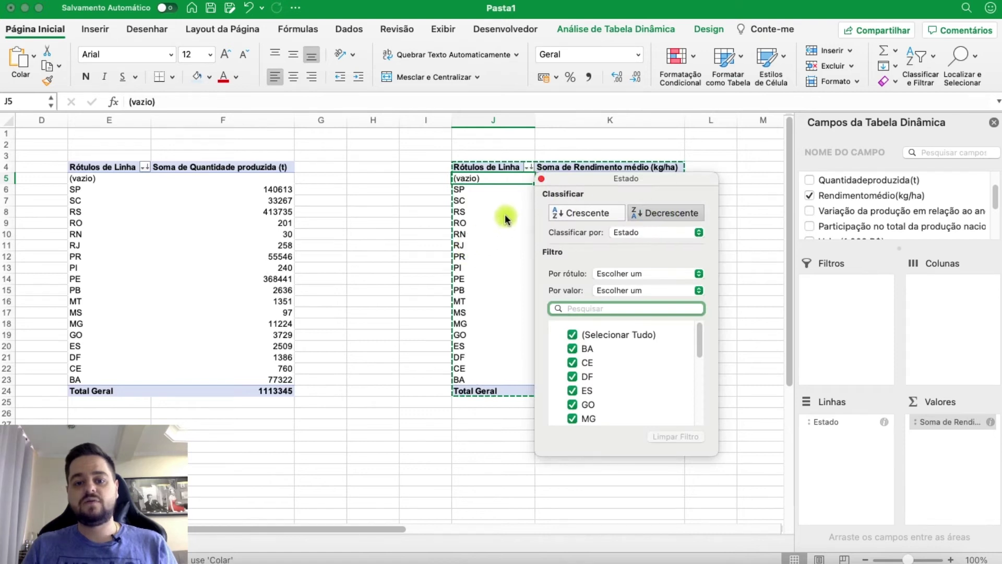
Sort the Participação no total da produção nacional pivot table by Estado in descending order and return to the first tables
{"action": "left_click_drag", "start_coordinate": [361, 529], "coordinate": [547, 530]}
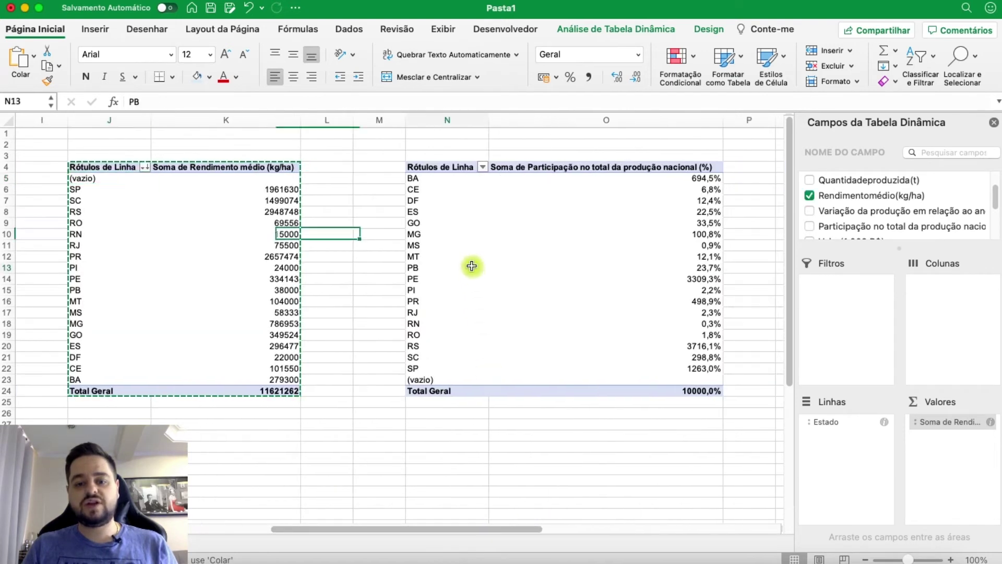
{"action": "left_click", "coordinate": [448, 268]}
{"action": "left_click", "coordinate": [483, 167]}
{"action": "left_click", "coordinate": [656, 213]}
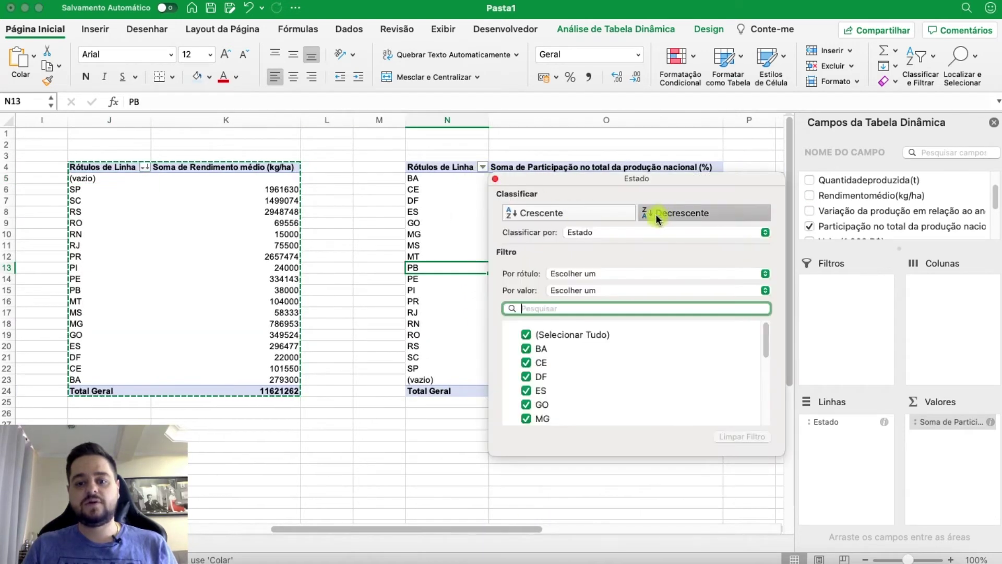
{"action": "left_click", "coordinate": [481, 465]}
{"action": "scroll", "coordinate": [505, 534], "scroll_direction": "left", "scroll_amount": 1}
{"action": "left_click_drag", "start_coordinate": [504, 529], "coordinate": [264, 501]}
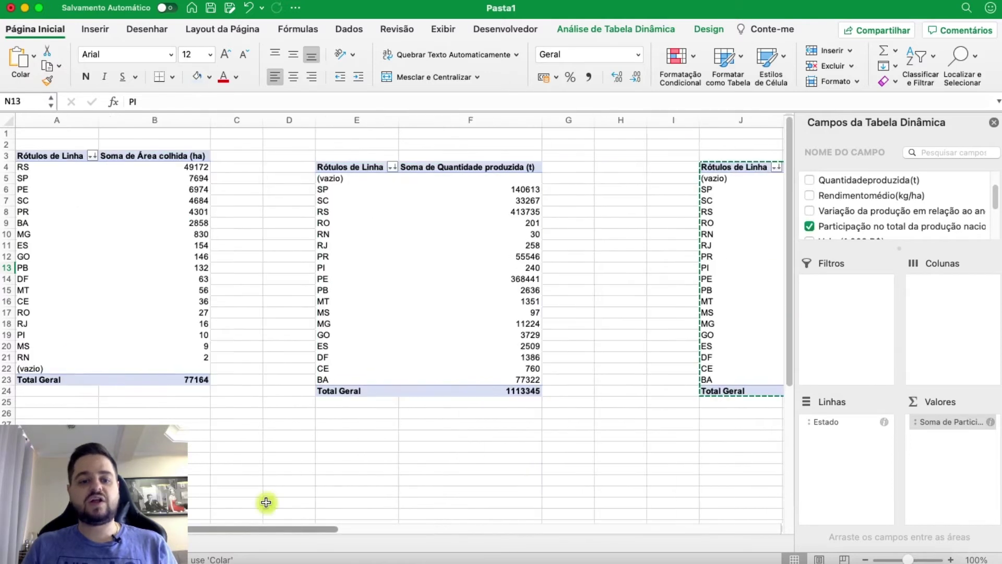
Switch the Área colhida pivot table to ascending order by Soma de Área colhida and restore its descending order
{"action": "left_click", "coordinate": [92, 164]}
{"action": "left_click", "coordinate": [92, 156]}
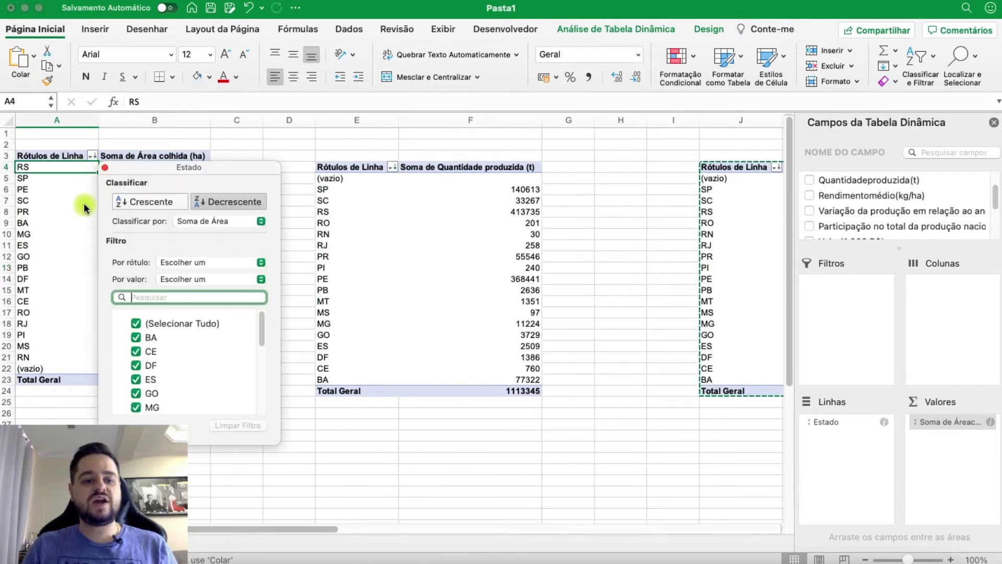
{"action": "left_click", "coordinate": [171, 206]}
{"action": "left_click", "coordinate": [245, 208]}
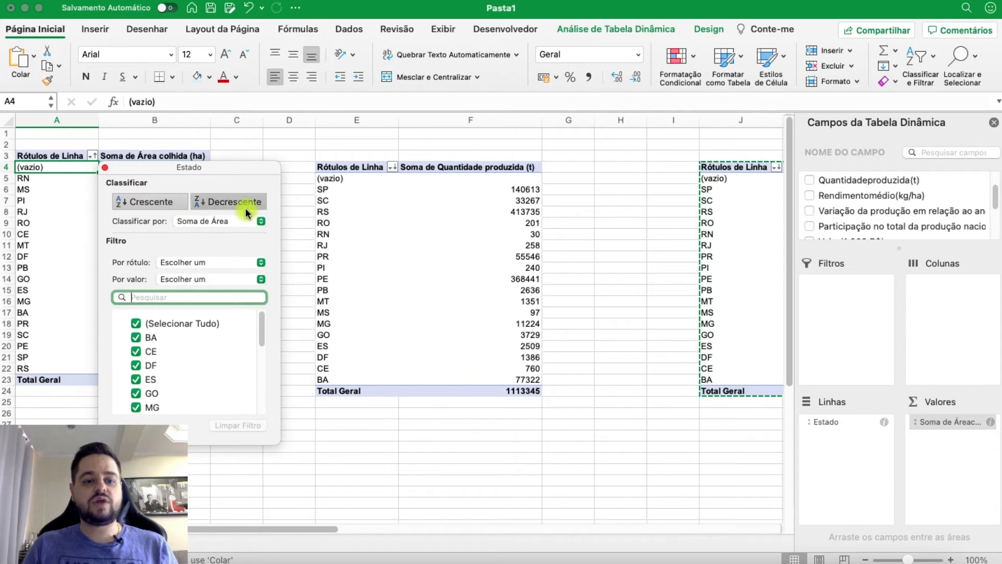
{"action": "left_click", "coordinate": [46, 206]}
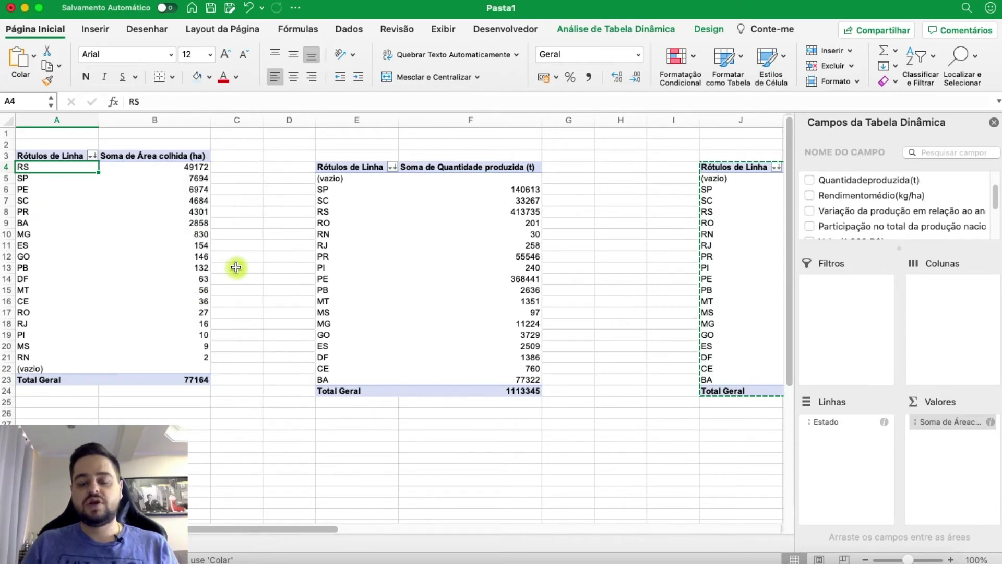
{"action": "left_click", "coordinate": [502, 381]}
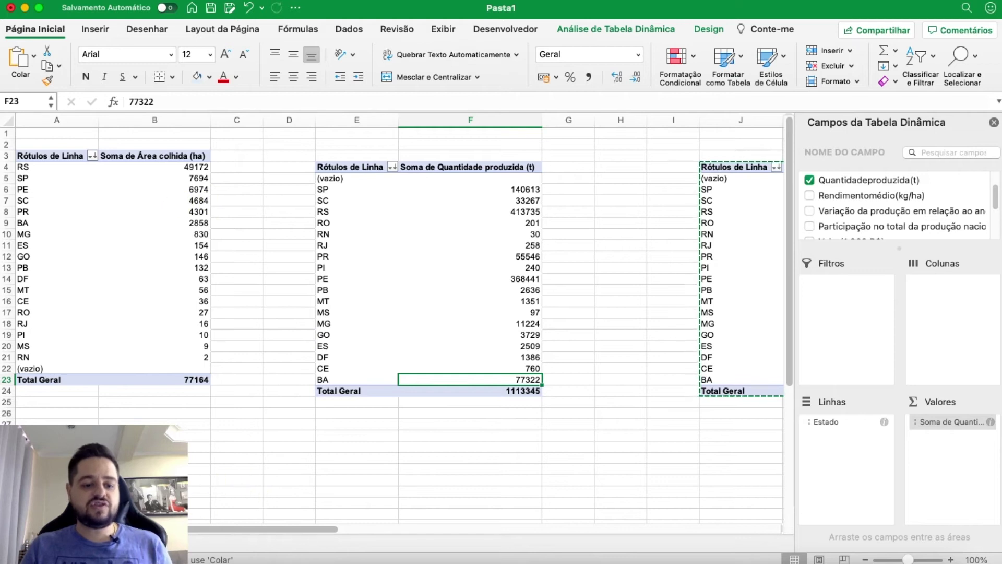
Open a blank worksheet for the dashboard and rename it
{"action": "left_click", "coordinate": [174, 543]}
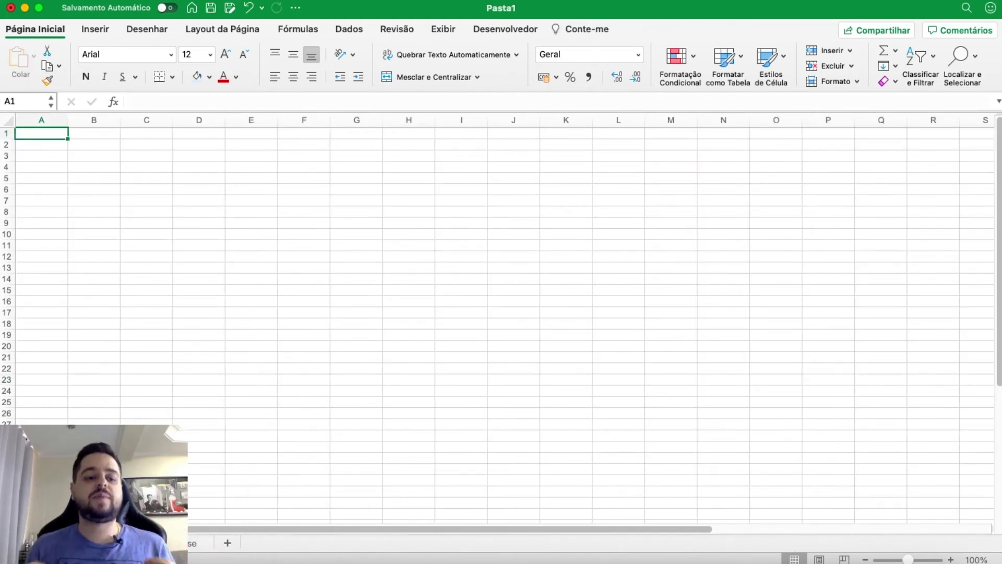
{"action": "right_click", "coordinate": [83, 543]}
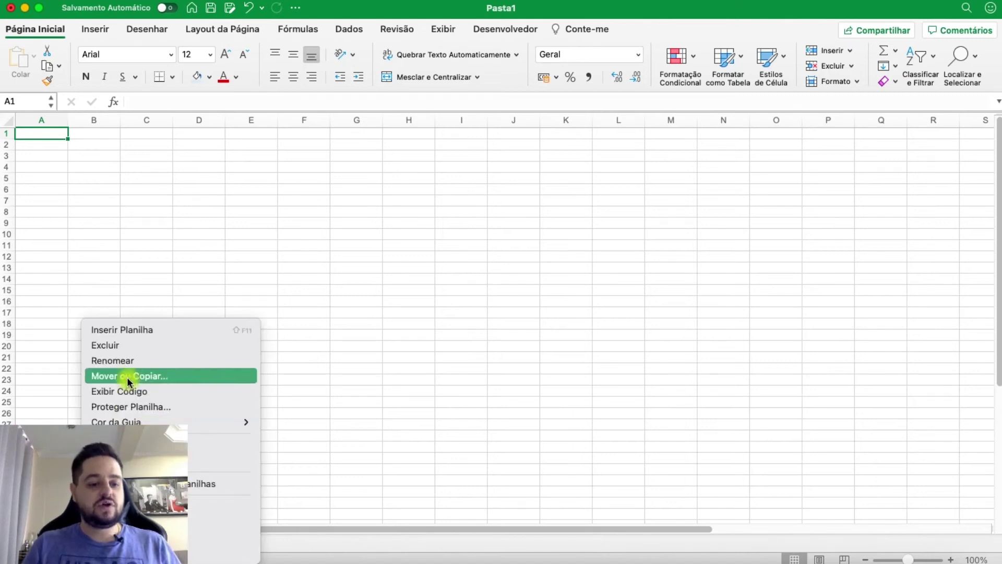
{"action": "left_click", "coordinate": [130, 360]}
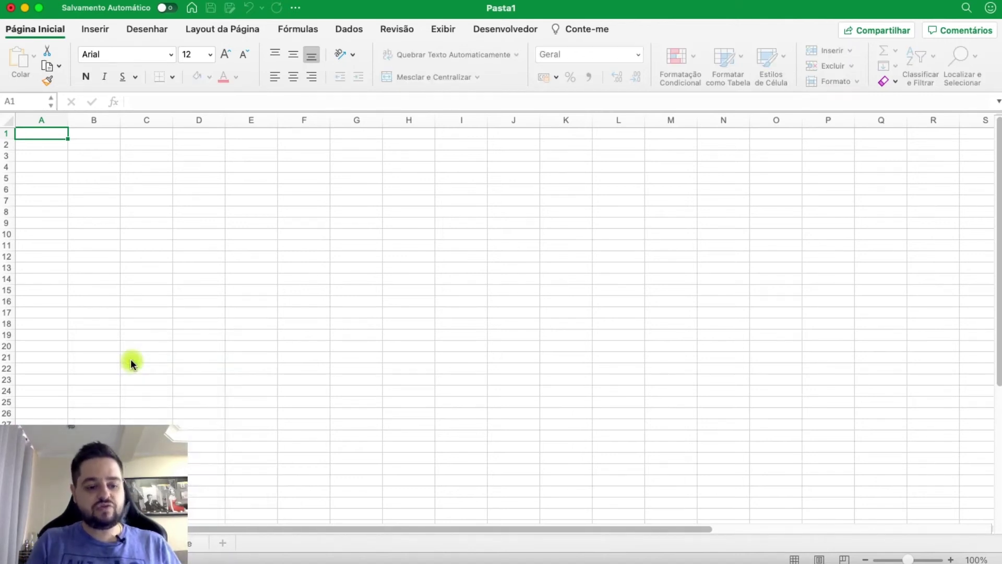
{"action": "left_click", "coordinate": [119, 373]}
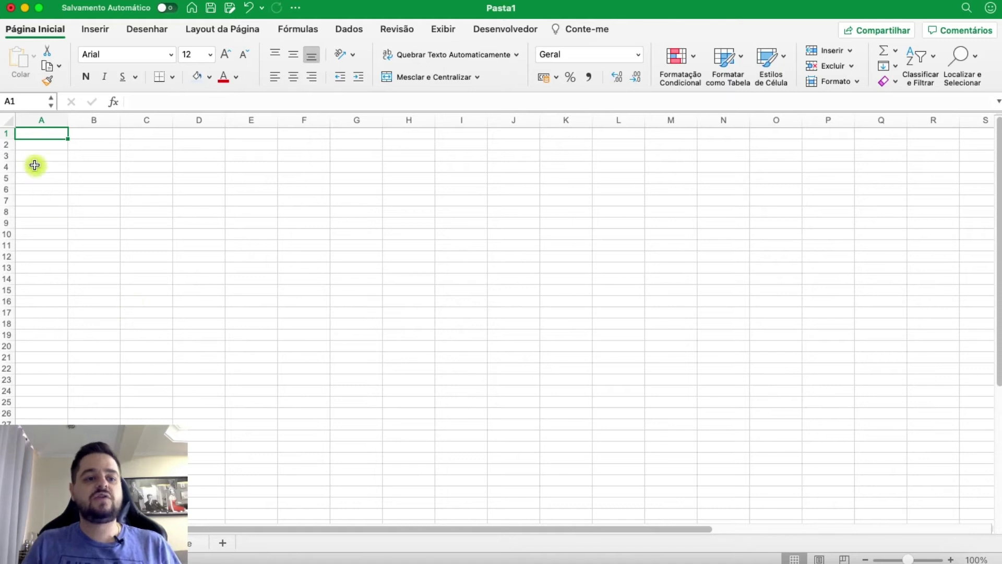
Reduce the row heights and column widths of the entire blank sheet to form a fine grid of small cells
{"action": "left_click", "coordinate": [9, 121]}
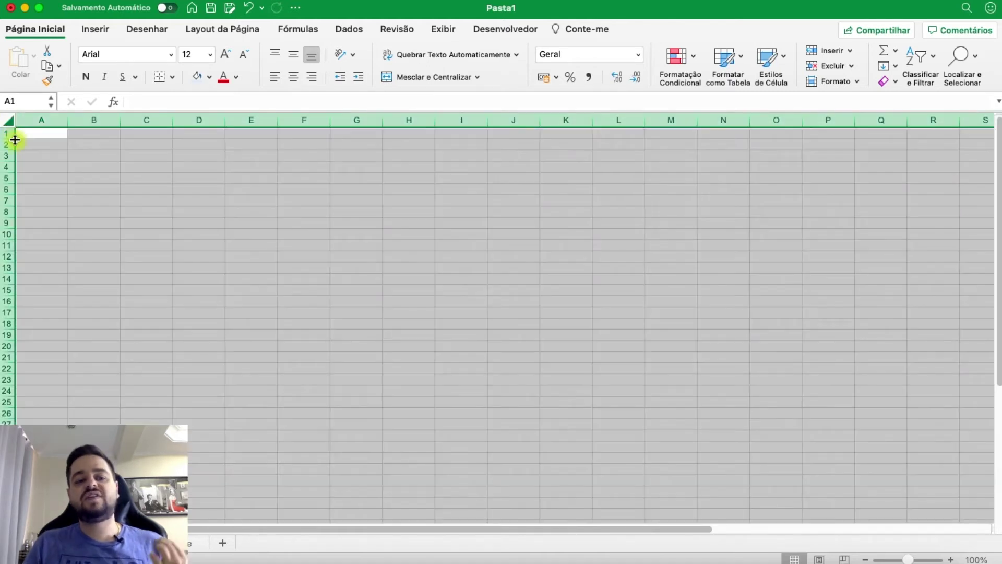
{"action": "left_click_drag", "start_coordinate": [12, 140], "coordinate": [5, 138]}
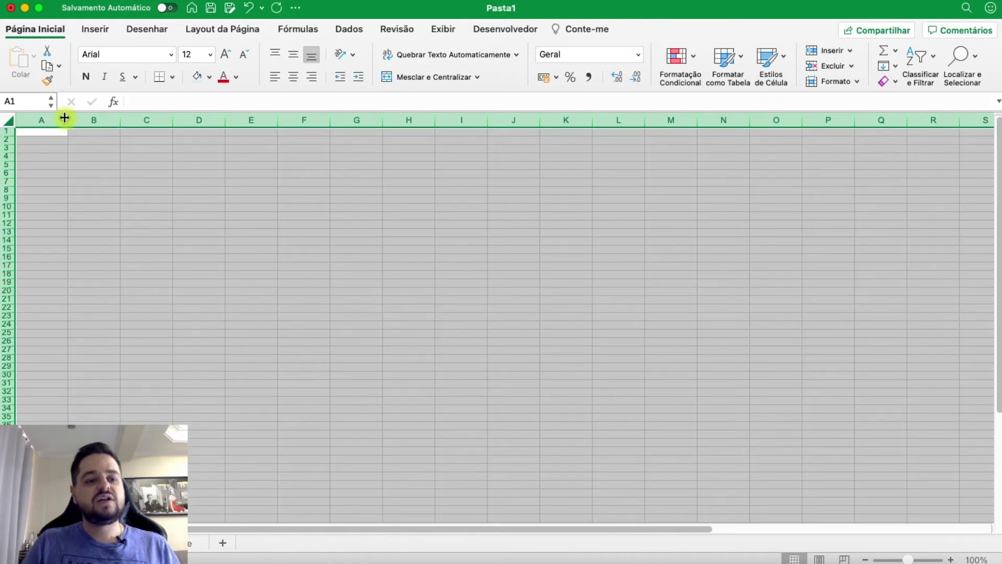
{"action": "left_click_drag", "start_coordinate": [66, 119], "coordinate": [20, 171]}
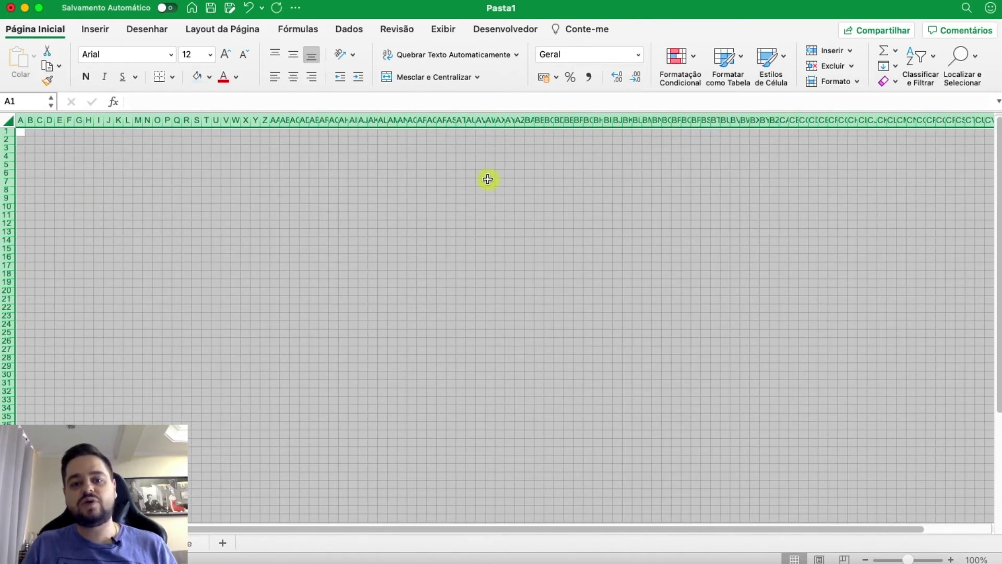
Hide the gridlines of the dashboard sheet and fill all its cells with the lightest gray theme shade
{"action": "left_click", "coordinate": [456, 29]}
{"action": "left_click", "coordinate": [292, 58]}
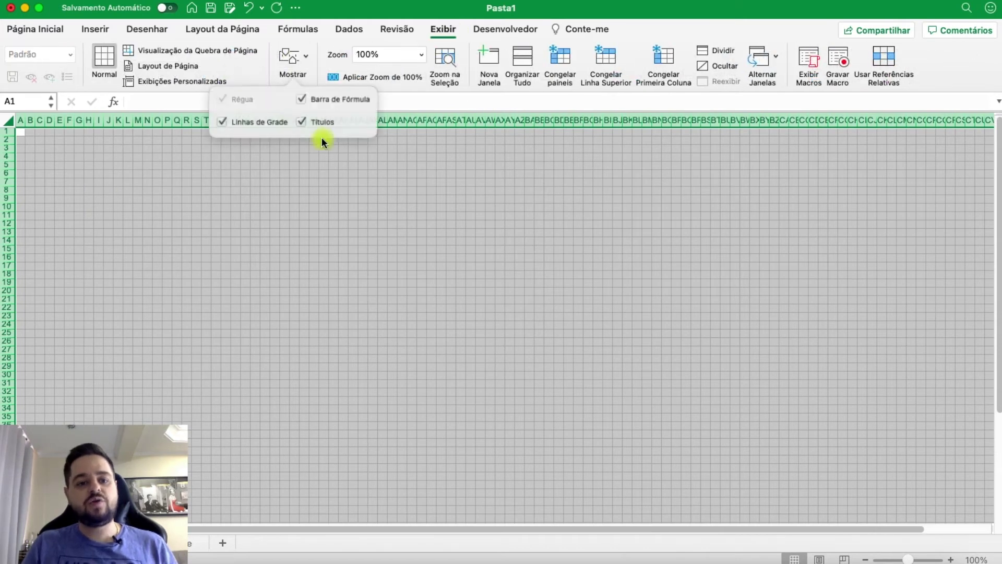
{"action": "left_click", "coordinate": [224, 120]}
{"action": "left_click", "coordinate": [42, 27]}
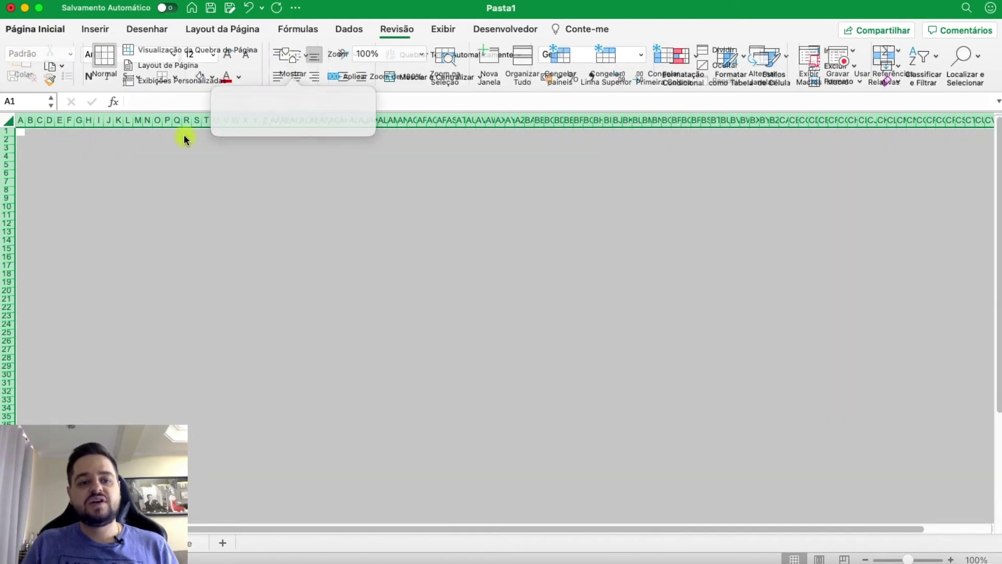
{"action": "left_click", "coordinate": [209, 77]}
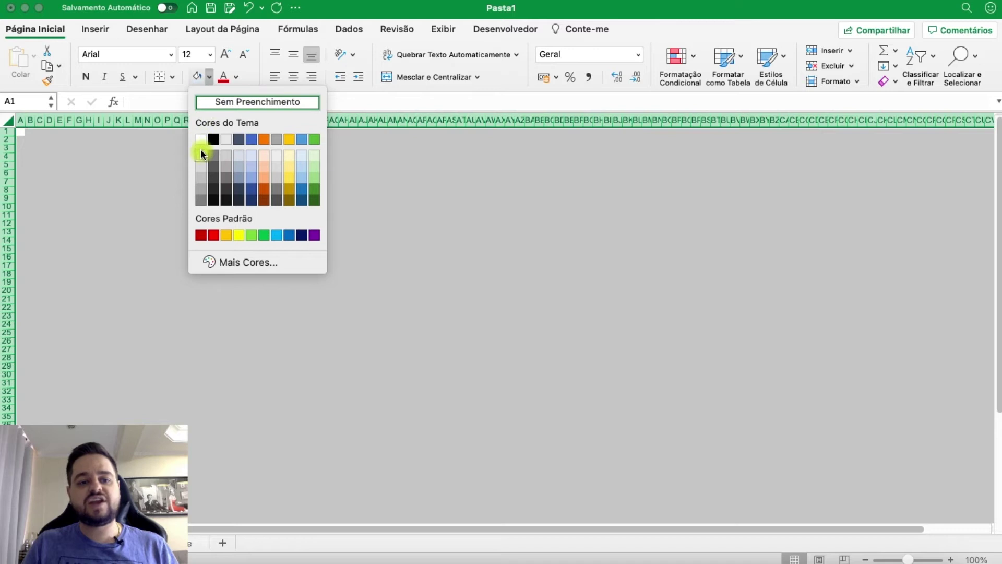
{"action": "left_click", "coordinate": [201, 154]}
{"action": "left_click", "coordinate": [139, 199]}
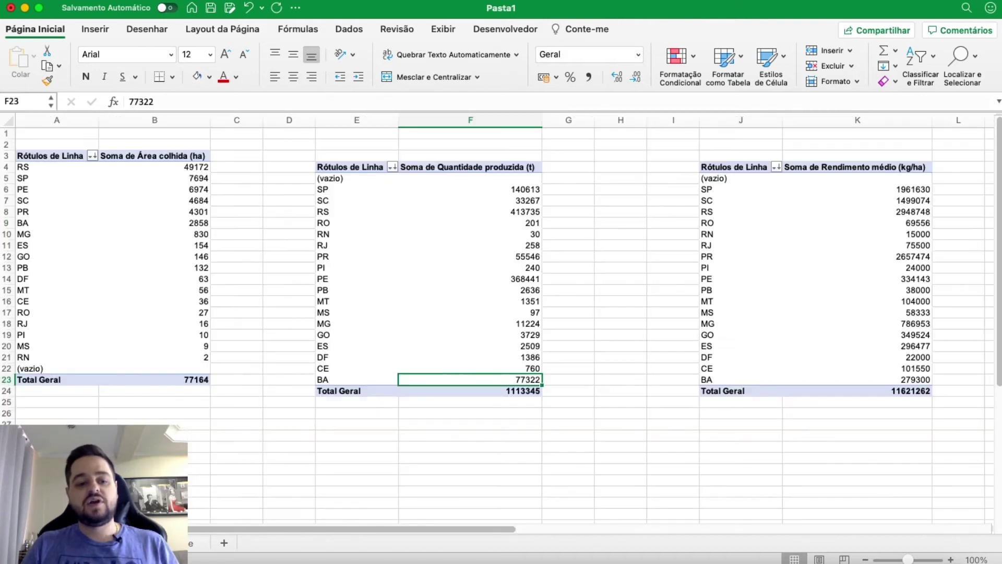
Create a clustered 2D column chart from the Área colhida pivot table and copy it to the upper area of the gray dashboard sheet
{"action": "left_click", "coordinate": [153, 278]}
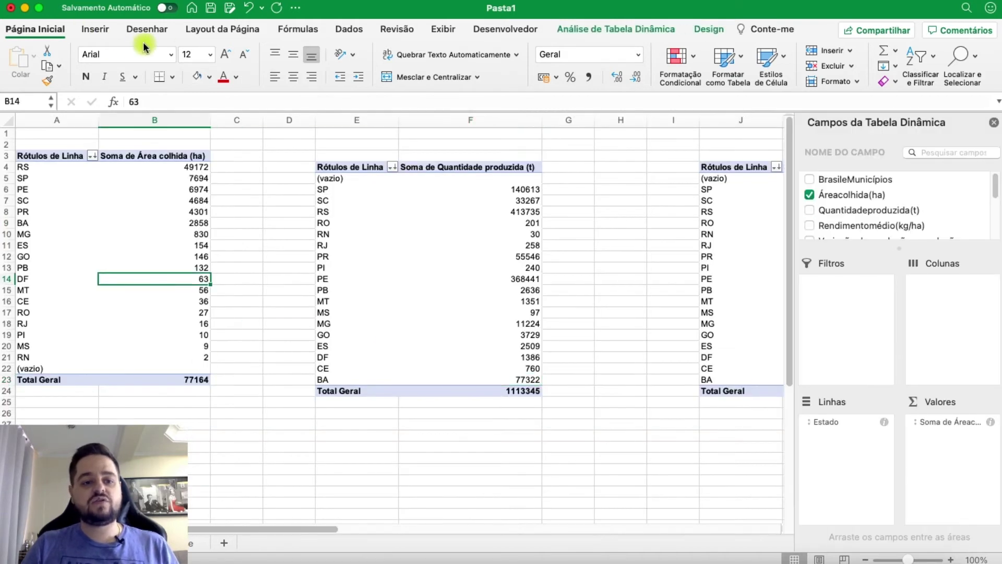
{"action": "left_click", "coordinate": [96, 29]}
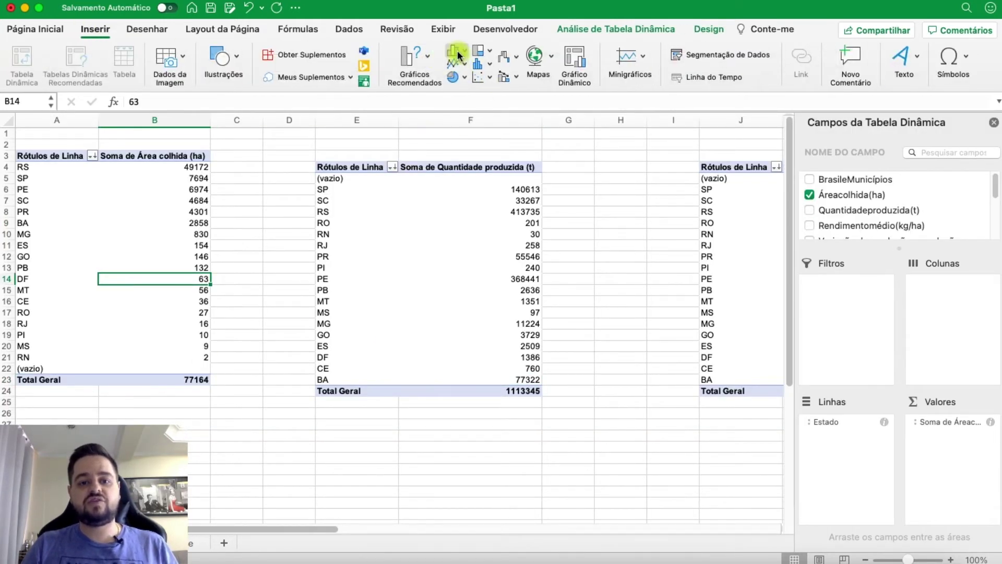
{"action": "left_click", "coordinate": [457, 50]}
{"action": "left_click", "coordinate": [482, 110]}
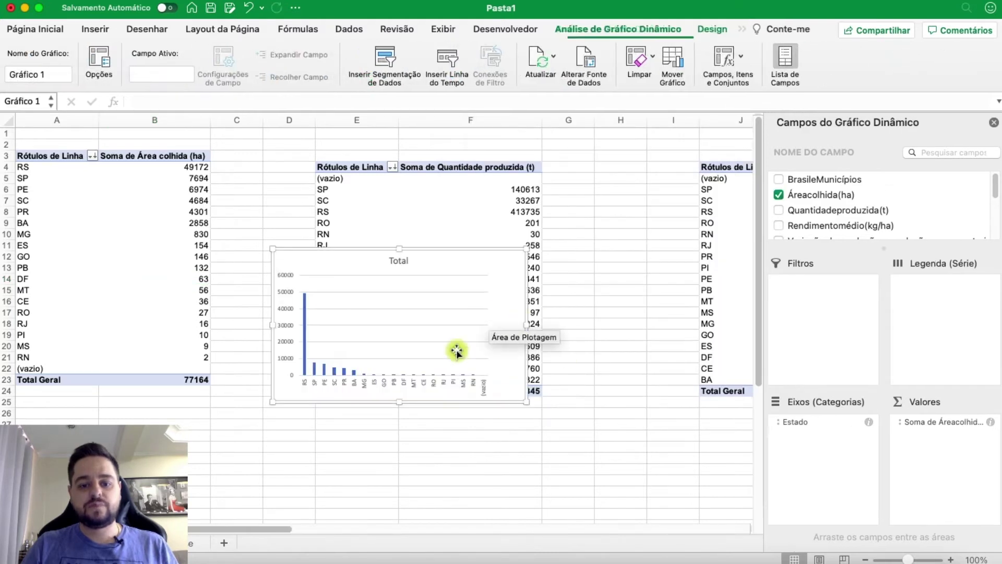
{"action": "left_click_drag", "start_coordinate": [506, 399], "coordinate": [494, 357]}
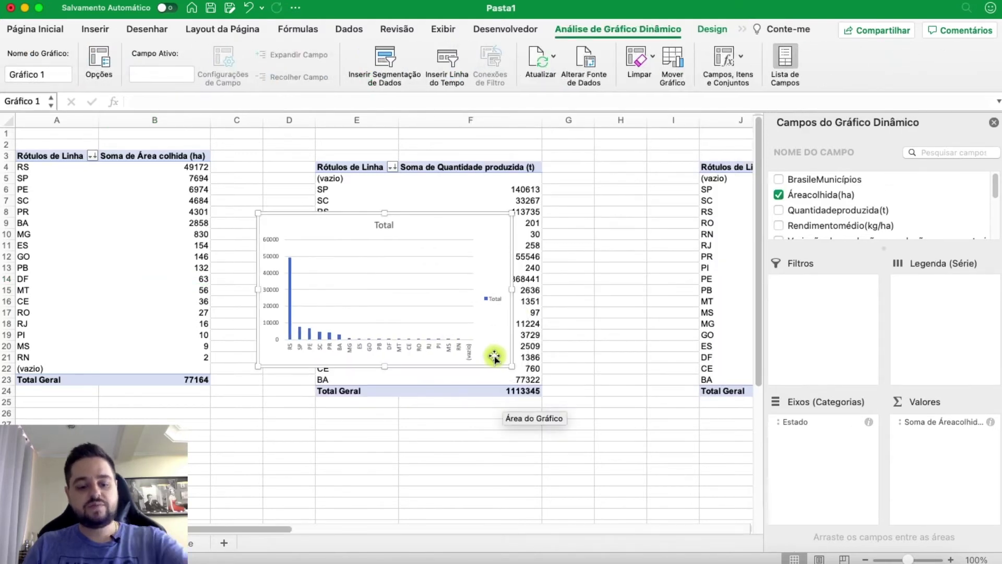
{"action": "left_click", "coordinate": [137, 544]}
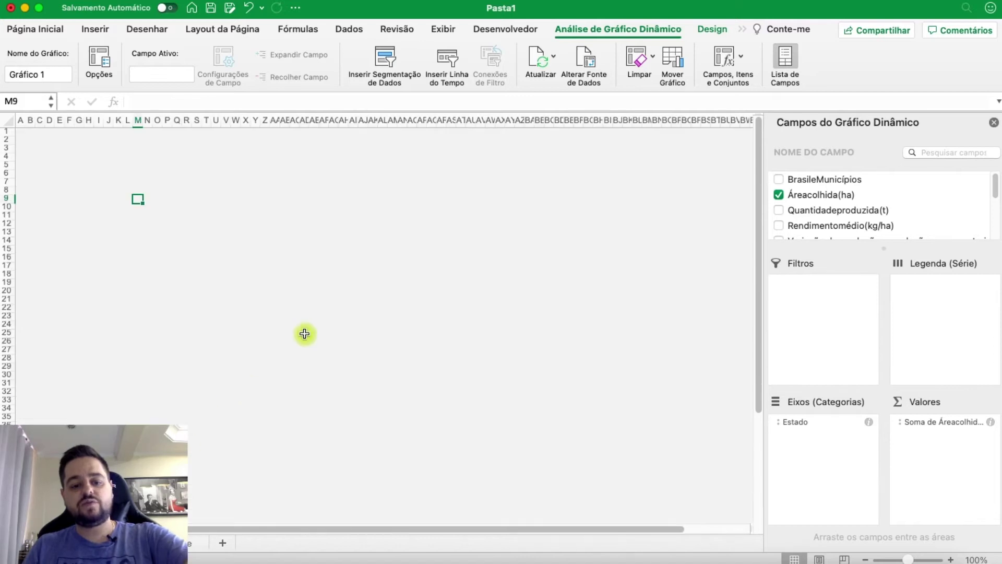
{"action": "key", "text": "super+v"}
{"action": "left_click_drag", "start_coordinate": [533, 454], "coordinate": [429, 258]}
Create a clustered 2D column chart from the Quantidade produzida pivot table and copy it to the dashboard sheet, overlapping the first chart
{"action": "left_click", "coordinate": [180, 542]}
{"action": "left_click", "coordinate": [528, 312]}
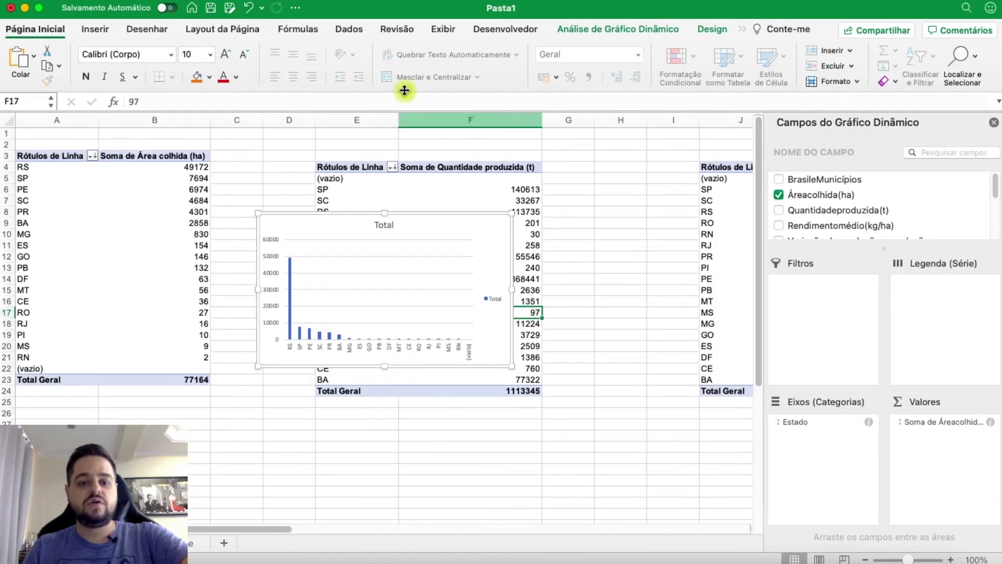
{"action": "left_click", "coordinate": [104, 30]}
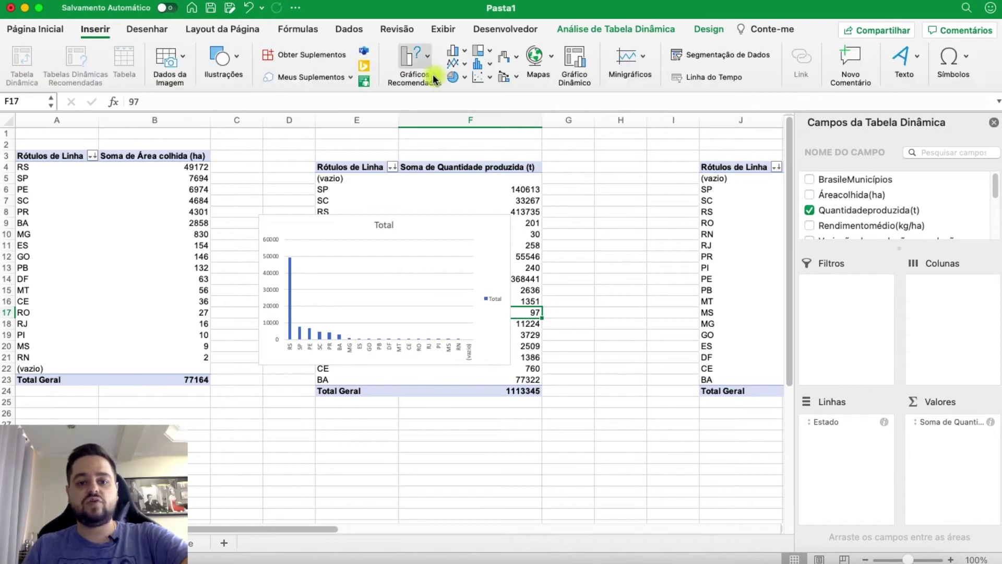
{"action": "left_click", "coordinate": [450, 61]}
{"action": "left_click", "coordinate": [512, 146]}
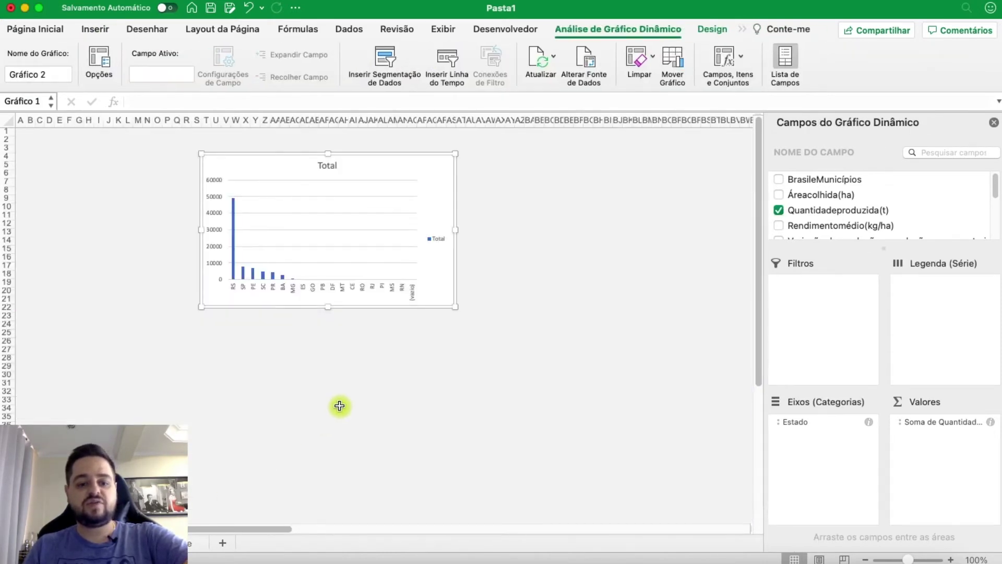
{"action": "left_click", "coordinate": [340, 406]}
{"action": "key", "text": "super+v"}
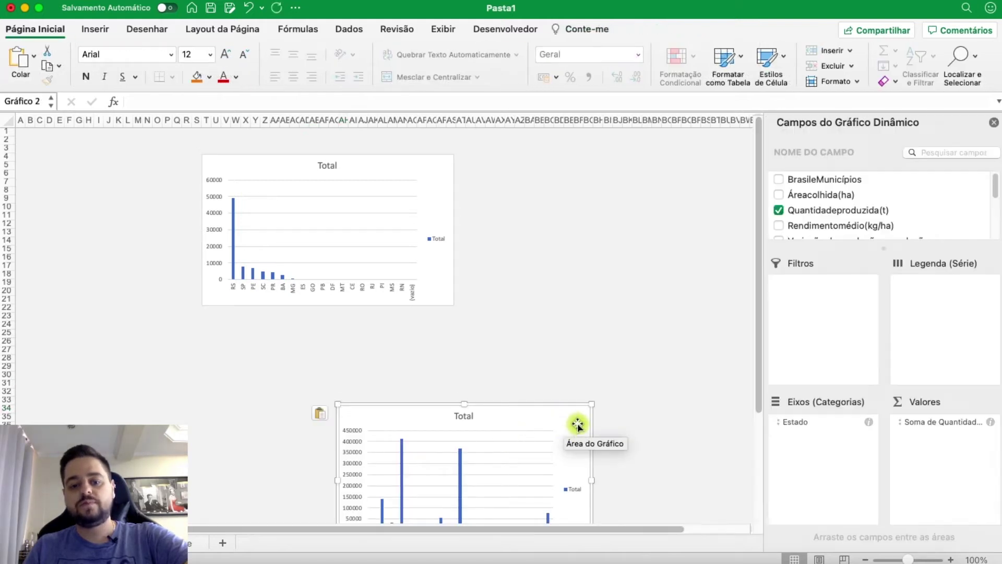
{"action": "left_click_drag", "start_coordinate": [566, 430], "coordinate": [487, 248]}
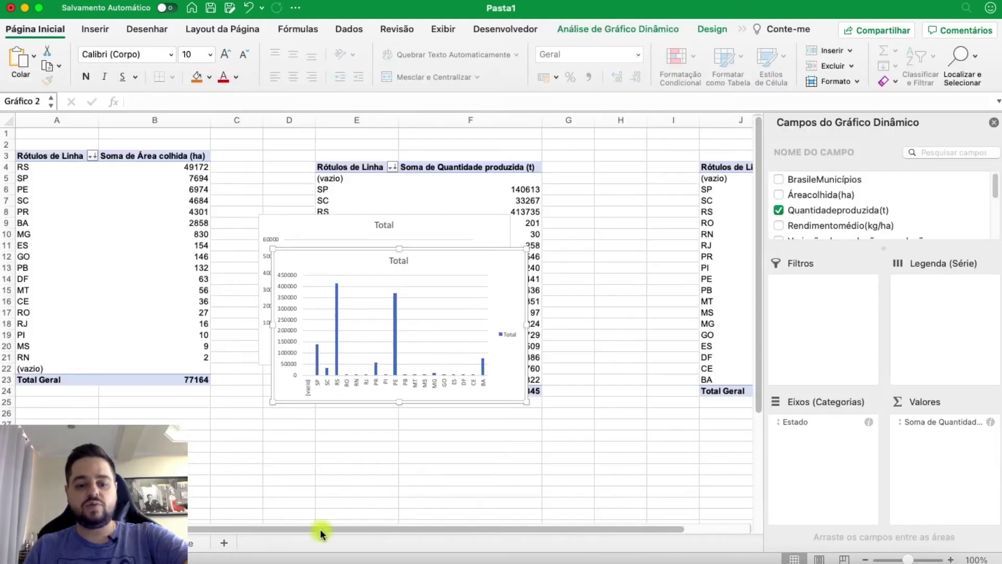
Create a clustered 2D column chart from the Rendimento médio pivot table and copy it to the dashboard sheet below the other charts
{"action": "left_click_drag", "start_coordinate": [321, 528], "coordinate": [494, 528]}
{"action": "left_click_drag", "start_coordinate": [641, 528], "coordinate": [528, 532]}
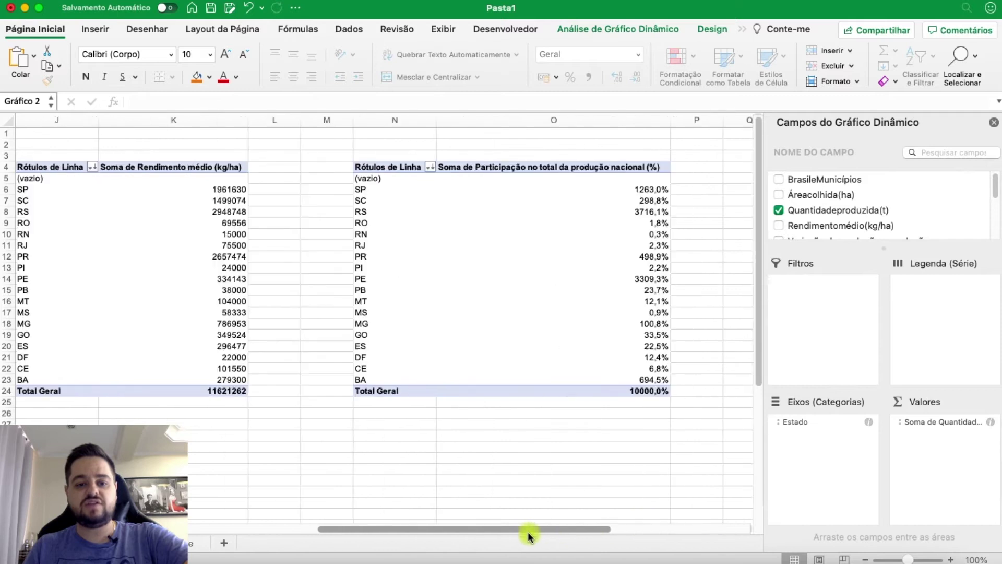
{"action": "left_click", "coordinate": [227, 272]}
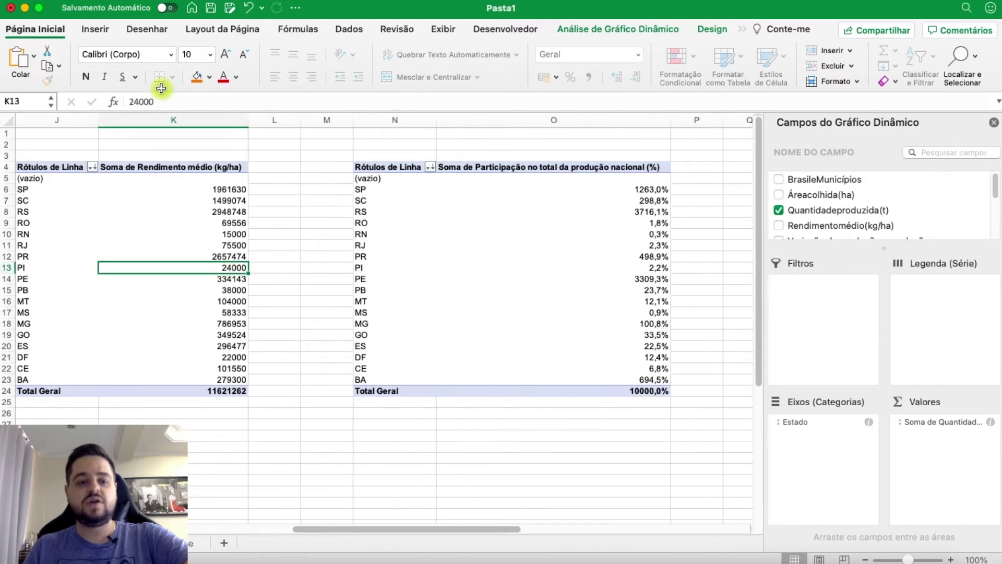
{"action": "left_click", "coordinate": [106, 29]}
{"action": "left_click", "coordinate": [452, 65]}
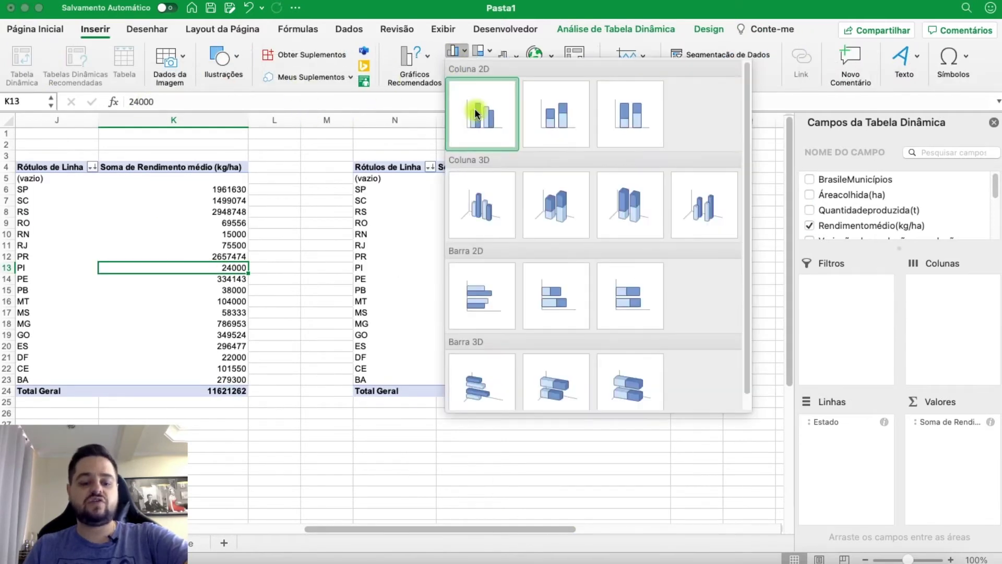
{"action": "left_click", "coordinate": [477, 107]}
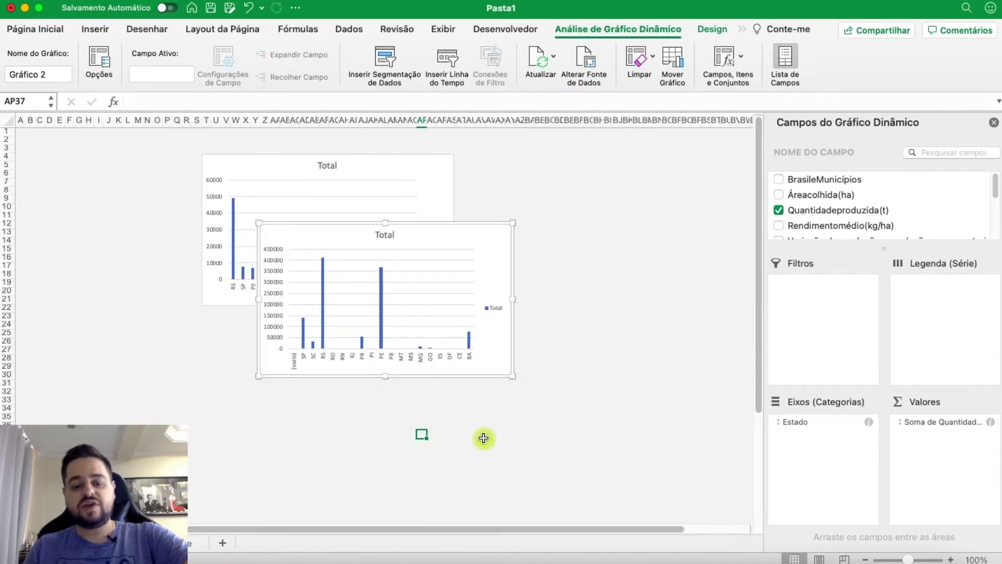
{"action": "key", "text": "Escape"}
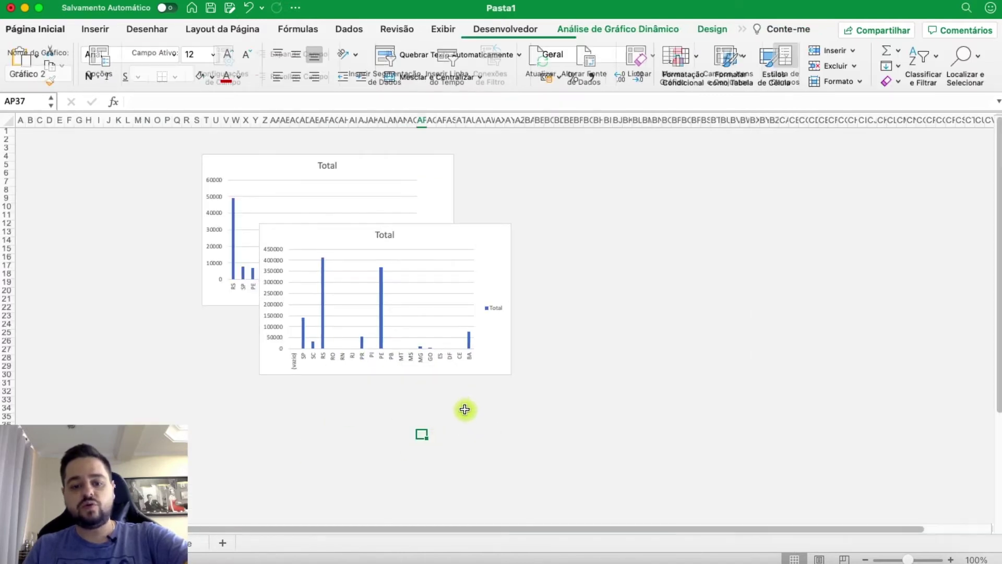
{"action": "key", "text": "super+v"}
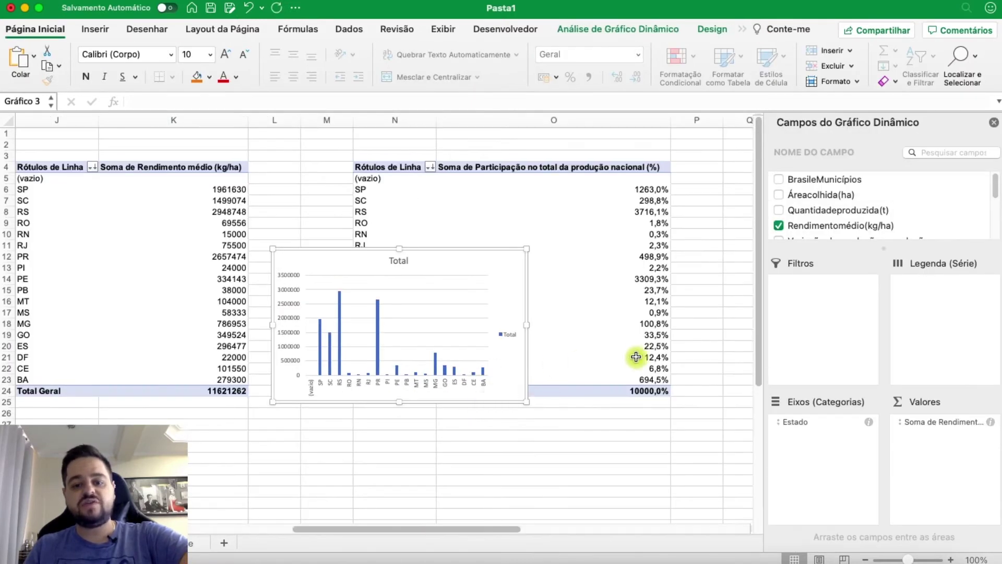
Create a clustered 2D column chart from the Participação no total da produção nacional pivot table and copy it to the dashboard sheet
{"action": "left_click", "coordinate": [637, 358]}
{"action": "left_click", "coordinate": [95, 29]}
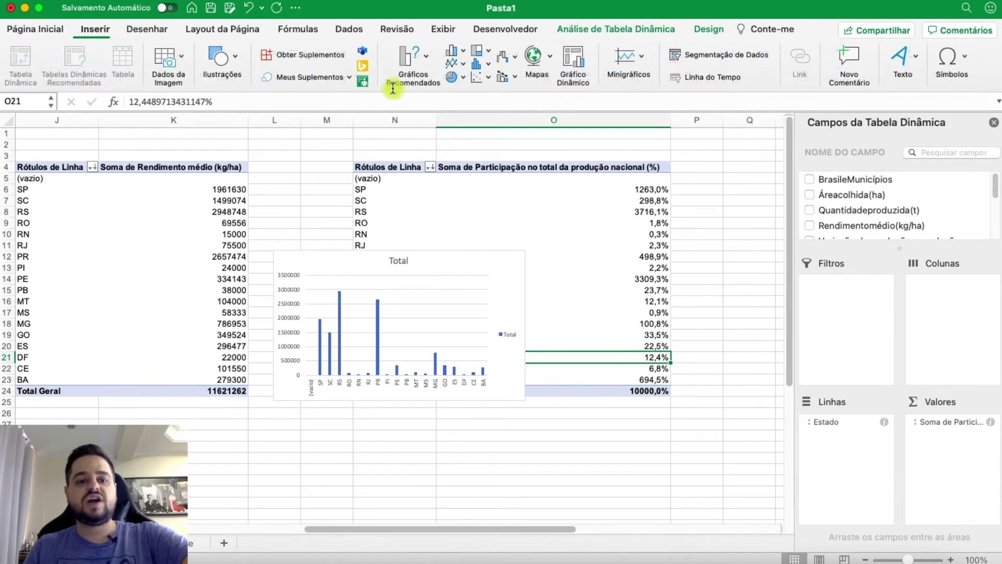
{"action": "left_click", "coordinate": [462, 51]}
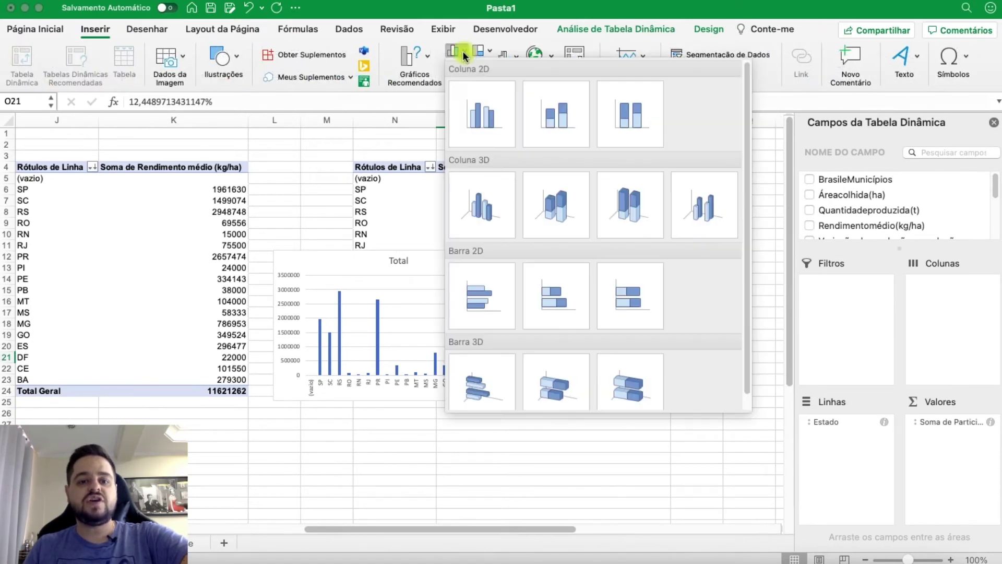
{"action": "left_click", "coordinate": [295, 336]}
{"action": "left_click", "coordinate": [596, 256]}
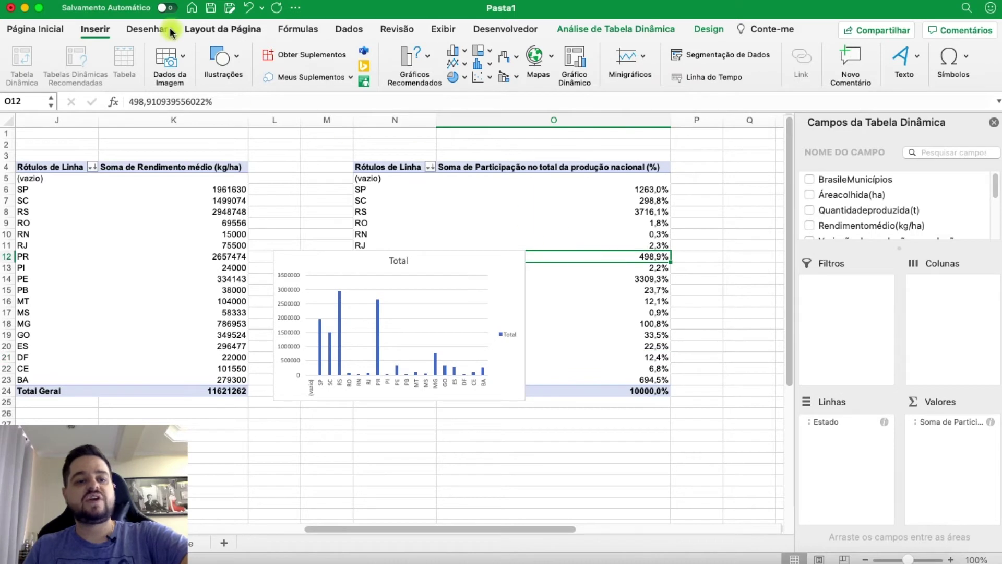
{"action": "left_click", "coordinate": [455, 52]}
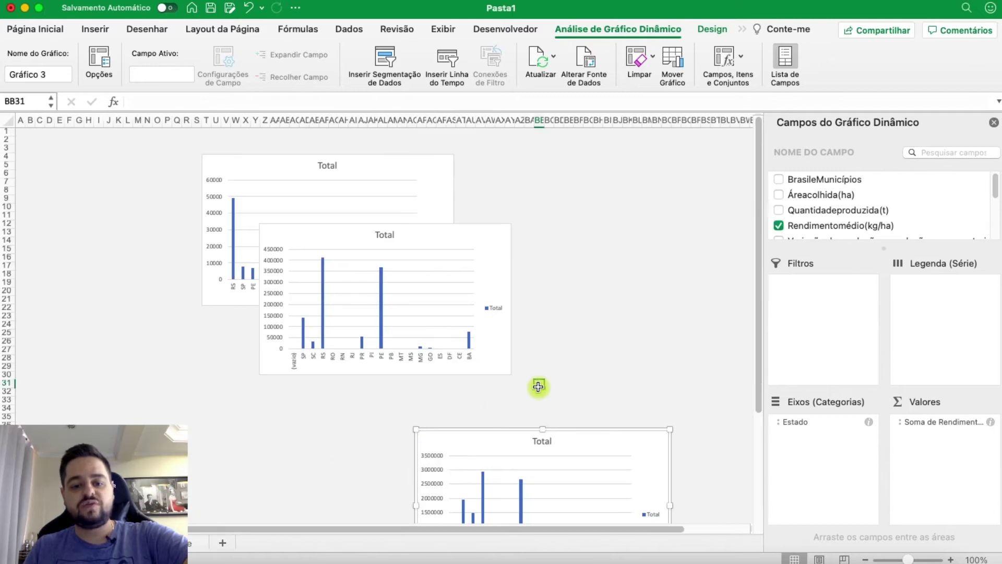
{"action": "key", "text": "cmd+v"}
Move the Rendimento médio chart up beside the Quantidade produzida chart and close the pivot chart fields pane
{"action": "left_click", "coordinate": [605, 284]}
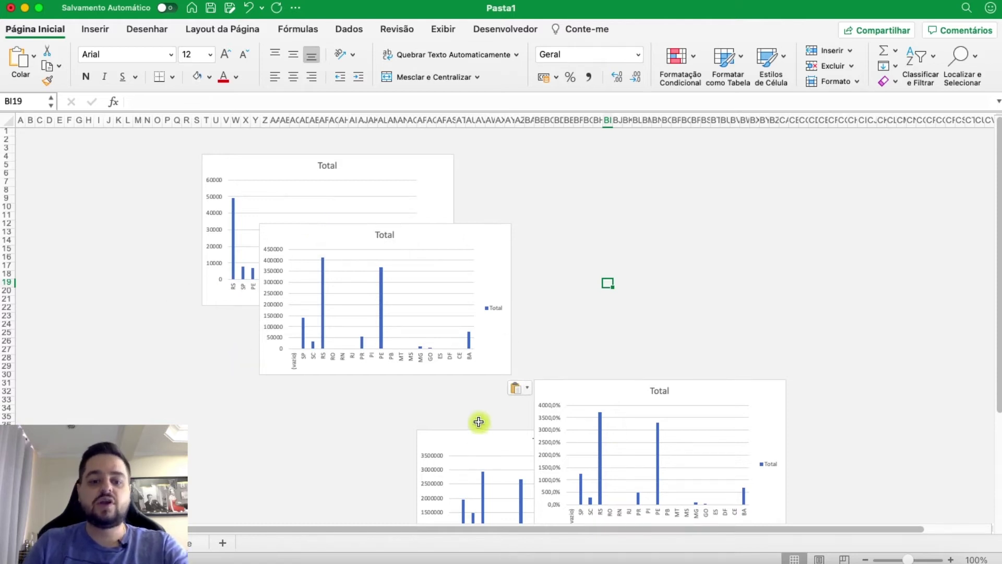
{"action": "left_click_drag", "start_coordinate": [476, 421], "coordinate": [590, 203]}
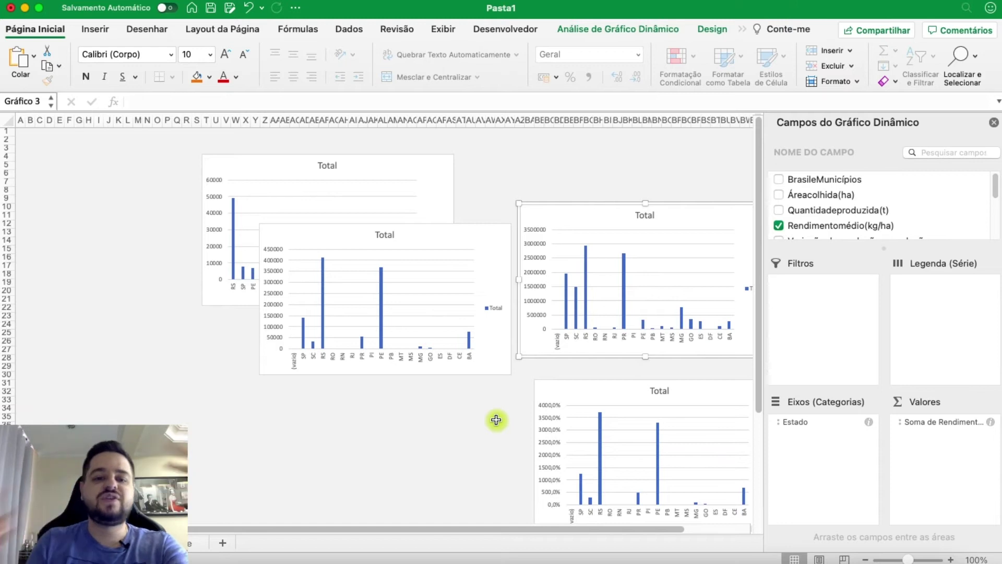
{"action": "left_click", "coordinate": [995, 125]}
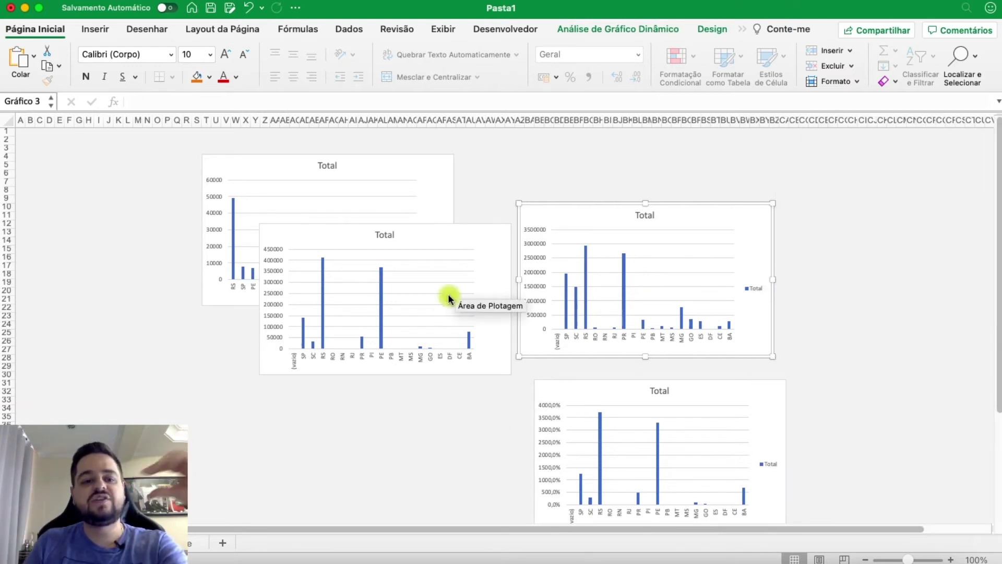
Shift the front Área colhida chart toward the sheet's left edge and delete its duplicate behind it
{"action": "left_click_drag", "start_coordinate": [215, 303], "coordinate": [155, 307]}
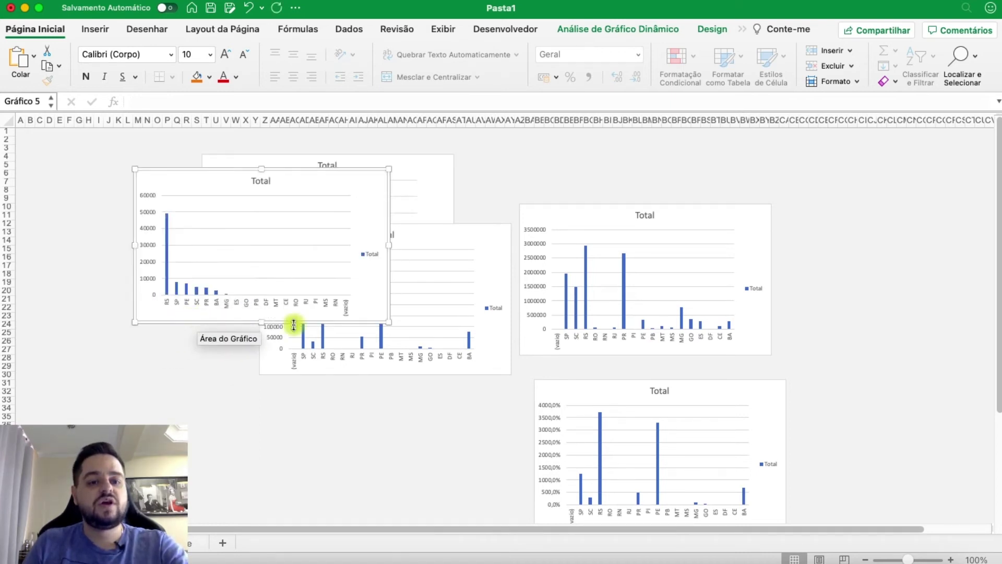
{"action": "left_click", "coordinate": [448, 171]}
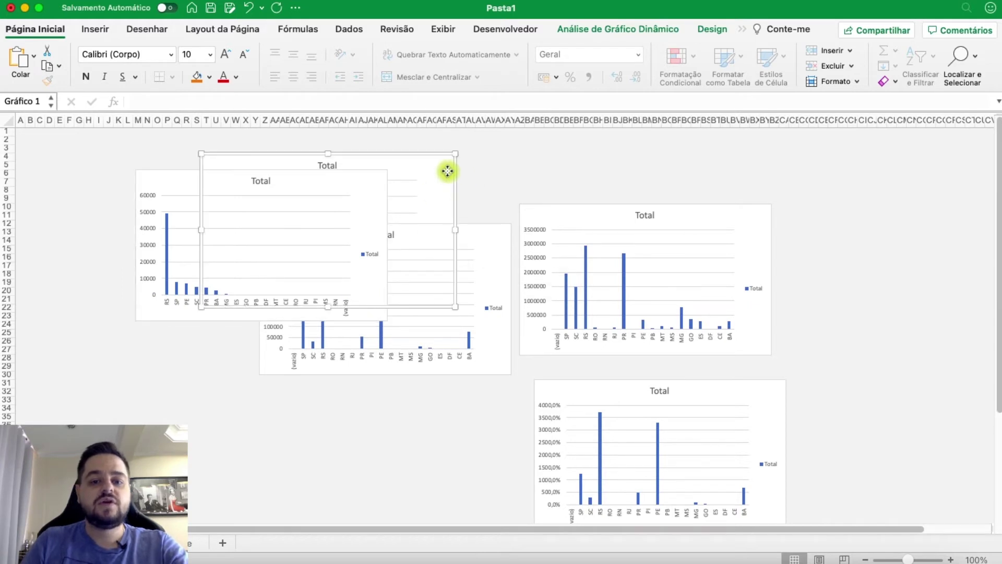
{"action": "key", "text": "Delete"}
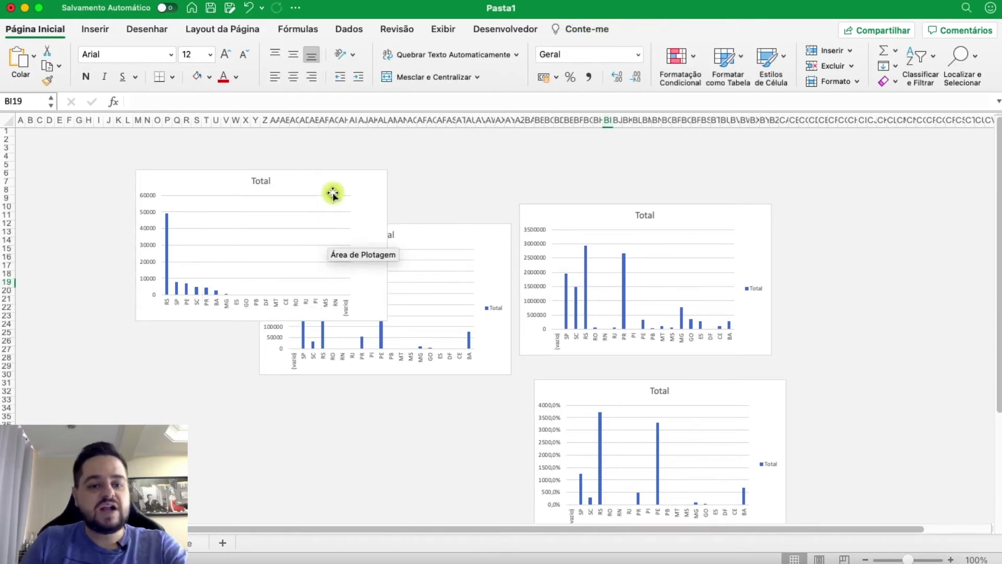
Enlarge the Área colhida chart and stretch the Quantidade produzida chart to the same upper-left corner behind it
{"action": "left_click", "coordinate": [386, 186]}
{"action": "left_click_drag", "start_coordinate": [391, 321], "coordinate": [436, 338]}
{"action": "left_click_drag", "start_coordinate": [509, 373], "coordinate": [436, 354]}
{"action": "left_click_drag", "start_coordinate": [202, 213], "coordinate": [136, 170]}
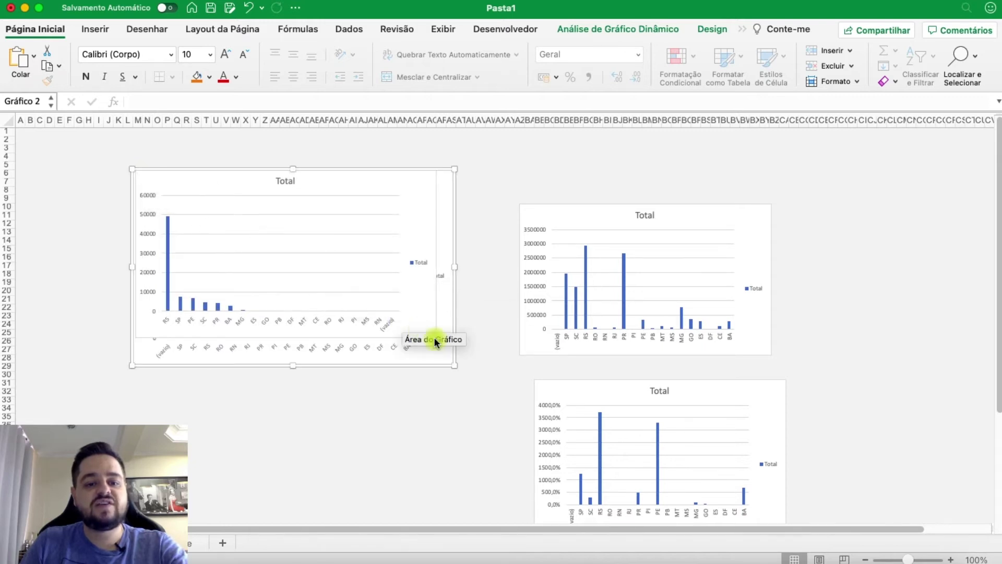
Fit the Quantidade produzida chart to the Área colhida chart's size, place an Área colhida copy below it, and delete the overlapping original
{"action": "left_click_drag", "start_coordinate": [458, 365], "coordinate": [410, 501]}
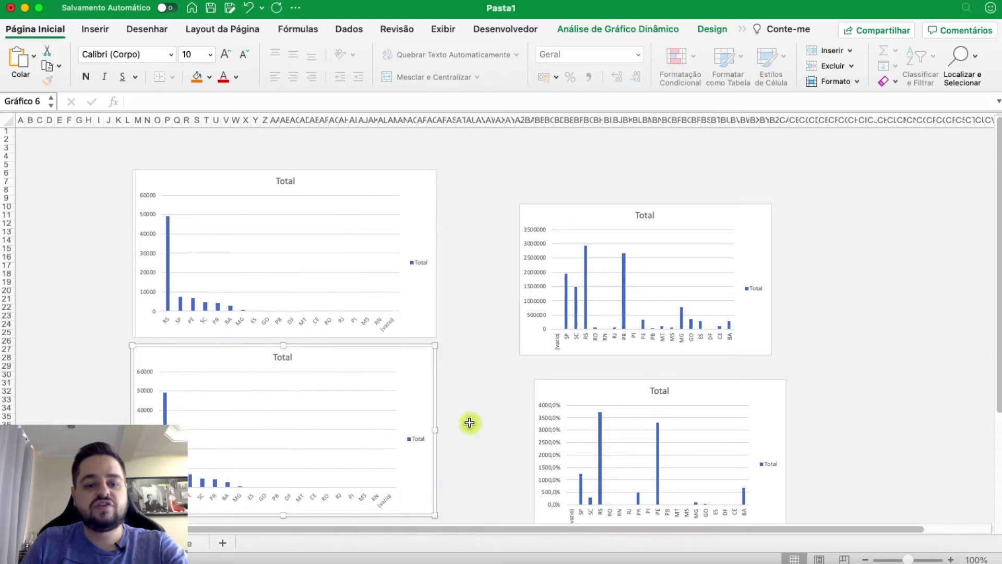
{"action": "left_click", "coordinate": [481, 392]}
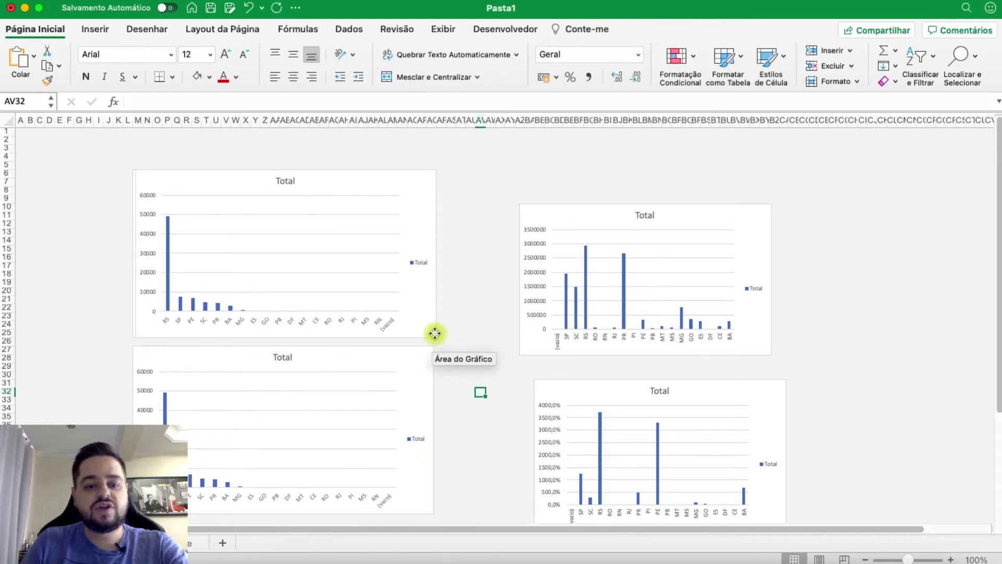
{"action": "left_click_drag", "start_coordinate": [435, 333], "coordinate": [483, 335]}
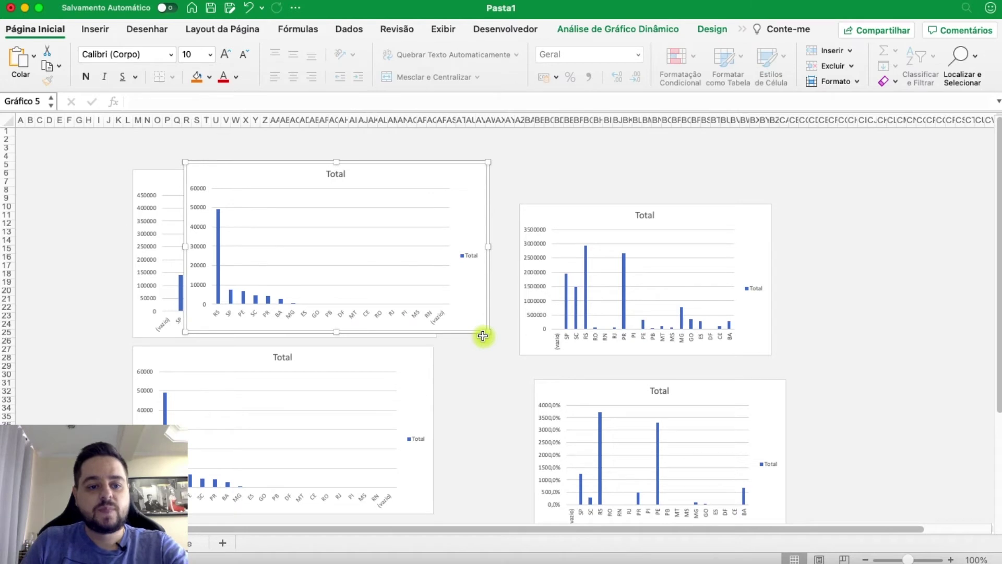
{"action": "key", "text": "Delete"}
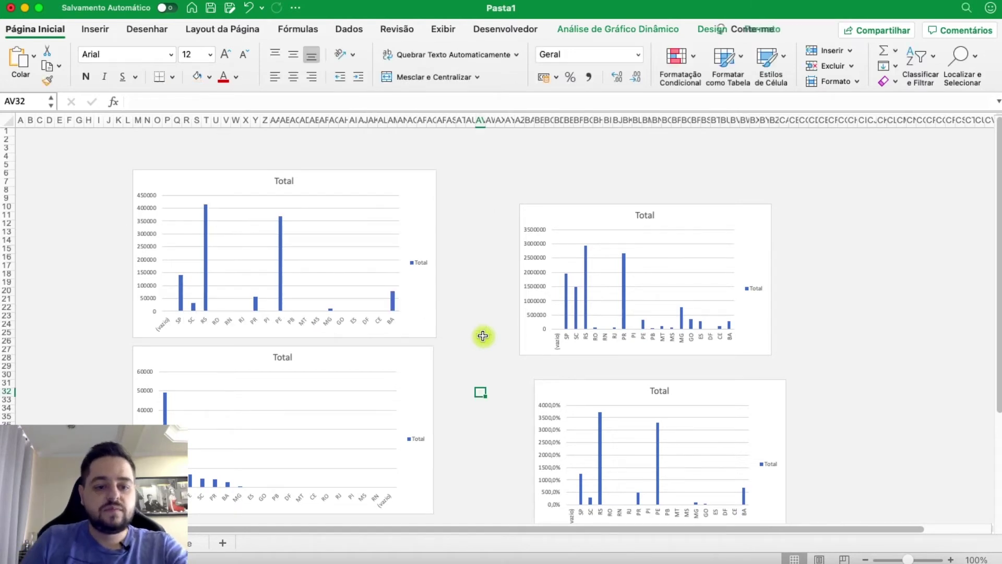
Widen the Área colhida chart slightly so its right edge lines up with the Quantidade produzida chart above
{"action": "left_click", "coordinate": [433, 387]}
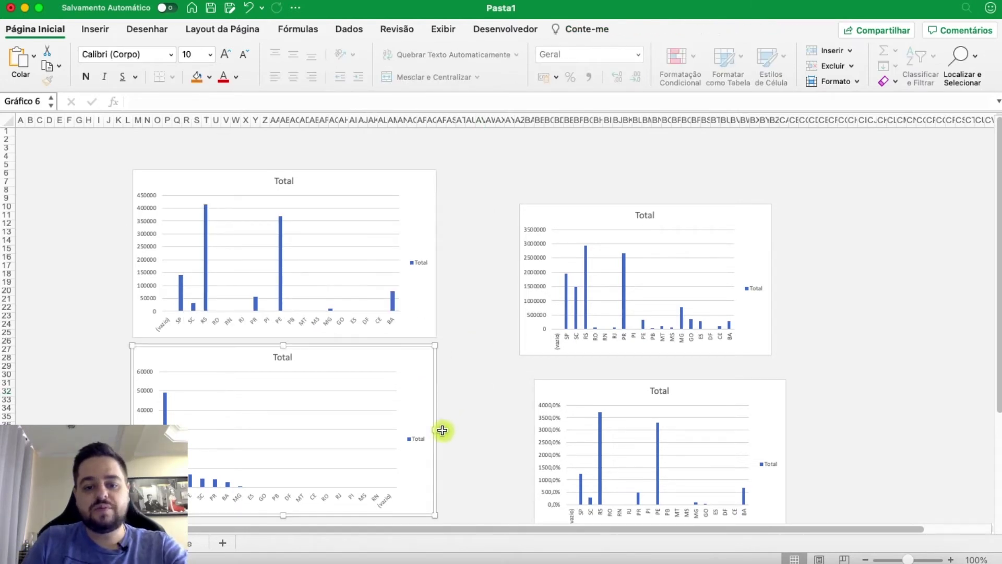
{"action": "left_click_drag", "start_coordinate": [433, 431], "coordinate": [440, 432]}
{"action": "left_click", "coordinate": [496, 386]}
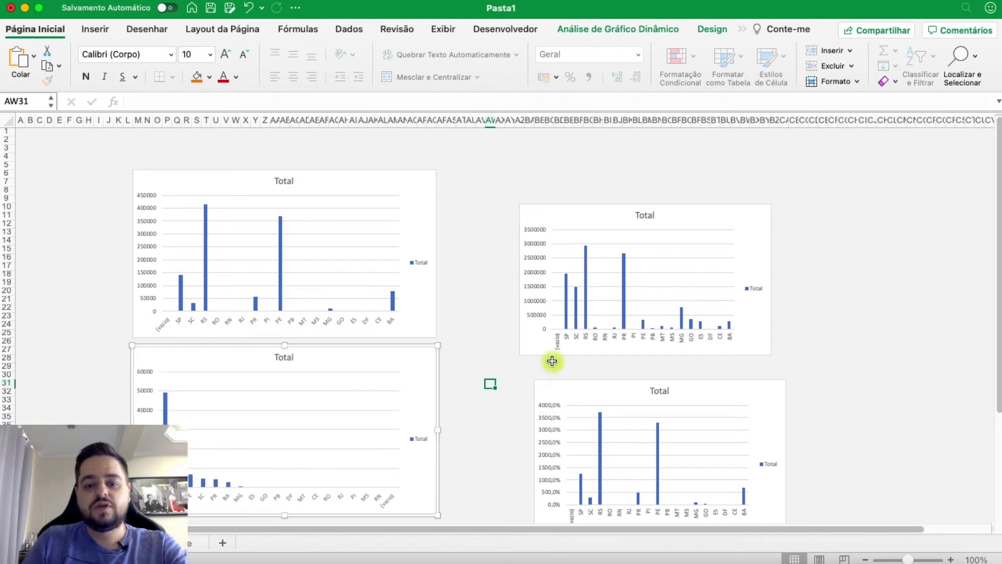
Resize the Rendimento médio chart to sit beside the Quantidade produzida chart with matching upper and lower edges
{"action": "left_click", "coordinate": [535, 334]}
{"action": "left_click_drag", "start_coordinate": [519, 205], "coordinate": [446, 173]}
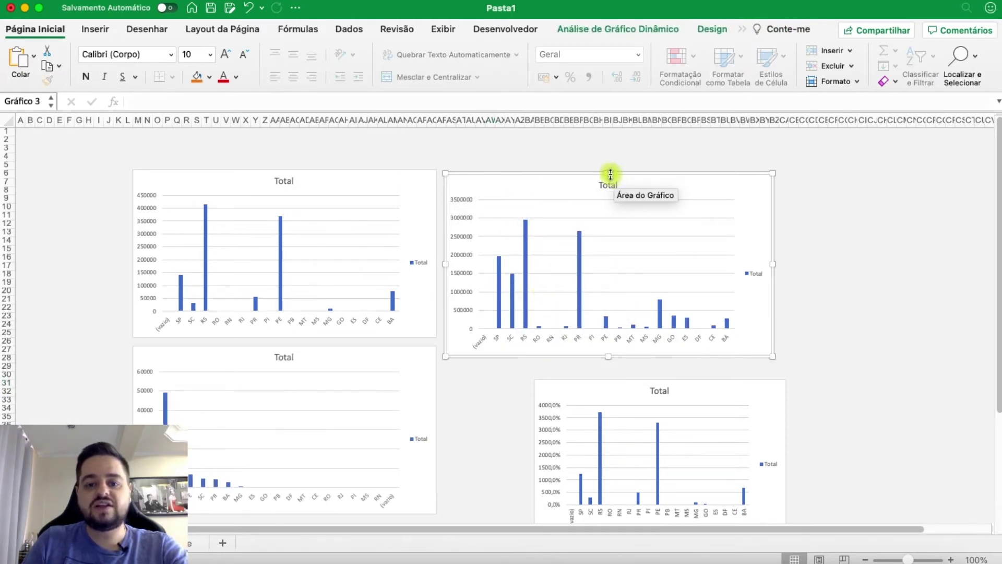
{"action": "left_click_drag", "start_coordinate": [610, 174], "coordinate": [605, 169]}
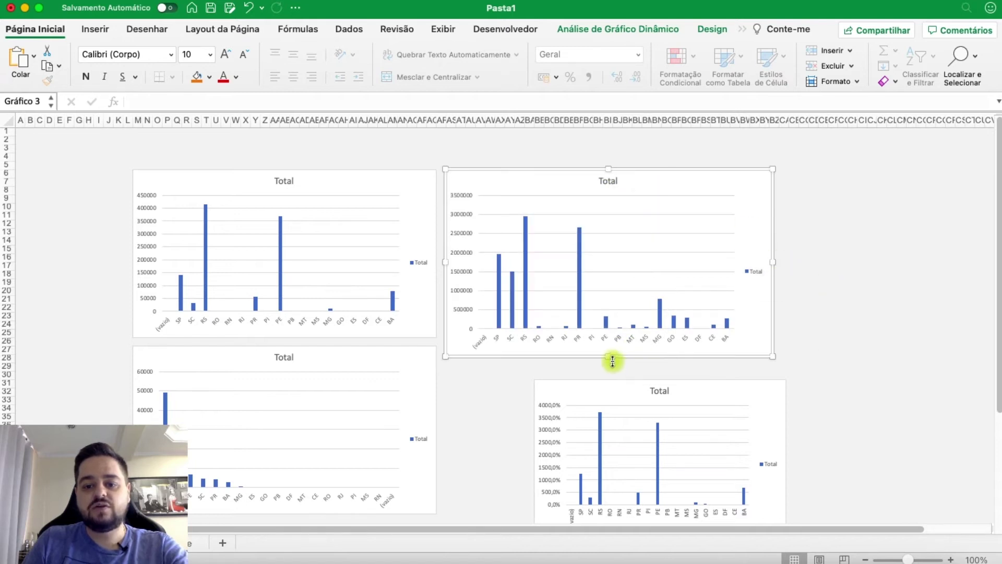
{"action": "left_click_drag", "start_coordinate": [613, 361], "coordinate": [597, 338]}
Resize the Participação chart to fill the space beneath the Rendimento médio chart, aligned with the Área colhida chart
{"action": "left_click", "coordinate": [654, 390]}
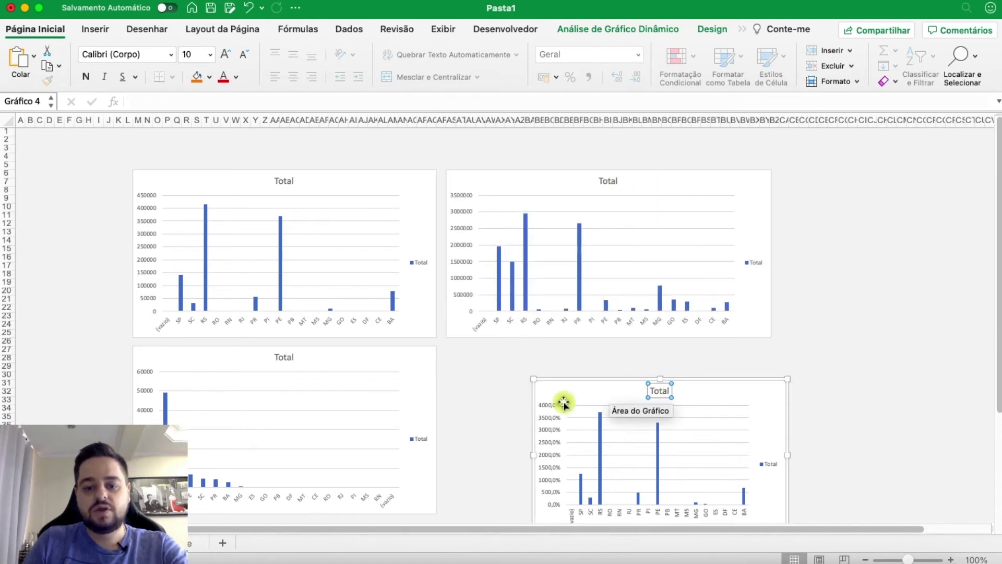
{"action": "left_click_drag", "start_coordinate": [533, 379], "coordinate": [446, 345]}
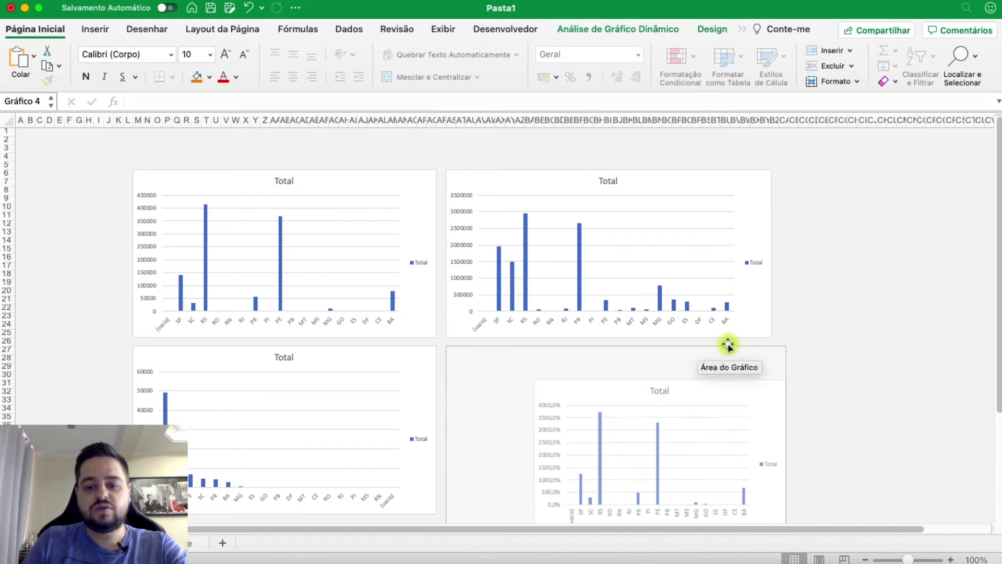
{"action": "left_click_drag", "start_coordinate": [995, 335], "coordinate": [996, 369]}
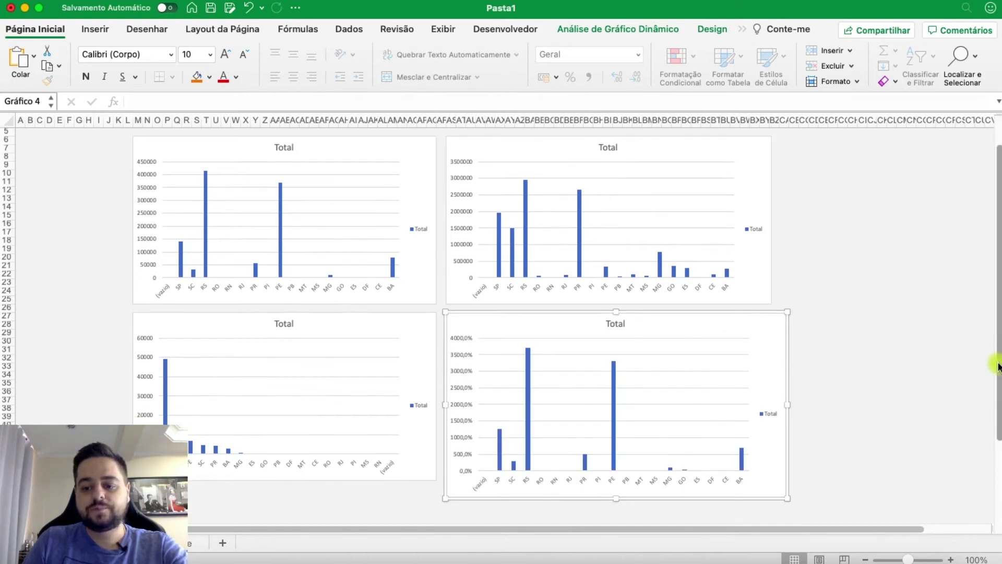
{"action": "left_click_drag", "start_coordinate": [792, 497], "coordinate": [769, 479]}
{"action": "left_click", "coordinate": [789, 368]}
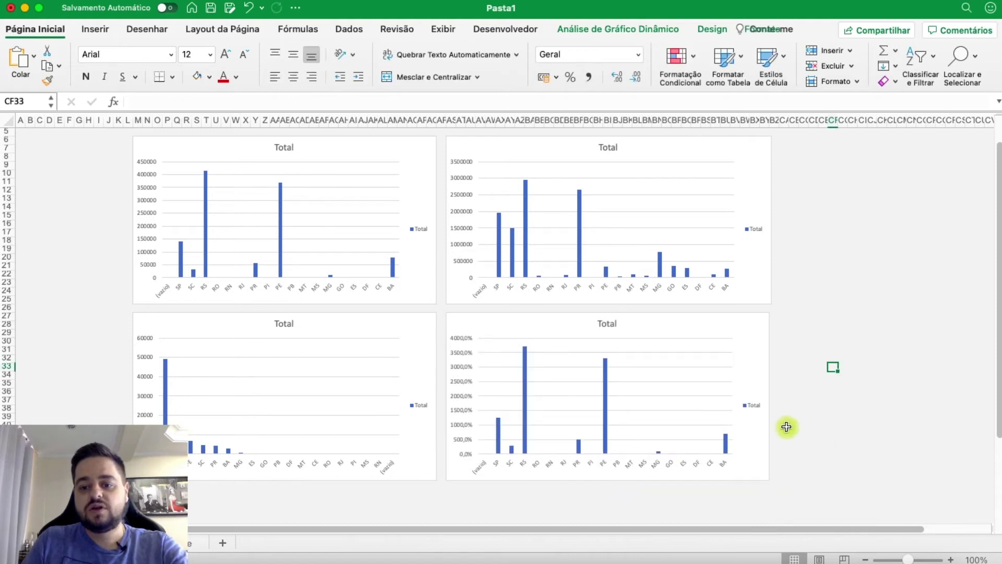
{"action": "left_click", "coordinate": [773, 384]}
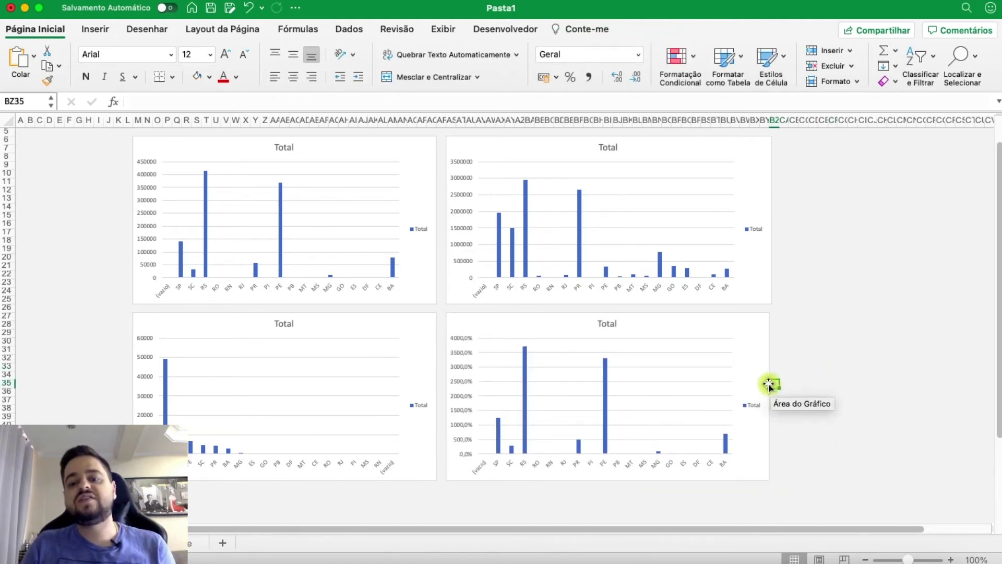
{"action": "left_click_drag", "start_coordinate": [770, 385], "coordinate": [775, 390]}
{"action": "left_click", "coordinate": [815, 360]}
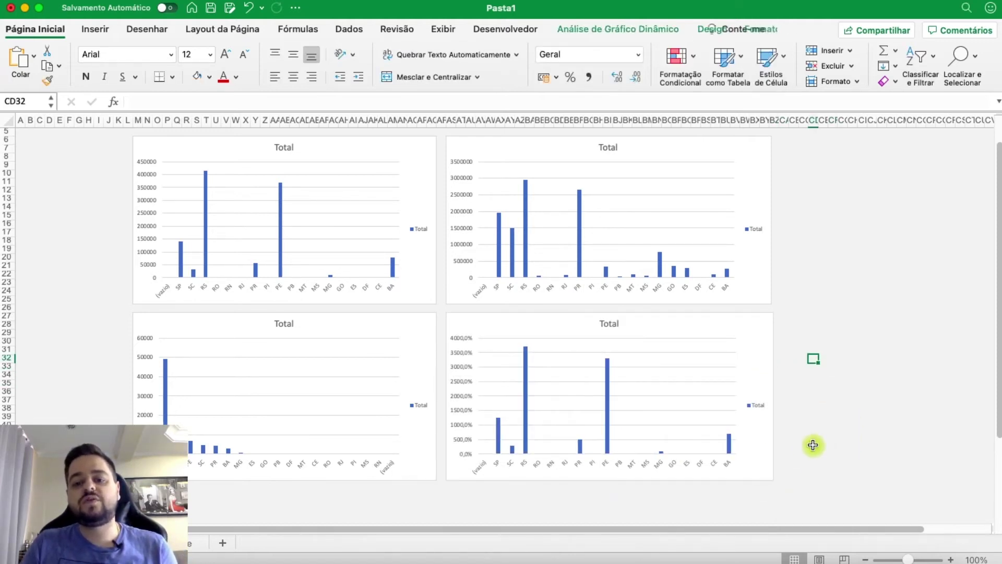
Delete the horizontal gridlines from all four dashboard charts
{"action": "scroll", "coordinate": [812, 441], "scroll_direction": "up", "scroll_amount": 2}
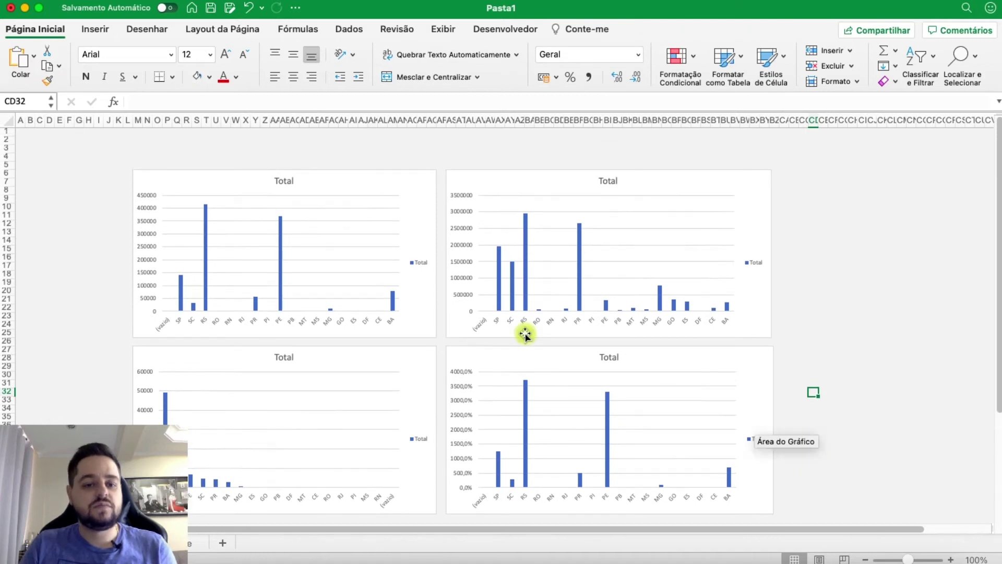
{"action": "left_click", "coordinate": [365, 231]}
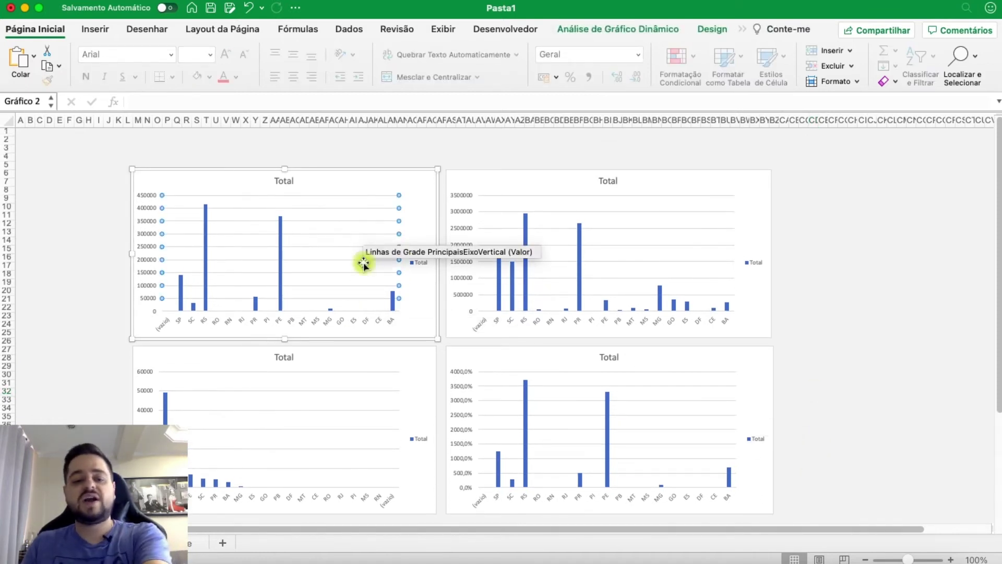
{"action": "left_click", "coordinate": [327, 395]}
{"action": "left_click", "coordinate": [647, 261]}
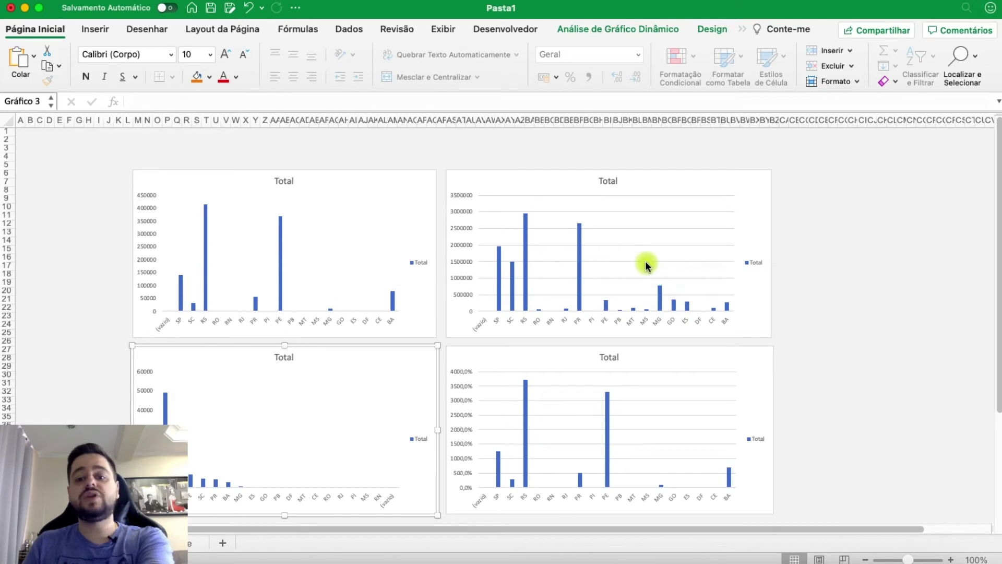
{"action": "left_click", "coordinate": [674, 426]}
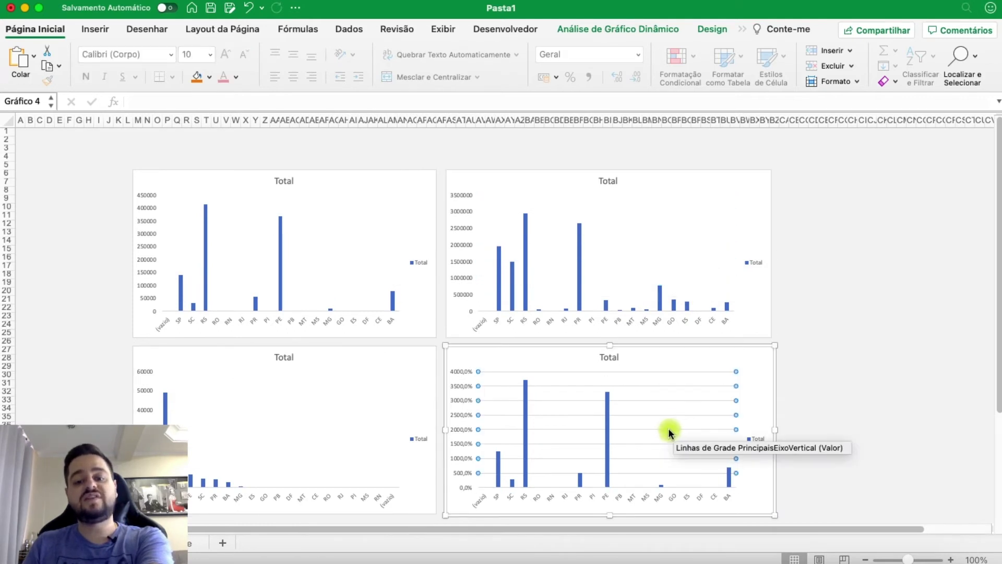
Delete the vertical value axis from each of the four dashboard charts
{"action": "left_click", "coordinate": [467, 422]}
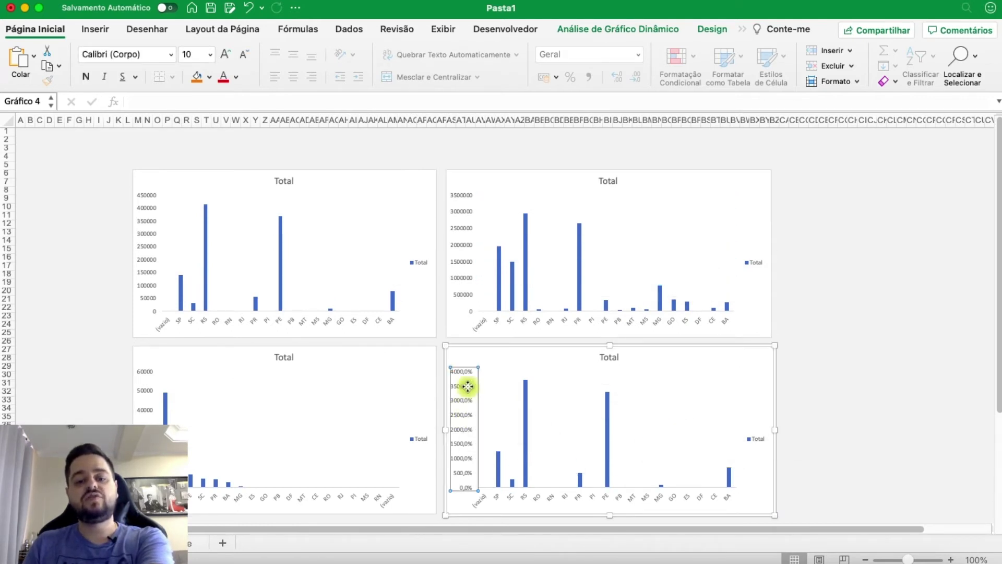
{"action": "key", "text": "Delete"}
{"action": "left_click", "coordinate": [464, 219]}
{"action": "left_click", "coordinate": [465, 213]}
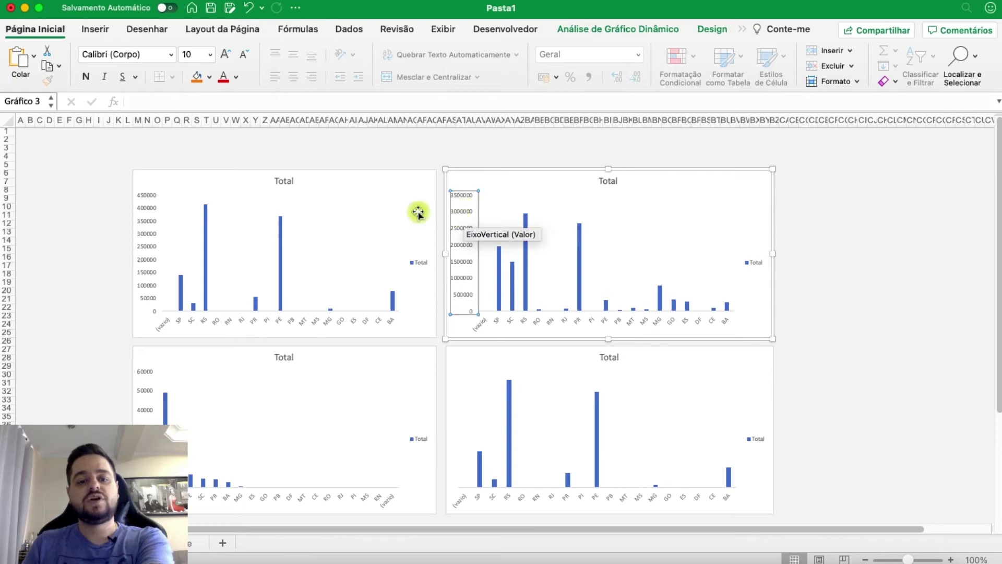
{"action": "key", "text": "Delete"}
{"action": "left_click", "coordinate": [150, 222]}
{"action": "key", "text": "Delete"}
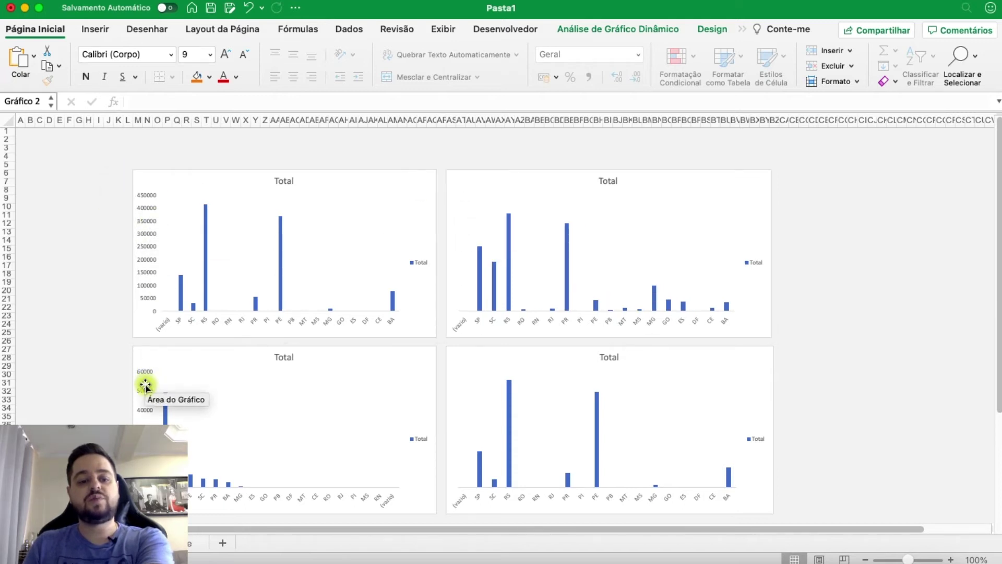
{"action": "left_click", "coordinate": [146, 383]}
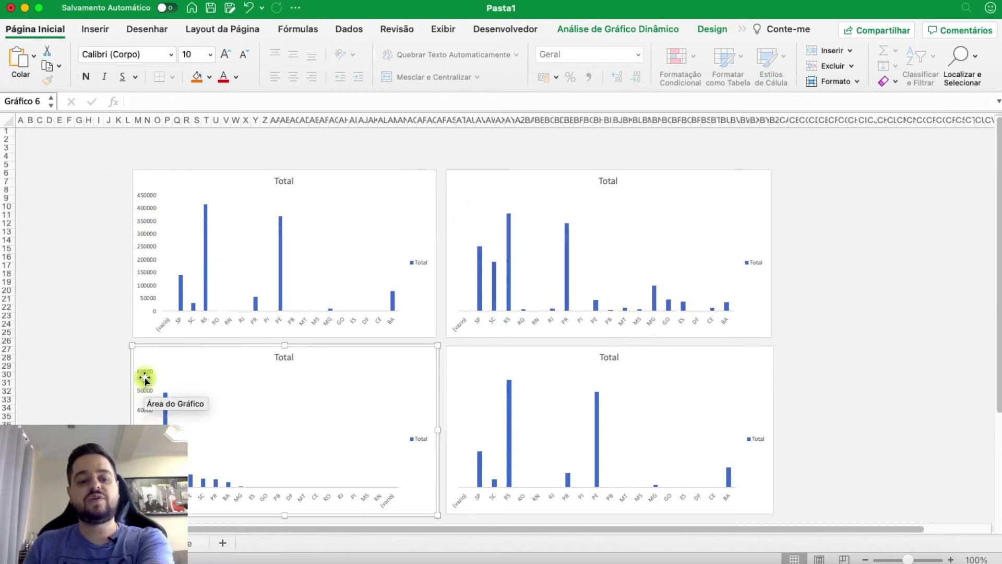
{"action": "key", "text": "Delete"}
Delete the title from the Quantidade produzida chart and the legends from all four dashboard charts
{"action": "left_click", "coordinate": [287, 183]}
{"action": "key", "text": "Delete"}
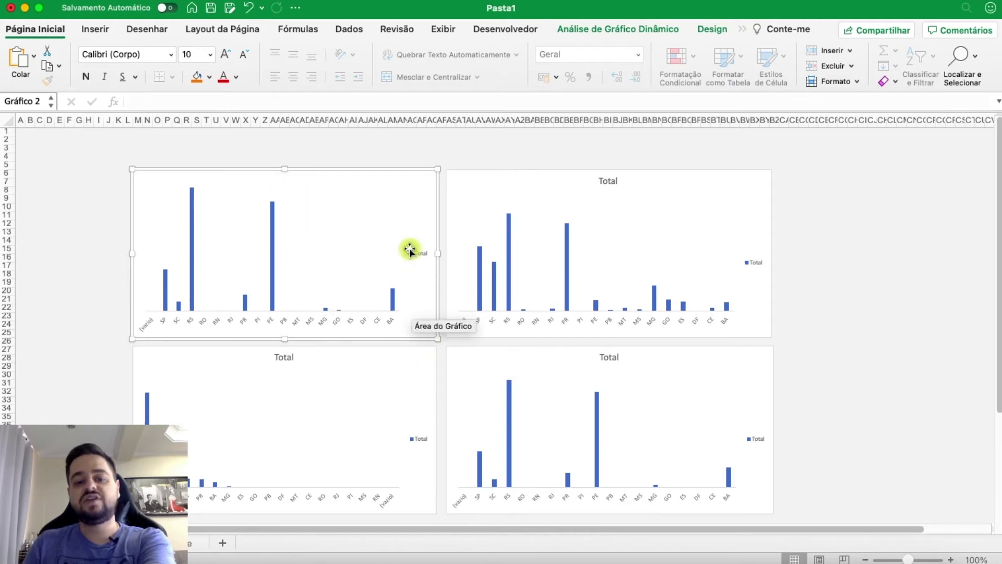
{"action": "left_click", "coordinate": [422, 252]}
{"action": "left_click", "coordinate": [413, 439]}
{"action": "key", "text": "Delete"}
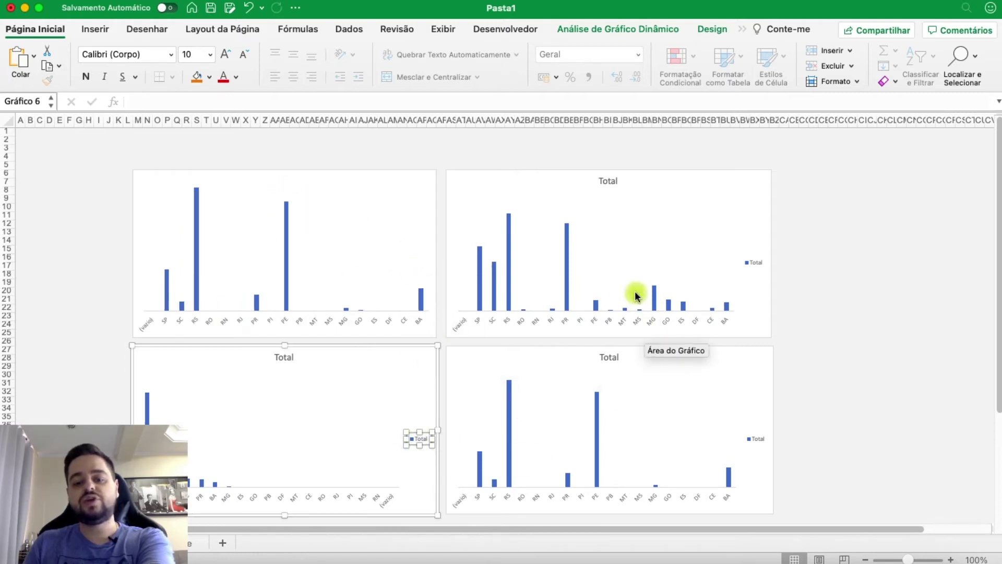
{"action": "key", "text": "Delete"}
{"action": "left_click", "coordinate": [752, 263]}
{"action": "key", "text": "Delete"}
{"action": "left_click", "coordinate": [758, 443]}
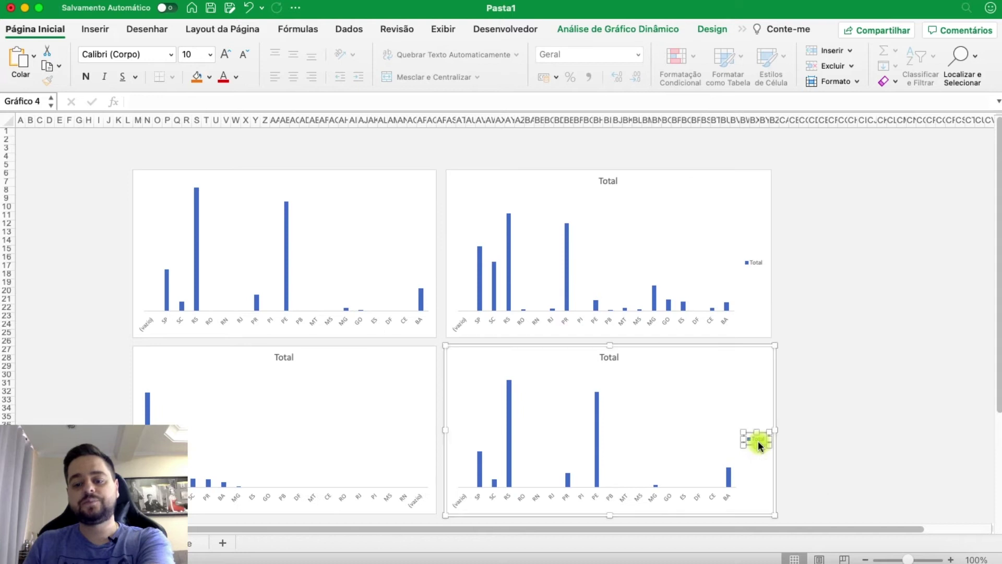
{"action": "key", "text": "Delete"}
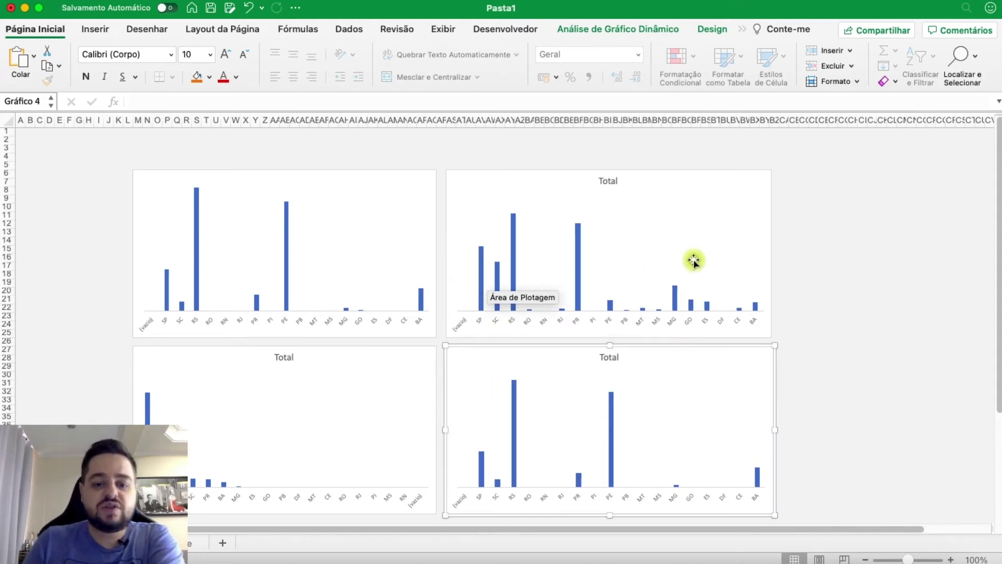
{"action": "left_click", "coordinate": [833, 241]}
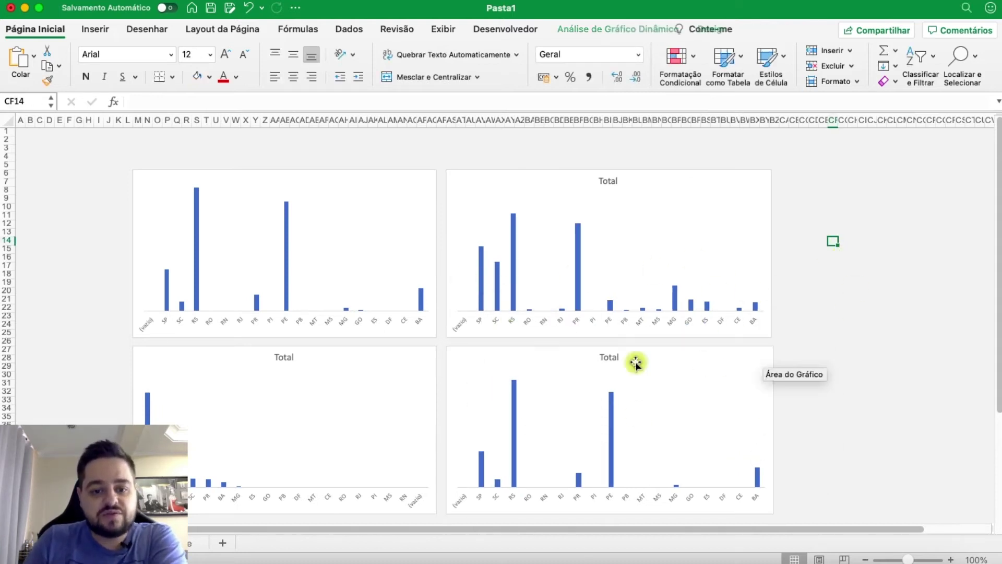
Remove the outline from the chart area of all four dashboard charts
{"action": "left_click", "coordinate": [432, 331]}
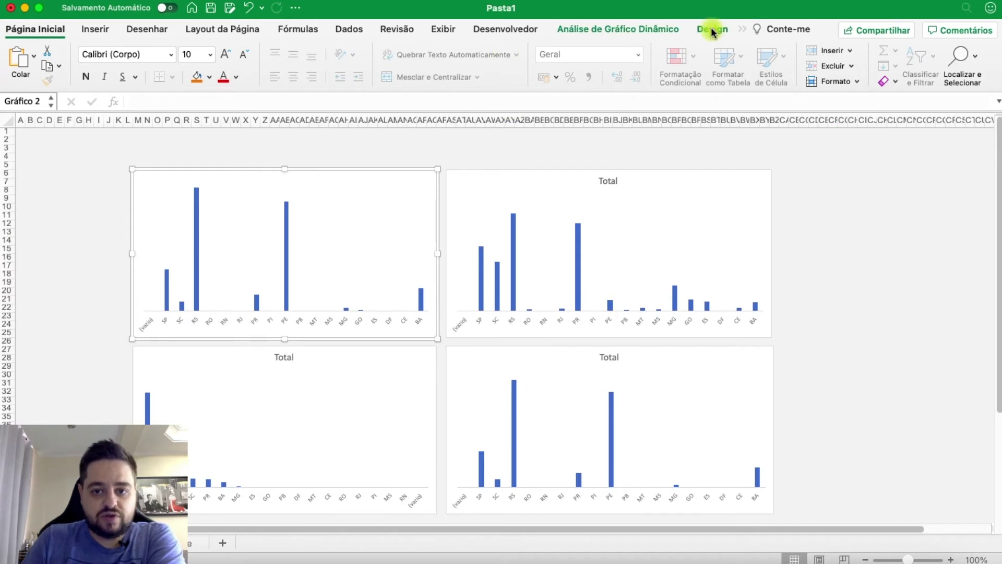
{"action": "left_click", "coordinate": [712, 29]}
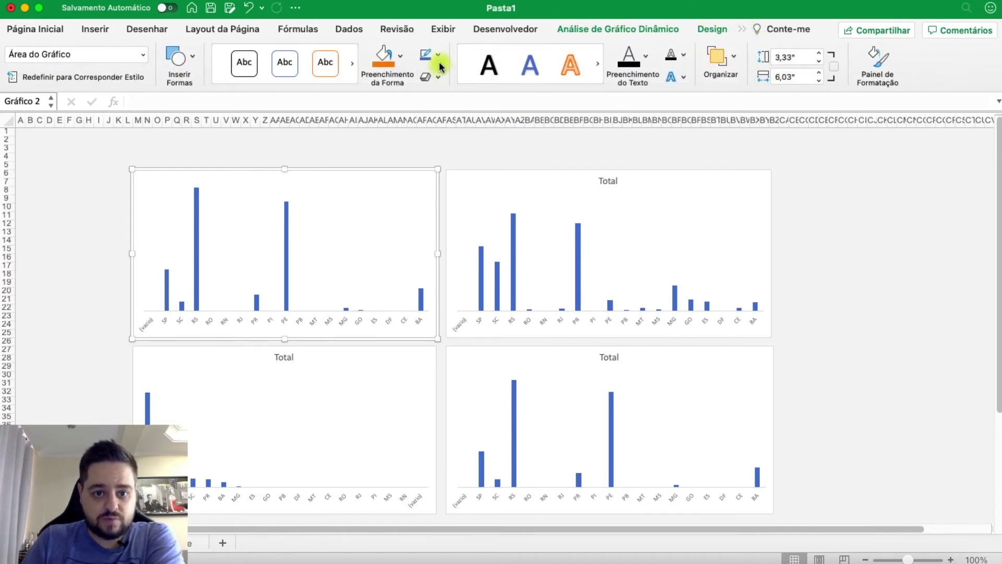
{"action": "left_click", "coordinate": [440, 56]}
{"action": "left_click", "coordinate": [475, 99]}
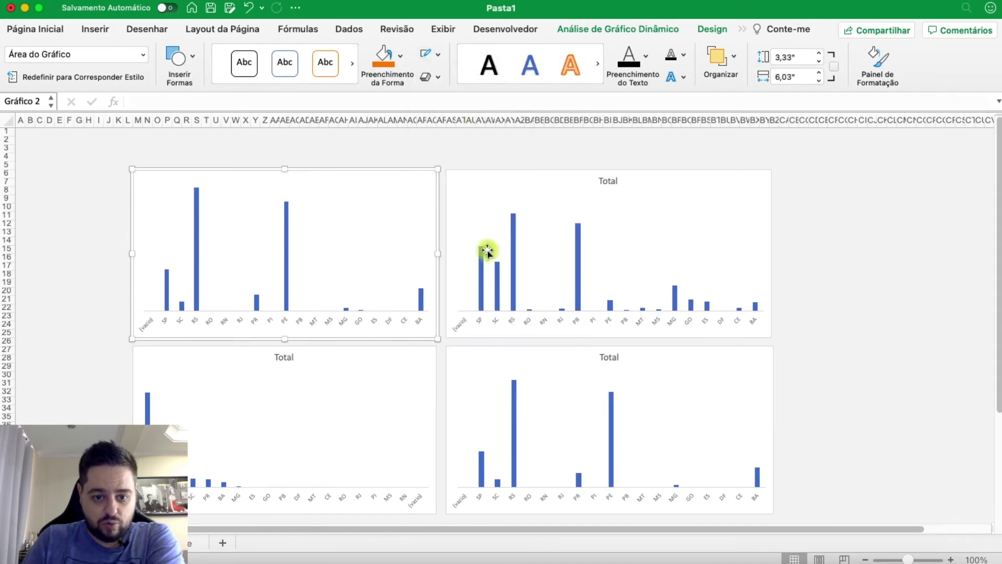
{"action": "left_click", "coordinate": [437, 358]}
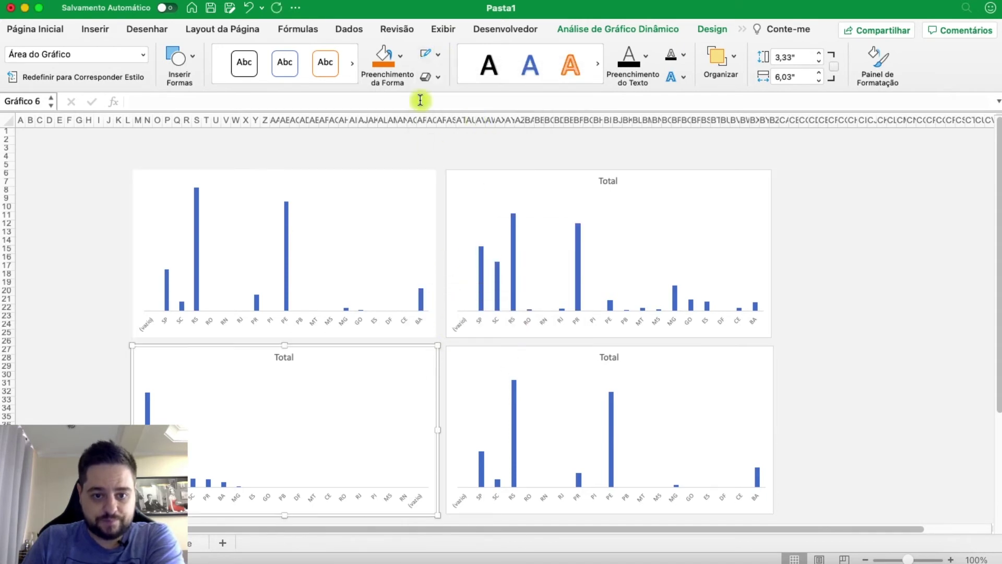
{"action": "left_click", "coordinate": [497, 348]}
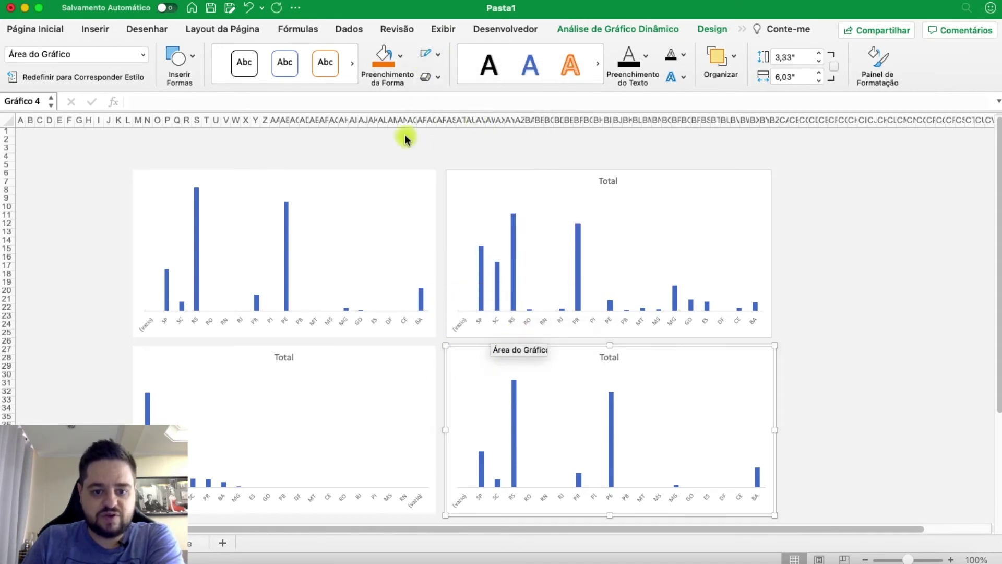
{"action": "left_click", "coordinate": [480, 172]}
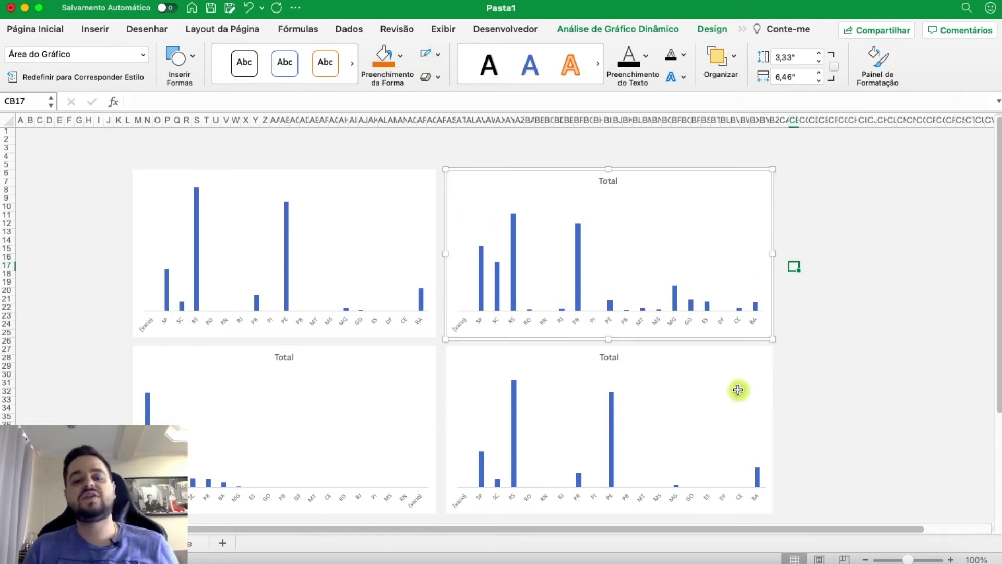
{"action": "key", "text": "Escape"}
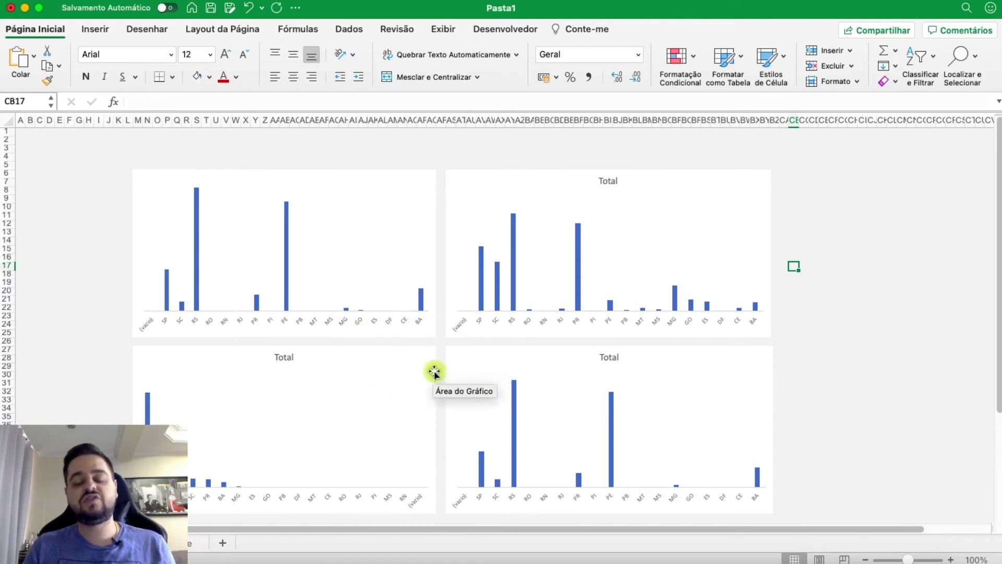
Widen the columns of the Quantidade produzida chart by setting the series gap width to about 109%
{"action": "left_click", "coordinate": [418, 374]}
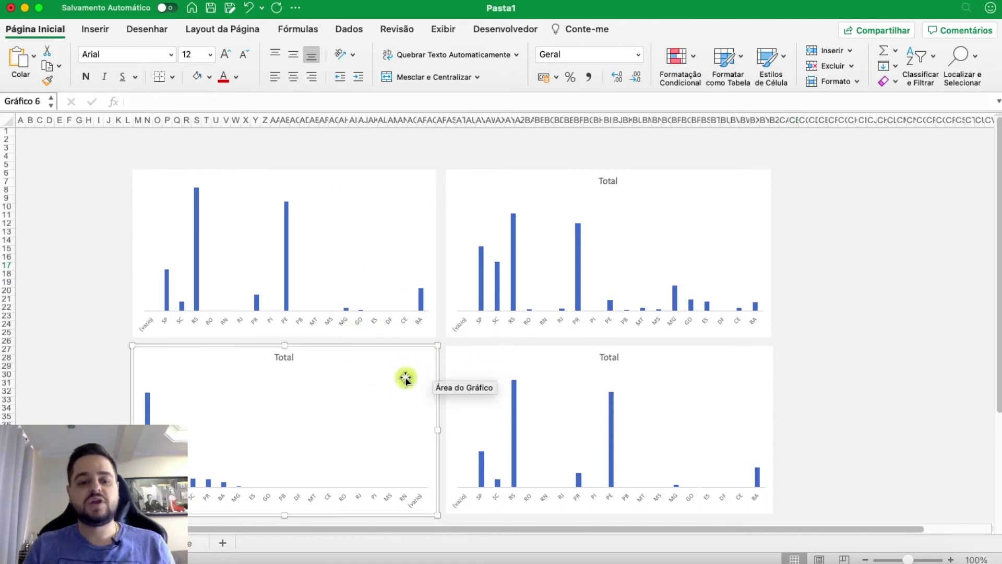
{"action": "left_click", "coordinate": [370, 261]}
{"action": "double_click", "coordinate": [289, 253]}
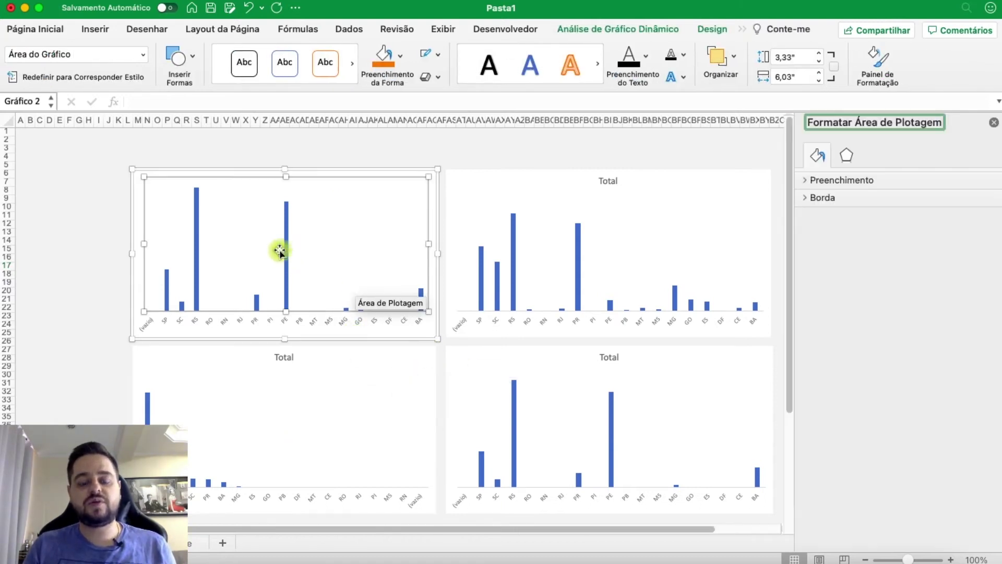
{"action": "left_click", "coordinate": [287, 255]}
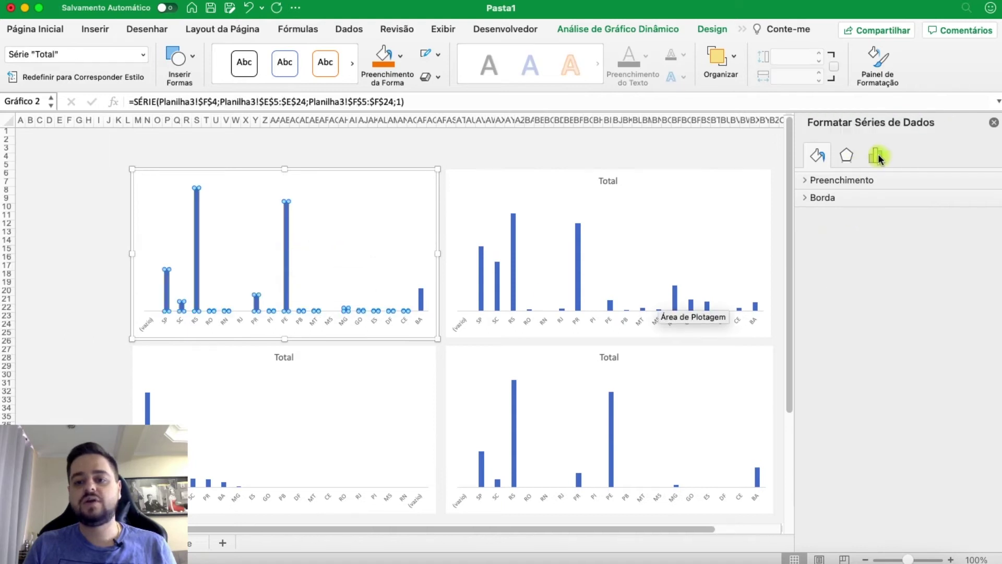
{"action": "left_click", "coordinate": [878, 155]}
{"action": "left_click_drag", "start_coordinate": [919, 282], "coordinate": [920, 283]}
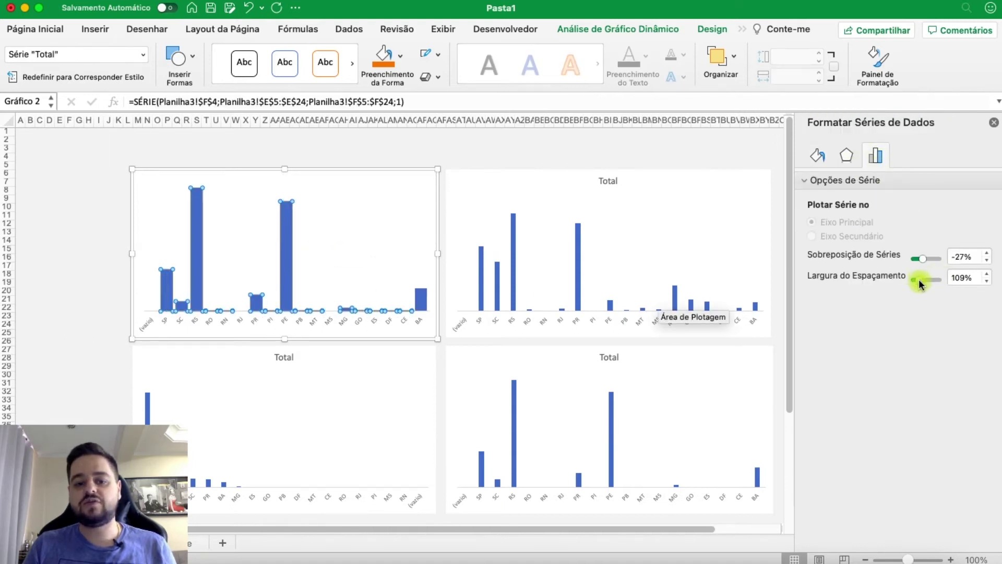
Fill the columns of the Quantidade produzida chart with the Verde color from the Apple palette and close the formatting pane
{"action": "left_click", "coordinate": [818, 155]}
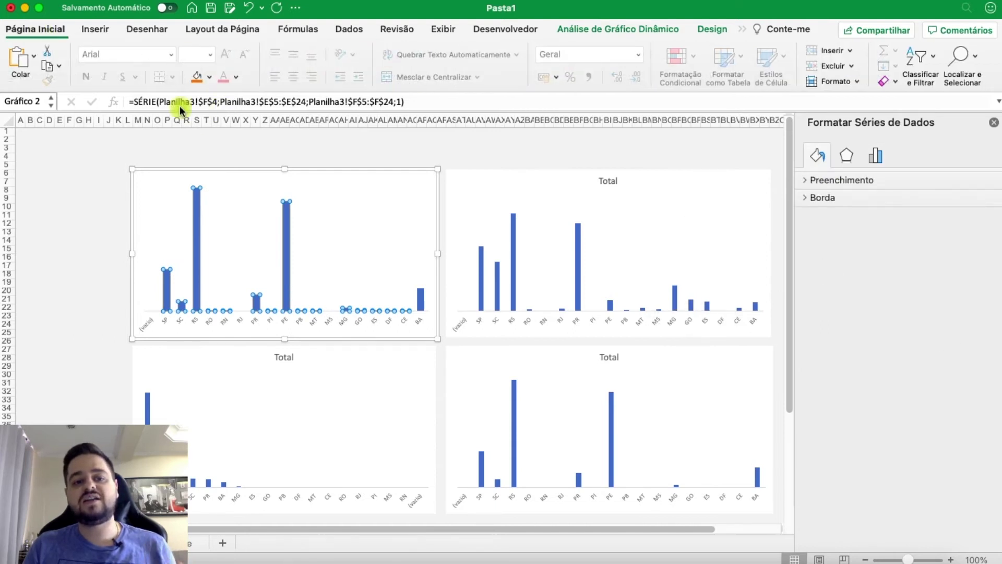
{"action": "left_click", "coordinate": [209, 78]}
{"action": "left_click", "coordinate": [267, 281]}
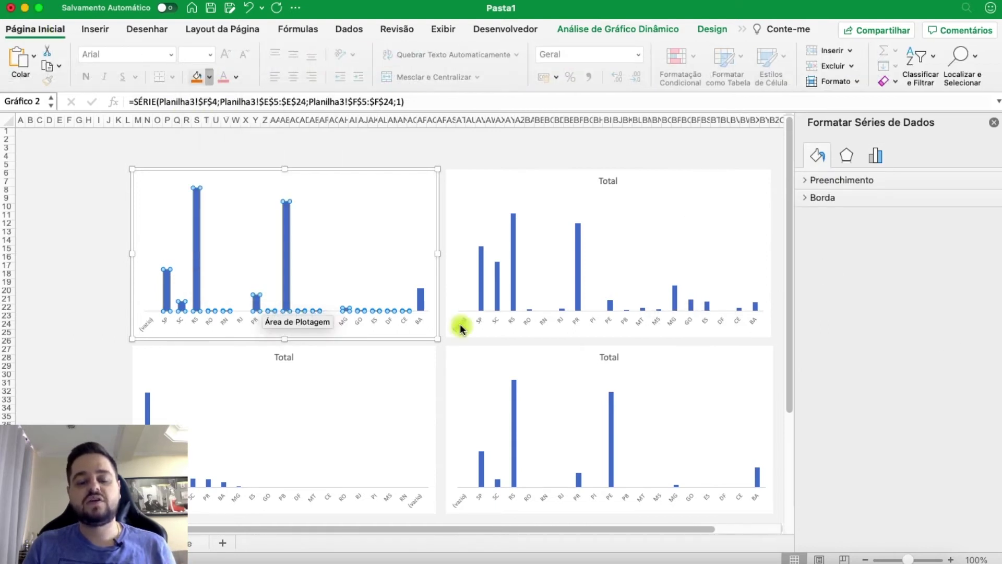
{"action": "left_click", "coordinate": [453, 106]}
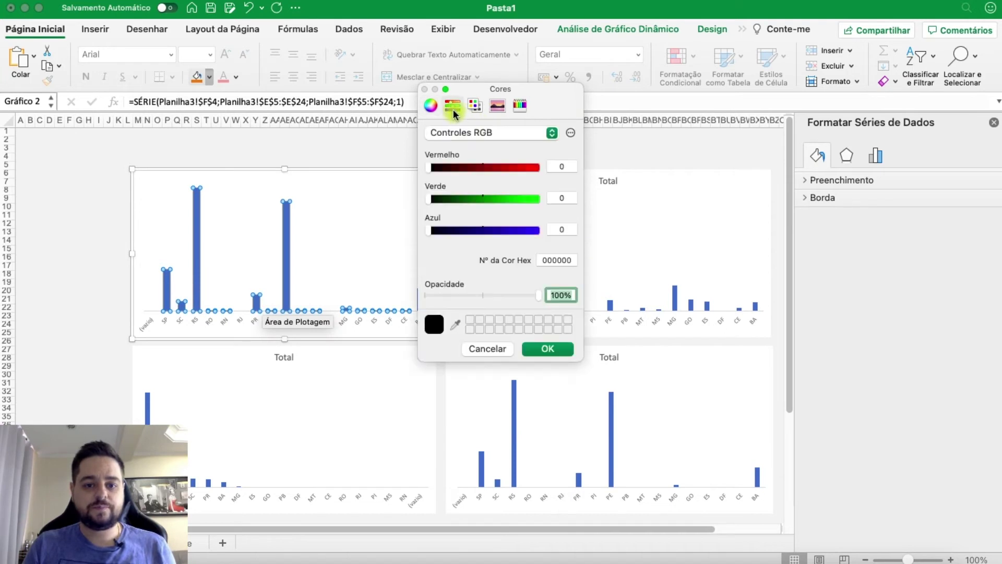
{"action": "left_click", "coordinate": [477, 109]}
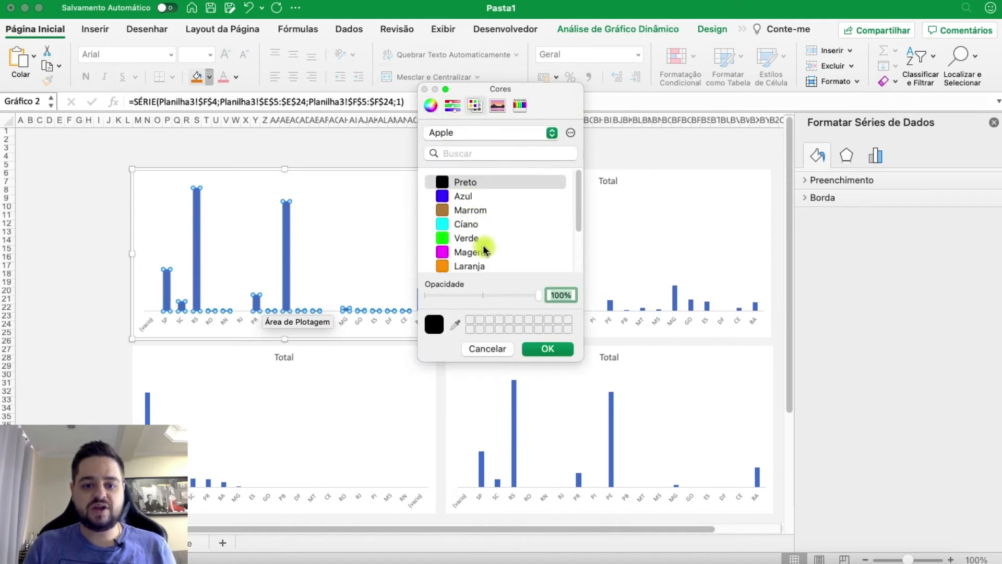
{"action": "scroll", "coordinate": [483, 245], "scroll_direction": "down", "scroll_amount": 3}
{"action": "scroll", "coordinate": [475, 203], "scroll_direction": "up", "scroll_amount": 3}
{"action": "left_click", "coordinate": [464, 240]}
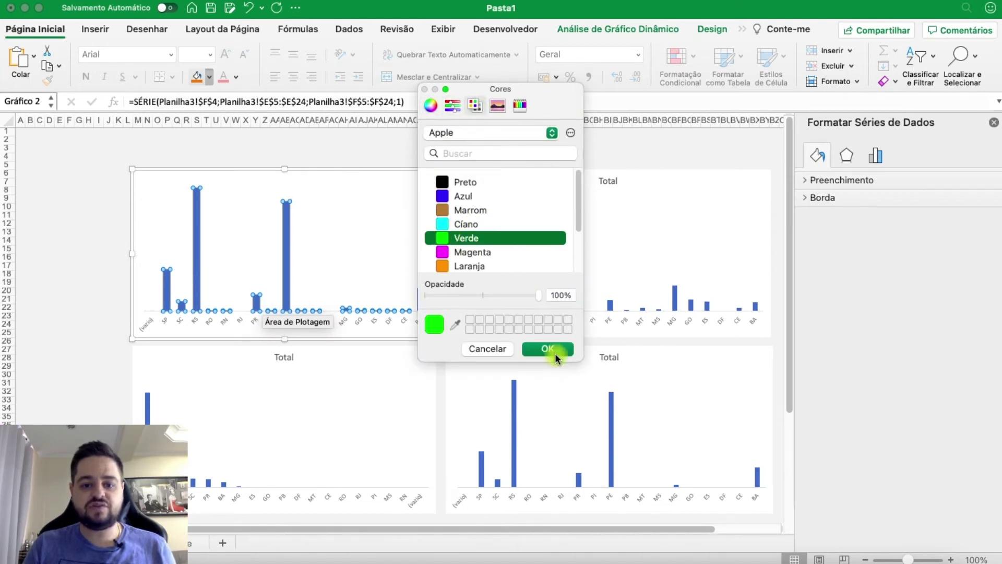
{"action": "left_click", "coordinate": [557, 347]}
{"action": "left_click", "coordinate": [106, 328]}
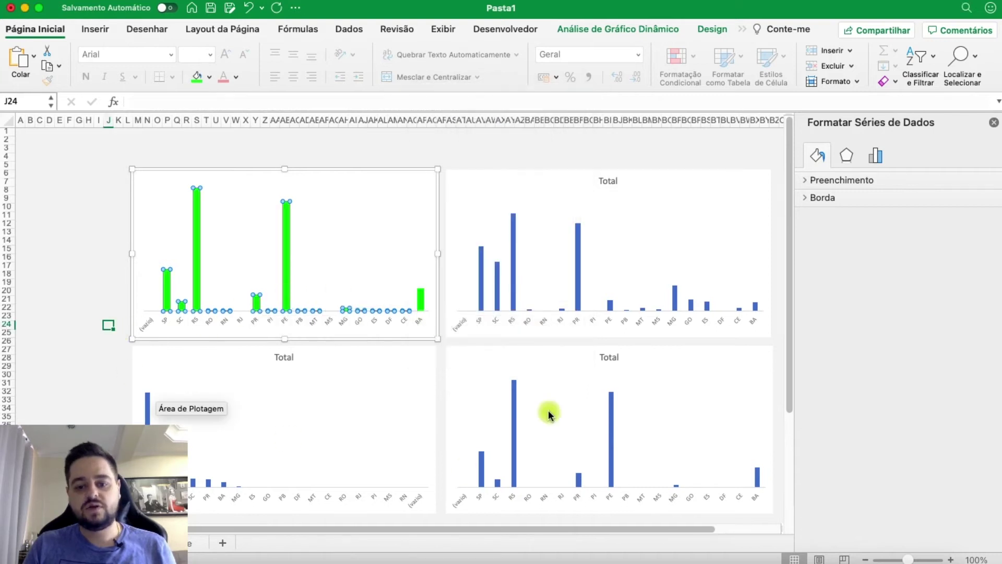
{"action": "left_click", "coordinate": [994, 126]}
Delete the Total titles from the Rendimento médio, Participação and Área colhida charts
{"action": "left_click", "coordinate": [585, 274]}
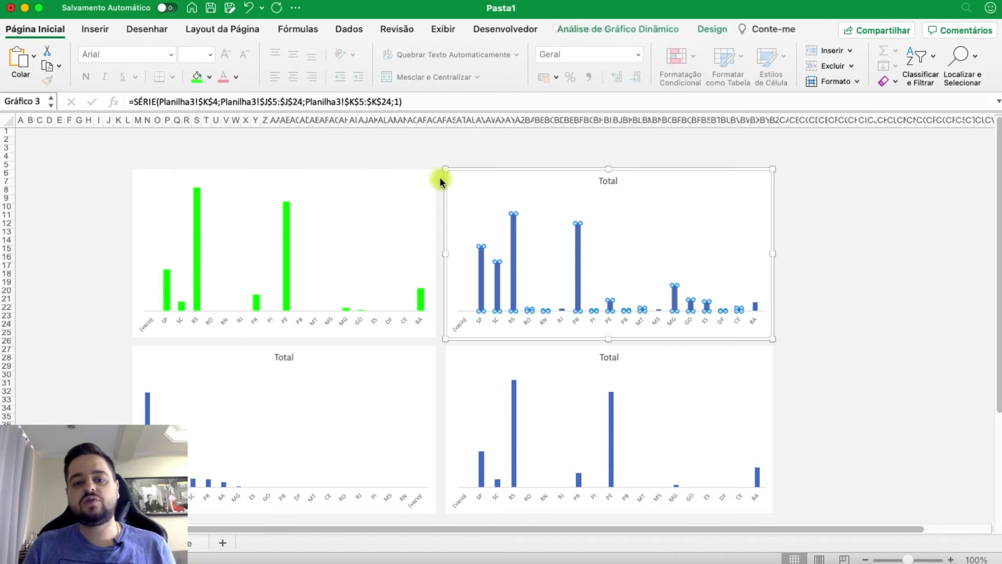
{"action": "left_click", "coordinate": [611, 274]}
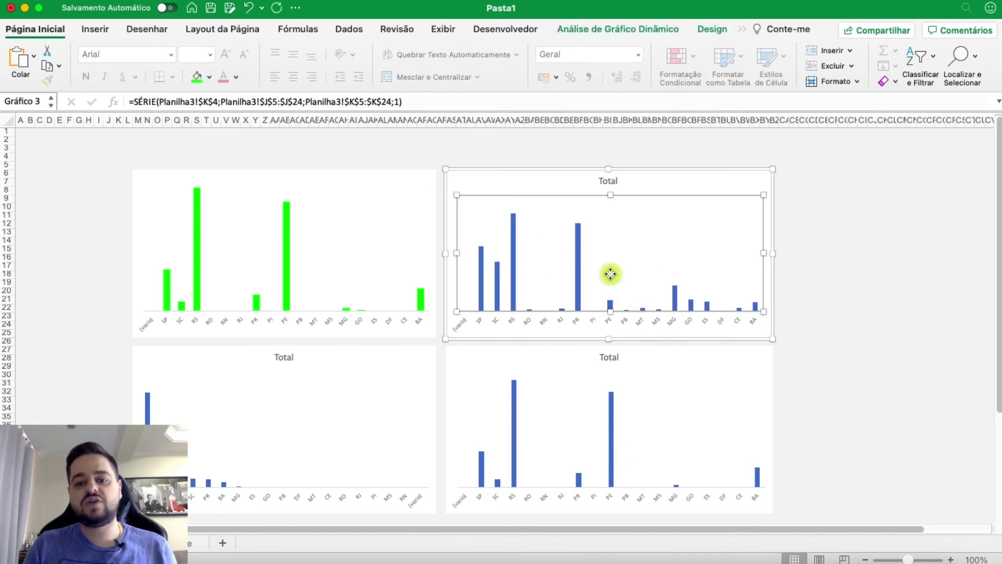
{"action": "left_click", "coordinate": [612, 183]}
{"action": "key", "text": "Delete"}
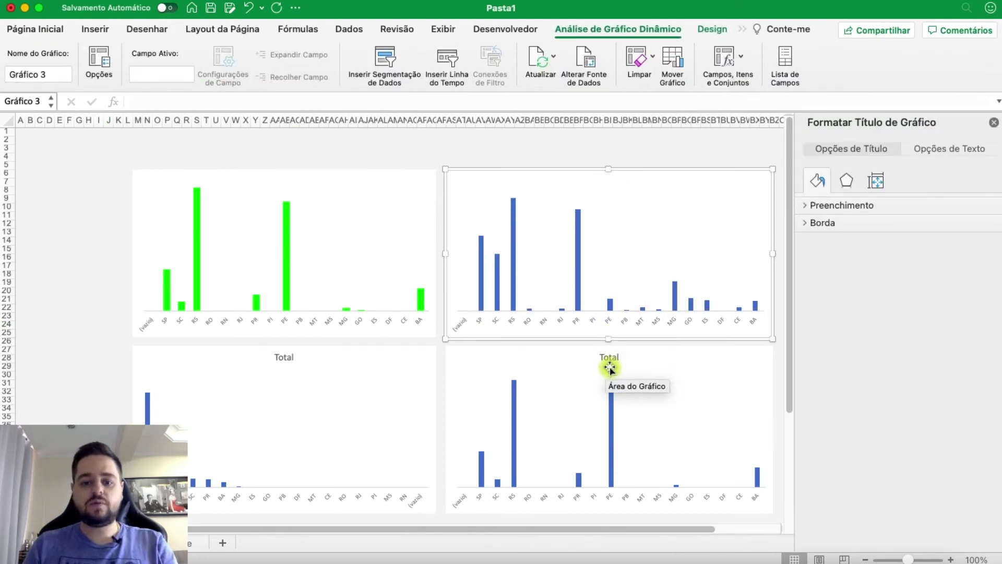
{"action": "left_click", "coordinate": [605, 359]}
{"action": "left_click", "coordinate": [280, 361]}
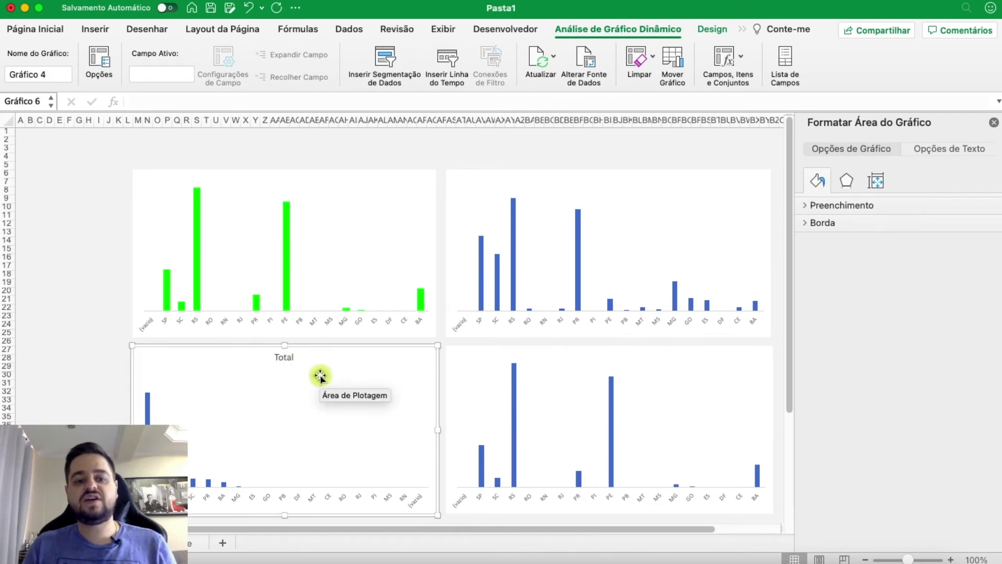
{"action": "left_click", "coordinate": [282, 358]}
{"action": "key", "text": "Delete"}
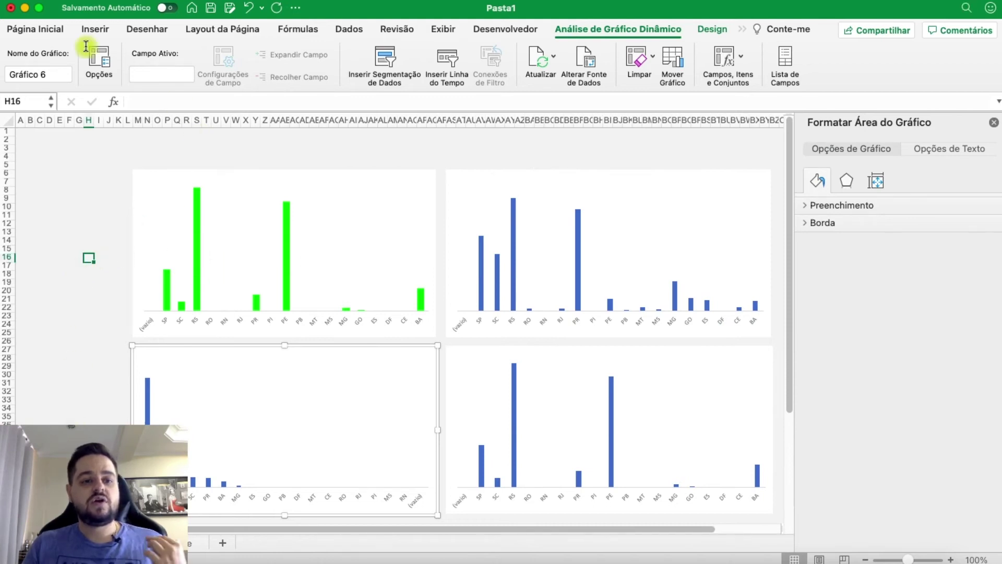
{"action": "key", "text": "Escape"}
Insert a rectangle about 0.5" high and 1.75" wide above the Quantidade produzida chart, flush with its outer edge
{"action": "left_click", "coordinate": [95, 29]}
{"action": "left_click", "coordinate": [217, 57]}
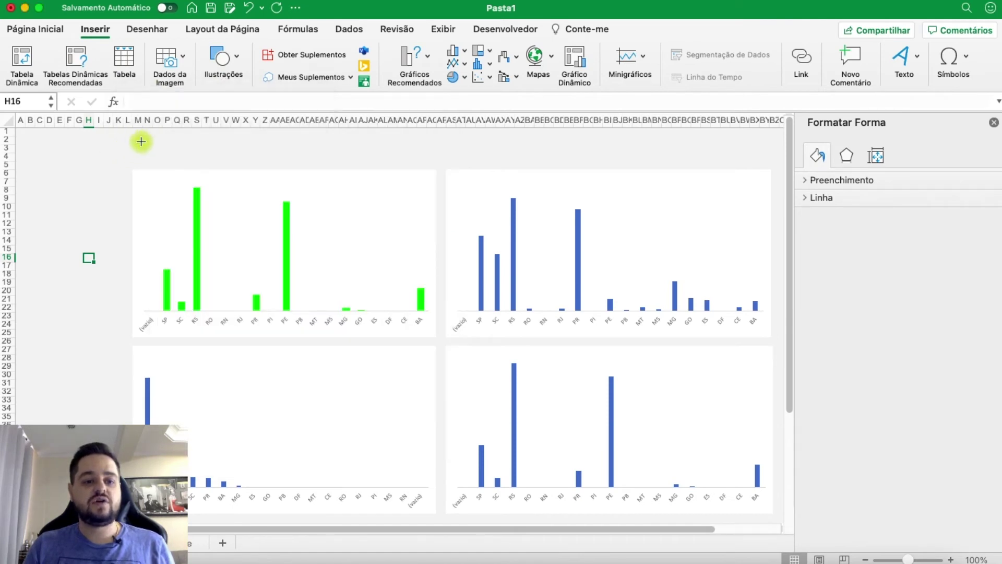
{"action": "left_click", "coordinate": [201, 173]}
{"action": "left_click_drag", "start_coordinate": [179, 174], "coordinate": [177, 173]}
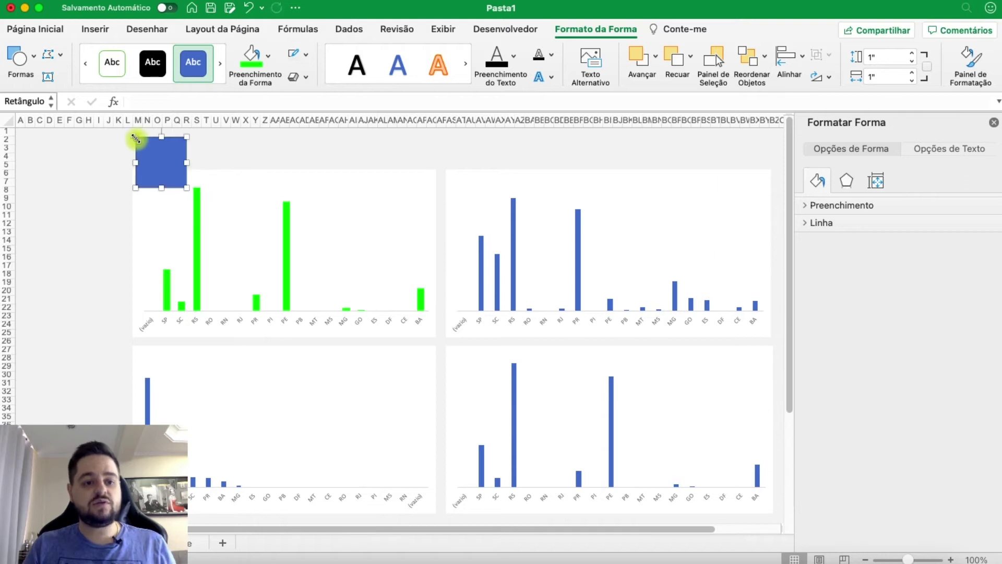
{"action": "left_click_drag", "start_coordinate": [136, 136], "coordinate": [132, 136]}
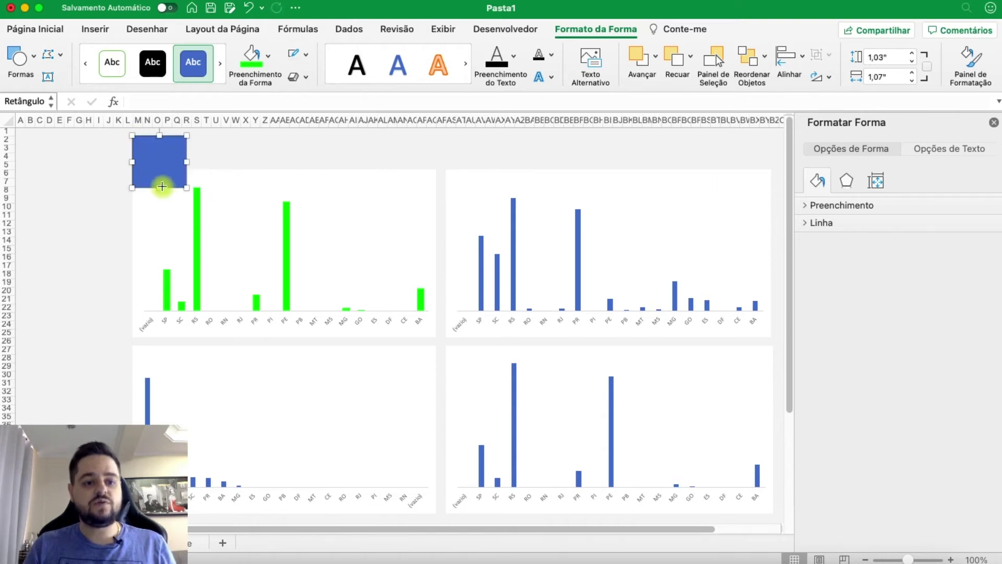
{"action": "left_click_drag", "start_coordinate": [162, 187], "coordinate": [223, 150]}
Paste copies of the rectangle and arrange them into an evenly spaced row of four above the charts
{"action": "key", "text": "super+v"}
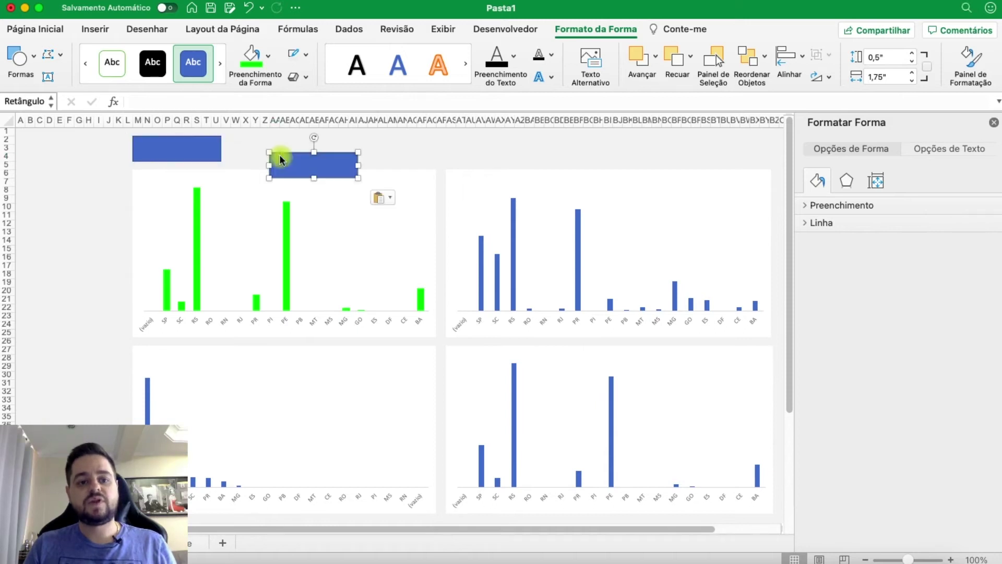
{"action": "left_click_drag", "start_coordinate": [281, 160], "coordinate": [256, 150]}
{"action": "key", "text": "super+v"}
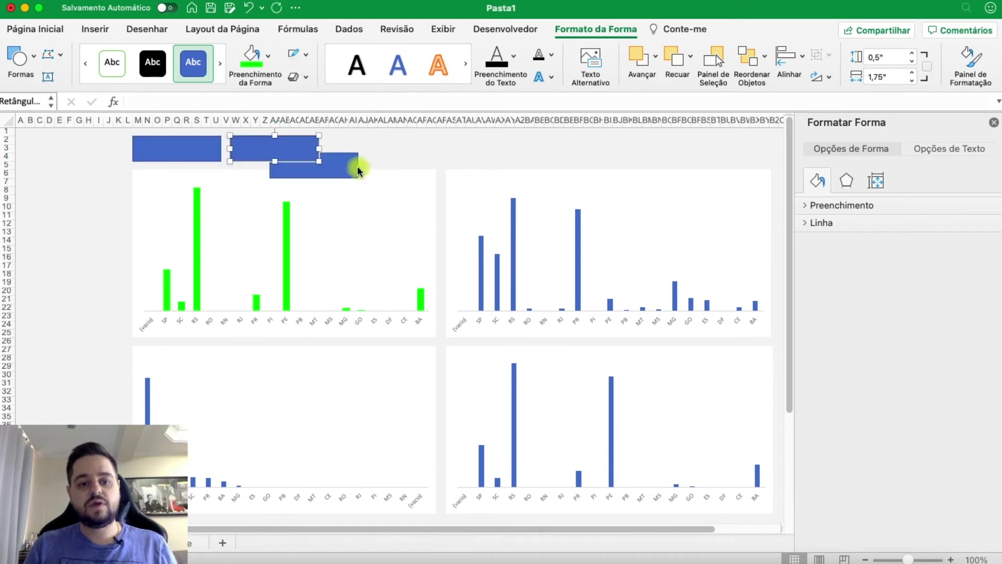
{"action": "left_click_drag", "start_coordinate": [359, 163], "coordinate": [475, 163]}
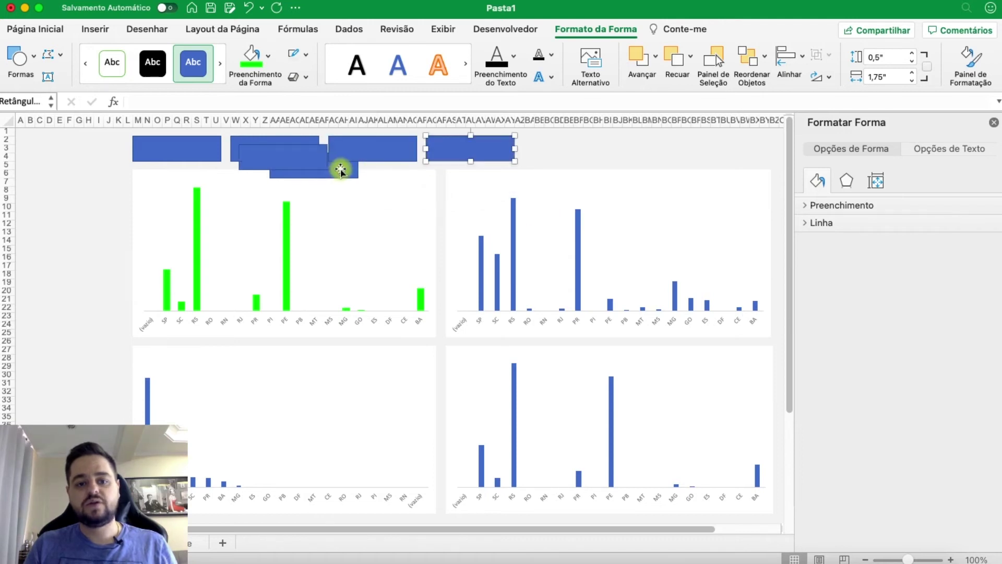
Delete the two surplus rectangle copies overlapping the row of four above the charts
{"action": "left_click", "coordinate": [310, 173]}
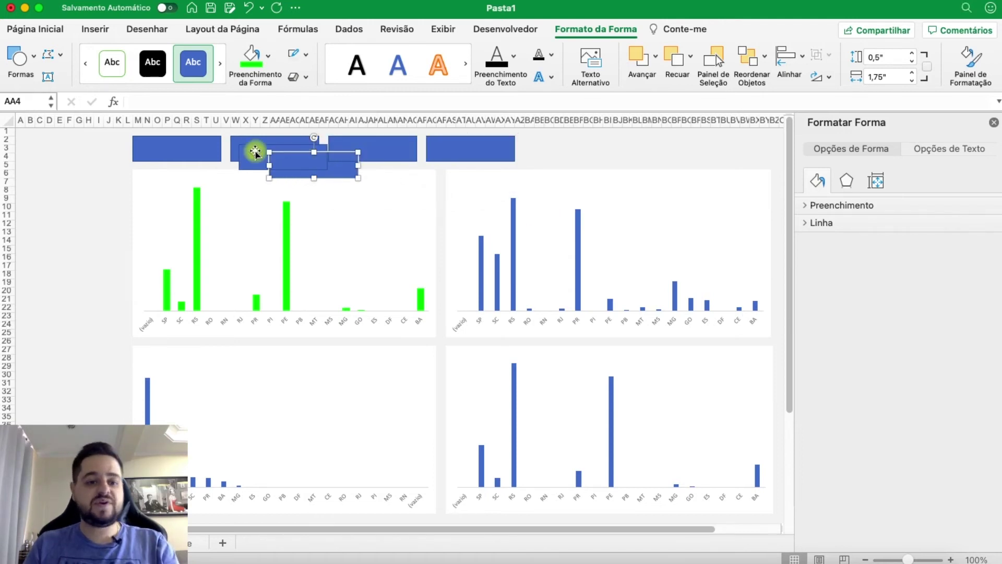
{"action": "left_click_drag", "start_coordinate": [254, 152], "coordinate": [252, 159]}
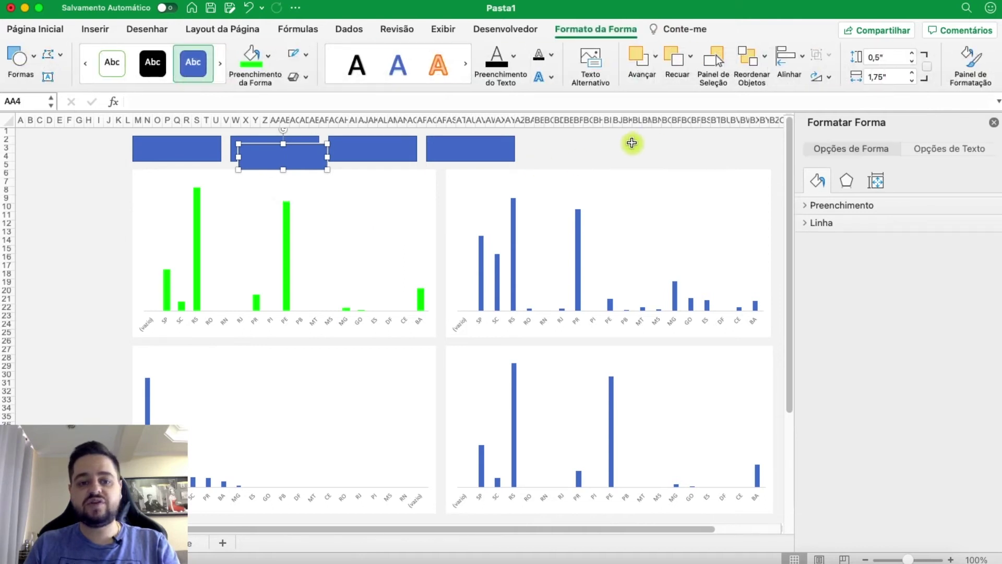
{"action": "left_click", "coordinate": [659, 142]}
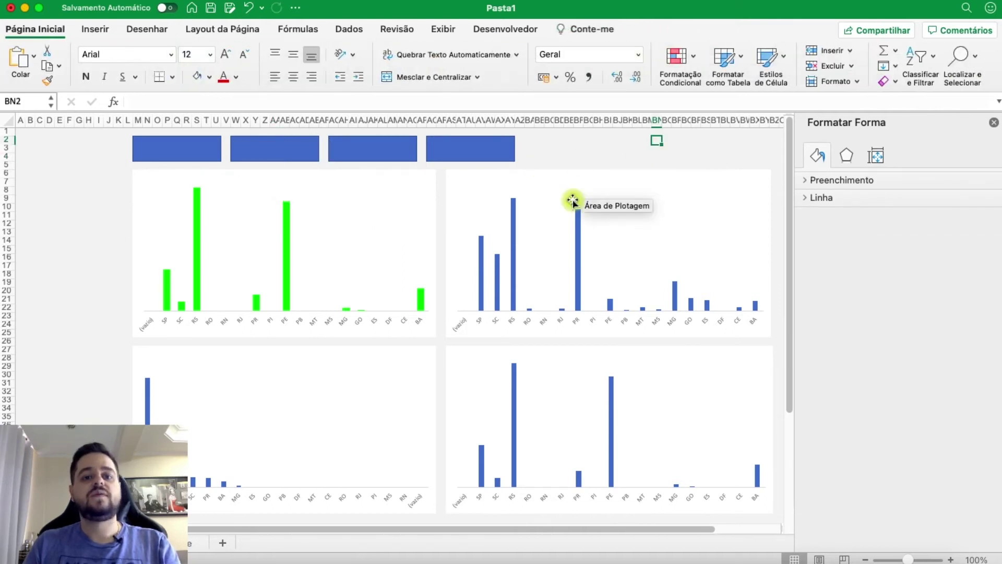
Remove the outline from the first three header rectangles
{"action": "left_click", "coordinate": [199, 143]}
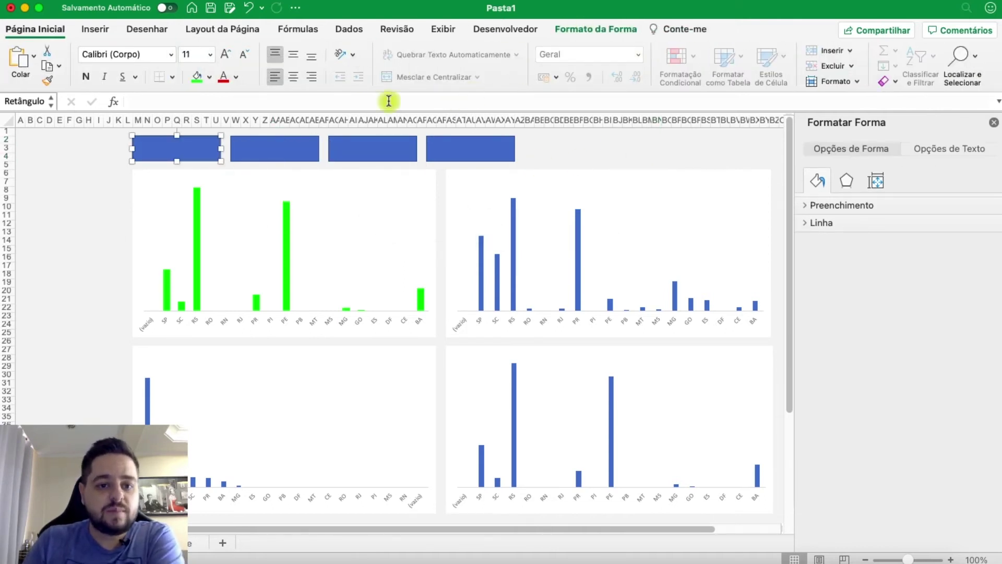
{"action": "left_click", "coordinate": [269, 58]}
{"action": "left_click", "coordinate": [307, 56]}
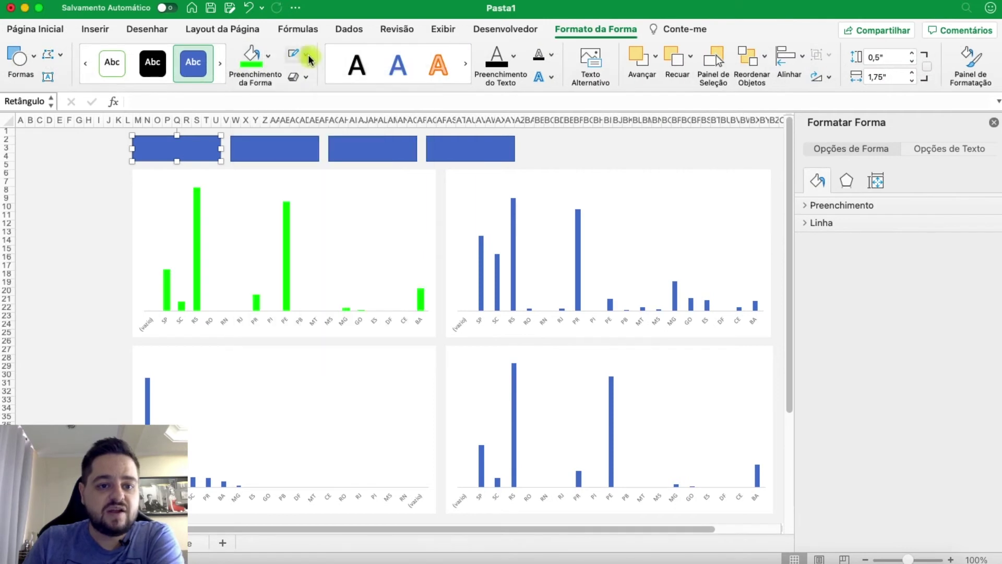
{"action": "left_click", "coordinate": [300, 150]}
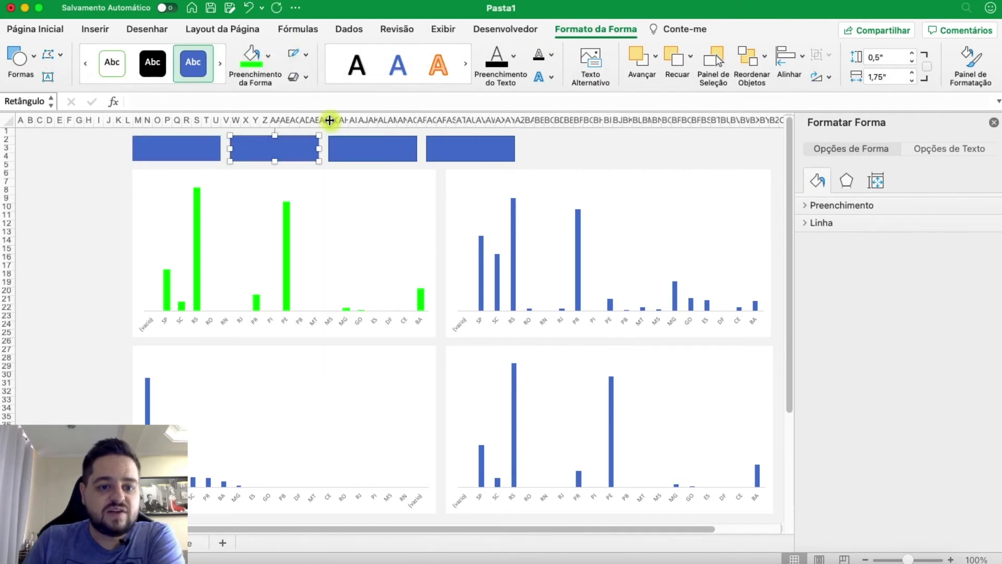
{"action": "left_click", "coordinate": [353, 149]}
{"action": "key", "text": "Tab"}
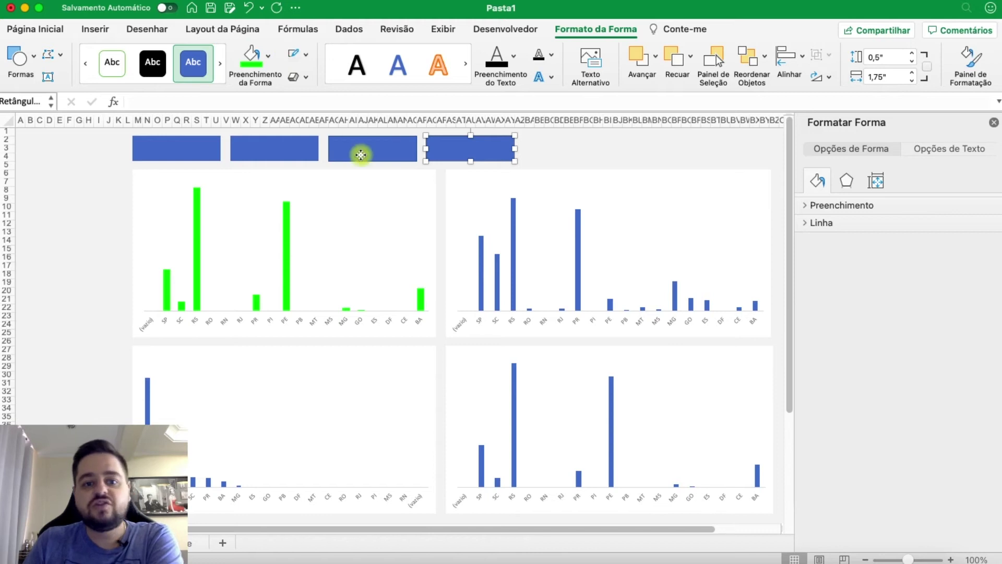
{"action": "left_click", "coordinate": [361, 154]}
{"action": "left_click", "coordinate": [193, 148]}
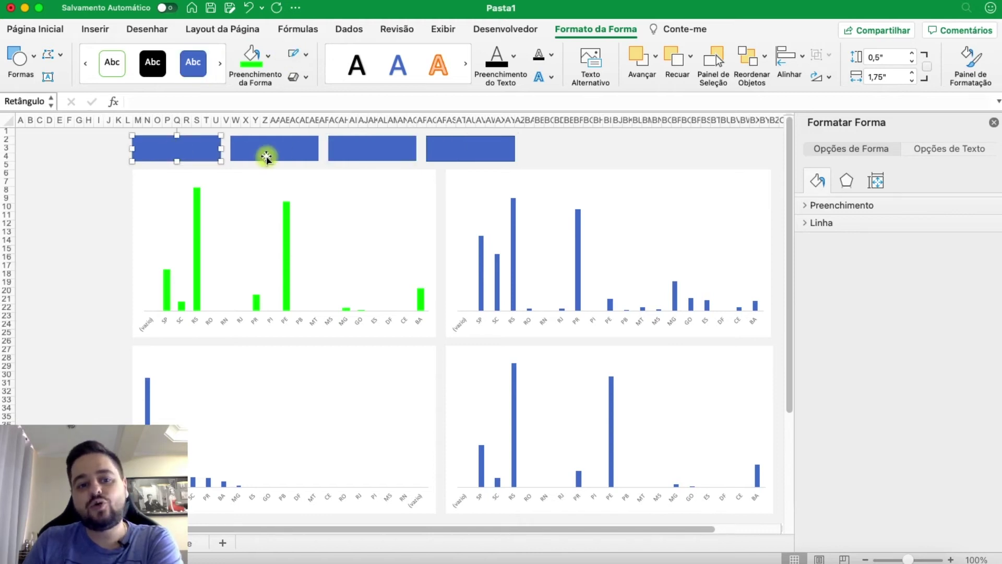
{"action": "left_click", "coordinate": [267, 155]}
Fill all four header rectangles with white
{"action": "left_click", "coordinate": [185, 150]}
{"action": "left_click", "coordinate": [268, 54]}
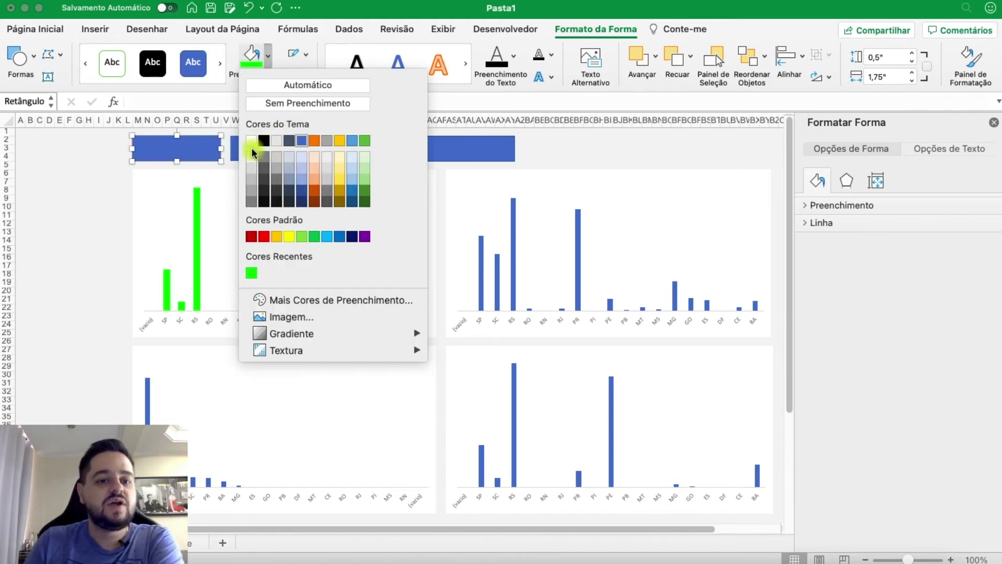
{"action": "left_click", "coordinate": [255, 140]}
{"action": "left_click", "coordinate": [253, 152]}
{"action": "left_click", "coordinate": [252, 59]}
{"action": "left_click", "coordinate": [369, 149]}
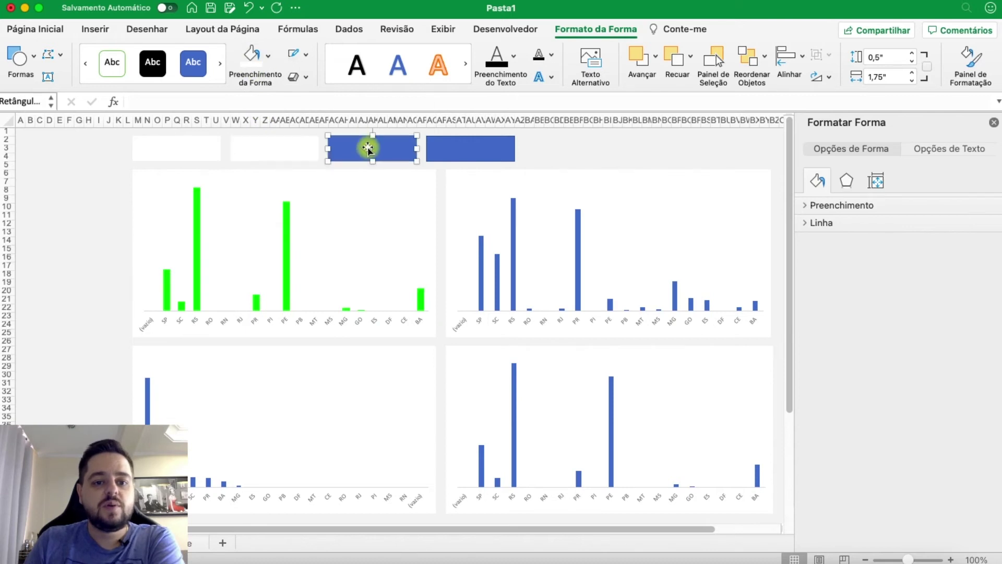
{"action": "left_click", "coordinate": [261, 75]}
{"action": "left_click", "coordinate": [461, 149]}
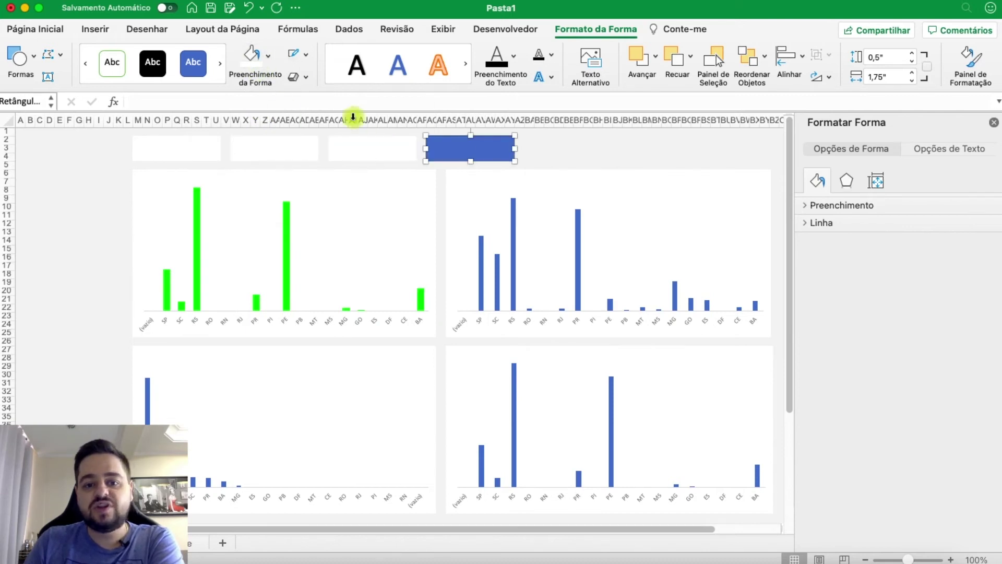
{"action": "left_click", "coordinate": [251, 56]}
{"action": "left_click", "coordinate": [557, 149]}
Remove the outline from the fourth header rectangle and deselect it
{"action": "left_click", "coordinate": [487, 152]}
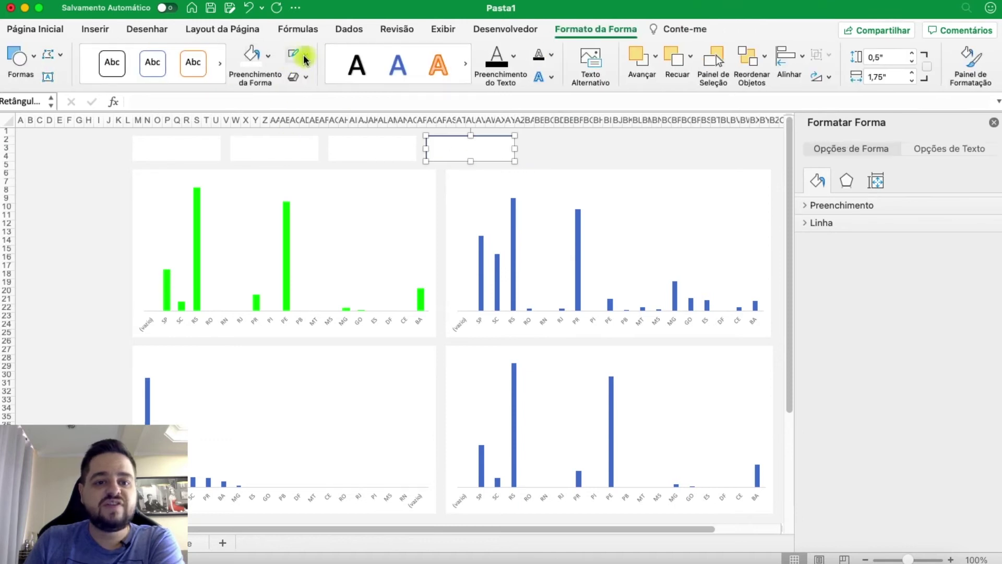
{"action": "left_click", "coordinate": [305, 55]}
{"action": "left_click", "coordinate": [293, 55]}
{"action": "left_click", "coordinate": [293, 55]}
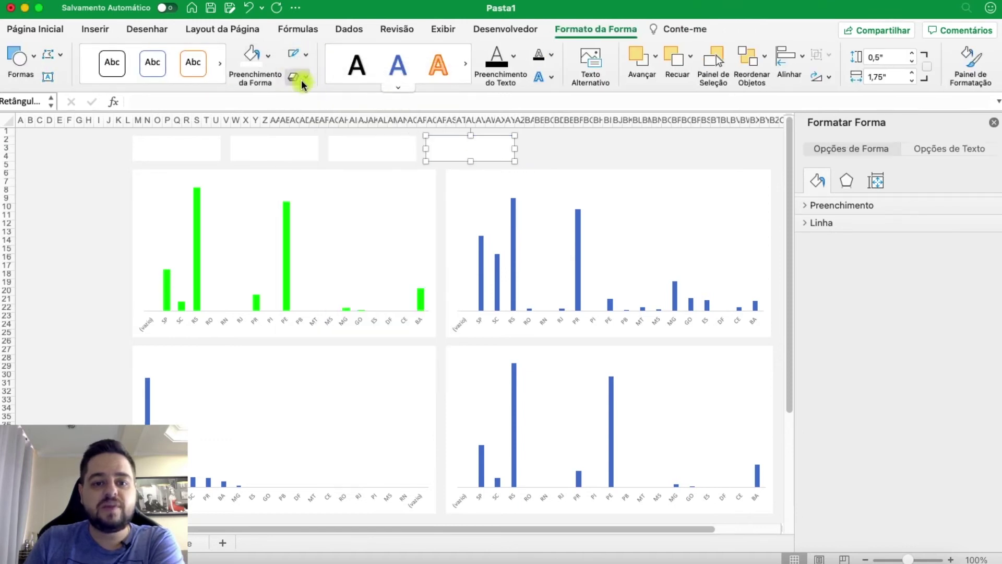
{"action": "left_click", "coordinate": [551, 152]}
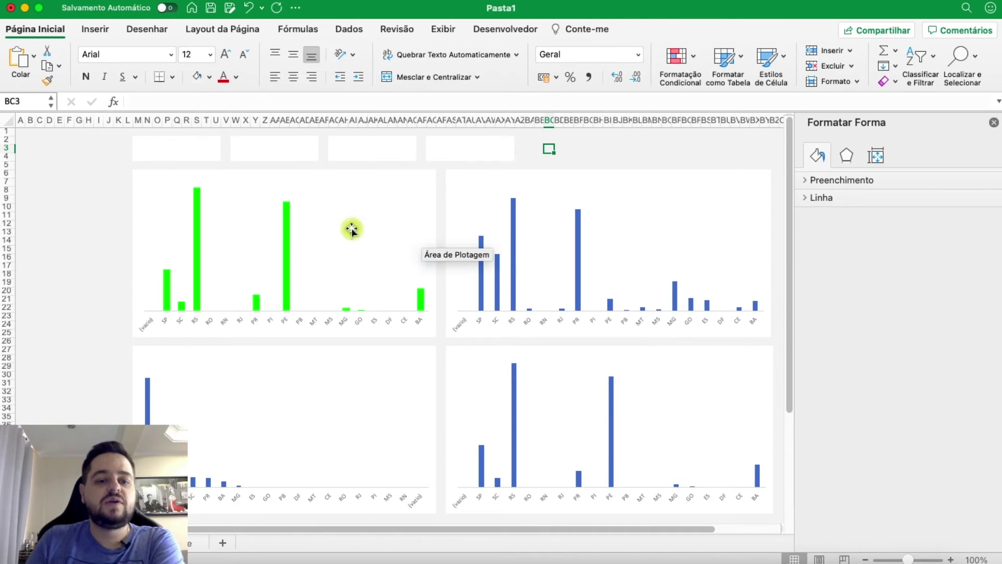
On the pivot table sheet, delete the leftover Participação and Rendimento médio charts
{"action": "left_click", "coordinate": [140, 543]}
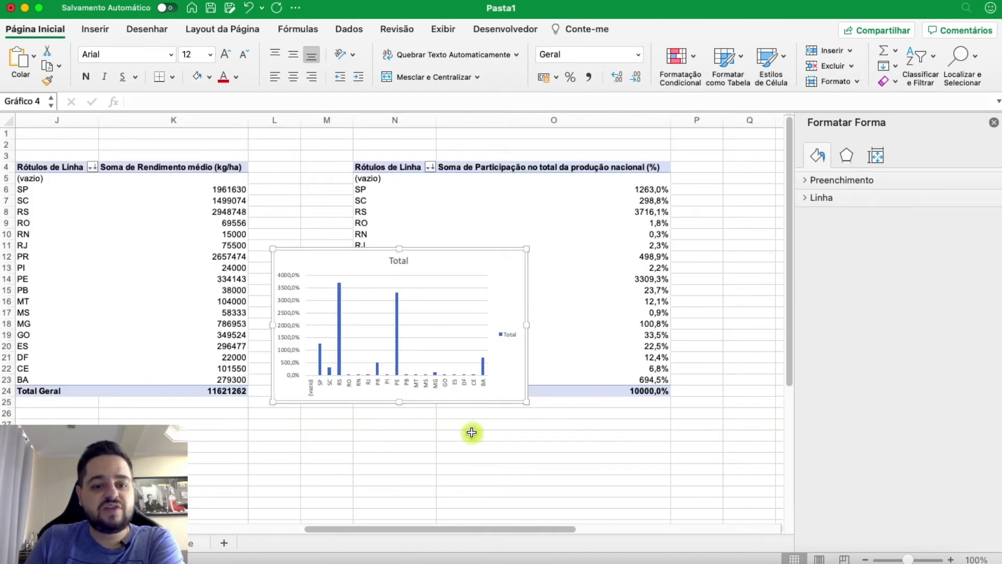
{"action": "left_click_drag", "start_coordinate": [504, 403], "coordinate": [531, 389]}
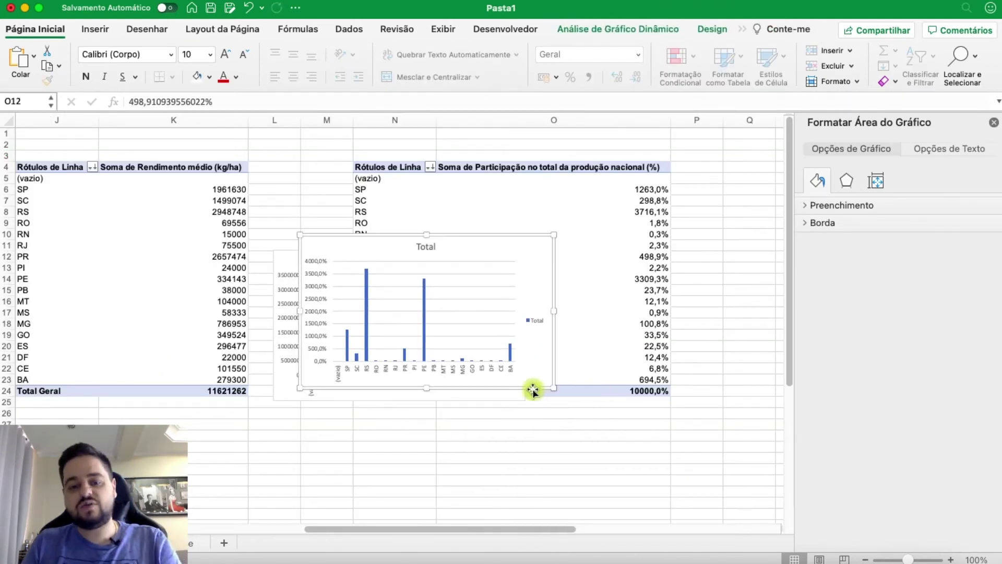
{"action": "key", "text": "Delete"}
{"action": "left_click", "coordinate": [655, 392]}
{"action": "left_click", "coordinate": [522, 260]}
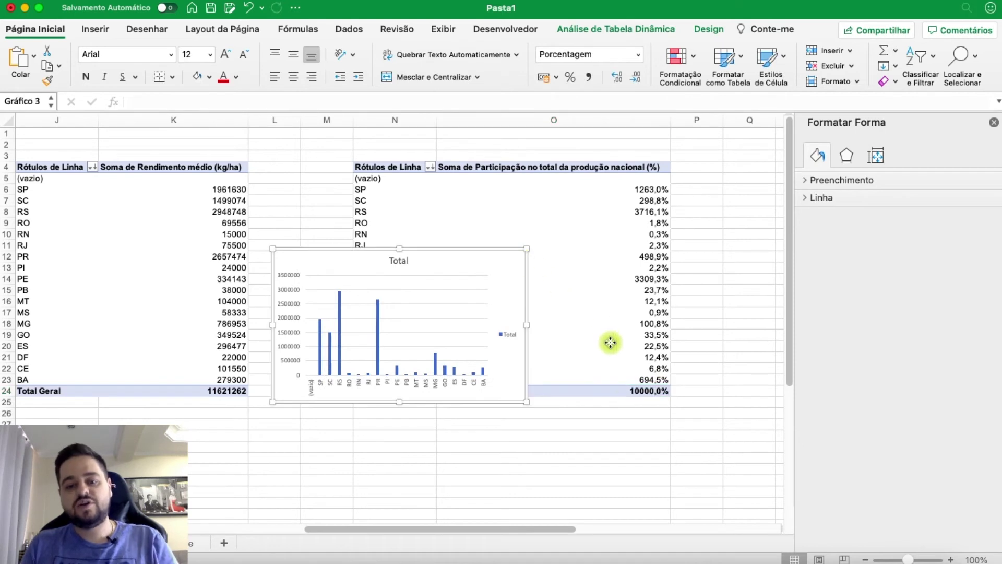
Copy the whole Participação pivot table and paste it below the original, starting at cell N29
{"action": "left_click", "coordinate": [663, 394]}
{"action": "left_click_drag", "start_coordinate": [662, 392], "coordinate": [363, 158]}
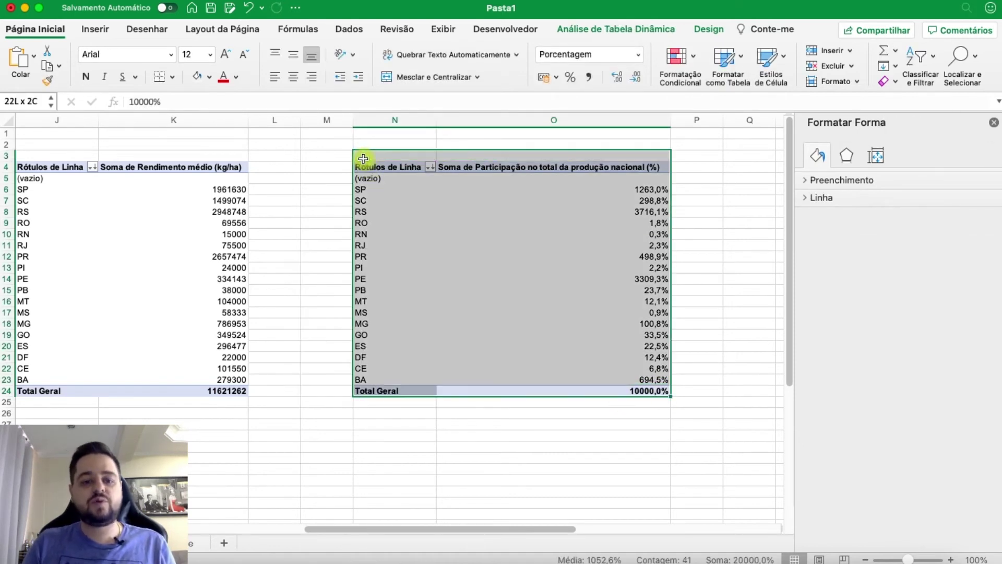
{"action": "key", "text": "super+c"}
{"action": "left_click", "coordinate": [365, 446]}
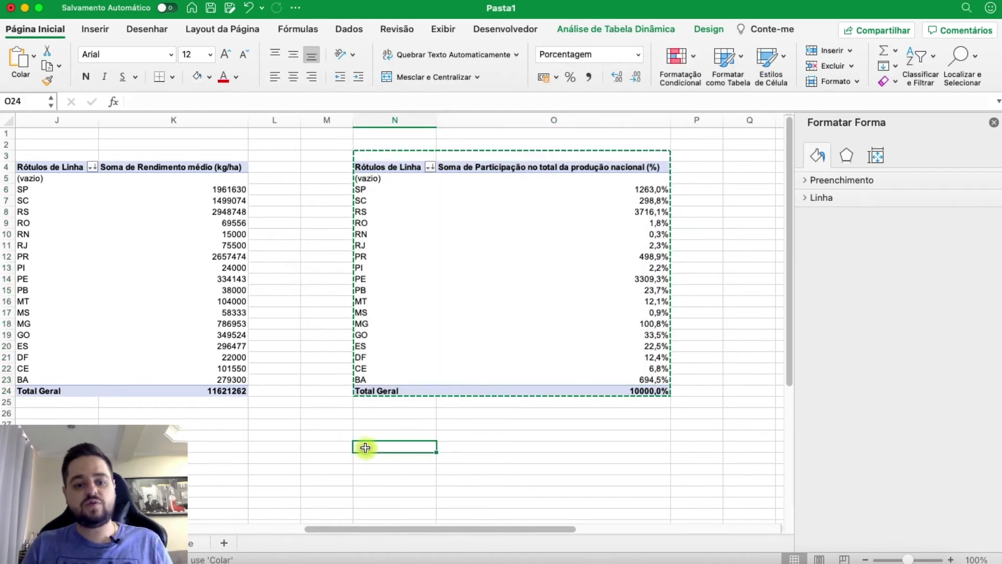
{"action": "key", "text": "super+v"}
Remove the Estado field from the rows of the copied Participação pivot table, keeping only its sum value
{"action": "left_click", "coordinate": [554, 480]}
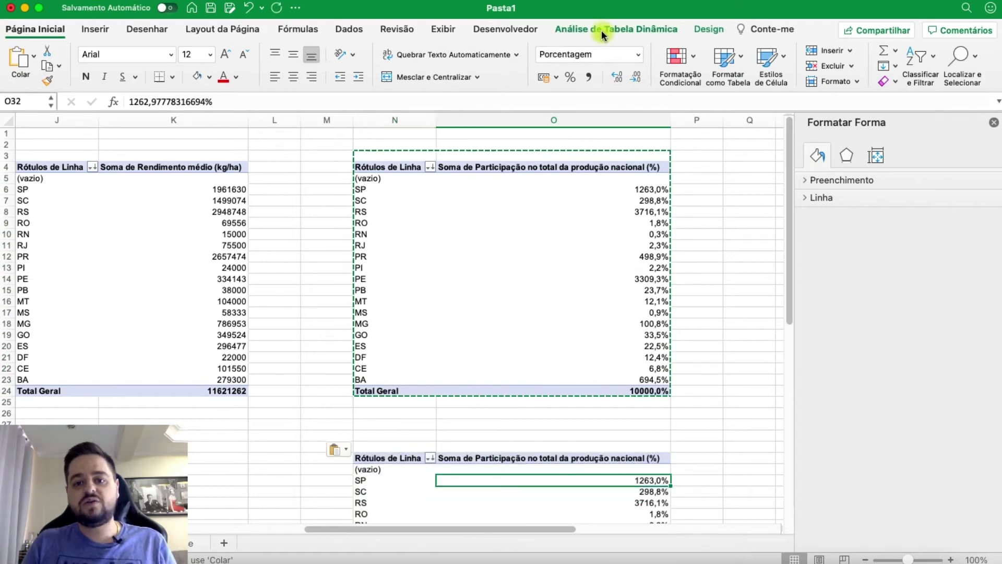
{"action": "left_click", "coordinate": [602, 30]}
{"action": "left_click", "coordinate": [825, 52]}
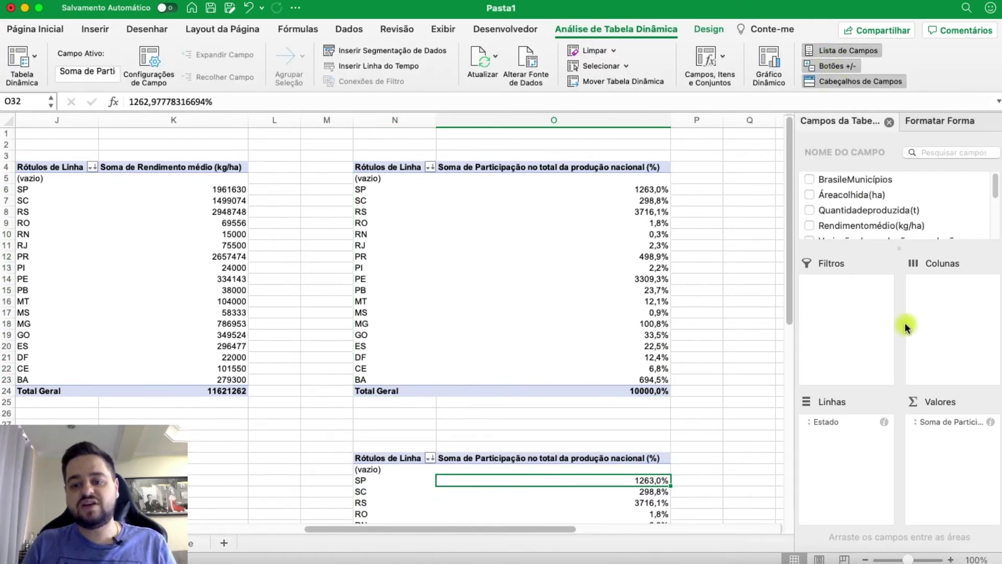
{"action": "left_click", "coordinate": [826, 422]}
{"action": "left_click", "coordinate": [897, 528]}
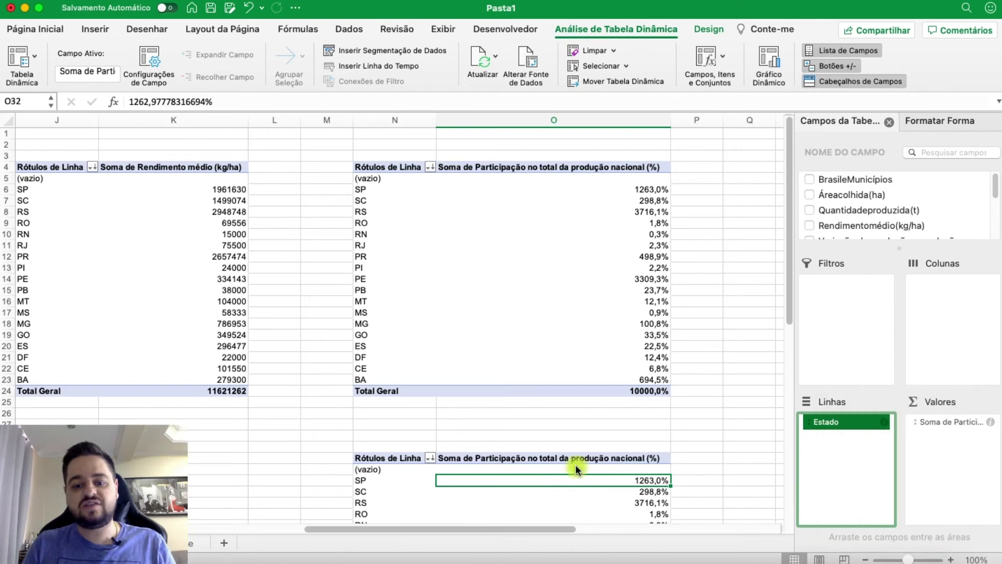
{"action": "left_click", "coordinate": [598, 479]}
{"action": "left_click", "coordinate": [560, 472]}
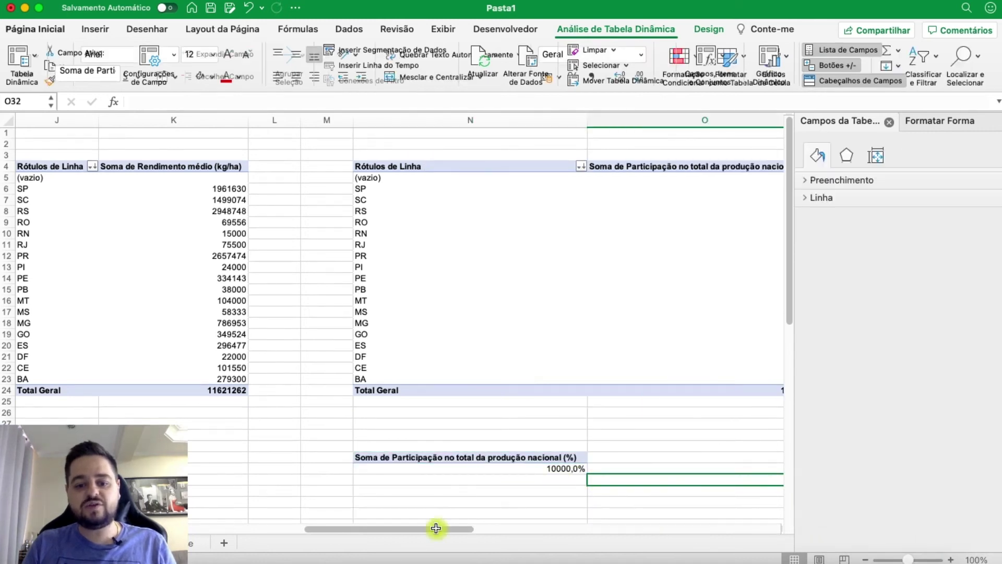
{"action": "left_click_drag", "start_coordinate": [454, 531], "coordinate": [418, 529]}
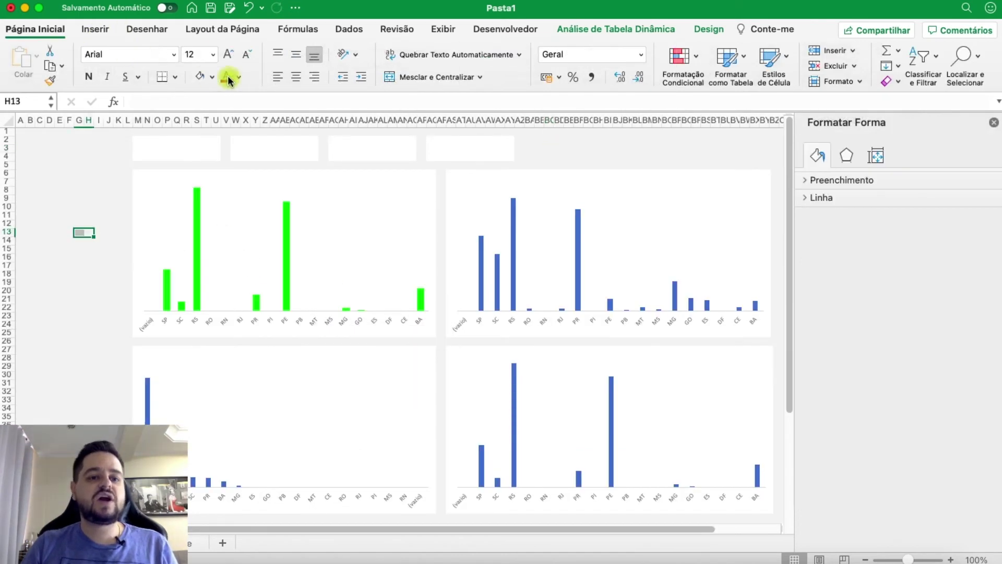
Insert a text box on the dashboard, link it to =Planilha3!N31 and center it on the fourth header rectangle
{"action": "left_click", "coordinate": [231, 59]}
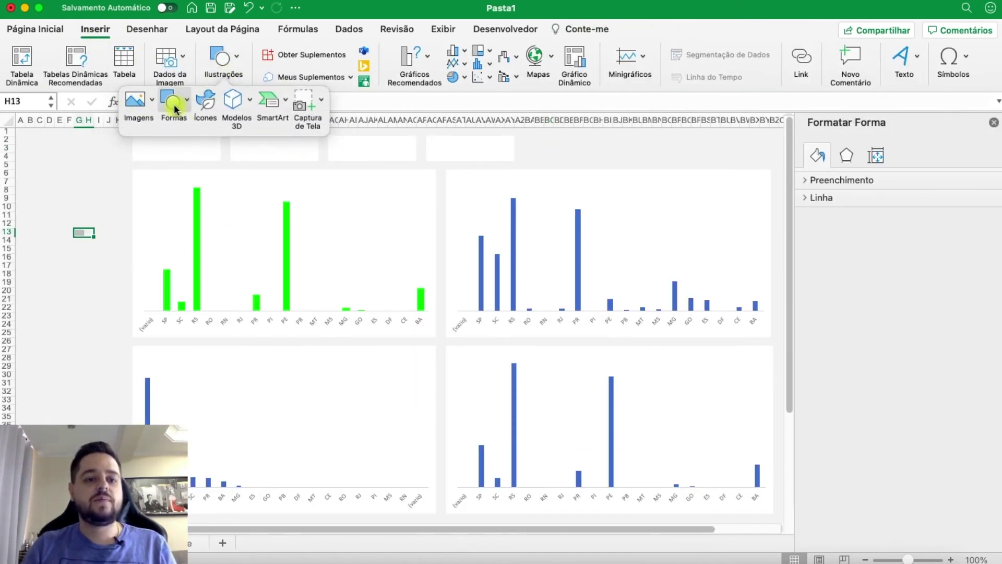
{"action": "left_click", "coordinate": [173, 102]}
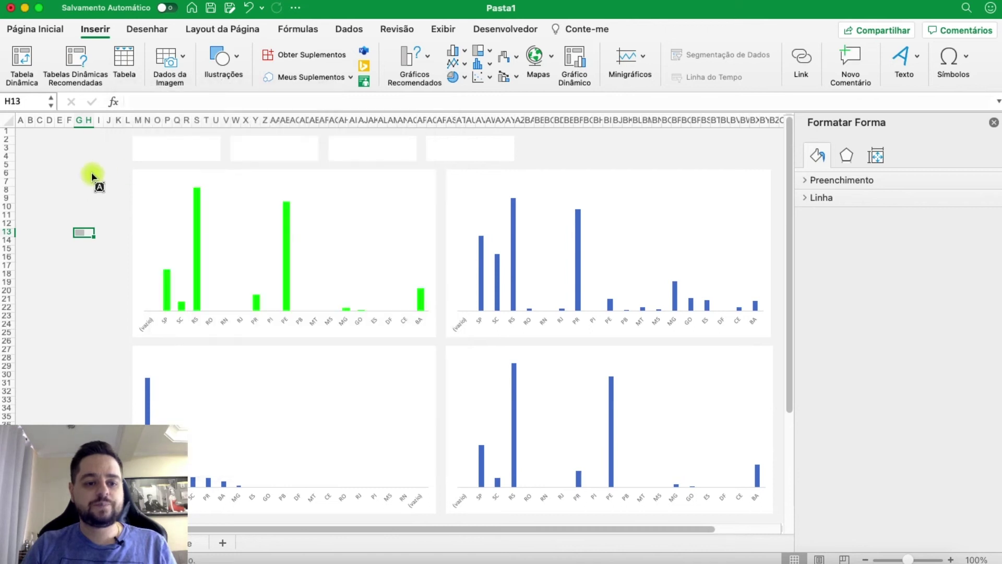
{"action": "left_click", "coordinate": [105, 198]}
{"action": "left_click", "coordinate": [142, 100]}
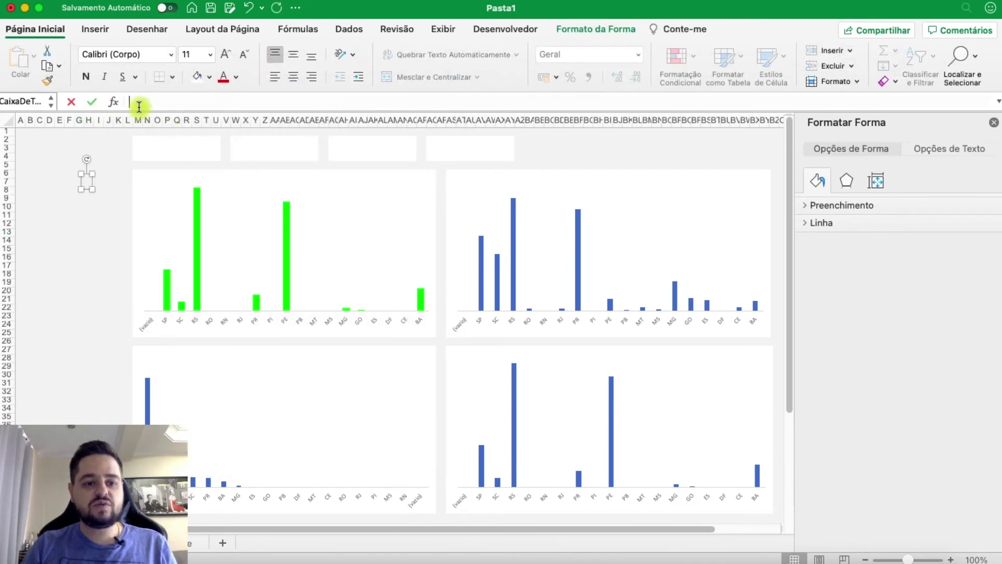
{"action": "left_click", "coordinate": [125, 543]}
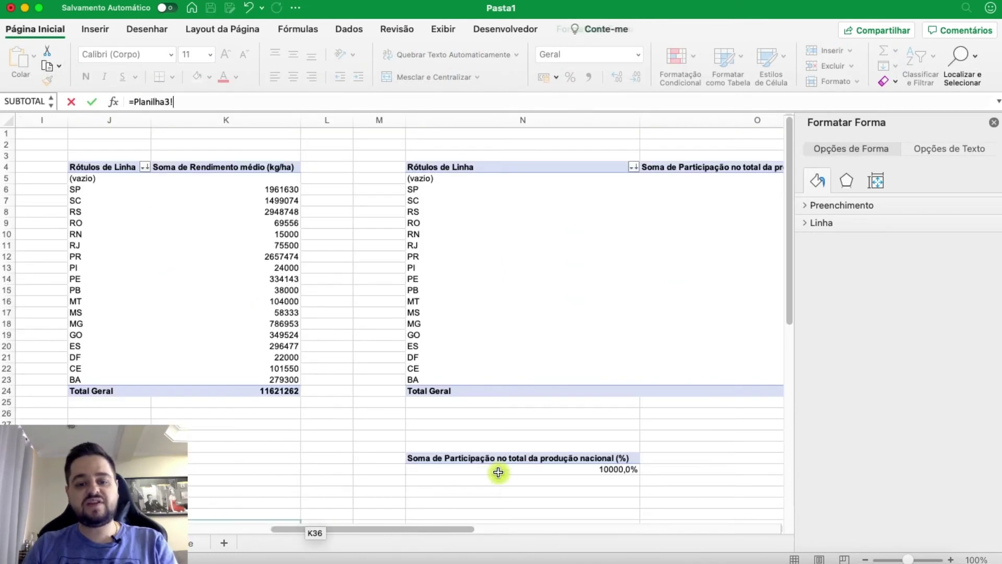
{"action": "left_click", "coordinate": [606, 490]}
{"action": "left_click", "coordinate": [608, 481]}
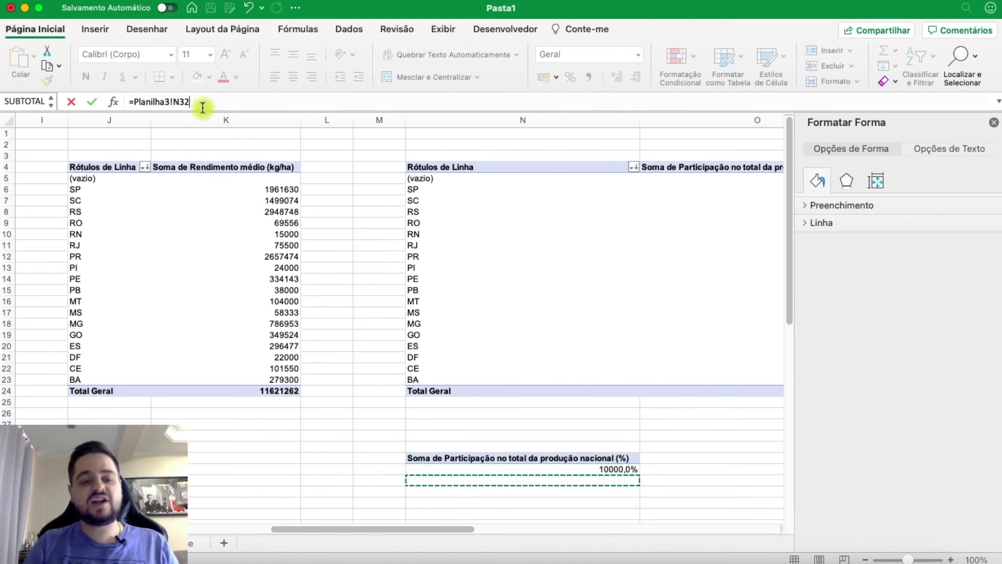
{"action": "key", "text": "Return"}
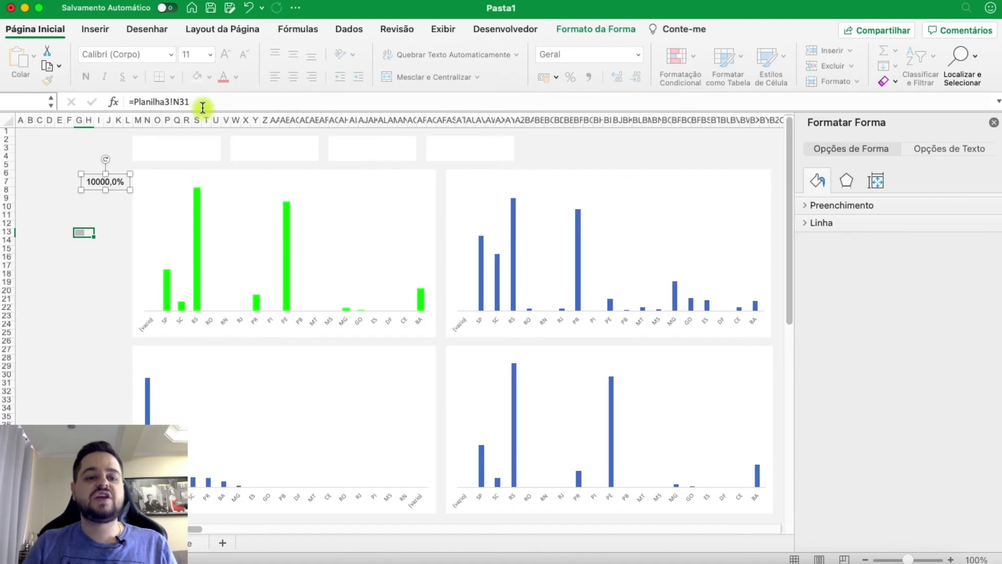
{"action": "left_click_drag", "start_coordinate": [116, 182], "coordinate": [481, 148]}
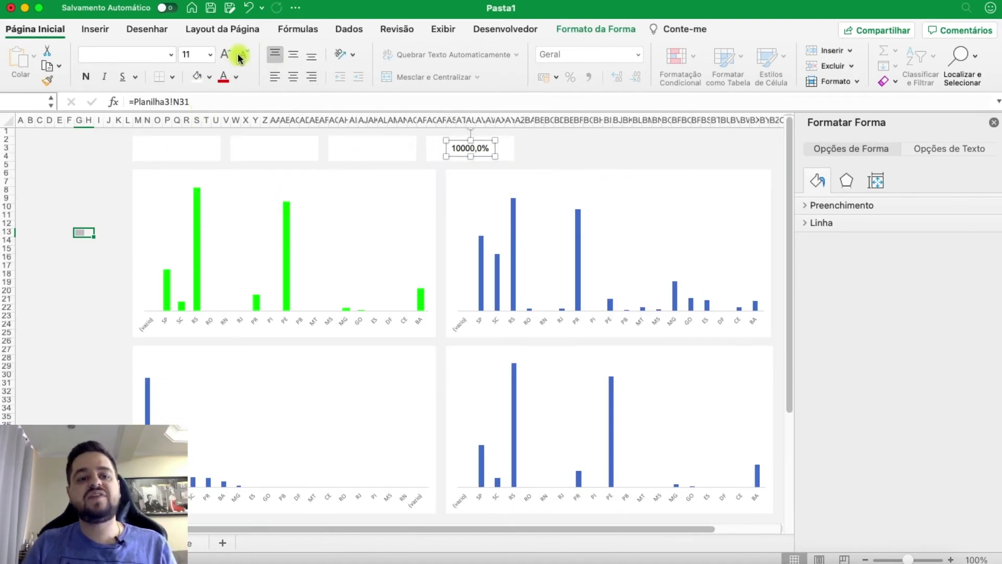
{"action": "left_click", "coordinate": [552, 149]}
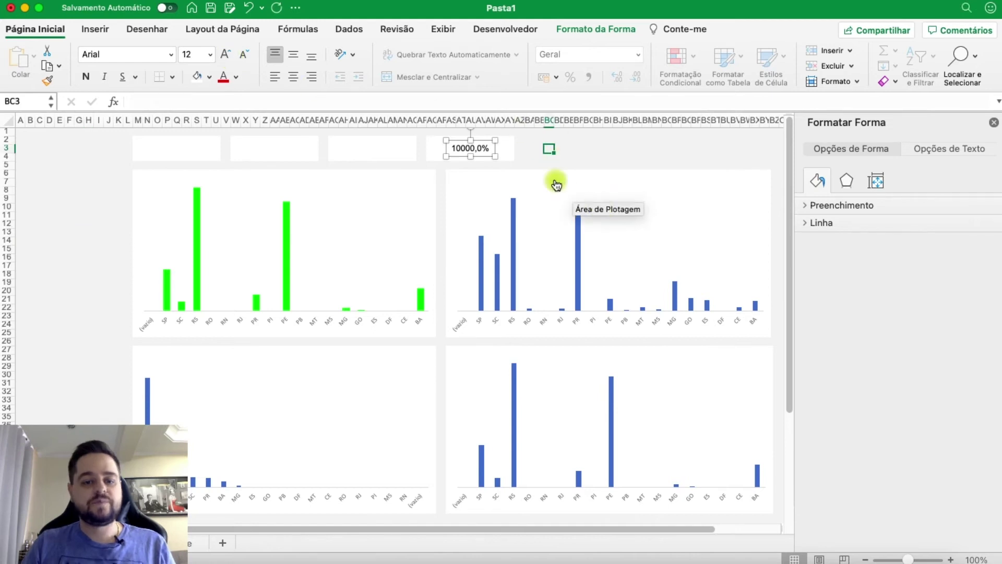
Copy the linked text box and place a copy on each of the other three header rectangles
{"action": "left_click", "coordinate": [477, 152]}
{"action": "left_click", "coordinate": [376, 152]}
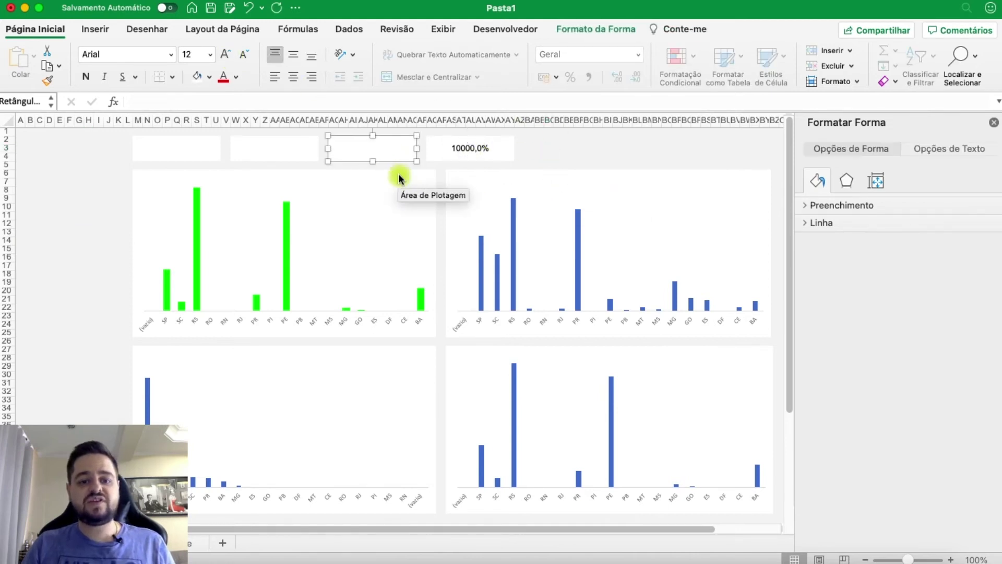
{"action": "key", "text": "super+v"}
{"action": "left_click_drag", "start_coordinate": [367, 150], "coordinate": [195, 153]}
{"action": "key", "text": "super+v"}
Copy the whole Rendimento médio pivot table on the pivot sheet and paste it below the original in column J
{"action": "left_click", "coordinate": [115, 543]}
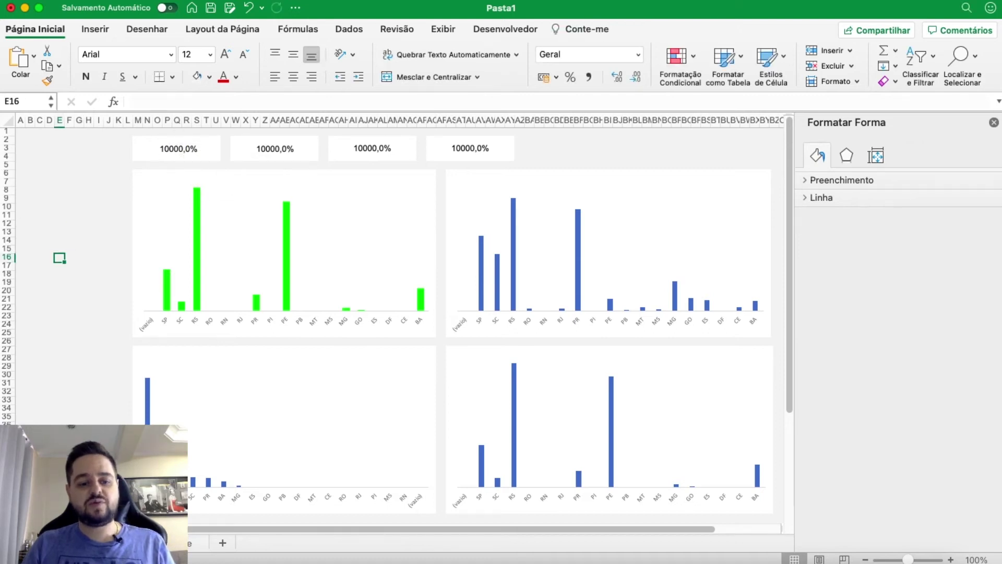
{"action": "left_click", "coordinate": [191, 544]}
{"action": "left_click", "coordinate": [347, 403]}
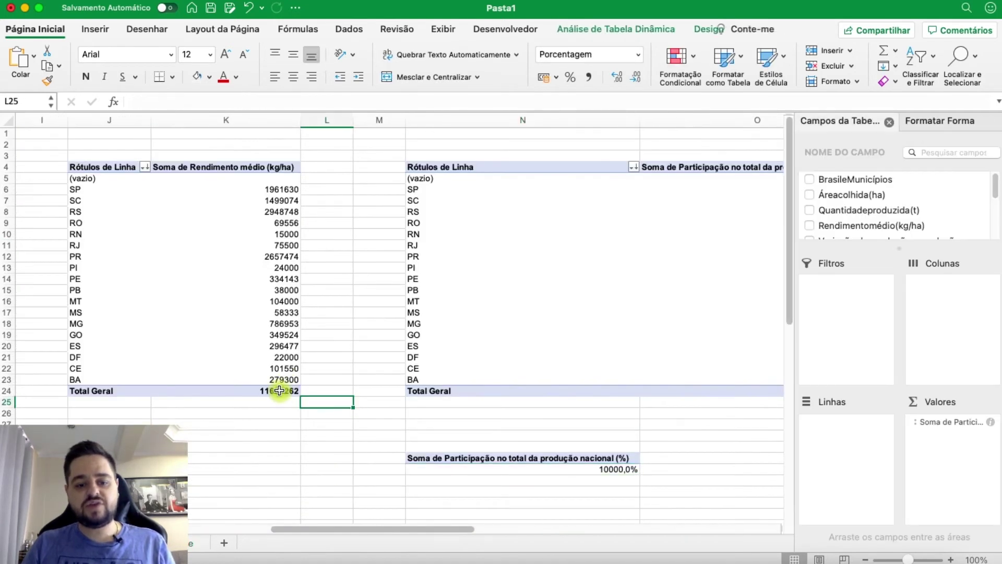
{"action": "left_click_drag", "start_coordinate": [285, 392], "coordinate": [80, 164]}
{"action": "key", "text": "super+c"}
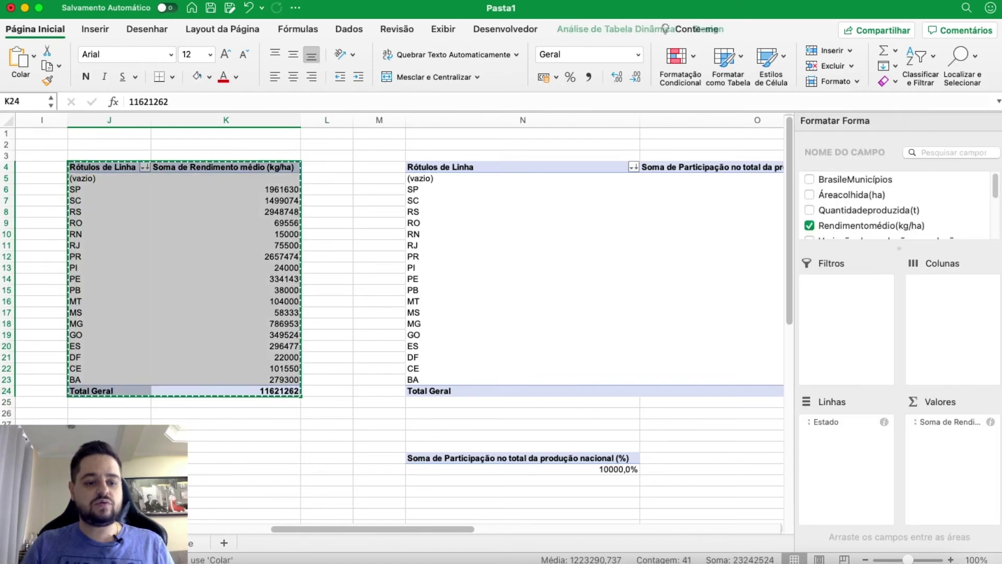
{"action": "left_click", "coordinate": [125, 458]}
{"action": "key", "text": "super+v"}
Remove the Estado field from the rows of the copied Rendimento médio pivot table, keeping only its sum value
{"action": "left_click", "coordinate": [220, 492]}
{"action": "left_click", "coordinate": [830, 422]}
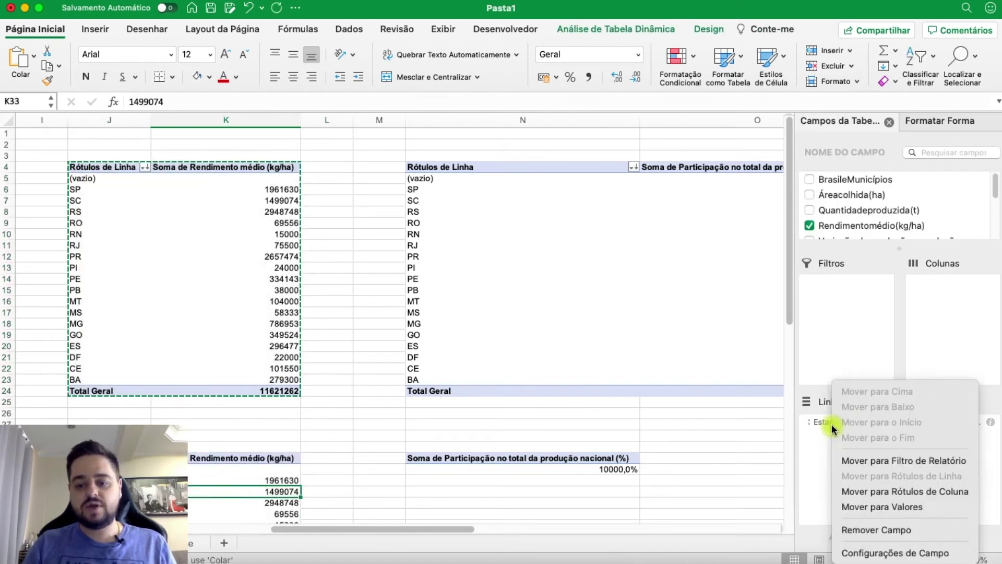
{"action": "left_click", "coordinate": [876, 529]}
{"action": "left_click", "coordinate": [204, 458]}
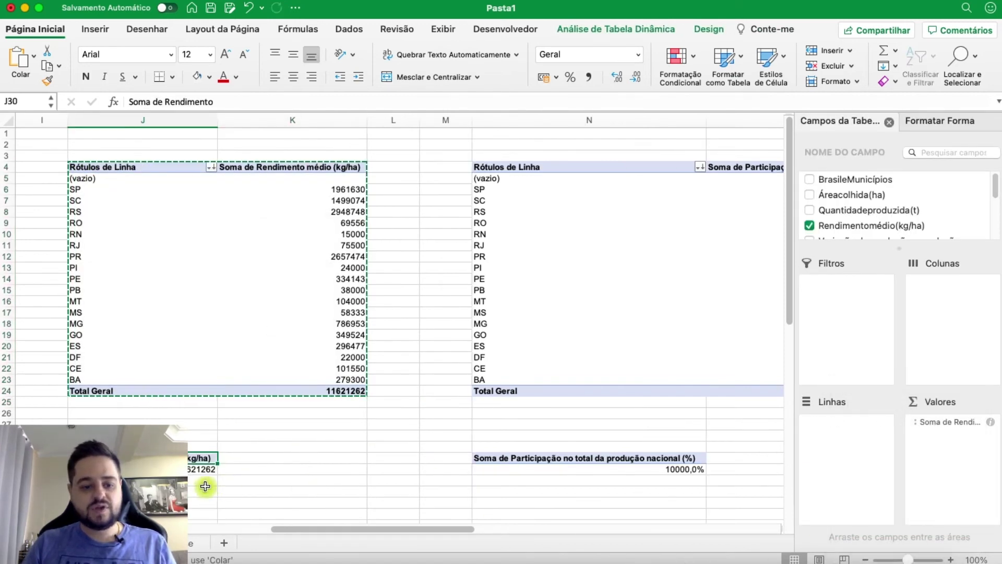
{"action": "left_click", "coordinate": [204, 469]}
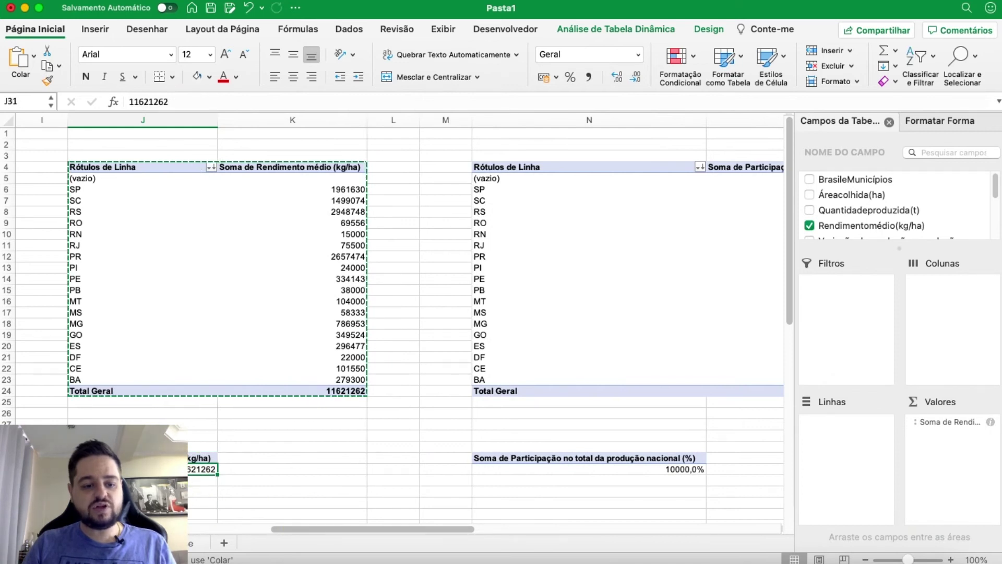
Link the text box on the dashboard's third header card to =Planilha3!J31
{"action": "left_click", "coordinate": [125, 542]}
{"action": "left_click", "coordinate": [371, 154]}
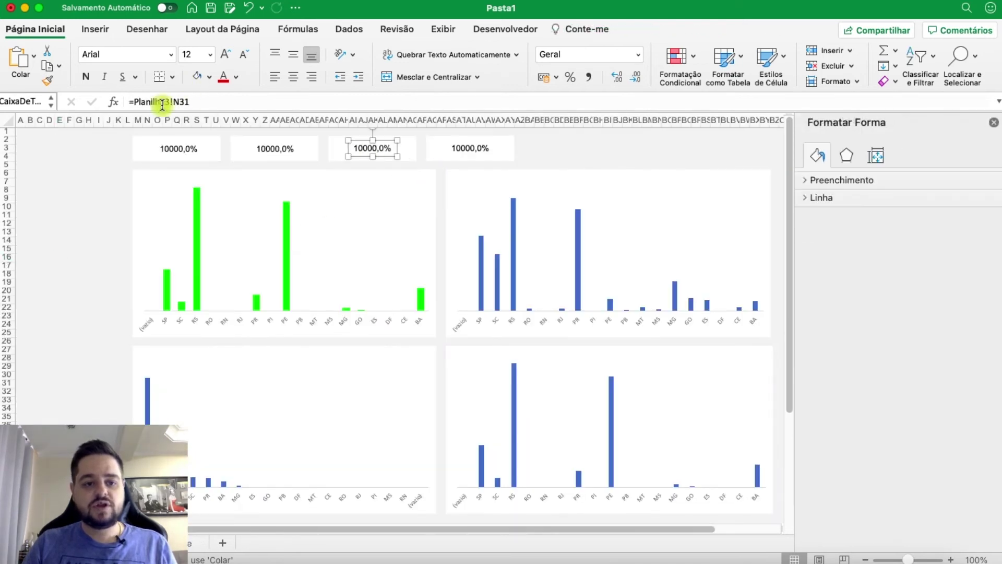
{"action": "double_click", "coordinate": [179, 103]}
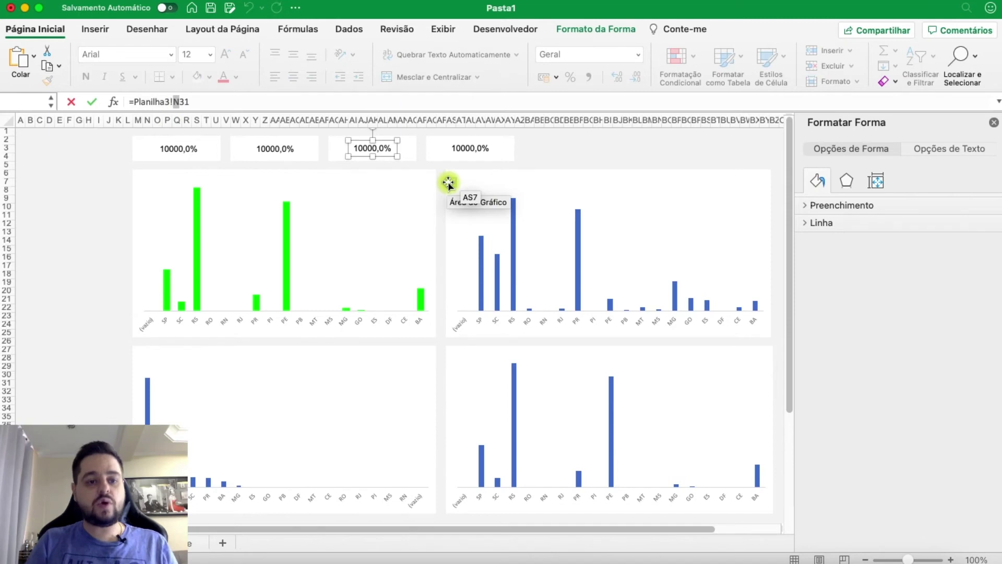
{"action": "type", "text": "J"}
{"action": "key", "text": "Return"}
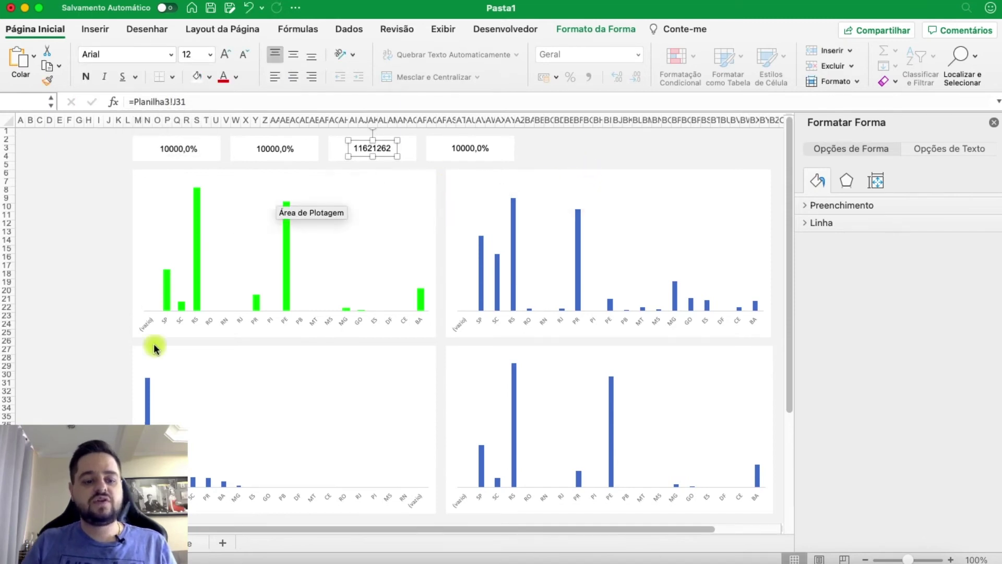
Delete the two leftover charts covering the Quantidade produzida pivot table on the pivot sheet
{"action": "left_click", "coordinate": [148, 543]}
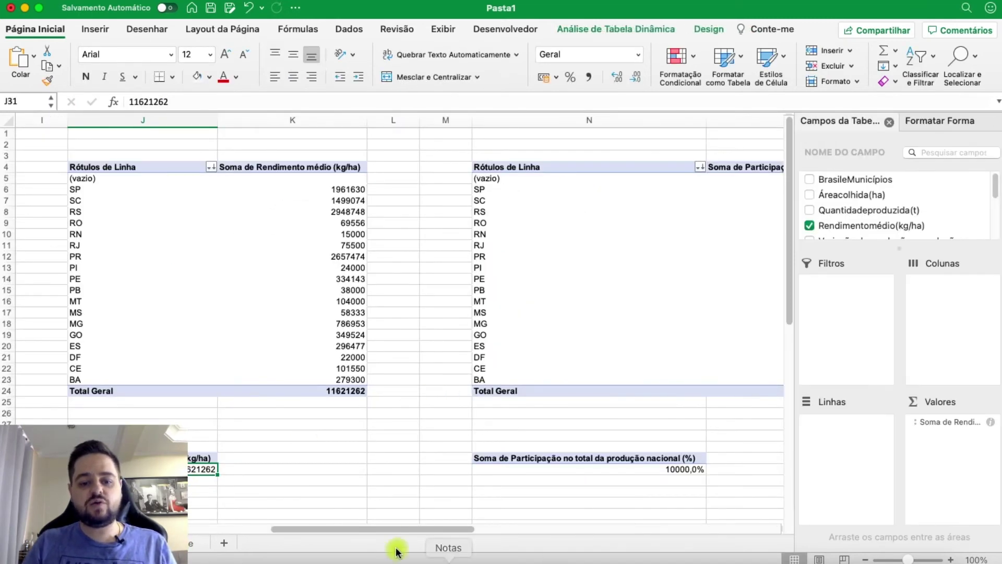
{"action": "left_click_drag", "start_coordinate": [385, 529], "coordinate": [191, 524]}
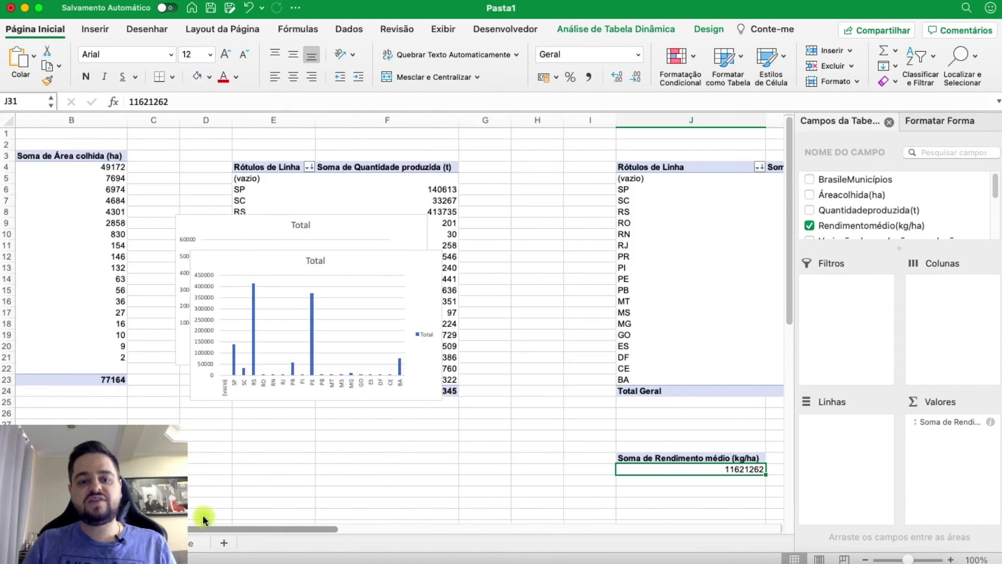
{"action": "left_click", "coordinate": [413, 220]}
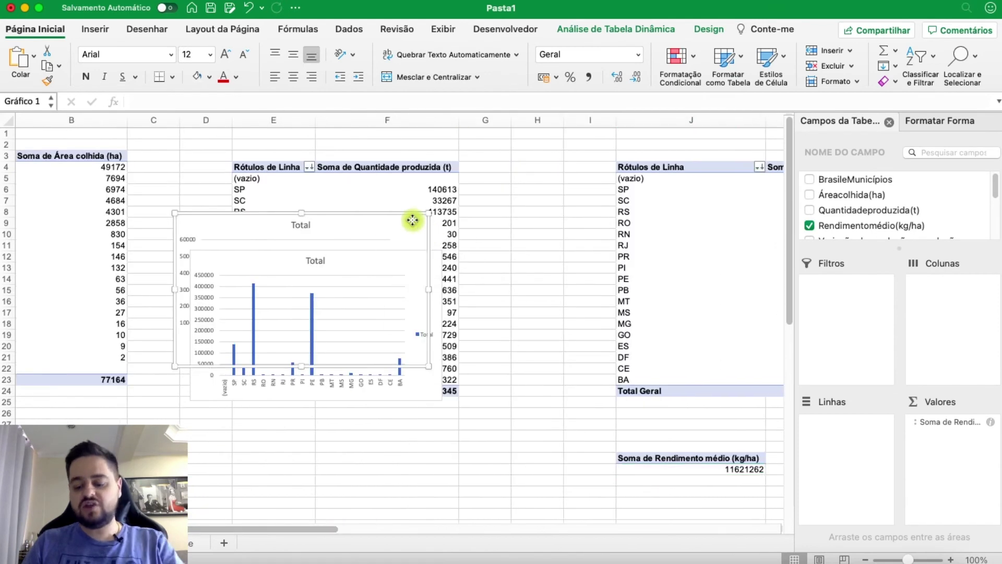
{"action": "key", "text": "Delete"}
{"action": "left_click", "coordinate": [441, 255]}
{"action": "key", "text": "Delete"}
Copy the whole Quantidade produzida pivot table and paste it below the original, starting at cell E29
{"action": "left_click", "coordinate": [437, 235]}
{"action": "left_click_drag", "start_coordinate": [440, 392], "coordinate": [262, 157]}
{"action": "key", "text": "super+c"}
{"action": "left_click", "coordinate": [308, 447]}
{"action": "key", "text": "super+v"}
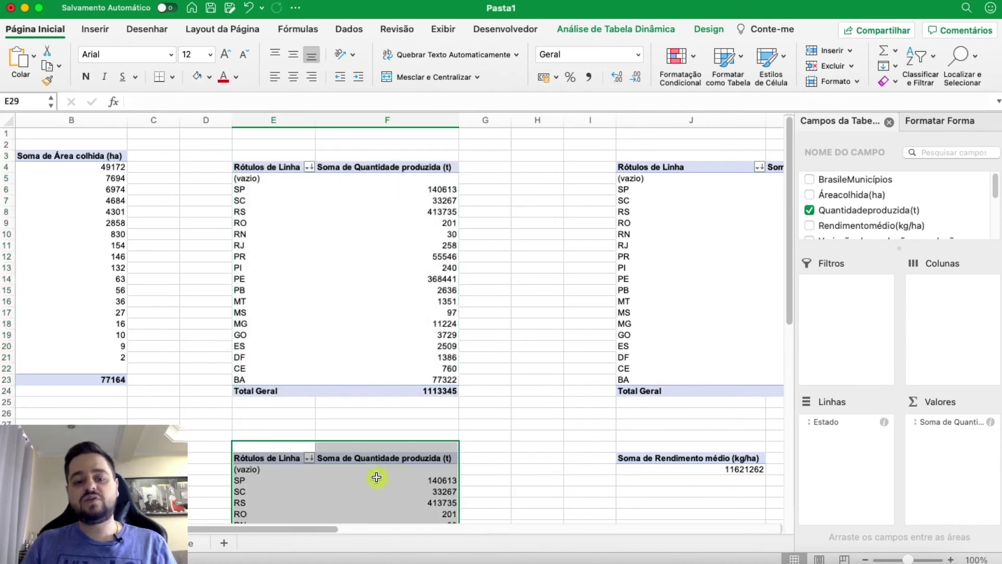
Remove the Estado field from the rows of the copied Quantidade produzida pivot table, keeping only its sum value
{"action": "left_click", "coordinate": [377, 472]}
{"action": "left_click", "coordinate": [838, 426]}
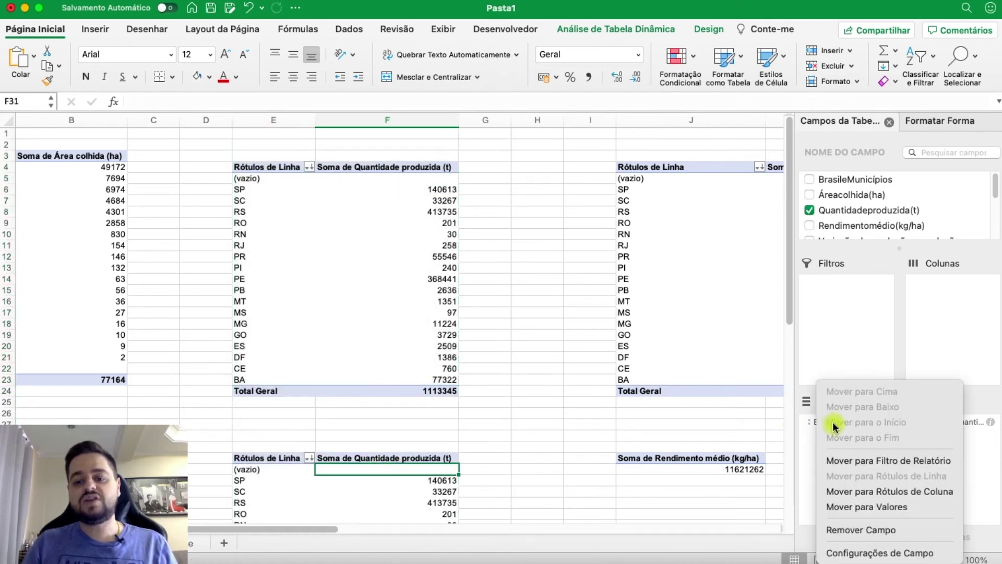
{"action": "left_click", "coordinate": [866, 527]}
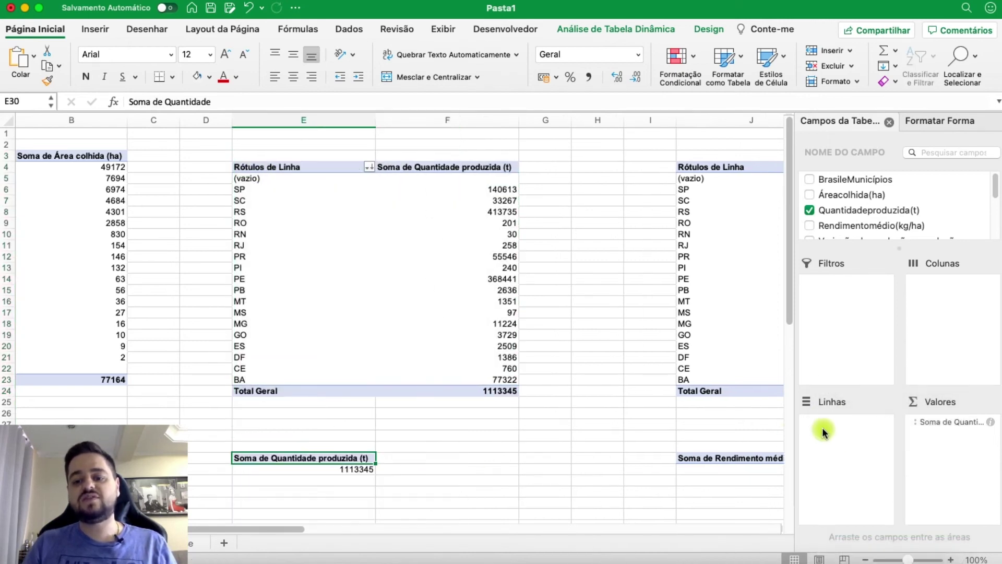
{"action": "left_click", "coordinate": [345, 471]}
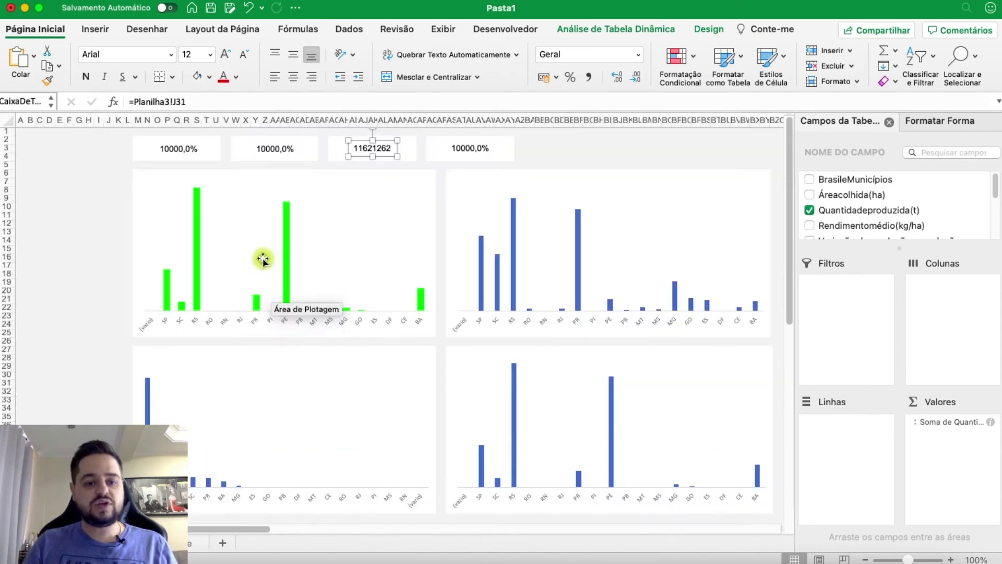
Link the text box on the dashboard's second header card to =Planilha3!E31
{"action": "left_click", "coordinate": [271, 149]}
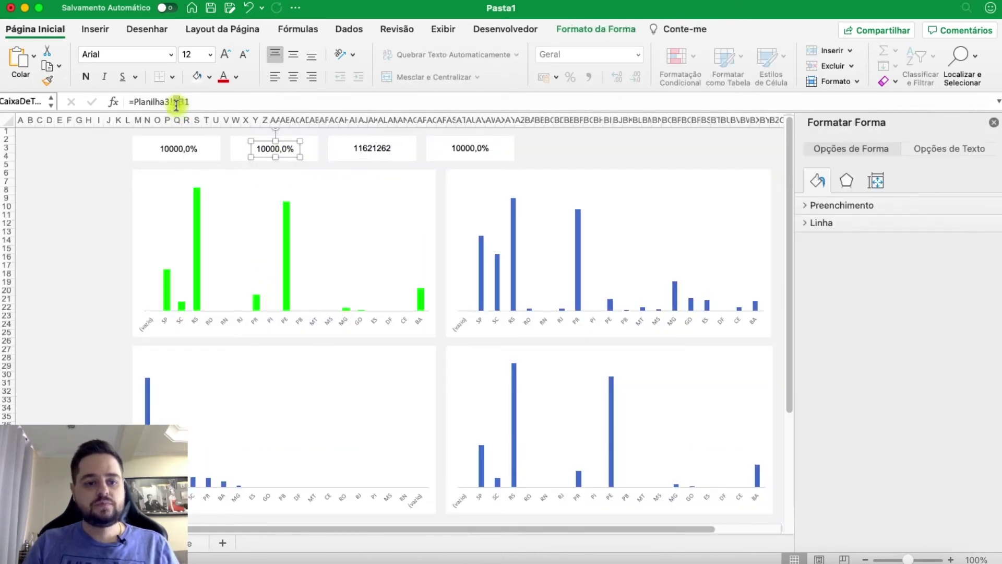
{"action": "type", "text": "E"}
{"action": "key", "text": "Return"}
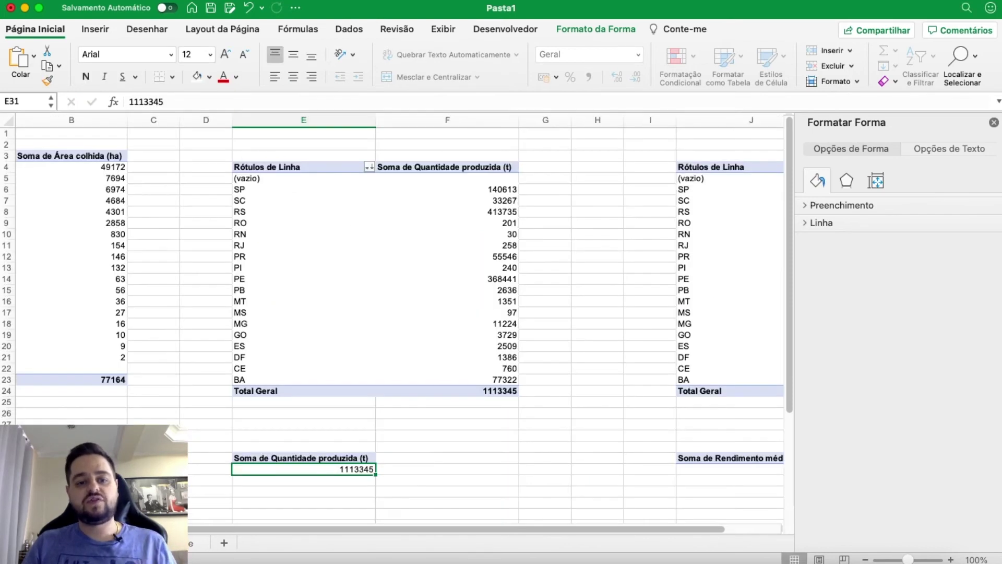
Copy the whole Área colhida pivot table and paste it below the original in column A
{"action": "left_click", "coordinate": [418, 438]}
{"action": "left_click", "coordinate": [188, 398]}
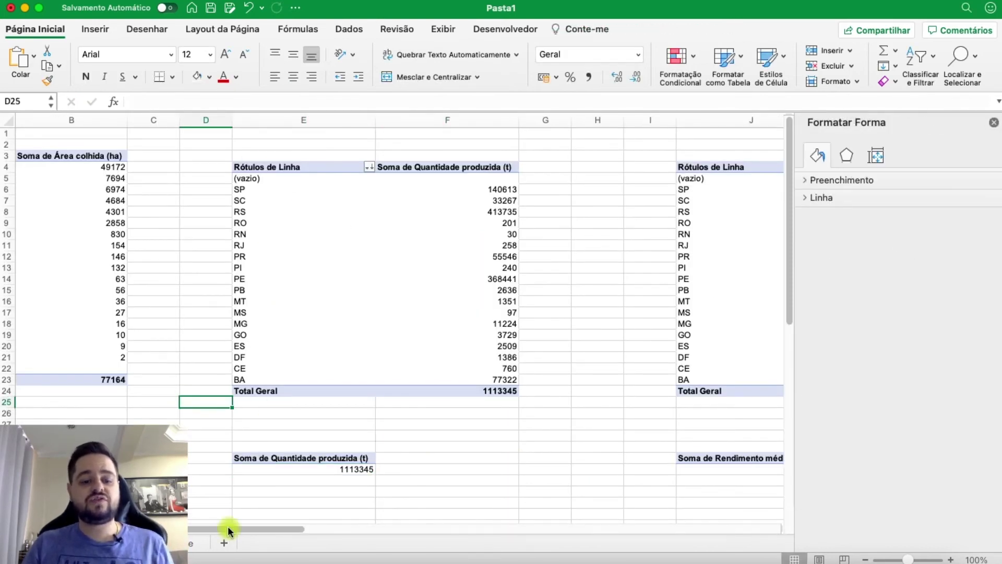
{"action": "left_click_drag", "start_coordinate": [228, 530], "coordinate": [180, 530]}
{"action": "left_click_drag", "start_coordinate": [194, 384], "coordinate": [29, 156]}
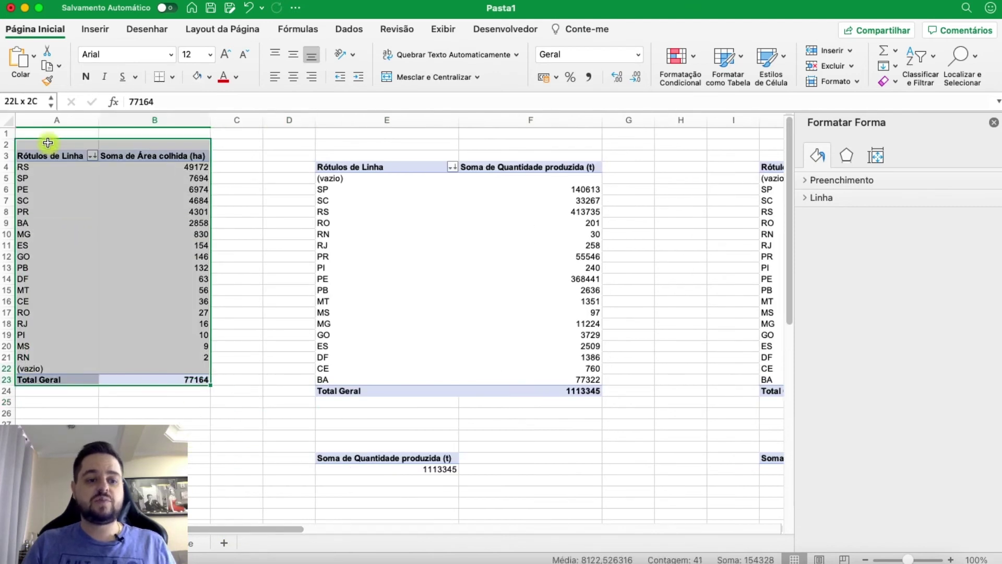
{"action": "key", "text": "ctrl+c"}
{"action": "left_click", "coordinate": [73, 422]}
{"action": "key", "text": "super+v"}
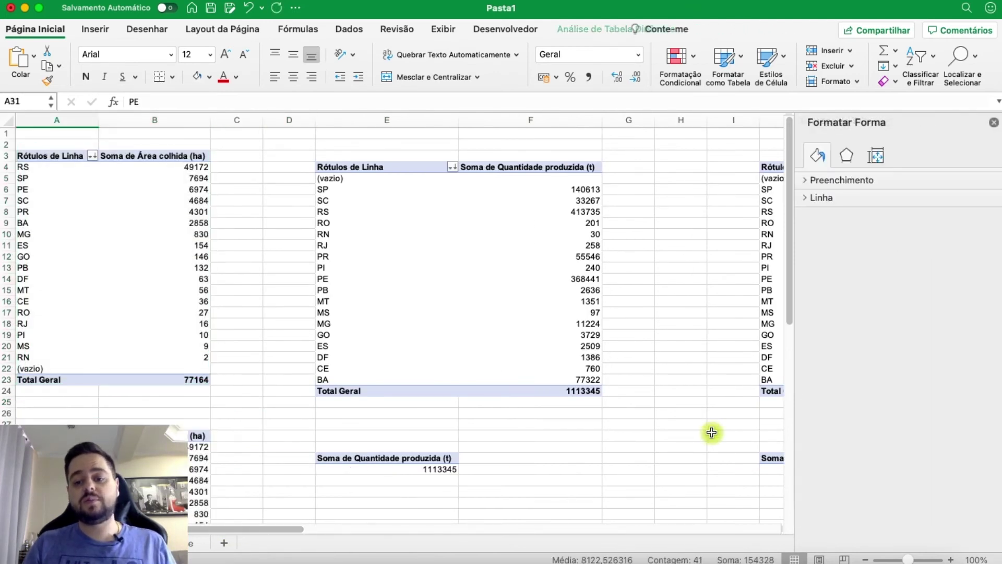
Remove the Estado field from the rows of the copied Área colhida pivot table, keeping only its sum value
{"action": "left_click", "coordinate": [831, 438]}
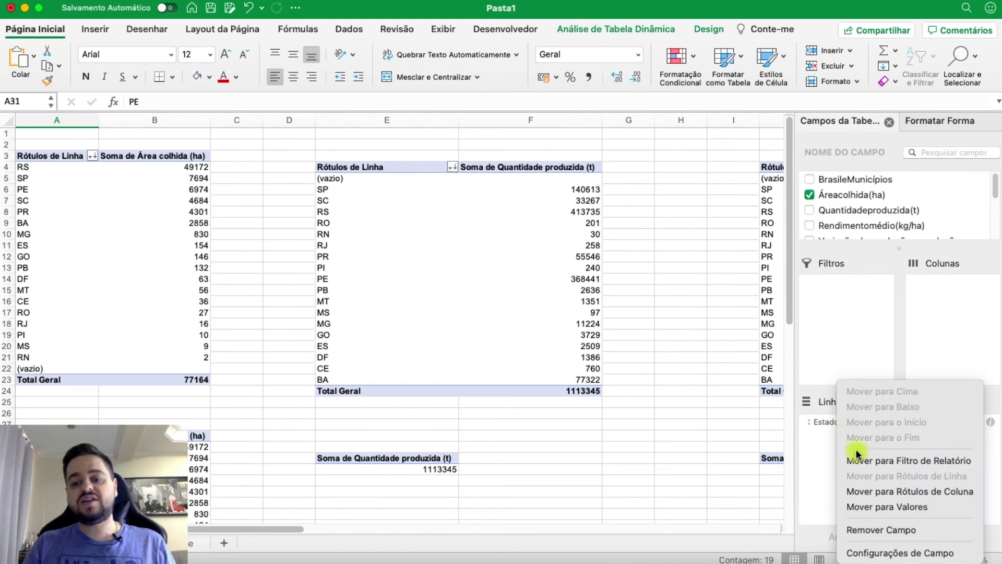
{"action": "left_click", "coordinate": [826, 423]}
{"action": "left_click", "coordinate": [826, 424]}
{"action": "left_click", "coordinate": [880, 530]}
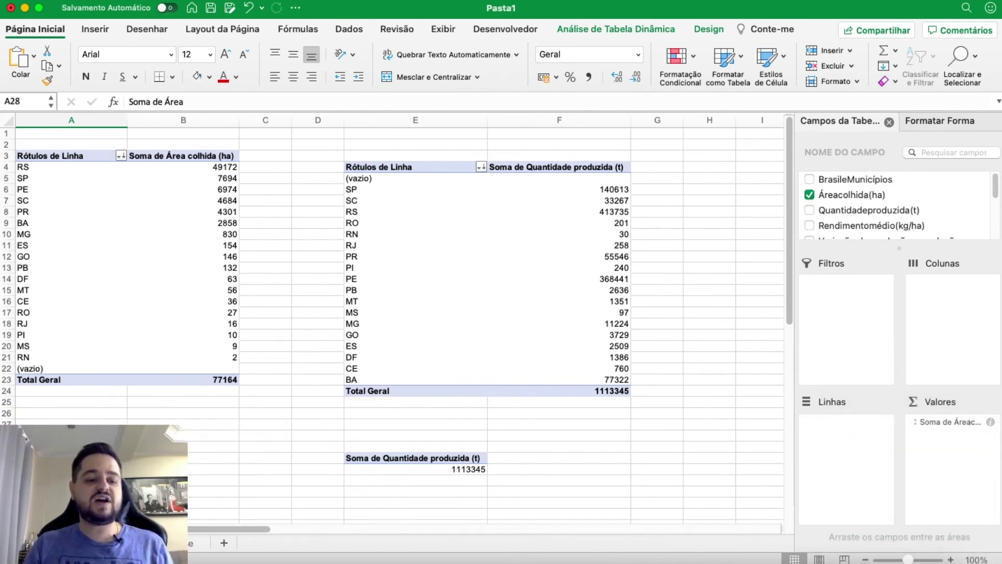
Link the text box on the dashboard's first header card to =Planilha3!A29 and recenter it on the card
{"action": "left_click", "coordinate": [125, 543]}
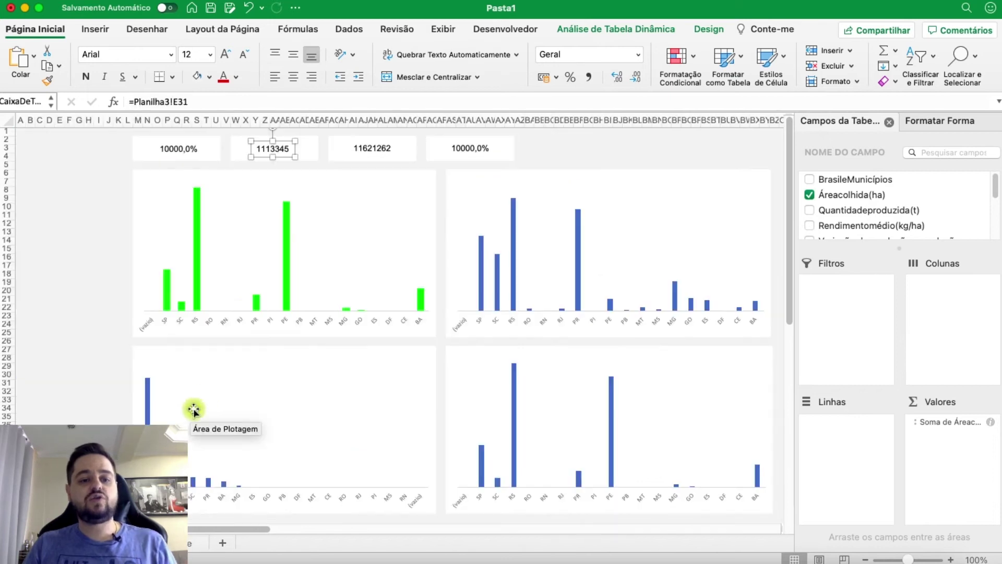
{"action": "left_click", "coordinate": [178, 148]}
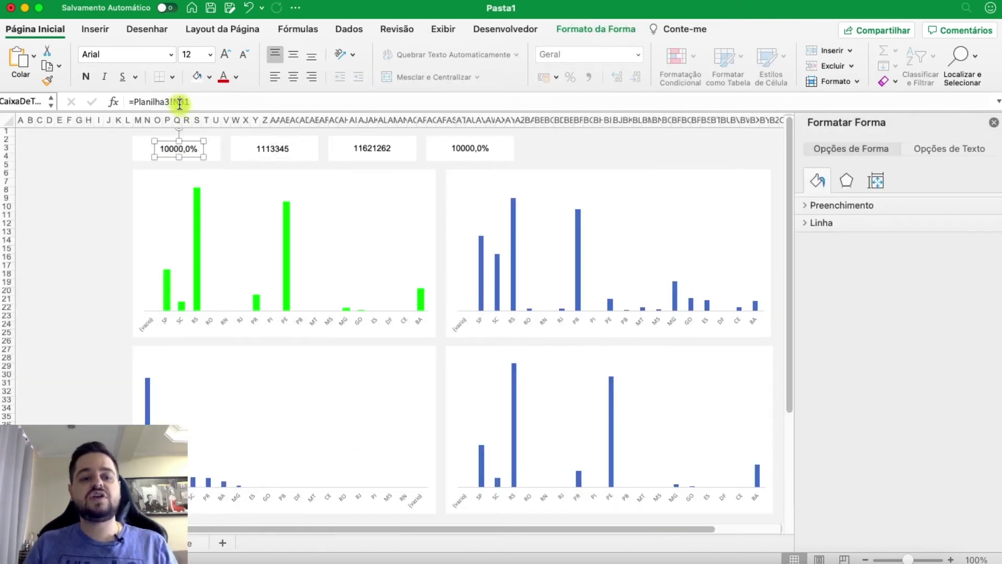
{"action": "key", "text": "BackSpace"}
{"action": "key", "text": "BackSpace"}
{"action": "type", "text": "A"}
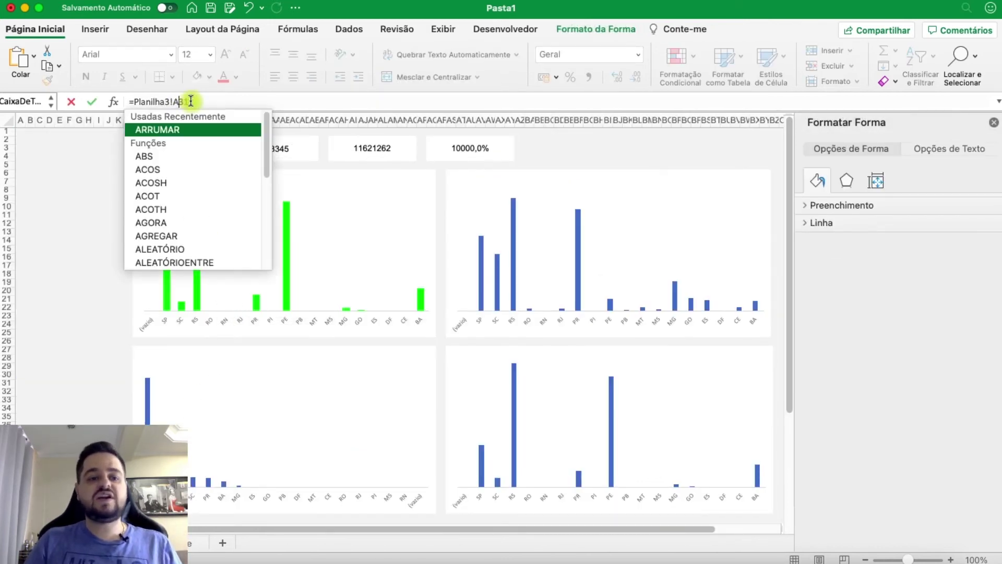
{"action": "left_click_drag", "start_coordinate": [180, 101], "coordinate": [207, 103]}
{"action": "type", "text": "28"}
{"action": "key", "text": "Return"}
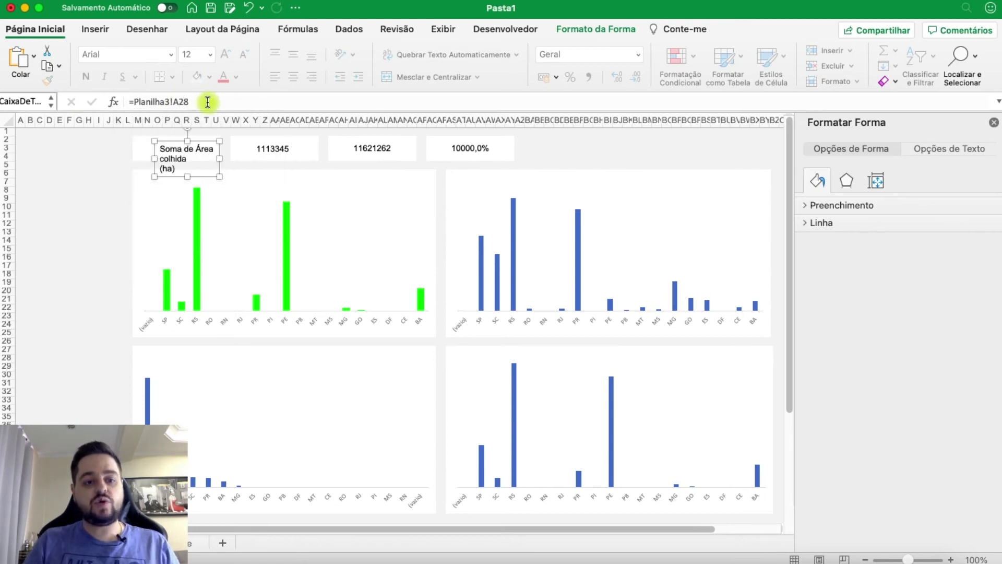
{"action": "key", "text": "BackSpace"}
{"action": "type", "text": "9"}
{"action": "key", "text": "Return"}
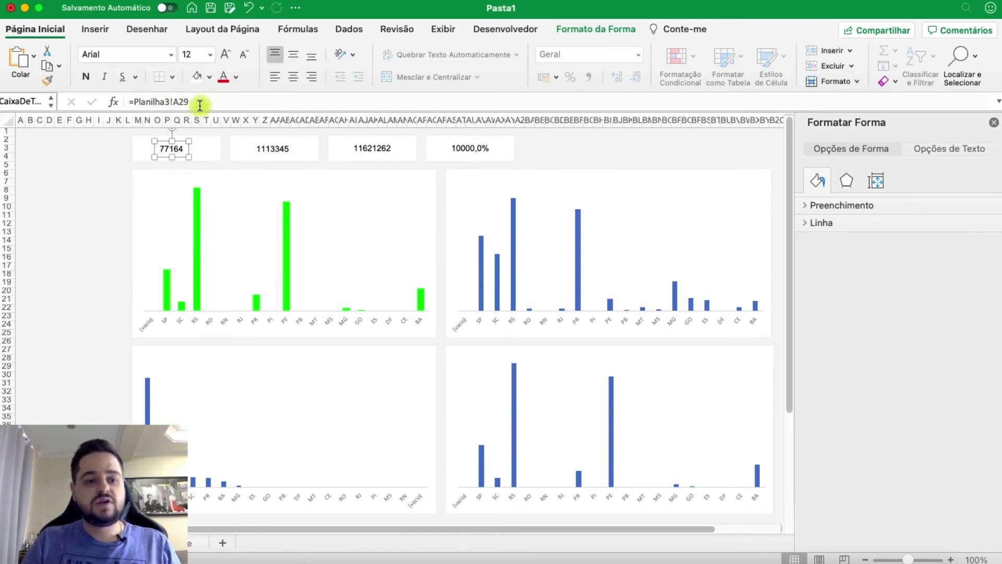
{"action": "left_click_drag", "start_coordinate": [179, 153], "coordinate": [182, 151]}
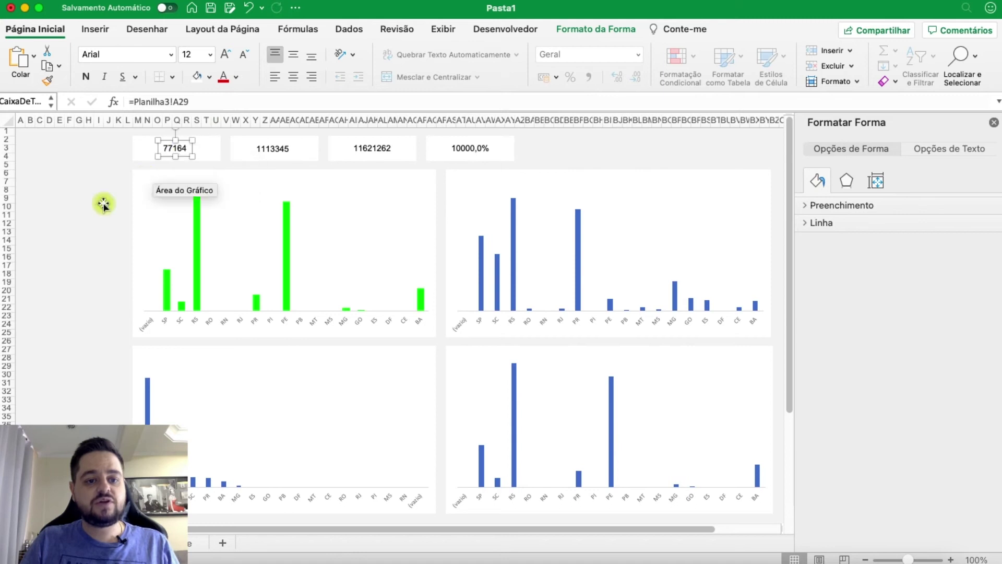
{"action": "left_click", "coordinate": [88, 233]}
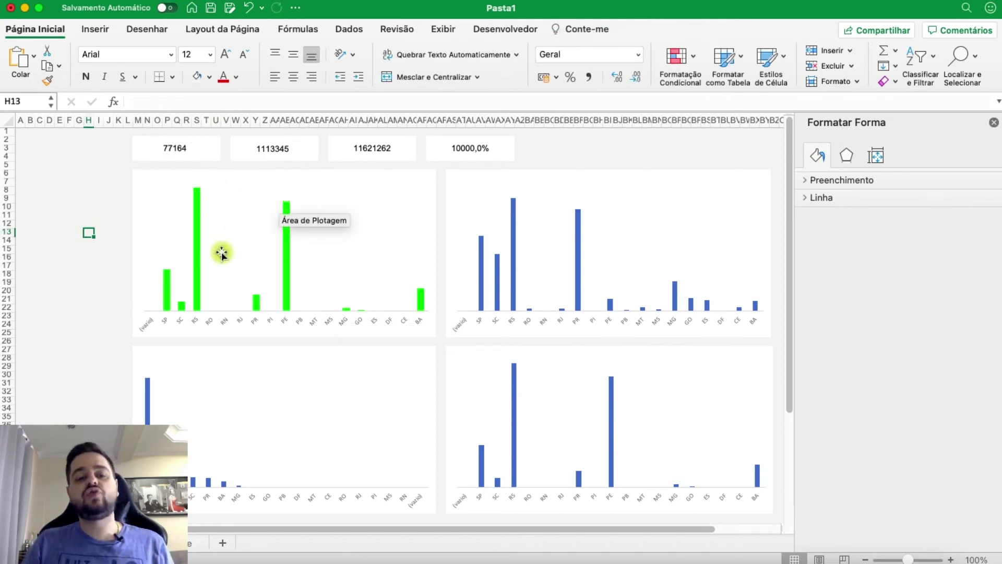
Shrink the green chart and the Rendimento médio chart to two header cards' width each, side by side beneath the cards
{"action": "left_click", "coordinate": [425, 249]}
{"action": "left_click_drag", "start_coordinate": [335, 317], "coordinate": [320, 288]}
{"action": "left_click_drag", "start_coordinate": [559, 341], "coordinate": [441, 337]}
{"action": "left_click_drag", "start_coordinate": [655, 337], "coordinate": [516, 284]}
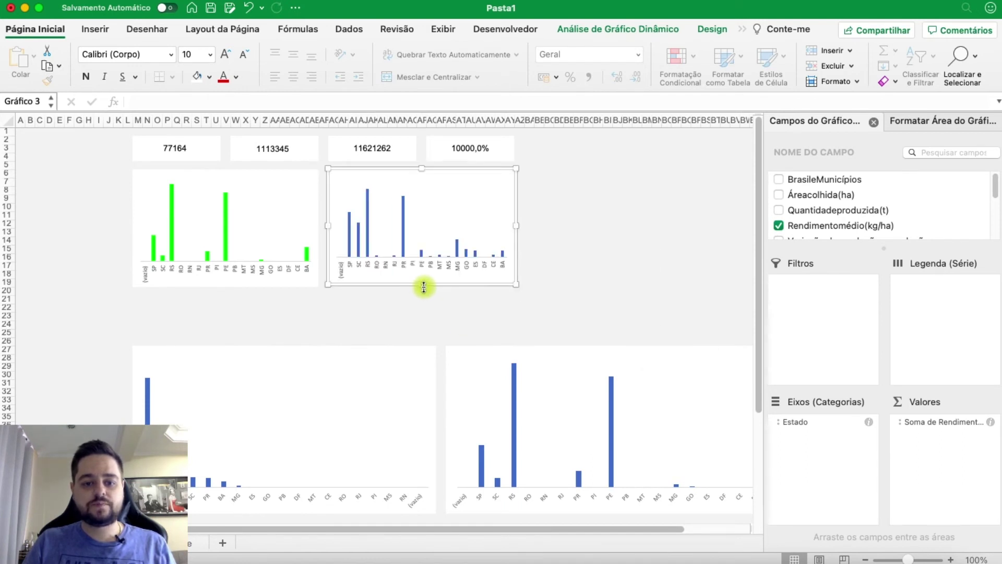
{"action": "left_click_drag", "start_coordinate": [424, 286], "coordinate": [425, 286]}
Move the Área colhida chart up beneath the green chart and shrink it to the same width
{"action": "left_click_drag", "start_coordinate": [416, 346], "coordinate": [410, 295]}
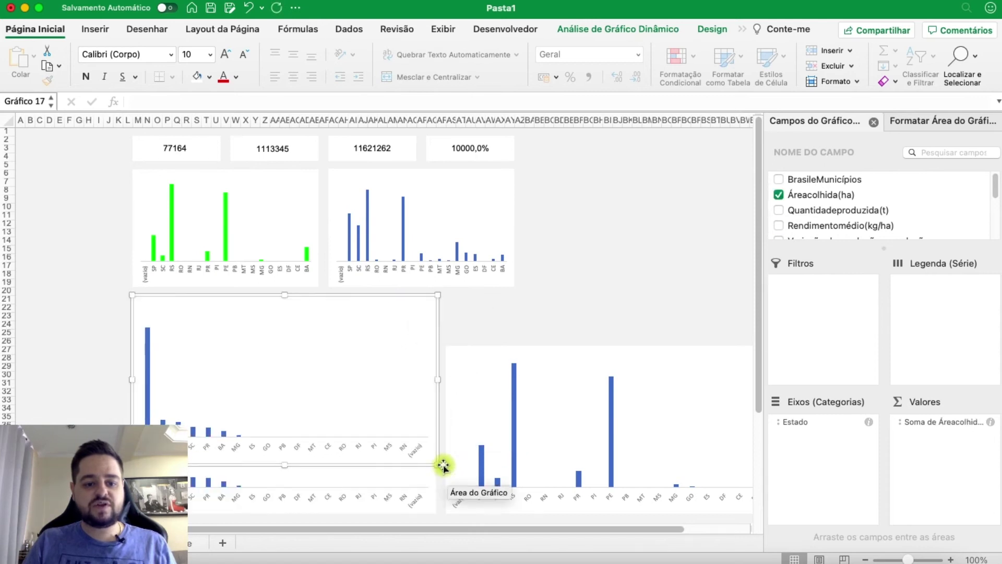
{"action": "left_click_drag", "start_coordinate": [444, 465], "coordinate": [320, 402]}
Shrink the Participação chart to fit directly beneath the Rendimento médio chart, and delete the leftover duplicate of the Área colhida chart
{"action": "left_click", "coordinate": [566, 362]}
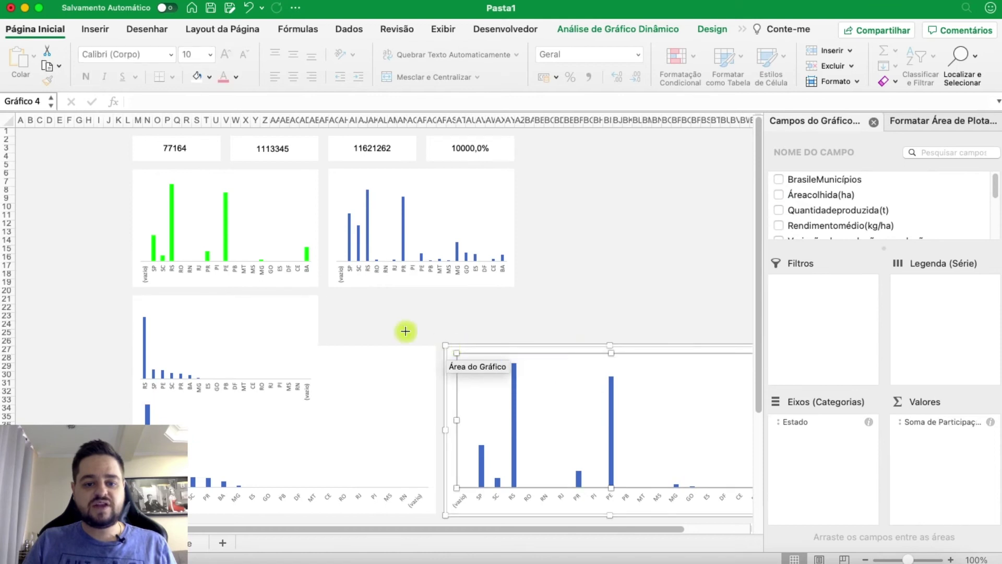
{"action": "left_click_drag", "start_coordinate": [445, 346], "coordinate": [327, 295]}
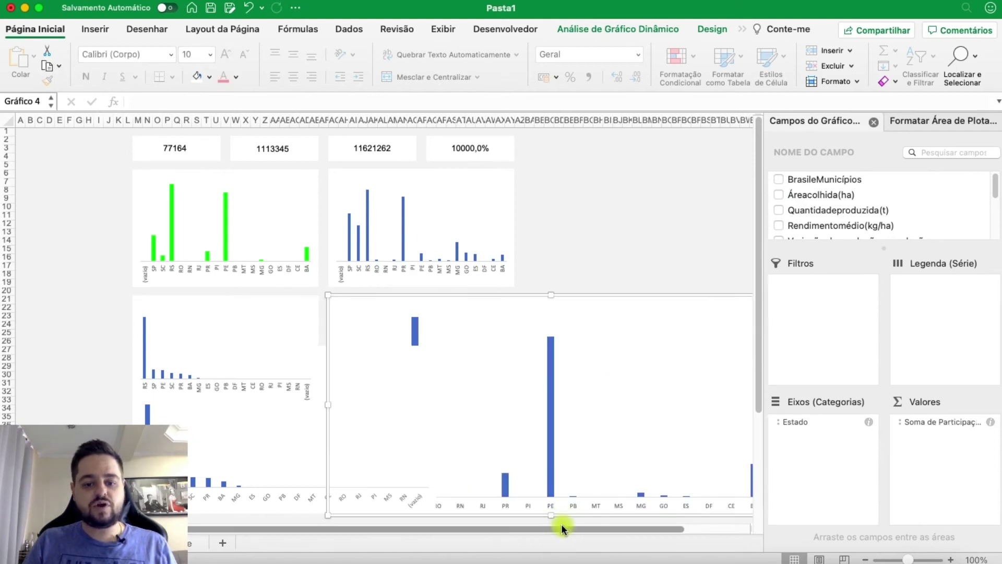
{"action": "left_click_drag", "start_coordinate": [562, 528], "coordinate": [597, 529]}
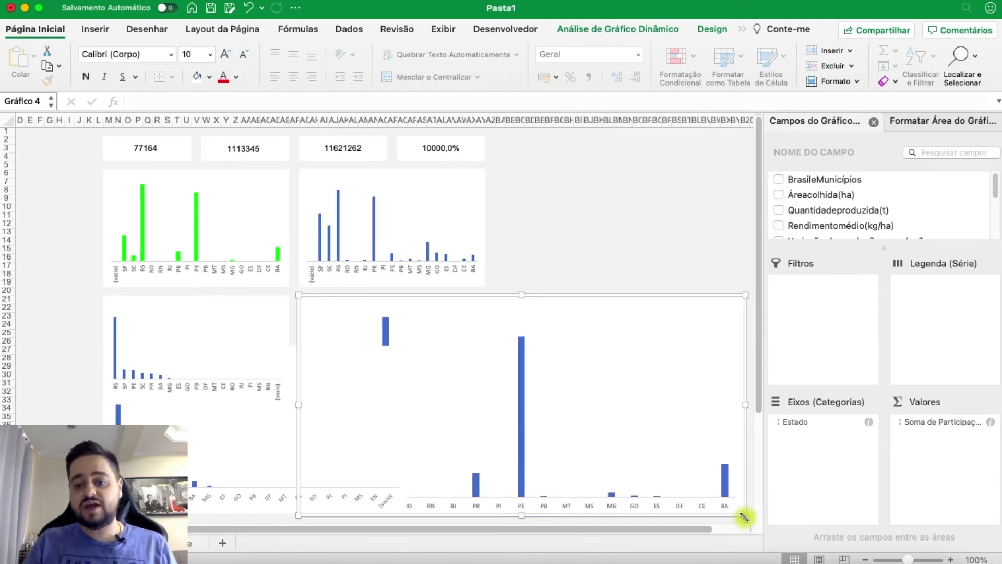
{"action": "left_click_drag", "start_coordinate": [744, 517], "coordinate": [484, 408]}
{"action": "left_click", "coordinate": [401, 453]}
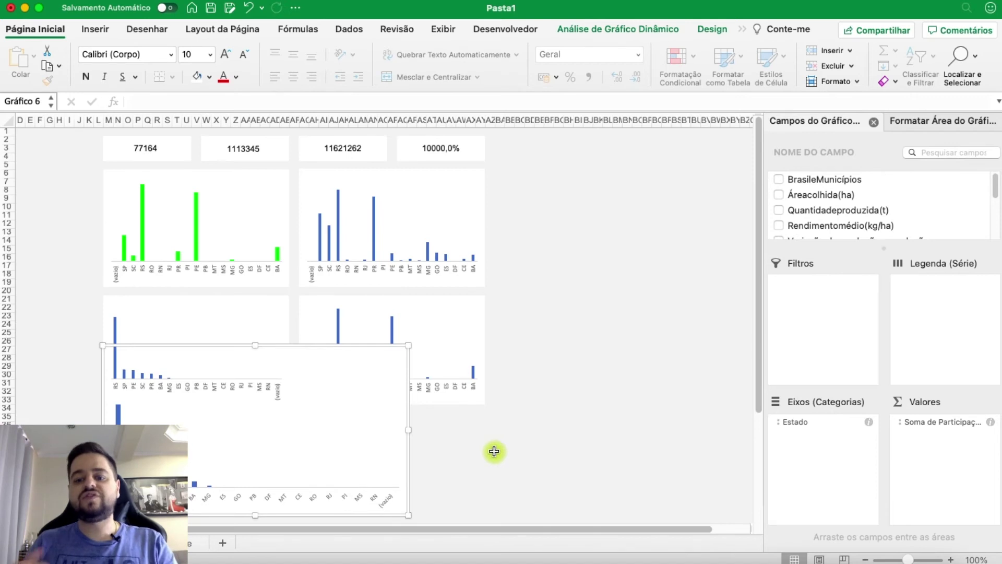
{"action": "key", "text": "Delete"}
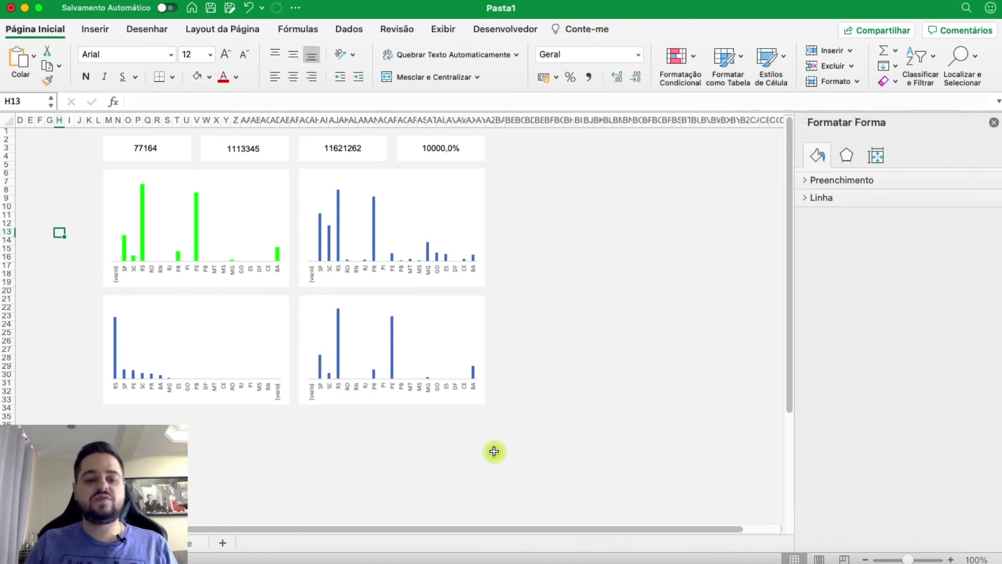
Look over the dashboard's arrangement of header cards and four charts, and return to the pivot tables on Planilha3
{"action": "left_click_drag", "start_coordinate": [608, 530], "coordinate": [532, 518]}
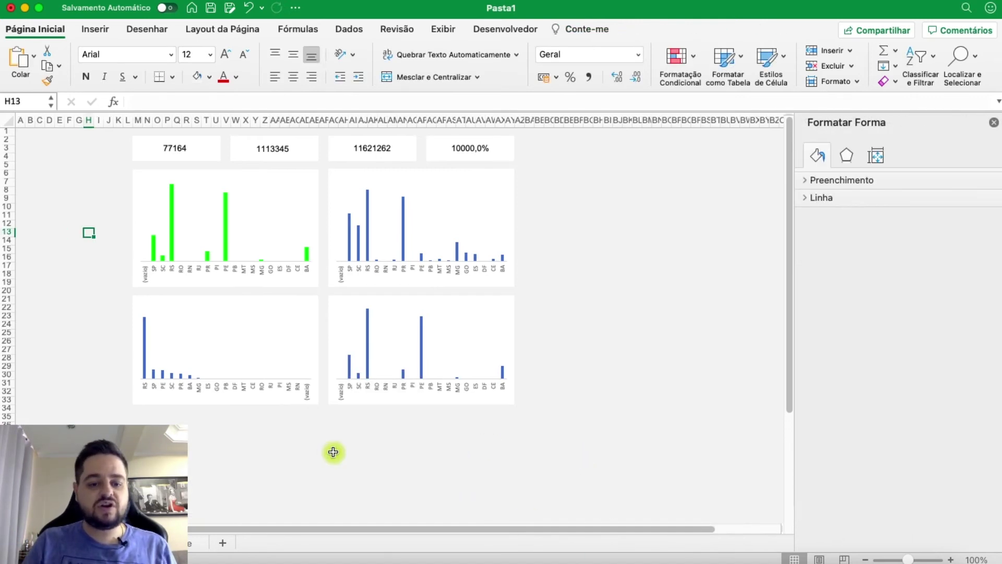
{"action": "scroll", "coordinate": [251, 354], "scroll_direction": "down", "scroll_amount": 1}
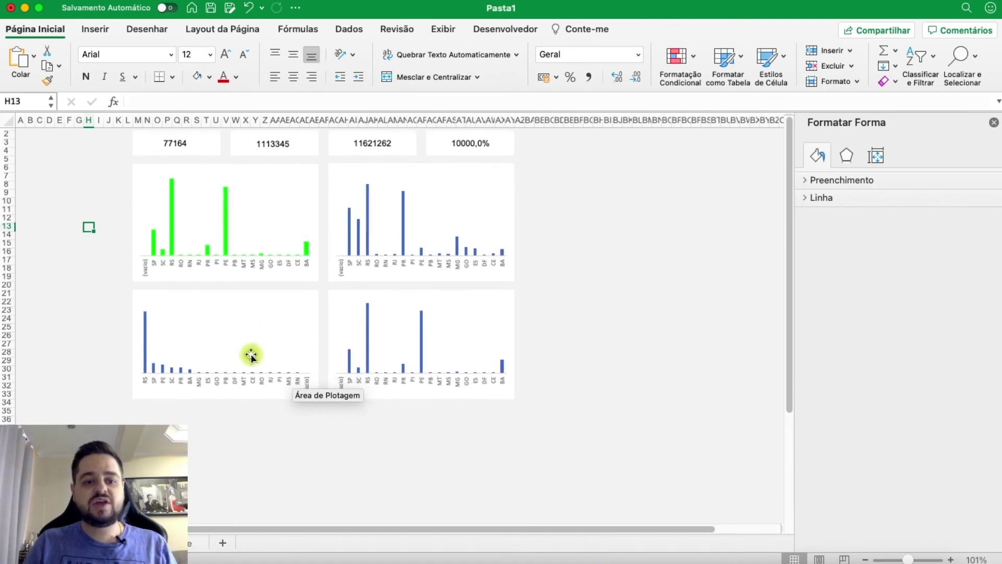
{"action": "scroll", "coordinate": [250, 483], "scroll_direction": "up", "scroll_amount": 1}
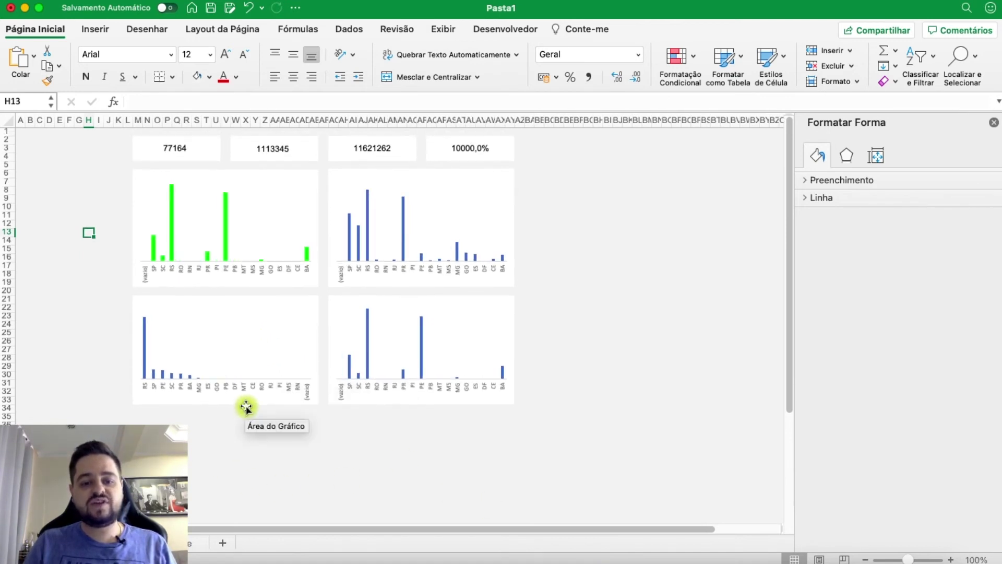
{"action": "scroll", "coordinate": [245, 406], "scroll_direction": "down", "scroll_amount": 1}
{"action": "left_click", "coordinate": [281, 448]}
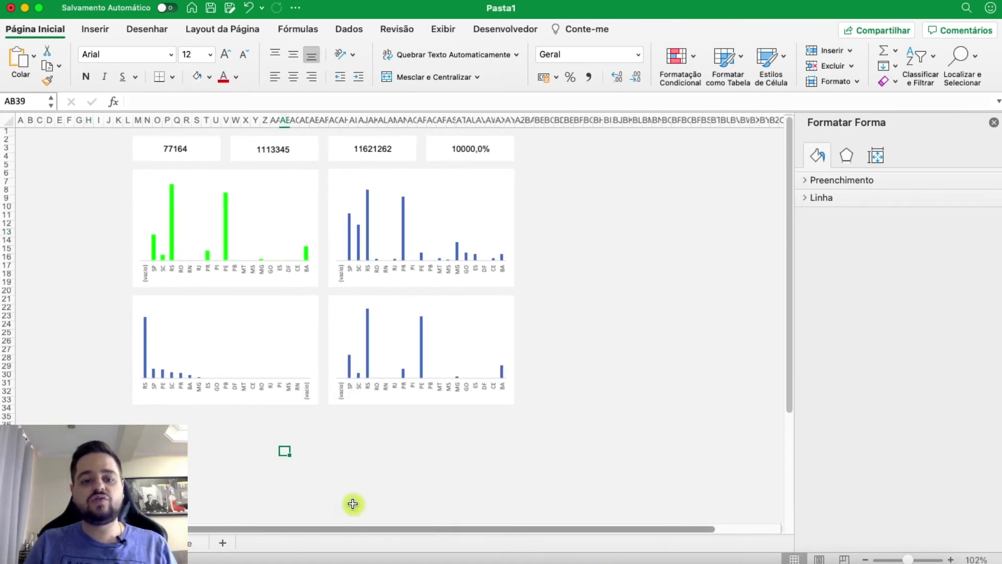
{"action": "scroll", "coordinate": [321, 218], "scroll_direction": "down", "scroll_amount": 1}
{"action": "scroll", "coordinate": [321, 219], "scroll_direction": "down", "scroll_amount": 1}
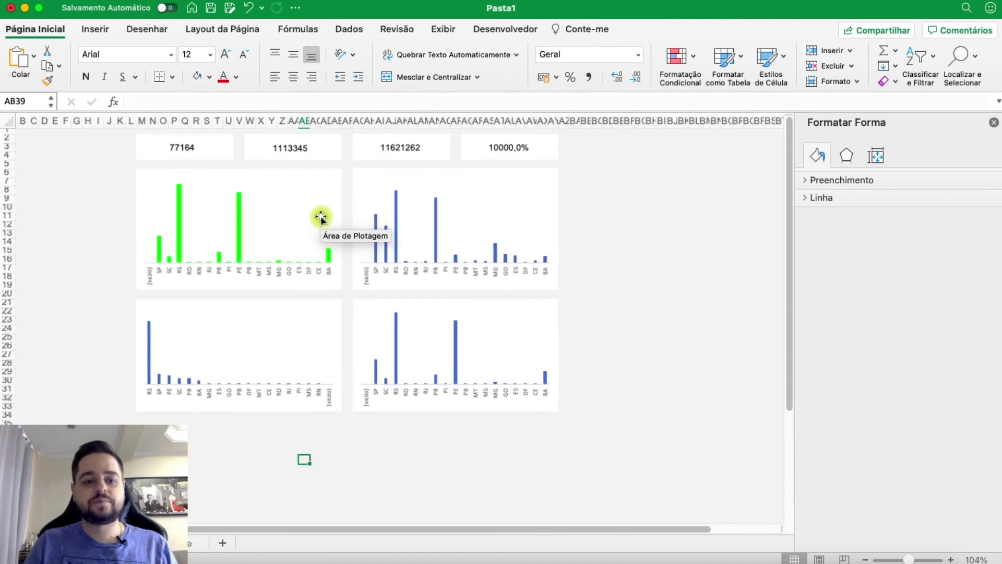
{"action": "scroll", "coordinate": [321, 234], "scroll_direction": "up", "scroll_amount": 1}
{"action": "scroll", "coordinate": [464, 479], "scroll_direction": "down", "scroll_amount": 6}
{"action": "scroll", "coordinate": [488, 475], "scroll_direction": "up", "scroll_amount": 3}
{"action": "scroll", "coordinate": [489, 475], "scroll_direction": "up", "scroll_amount": 4}
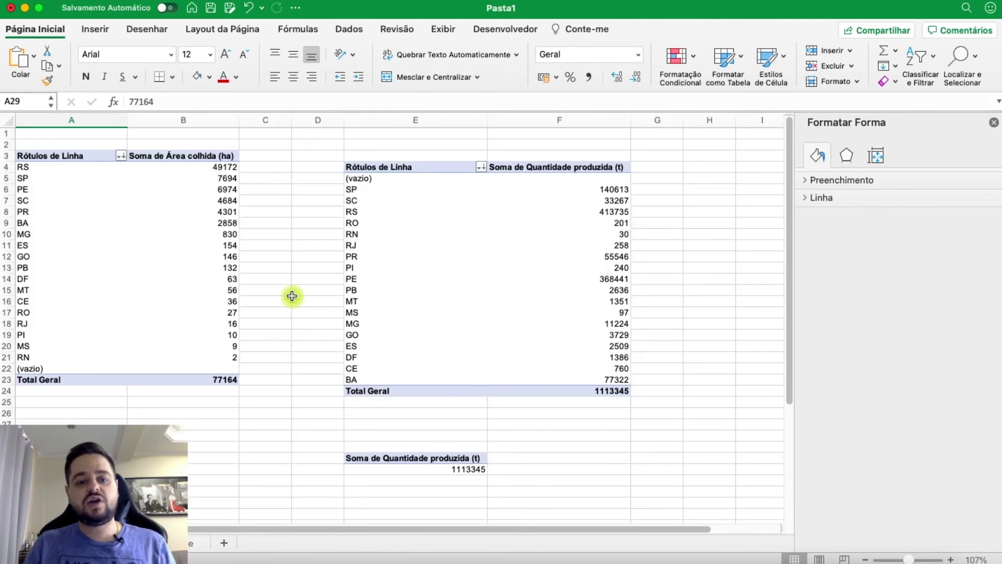
Insert slicers for Estado and Grupo de Rendimento from the Quantidade produzida pivot table
{"action": "left_click", "coordinate": [419, 256]}
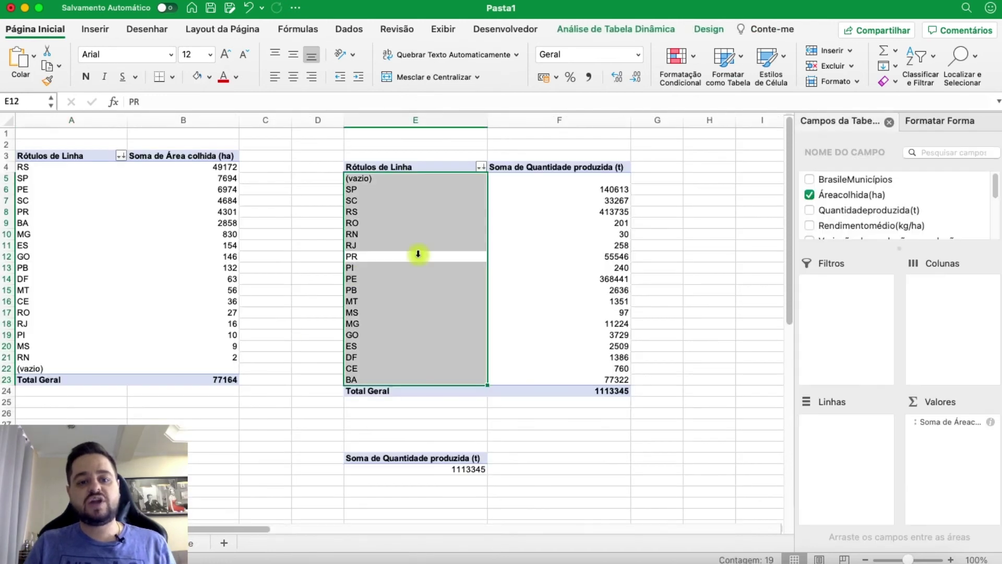
{"action": "left_click", "coordinate": [578, 31]}
{"action": "left_click", "coordinate": [392, 52]}
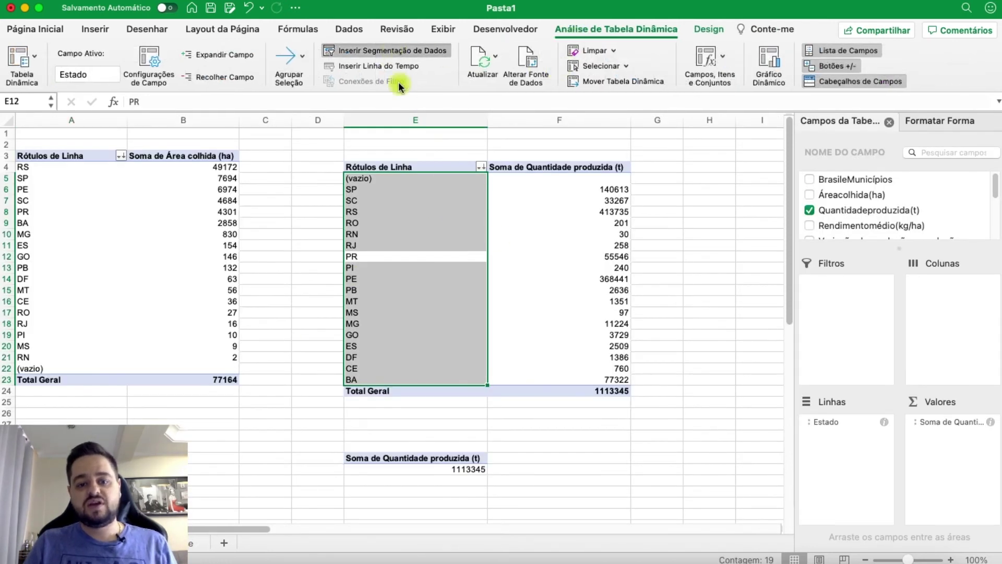
{"action": "scroll", "coordinate": [452, 171], "scroll_direction": "down", "scroll_amount": 5}
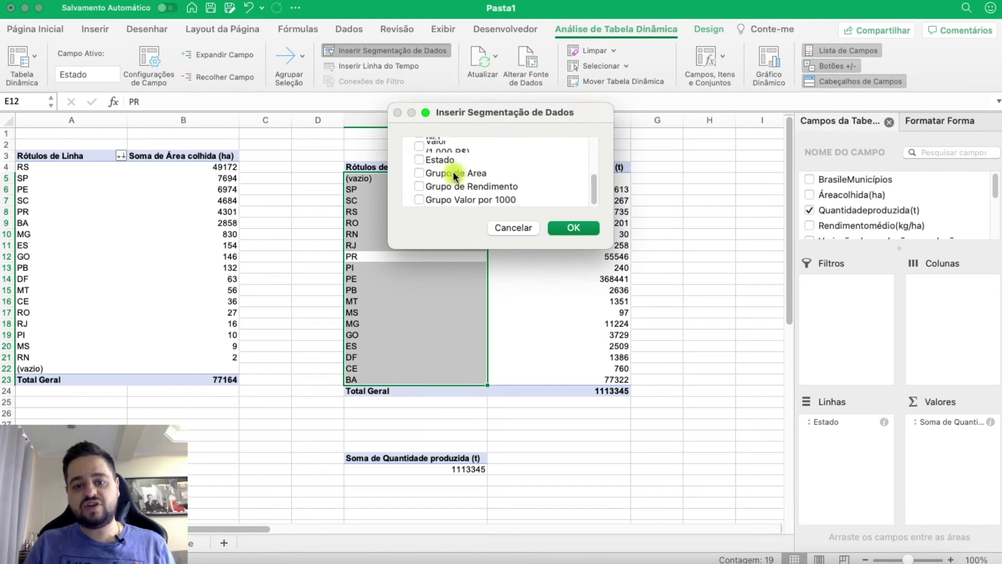
{"action": "left_click", "coordinate": [416, 165]}
{"action": "scroll", "coordinate": [428, 196], "scroll_direction": "up", "scroll_amount": 3}
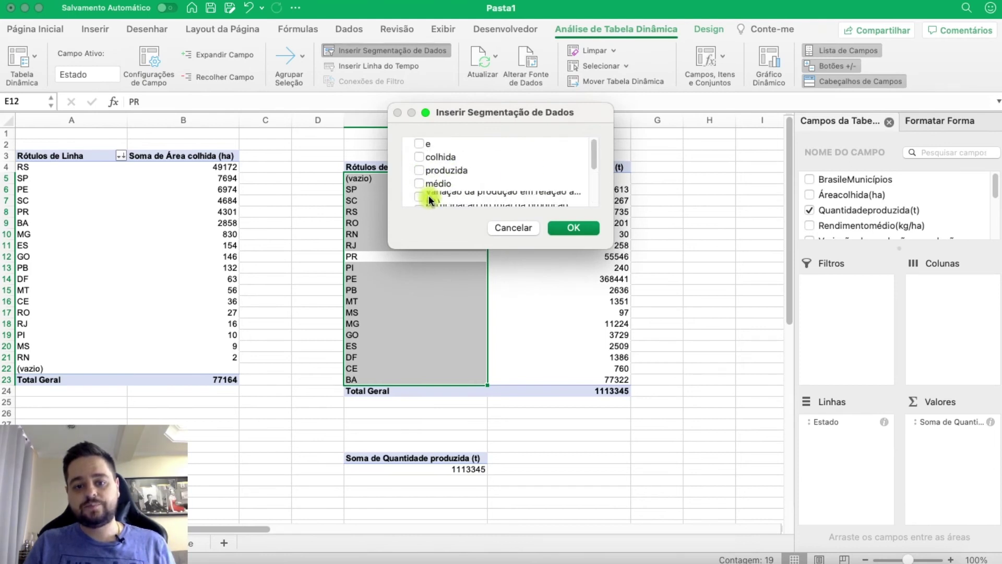
{"action": "scroll", "coordinate": [457, 170], "scroll_direction": "down", "scroll_amount": 3}
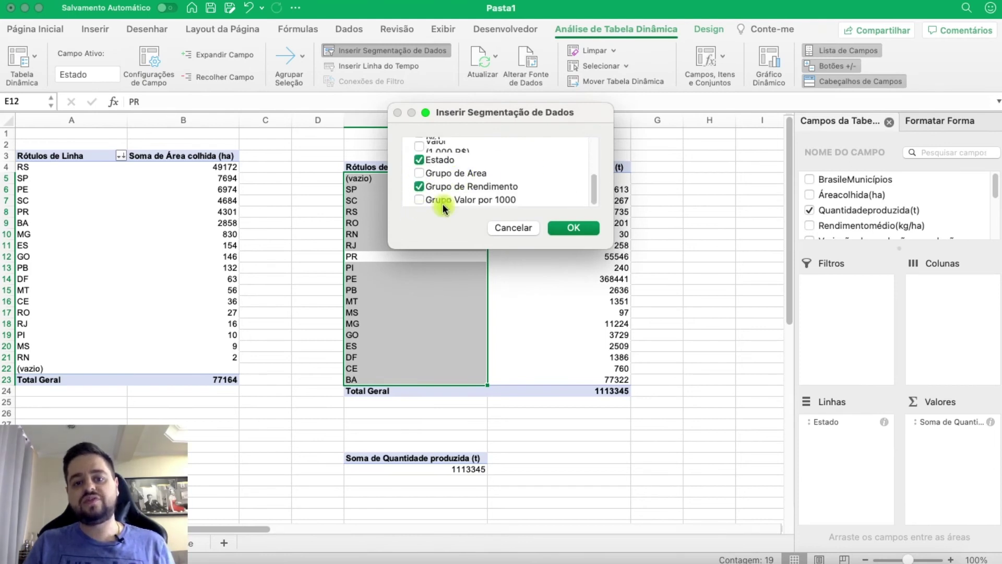
{"action": "left_click", "coordinate": [575, 228]}
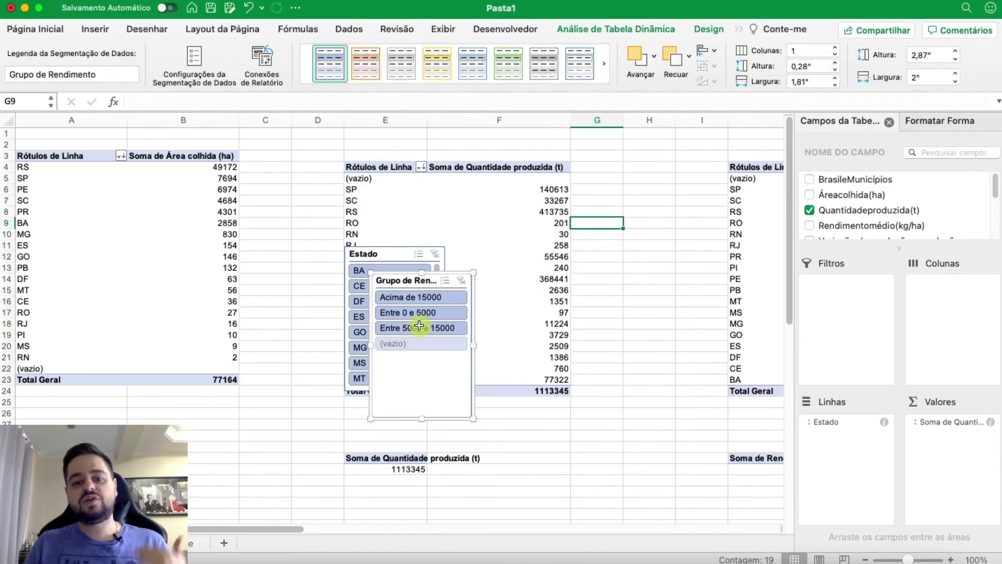
Move the two new slicers apart and copy both of them onto the dashboard sheet
{"action": "left_click_drag", "start_coordinate": [477, 282], "coordinate": [596, 266]}
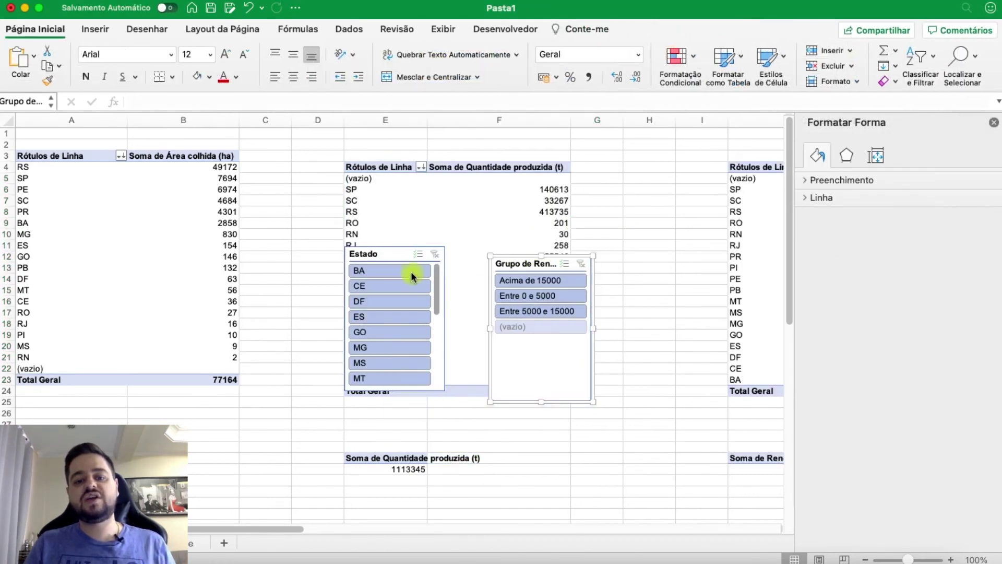
{"action": "right_click", "coordinate": [382, 260]}
{"action": "left_click", "coordinate": [358, 254]}
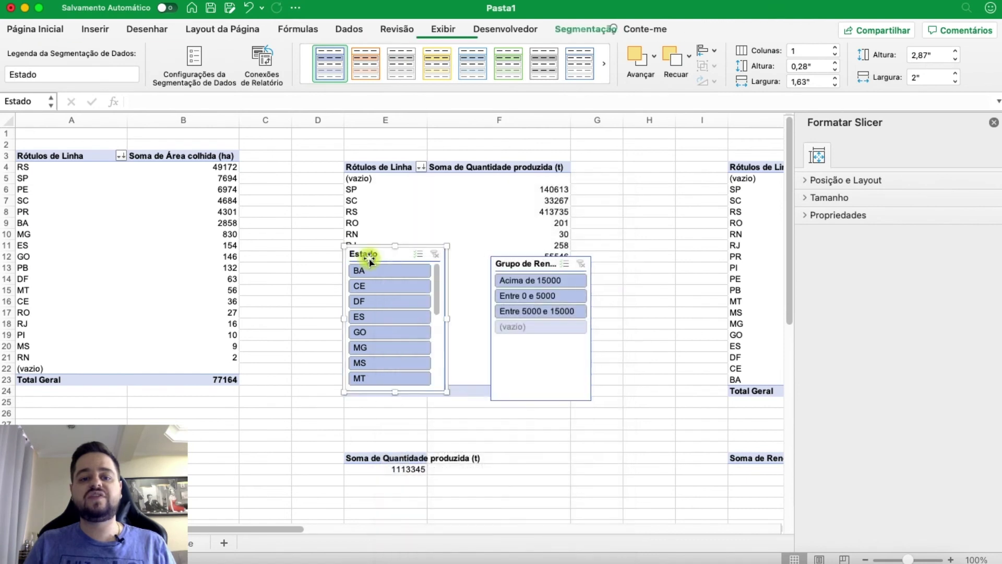
{"action": "left_click", "coordinate": [503, 264], "text": "shift"}
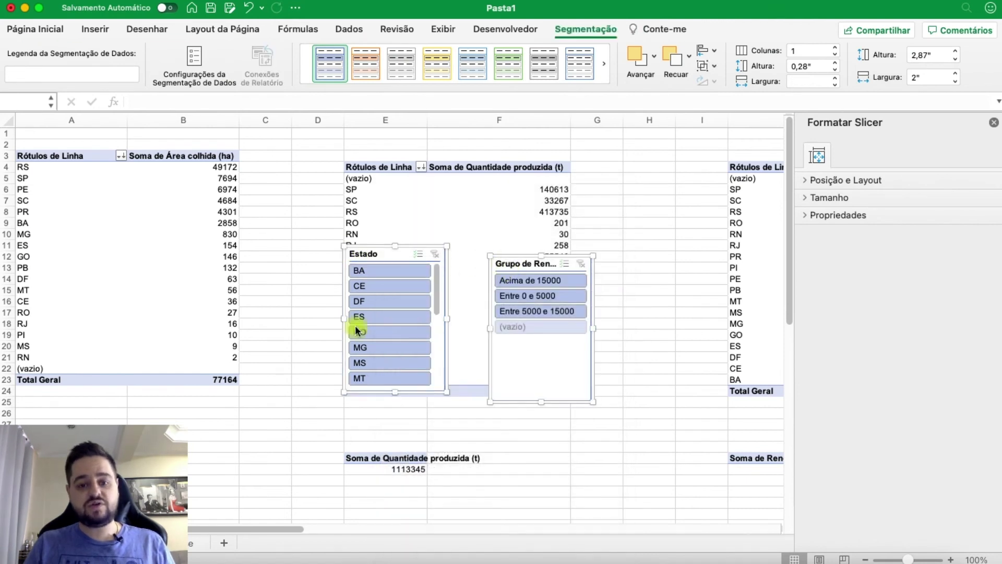
{"action": "left_click", "coordinate": [141, 543]}
{"action": "key", "text": "super+v"}
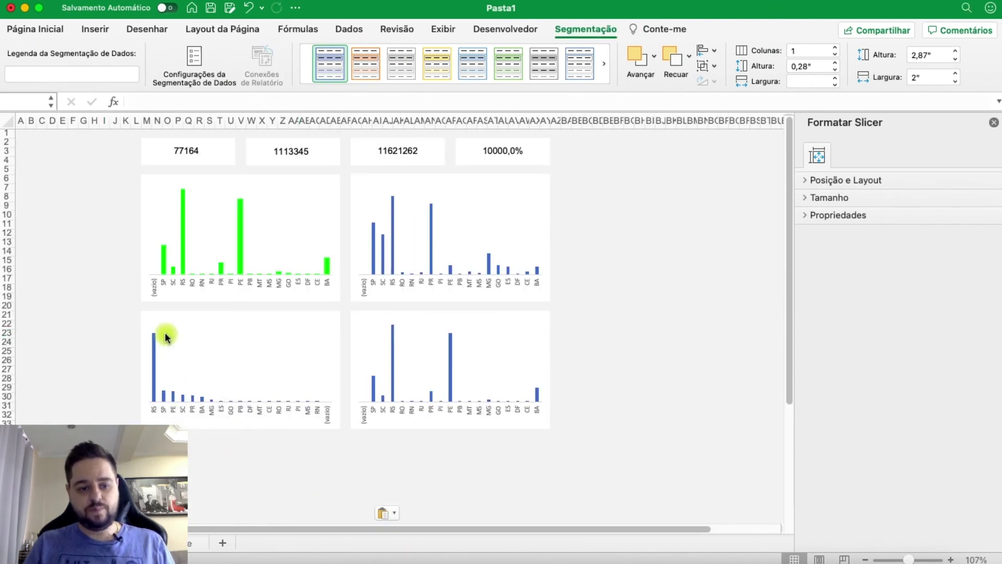
{"action": "left_click", "coordinate": [587, 416]}
Place the Estado slicer beside the first header card and stretch it down to the green chart's lower edge, 3,03" high
{"action": "left_click_drag", "start_coordinate": [149, 335], "coordinate": [70, 151]}
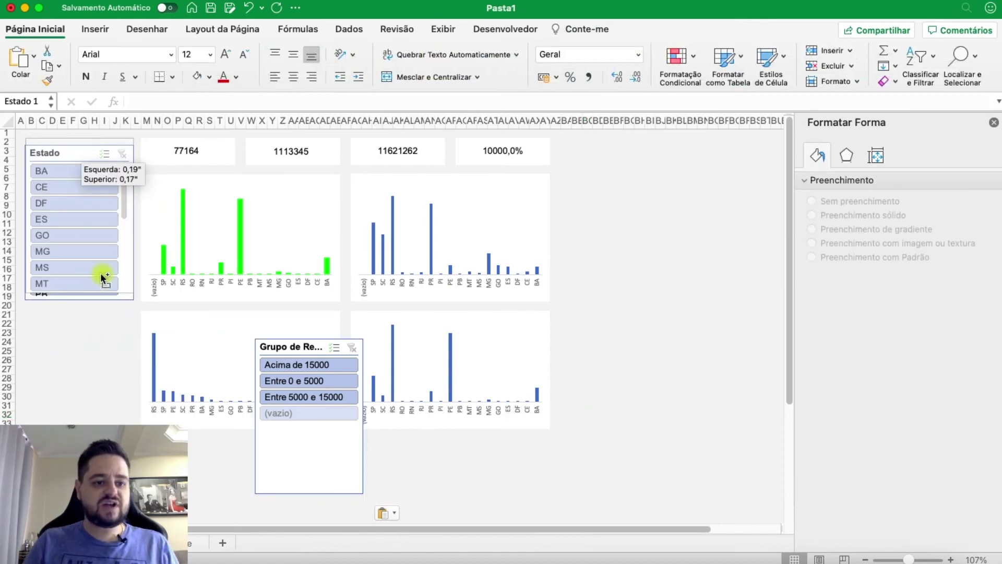
{"action": "left_click_drag", "start_coordinate": [80, 291], "coordinate": [80, 301]}
Place a Grupo de Rendimento slicer beneath the Estado slicer, delete its extra copy over the charts, and shorten it to 2,19" high
{"action": "left_click", "coordinate": [120, 334]}
{"action": "left_click_drag", "start_coordinate": [308, 348], "coordinate": [76, 319]}
{"action": "left_click", "coordinate": [296, 349]}
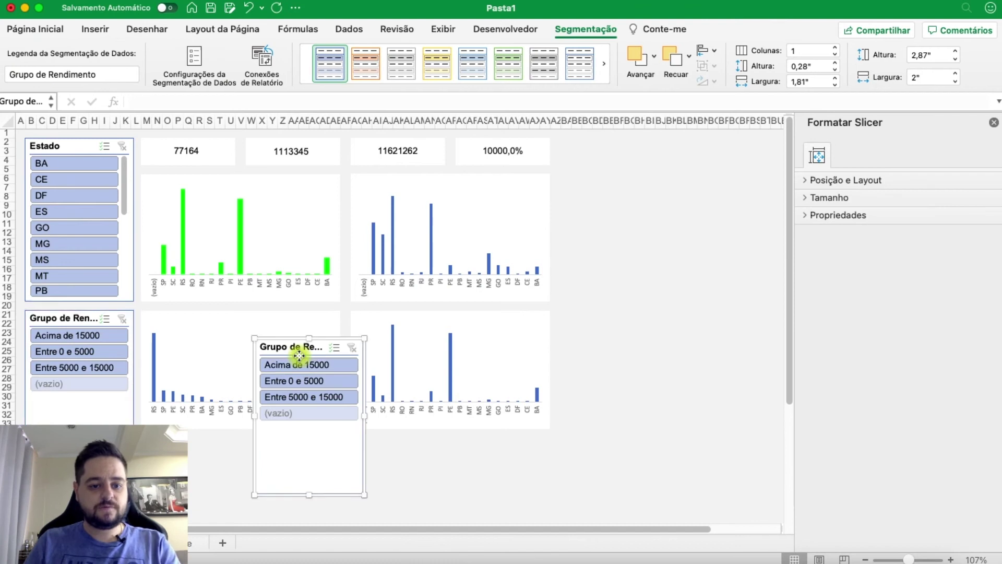
{"action": "key", "text": "Delete"}
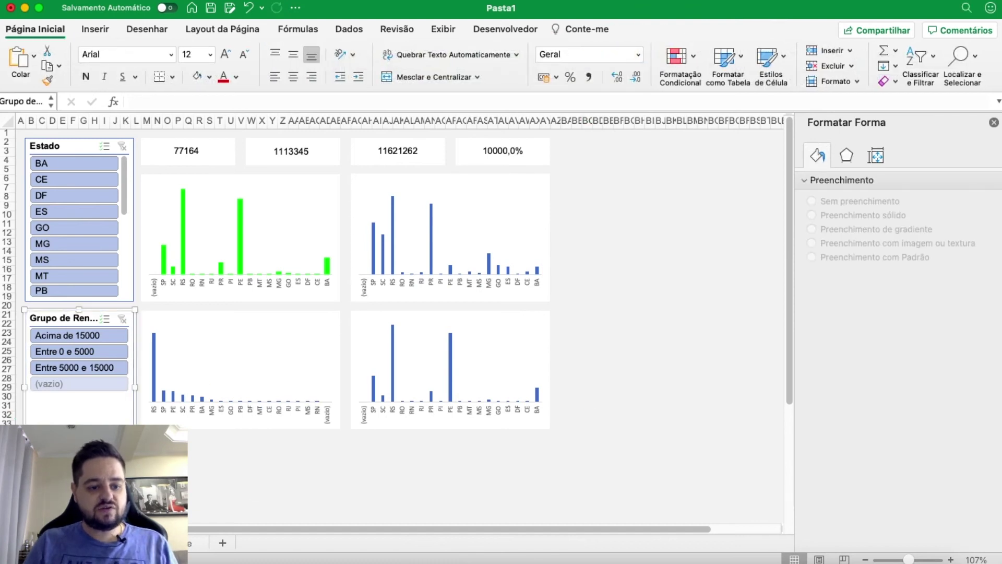
{"action": "left_click", "coordinate": [90, 421]}
{"action": "left_click_drag", "start_coordinate": [89, 428], "coordinate": [90, 429]}
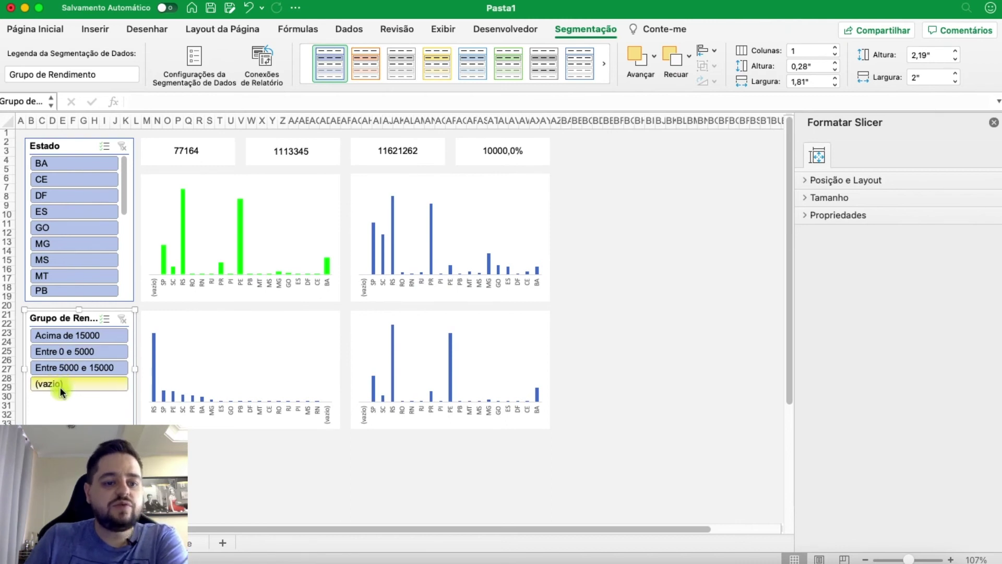
Set the Grupo de Rendimento slicer to hide items without data
{"action": "right_click", "coordinate": [66, 321]}
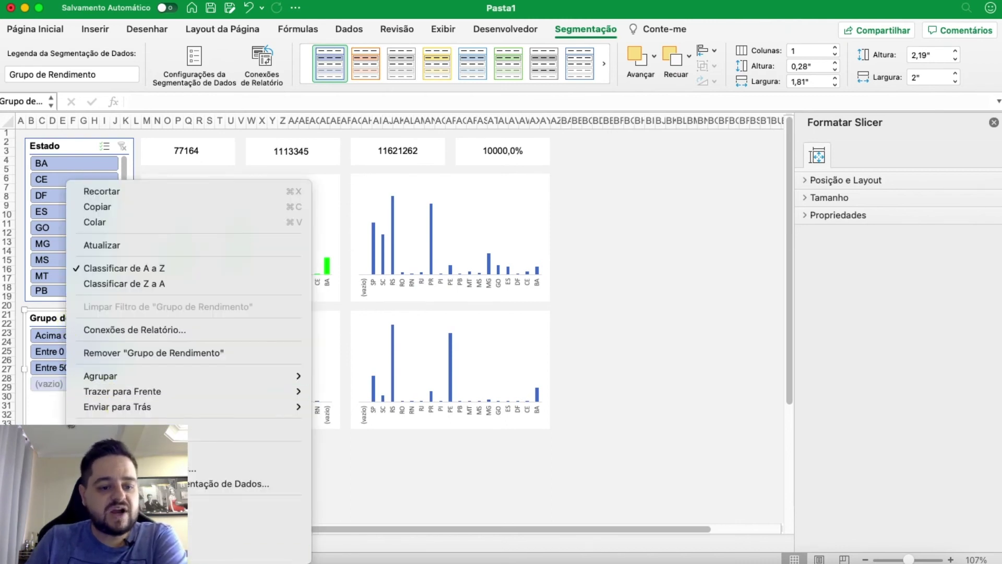
{"action": "left_click", "coordinate": [225, 482]}
{"action": "left_click", "coordinate": [524, 265]}
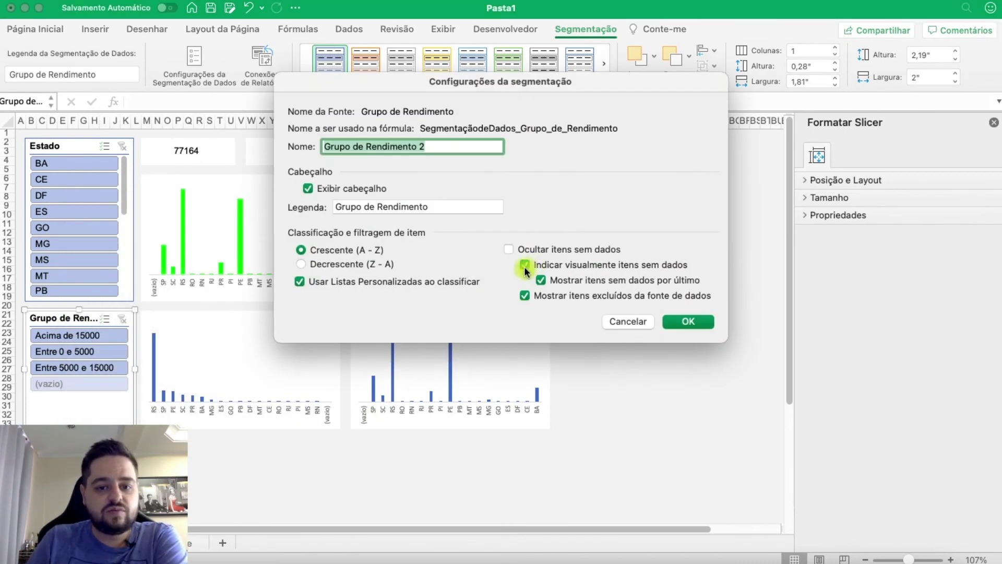
{"action": "left_click", "coordinate": [514, 250]}
{"action": "left_click", "coordinate": [688, 322]}
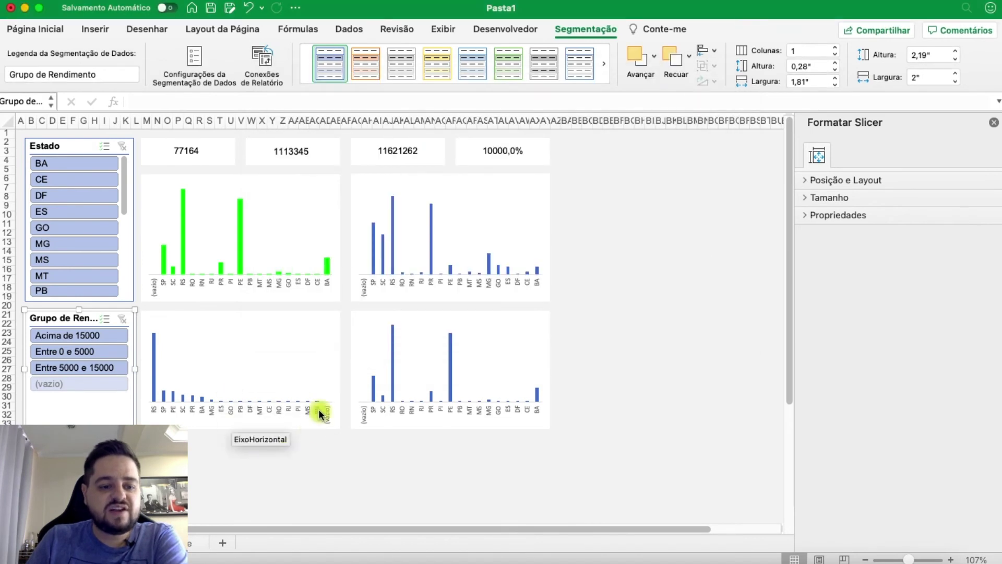
Set the Estado slicer to hide items without data and arrange its buttons in 3 columns
{"action": "right_click", "coordinate": [76, 156]}
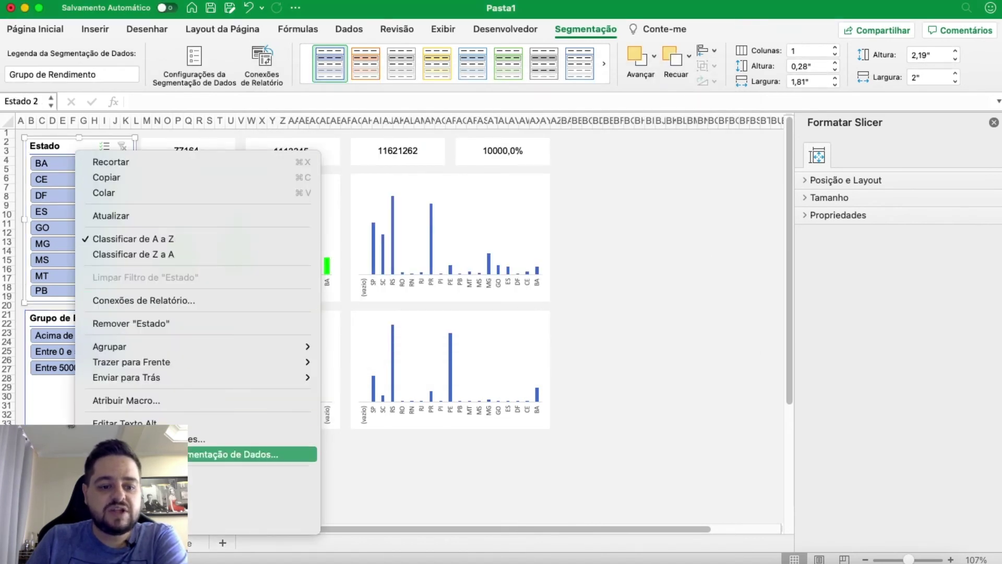
{"action": "left_click", "coordinate": [224, 455]}
{"action": "left_click", "coordinate": [509, 249]}
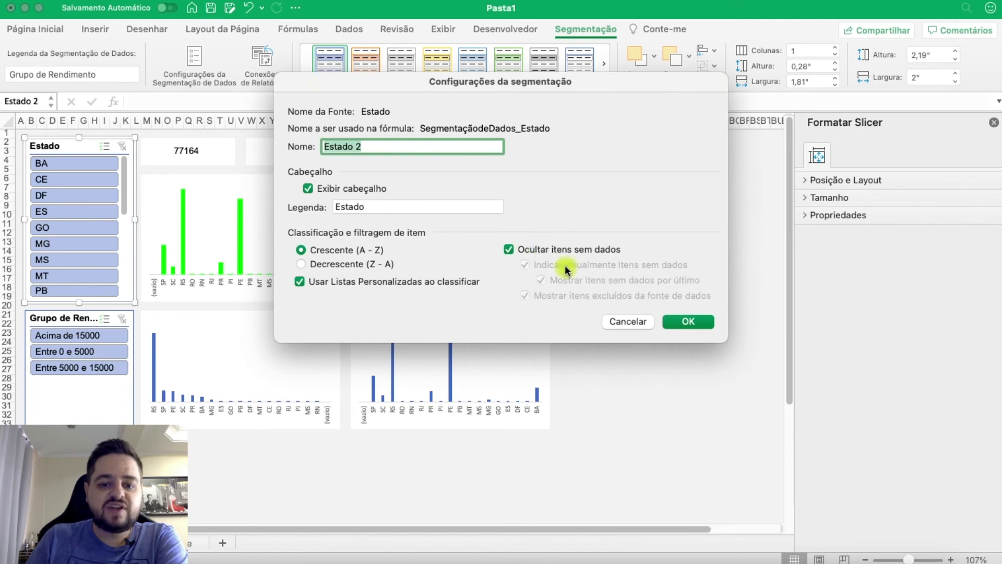
{"action": "left_click", "coordinate": [694, 320]}
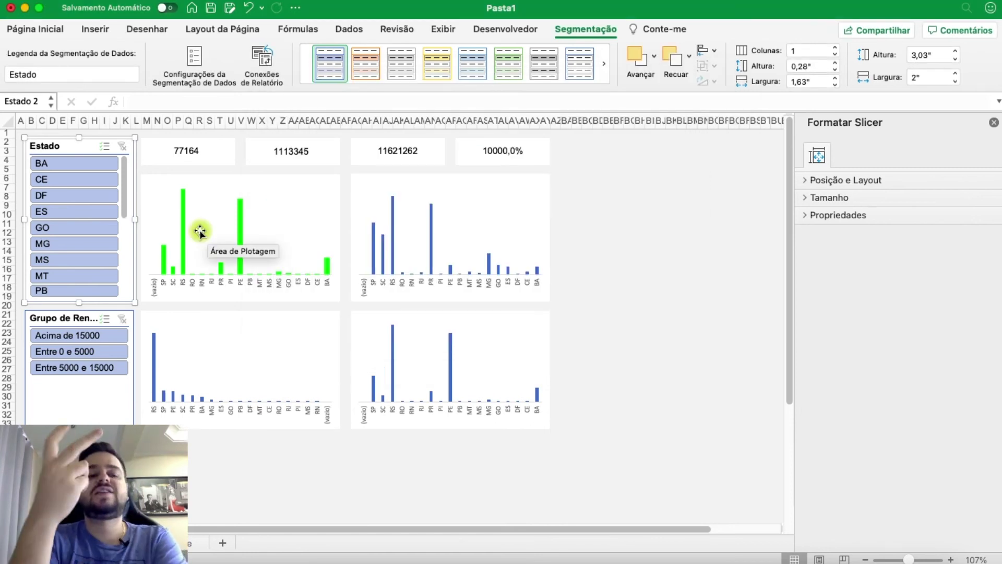
{"action": "left_click", "coordinate": [835, 47]}
{"action": "left_click", "coordinate": [835, 47]}
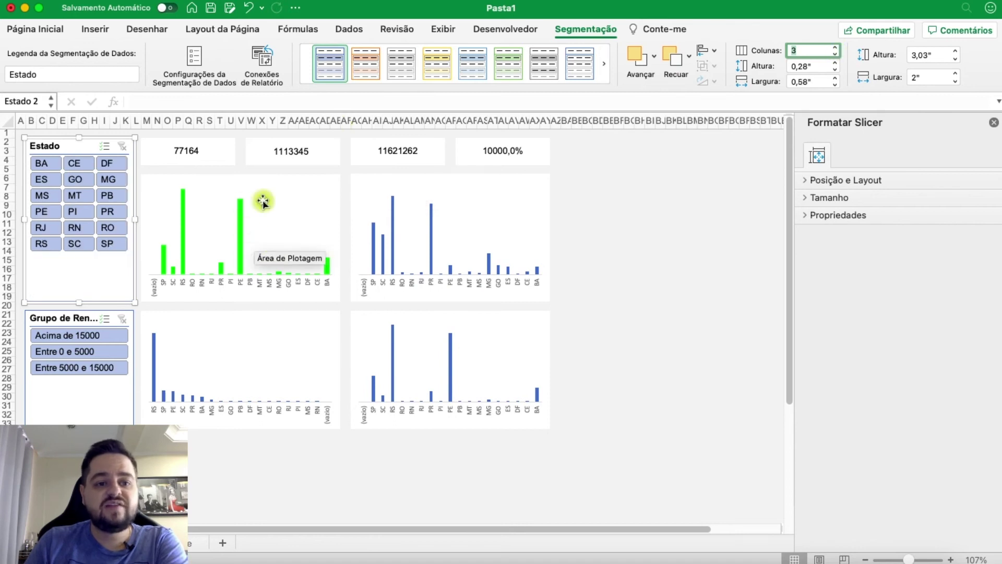
Connect the Estado slicer to all the pivot tables on Planilha3, Tabela dinâmica8 through Tabela dinâmica15
{"action": "right_click", "coordinate": [73, 151]}
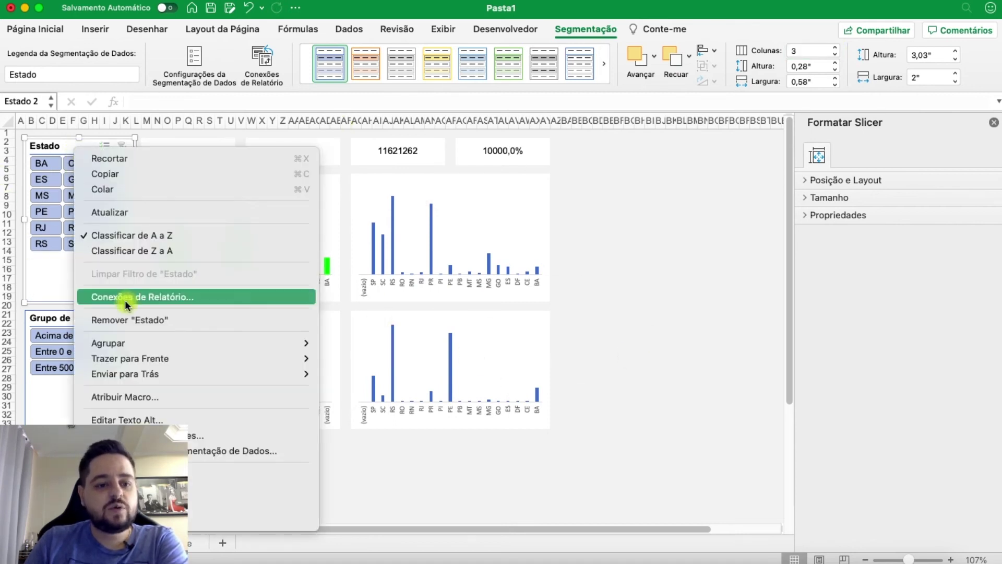
{"action": "left_click", "coordinate": [187, 300]}
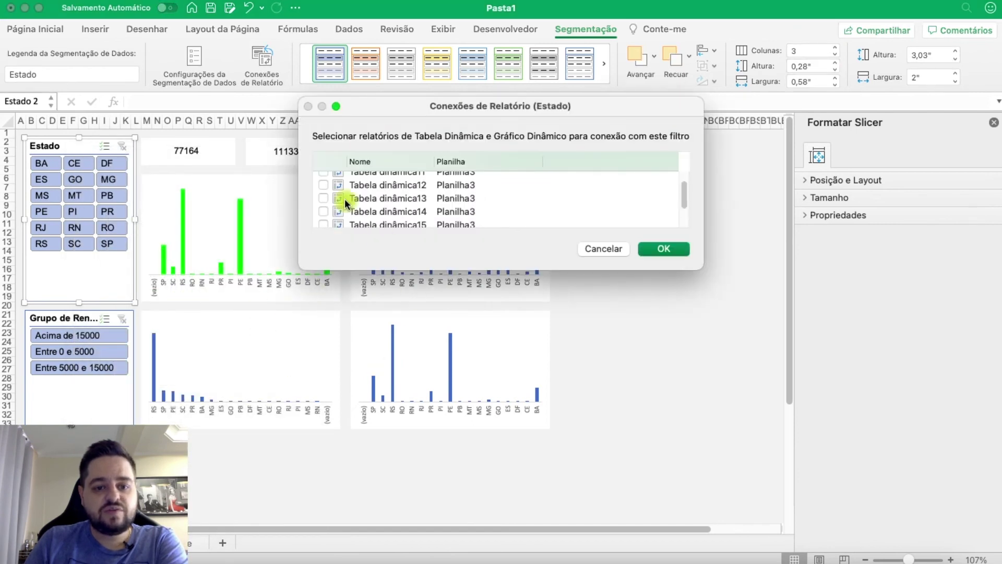
{"action": "scroll", "coordinate": [344, 201], "scroll_direction": "up", "scroll_amount": 2}
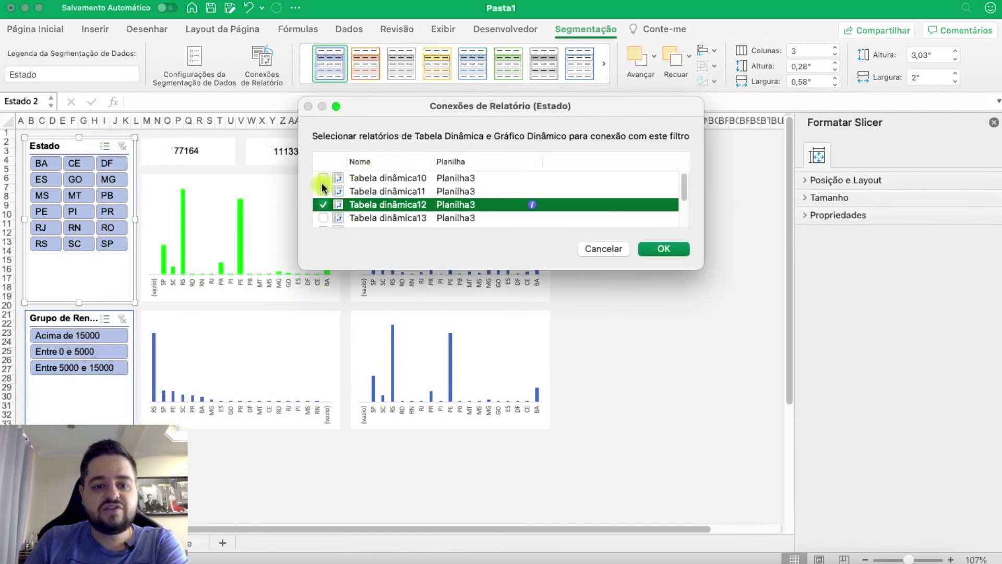
{"action": "scroll", "coordinate": [327, 215], "scroll_direction": "down", "scroll_amount": 3}
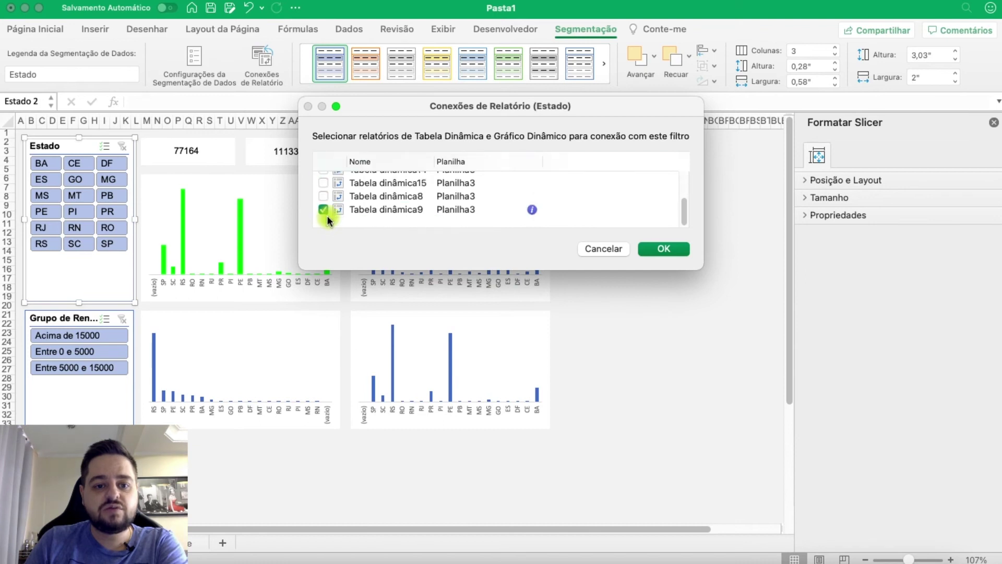
{"action": "left_click", "coordinate": [325, 194]}
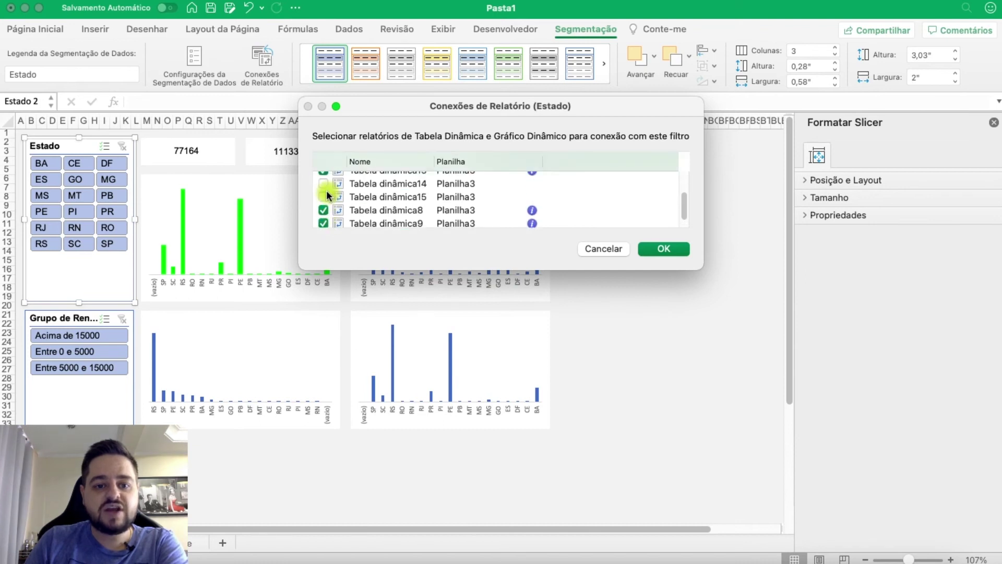
{"action": "left_click", "coordinate": [687, 255]}
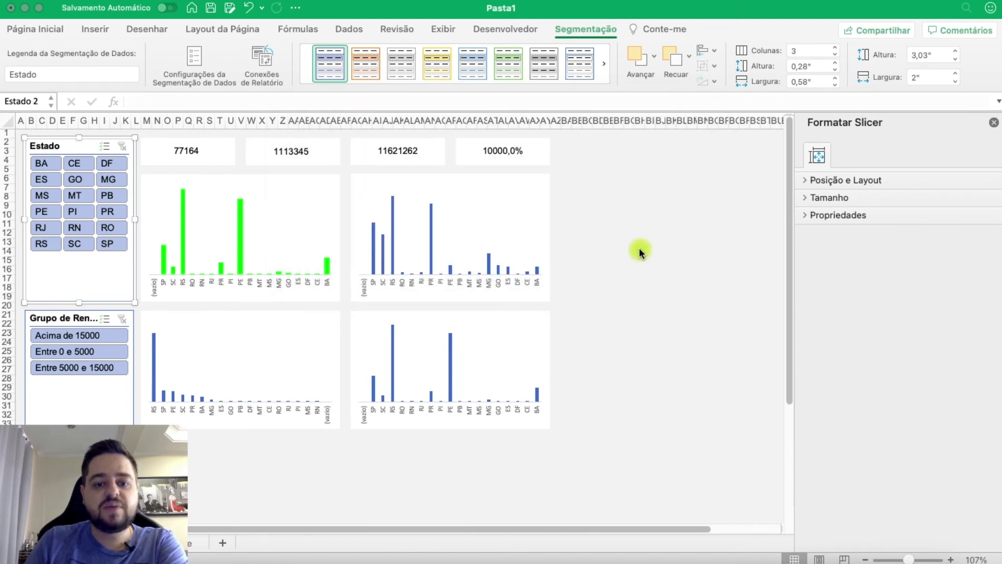
{"action": "right_click", "coordinate": [65, 315]}
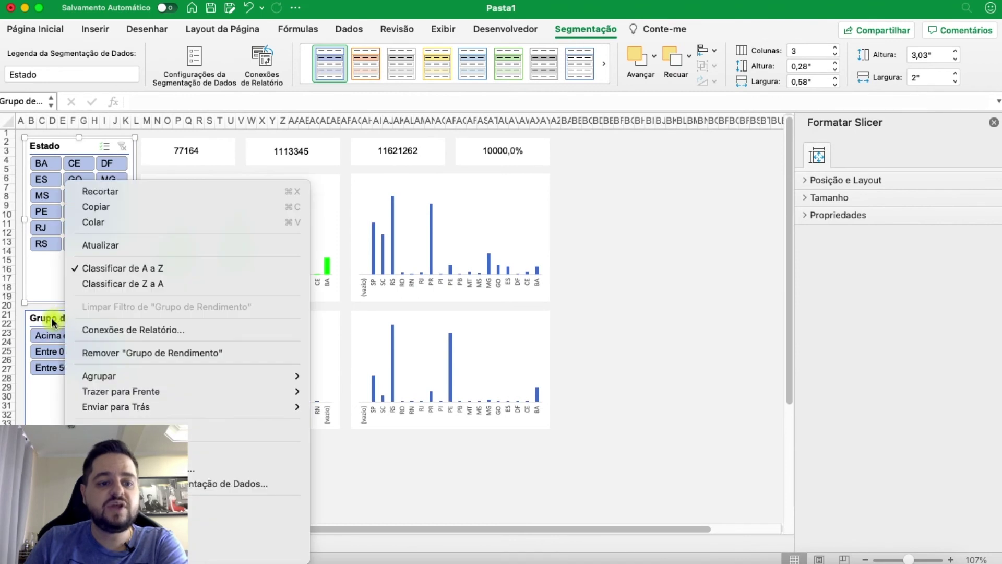
{"action": "left_click", "coordinate": [55, 321]}
{"action": "right_click", "coordinate": [58, 321]}
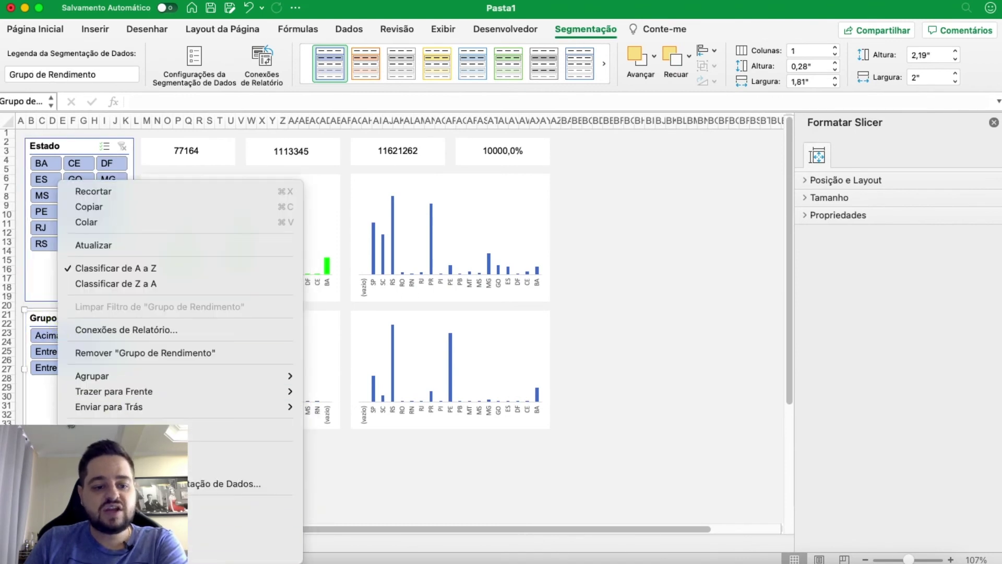
{"action": "left_click", "coordinate": [206, 483]}
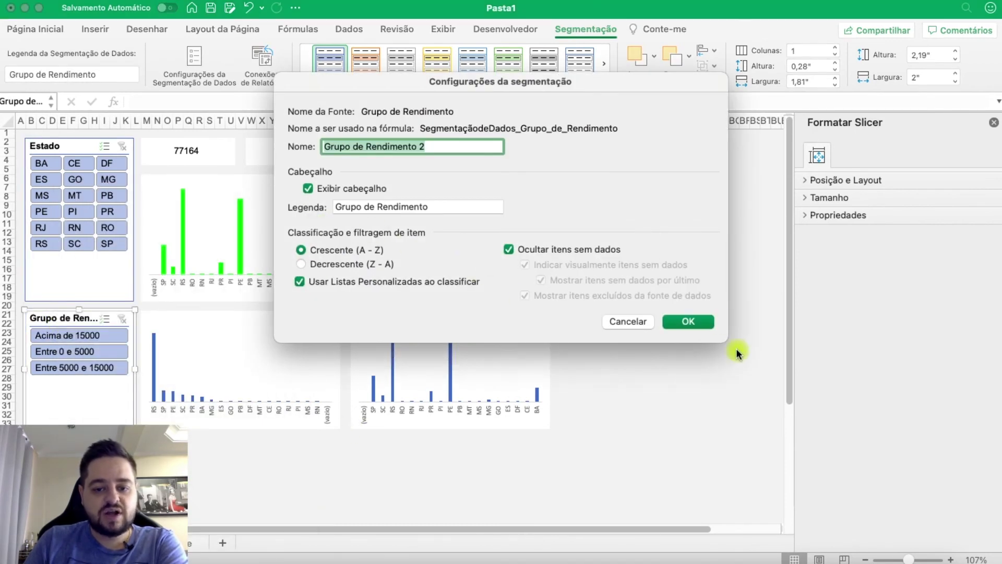
{"action": "left_click", "coordinate": [639, 321]}
Connect the Grupo de Rendimento slicer to all the pivot tables on Planilha3, Tabela dinâmica8 through Tabela dinâmica15
{"action": "right_click", "coordinate": [63, 322]}
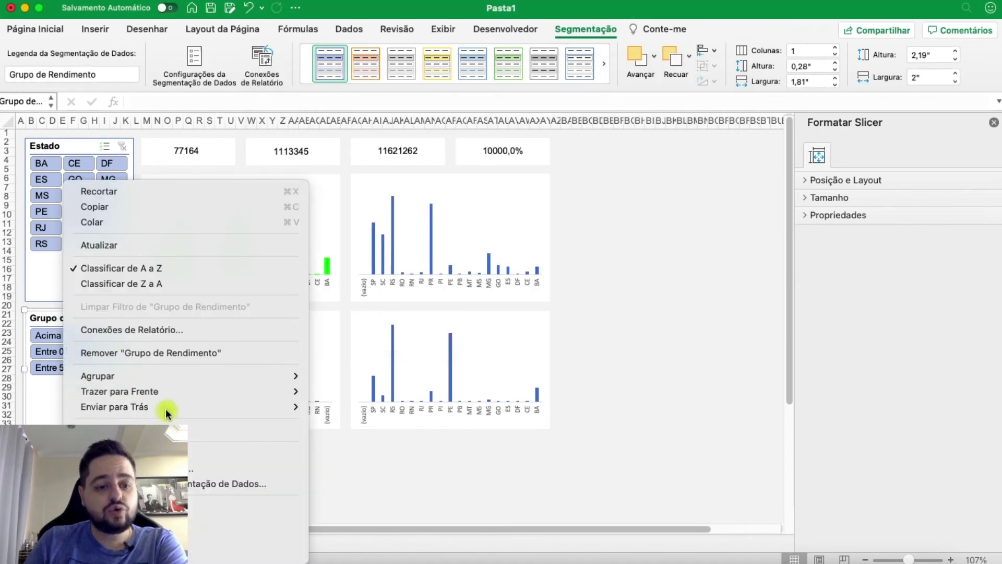
{"action": "left_click", "coordinate": [187, 330]}
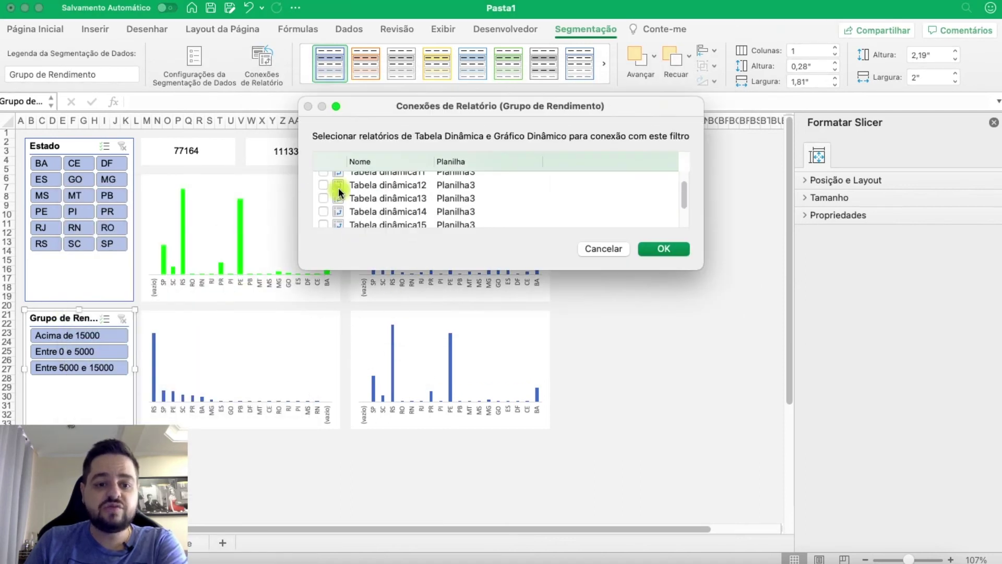
{"action": "scroll", "coordinate": [334, 194], "scroll_direction": "down", "scroll_amount": 3}
{"action": "left_click", "coordinate": [325, 183]}
{"action": "scroll", "coordinate": [326, 184], "scroll_direction": "up", "scroll_amount": 3}
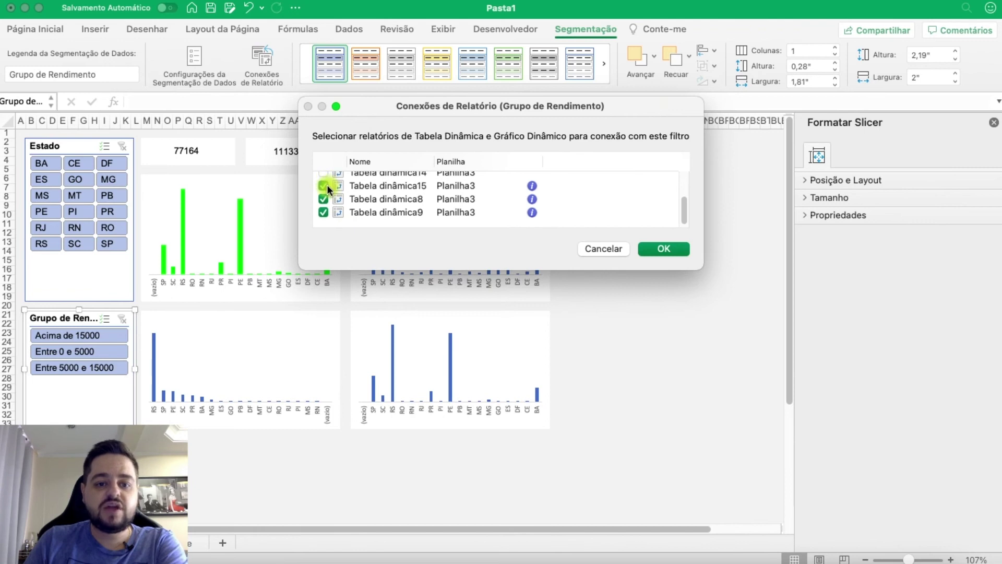
{"action": "left_click", "coordinate": [324, 217]}
{"action": "scroll", "coordinate": [327, 212], "scroll_direction": "down", "scroll_amount": 1}
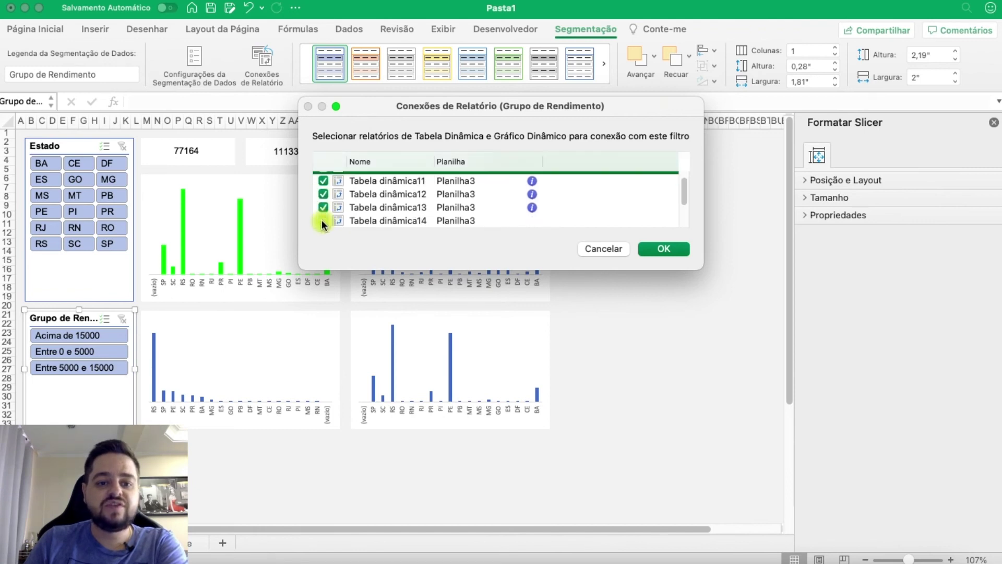
{"action": "left_click", "coordinate": [322, 220]}
{"action": "scroll", "coordinate": [324, 217], "scroll_direction": "up", "scroll_amount": 1}
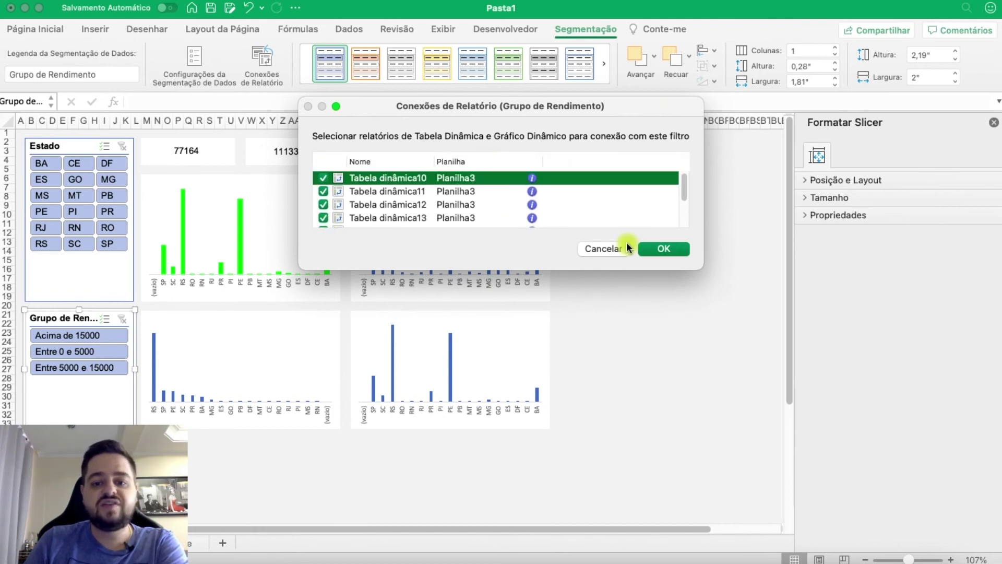
{"action": "left_click", "coordinate": [649, 250]}
Test the connections by filtering the dashboard to RS in the Estado slicer, and clear that filter
{"action": "left_click", "coordinate": [619, 288]}
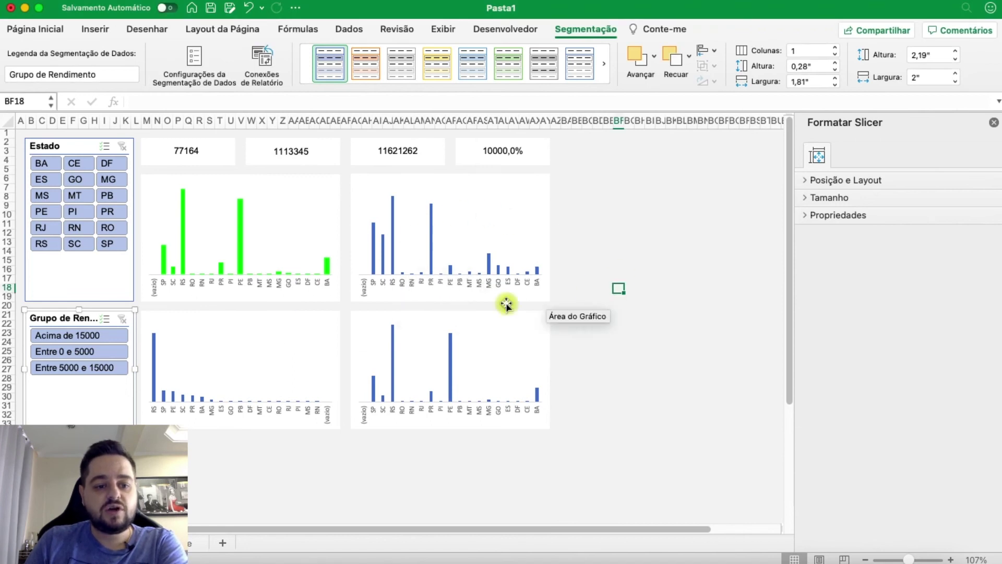
{"action": "left_click", "coordinate": [48, 244]}
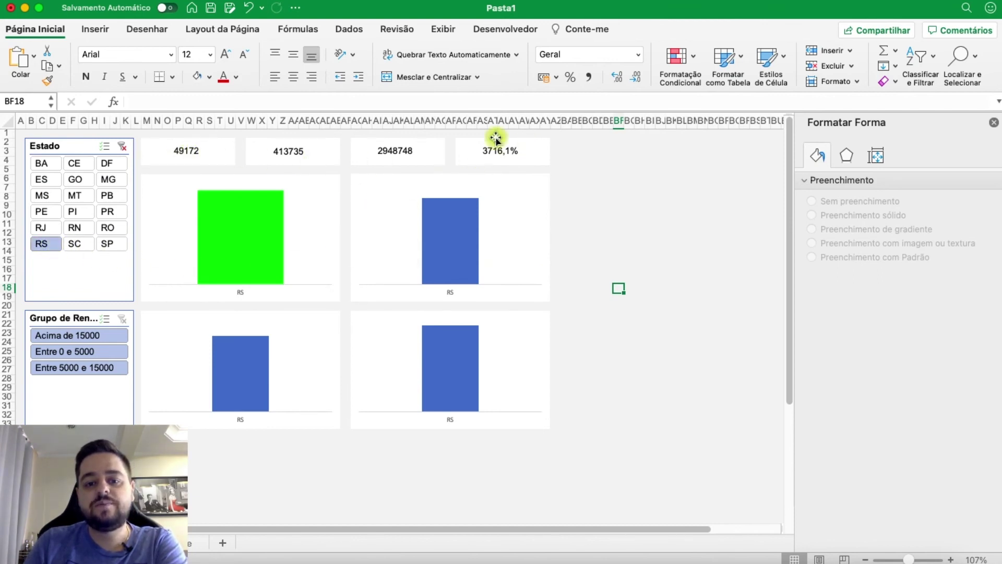
{"action": "left_click", "coordinate": [121, 146]}
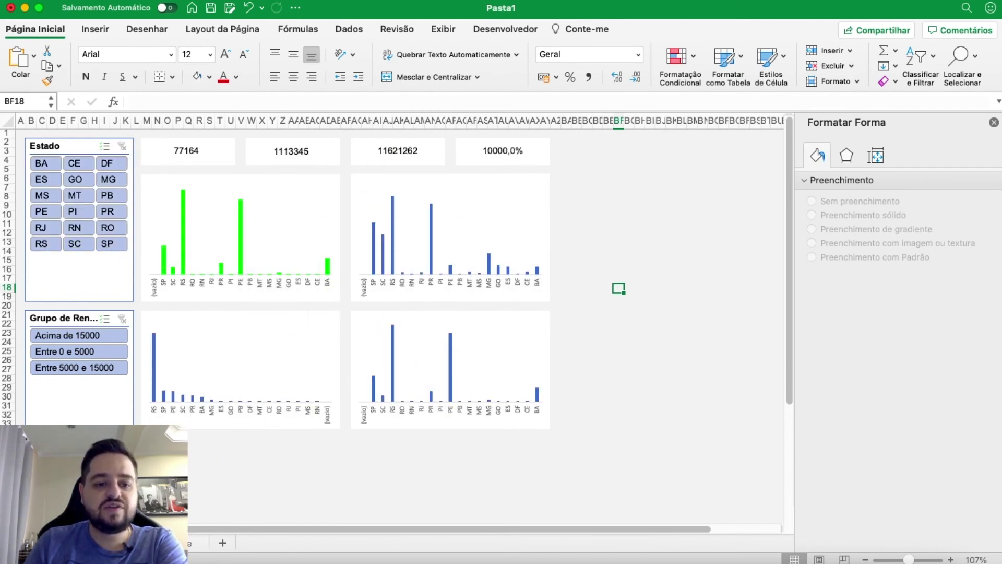
Insert an "Área Total" text box in the first header card's upper-left corner and shift that card's value to its lower right
{"action": "left_click", "coordinate": [101, 32]}
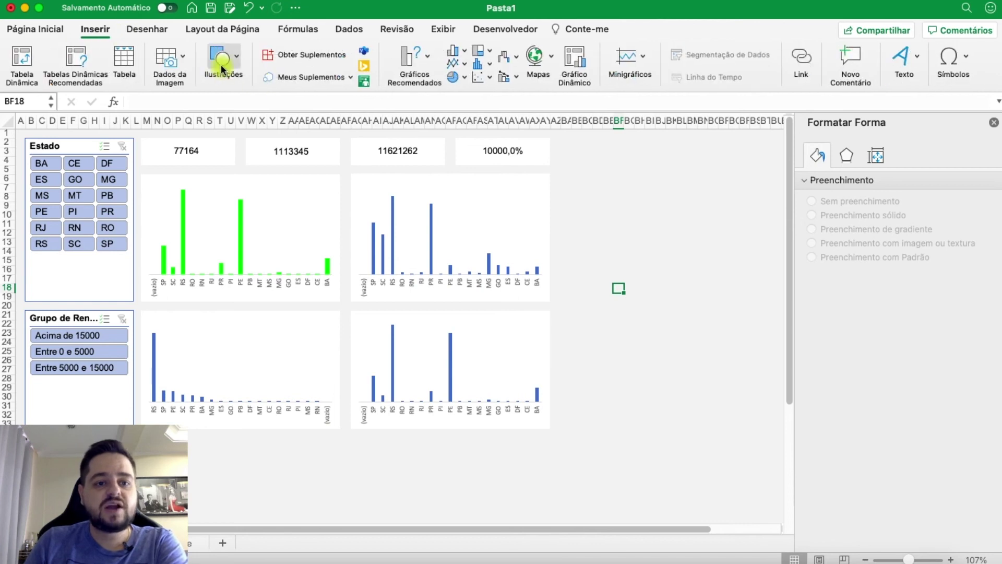
{"action": "left_click", "coordinate": [221, 68]}
{"action": "left_click", "coordinate": [174, 102]}
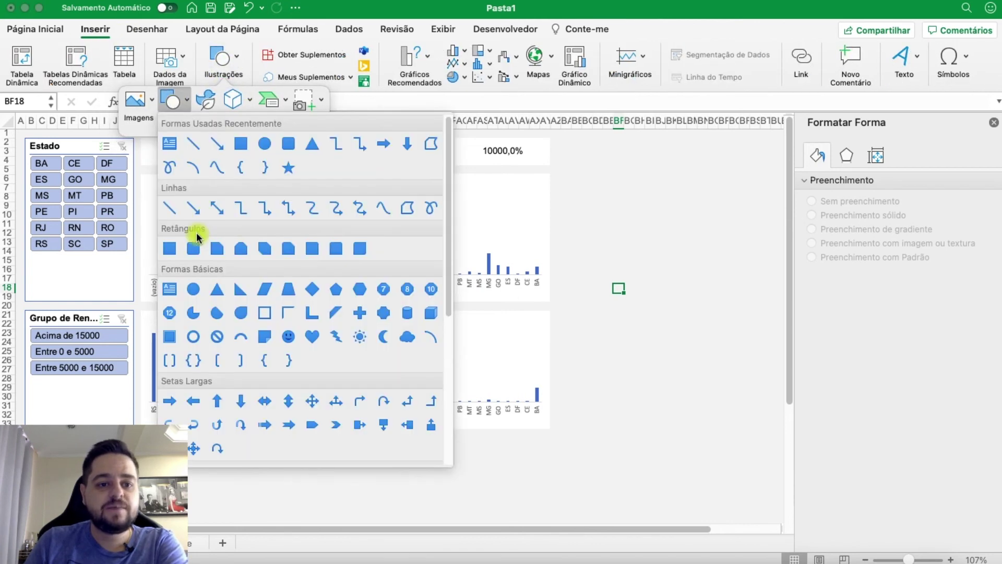
{"action": "left_click", "coordinate": [585, 282]}
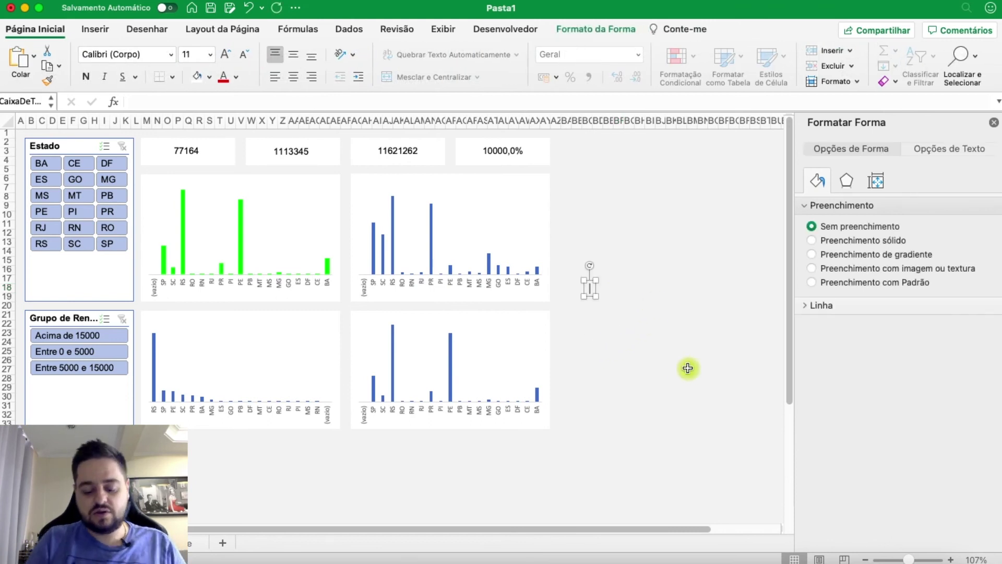
{"action": "key", "text": "BackSpace"}
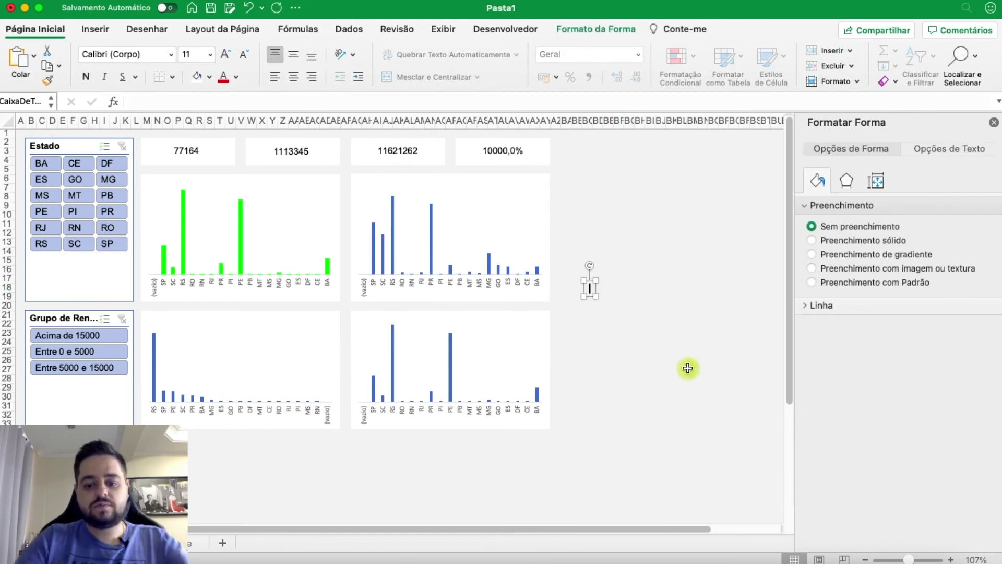
{"action": "type", "text": "A"}
{"action": "type", "text": "rea"}
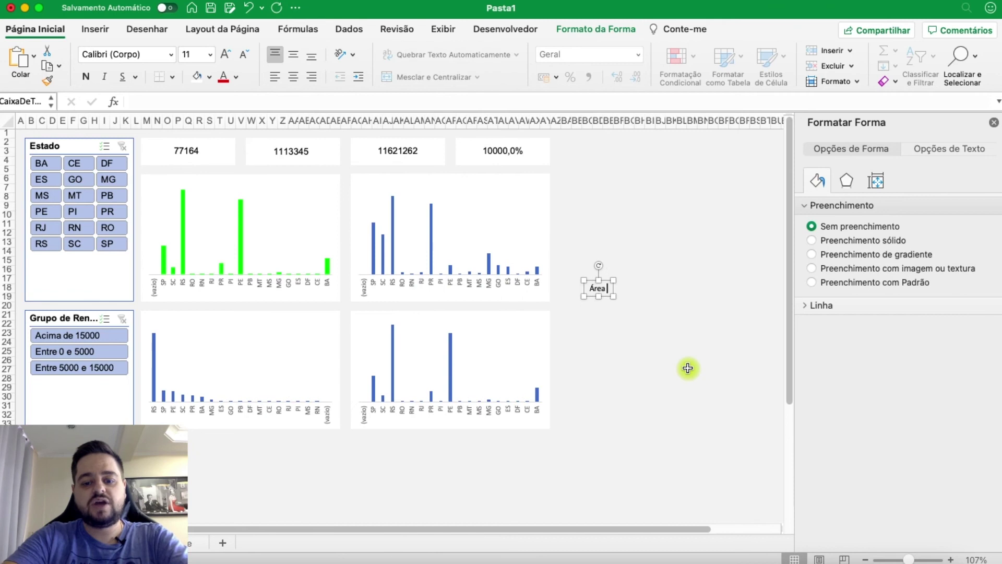
{"action": "type", "text": " Total"}
{"action": "left_click_drag", "start_coordinate": [615, 298], "coordinate": [223, 157]}
{"action": "left_click", "coordinate": [161, 149]}
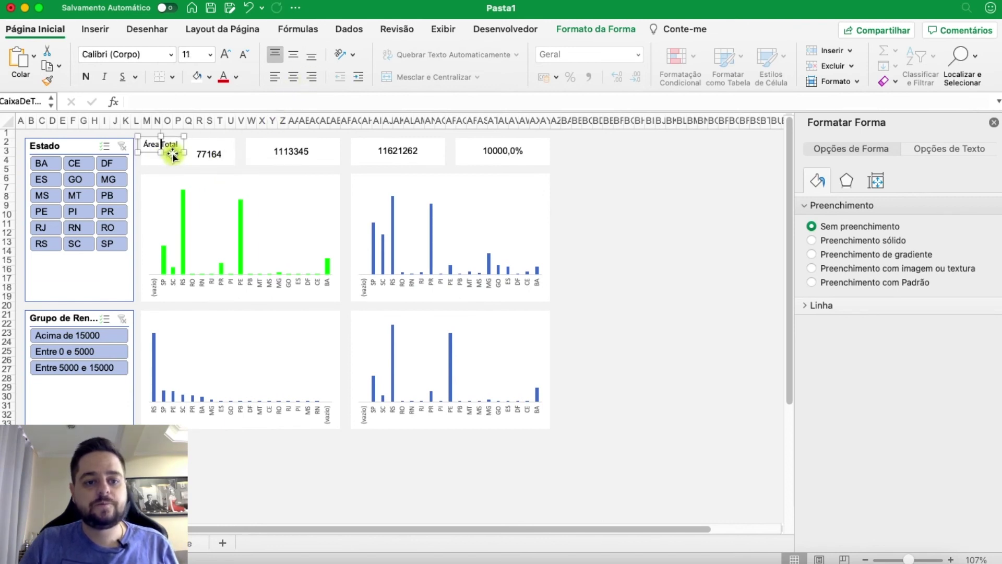
Copy the "Área Total" label onto the upper-left corners of the other three header cards
{"action": "key", "text": "super+c"}
{"action": "left_click", "coordinate": [626, 268]}
{"action": "key", "text": "super+v"}
{"action": "left_click_drag", "start_coordinate": [659, 285], "coordinate": [488, 152]}
{"action": "left_click", "coordinate": [623, 200]}
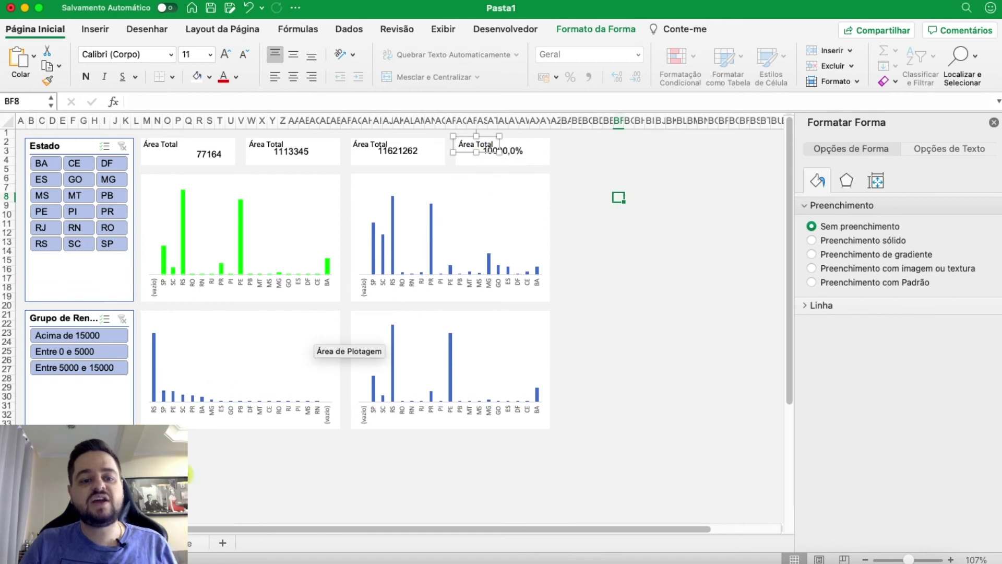
Change the second header card's label to "Qtd. Produzida" and shift that card's value to its lower right
{"action": "left_click", "coordinate": [130, 543]}
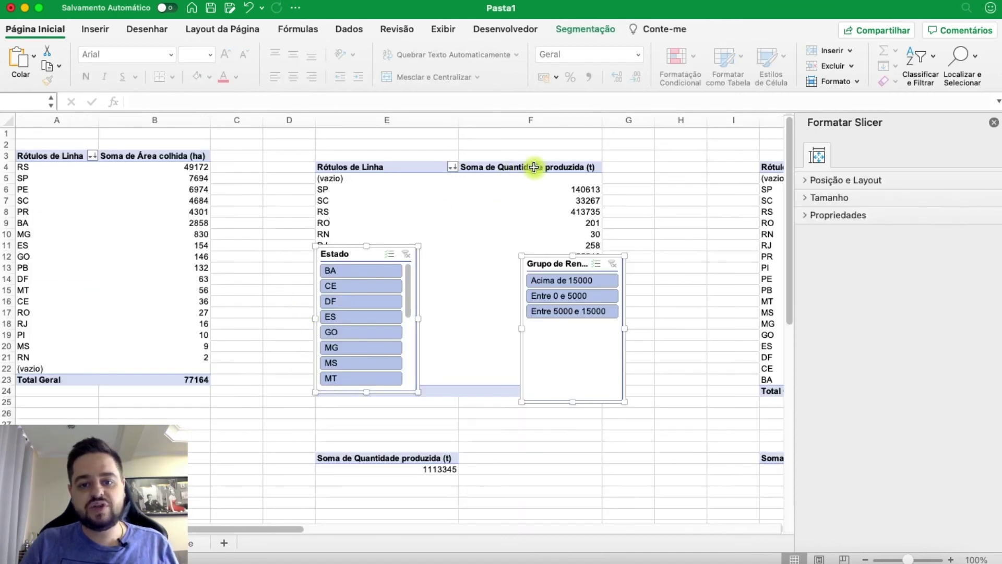
{"action": "left_click", "coordinate": [105, 543]}
{"action": "left_click", "coordinate": [273, 142]}
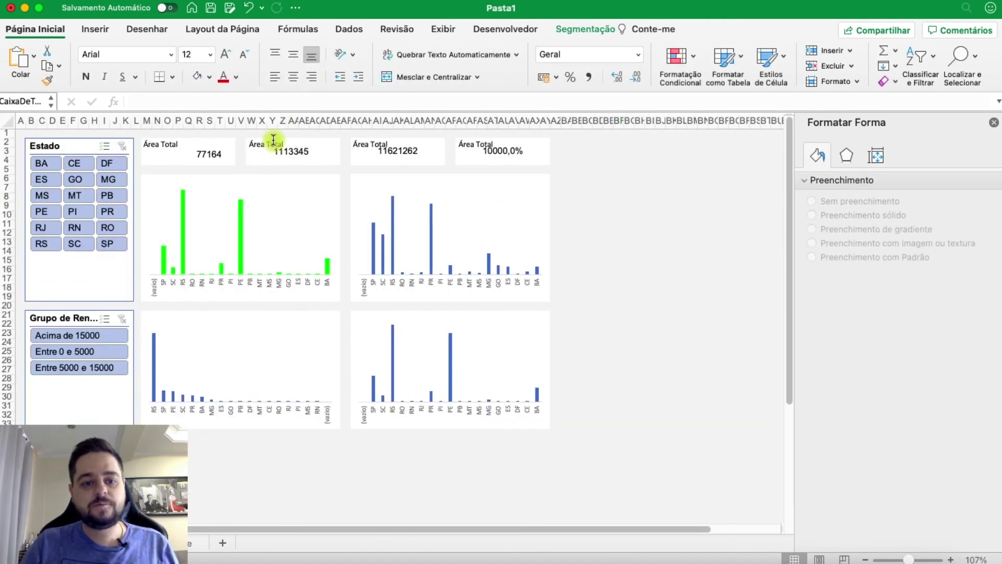
{"action": "left_click", "coordinate": [254, 145]}
{"action": "type", "text": "Q"}
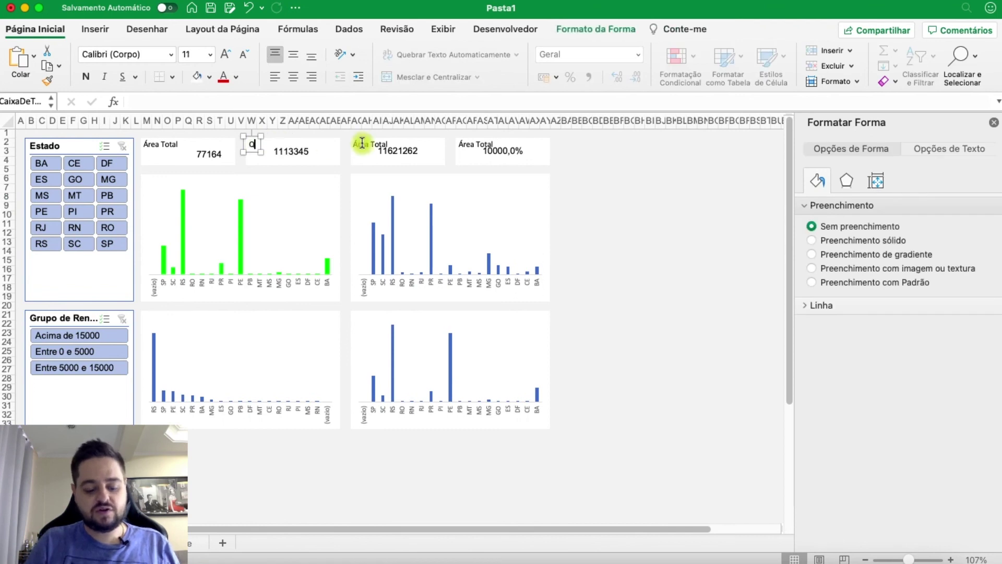
{"action": "type", "text": "td. Produti"}
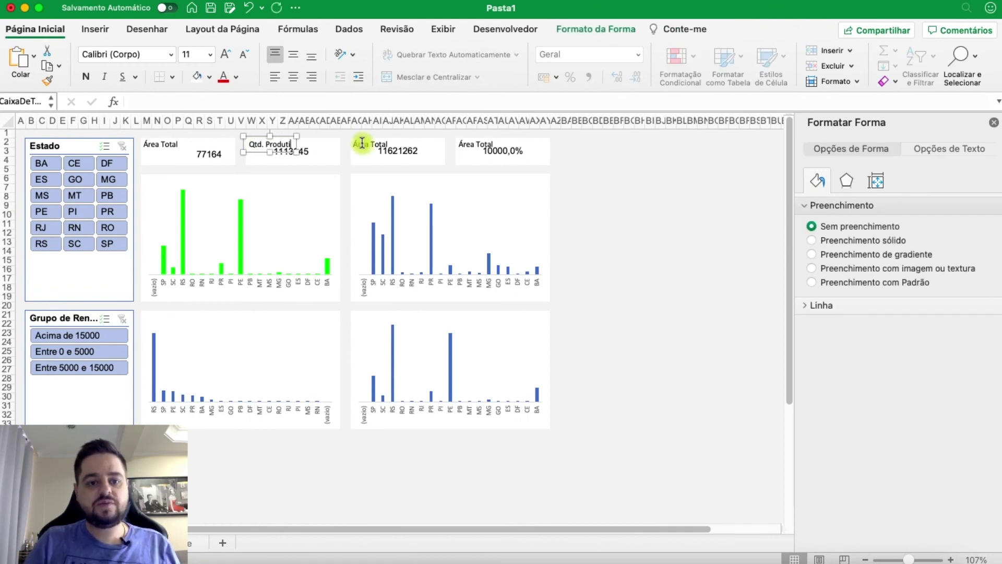
{"action": "type", "text": "zada"}
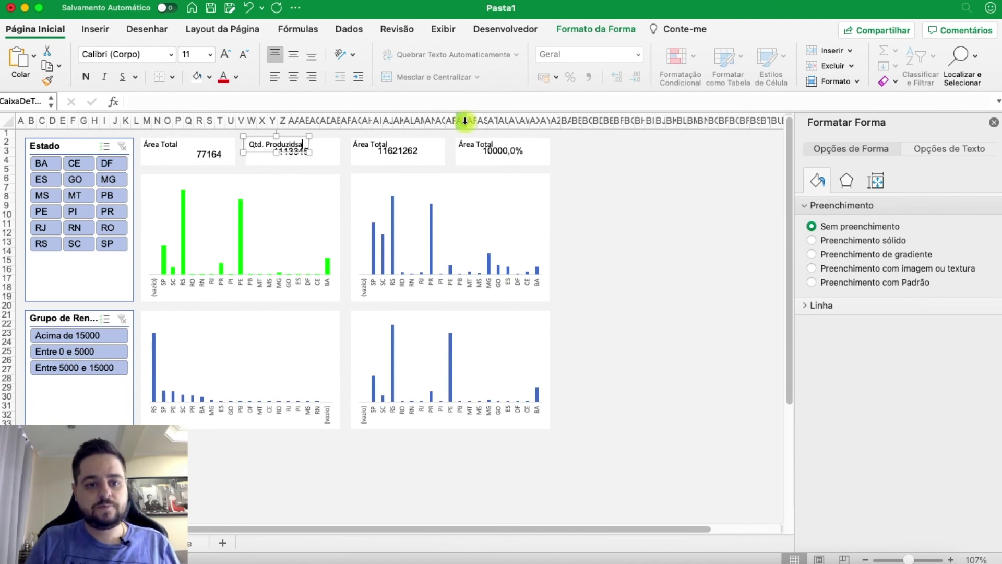
{"action": "left_click", "coordinate": [575, 169]}
{"action": "left_click_drag", "start_coordinate": [306, 157], "coordinate": [324, 160]}
{"action": "left_click", "coordinate": [617, 242]}
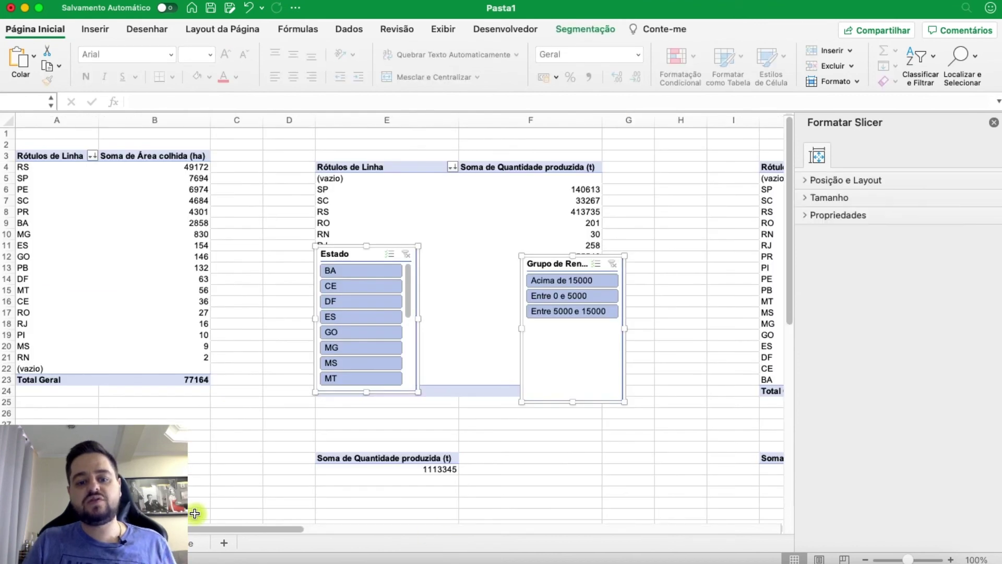
Check the pivot tables sheet and change the third header card's label to "Rendimento Médio"
{"action": "left_click_drag", "start_coordinate": [220, 530], "coordinate": [535, 544]}
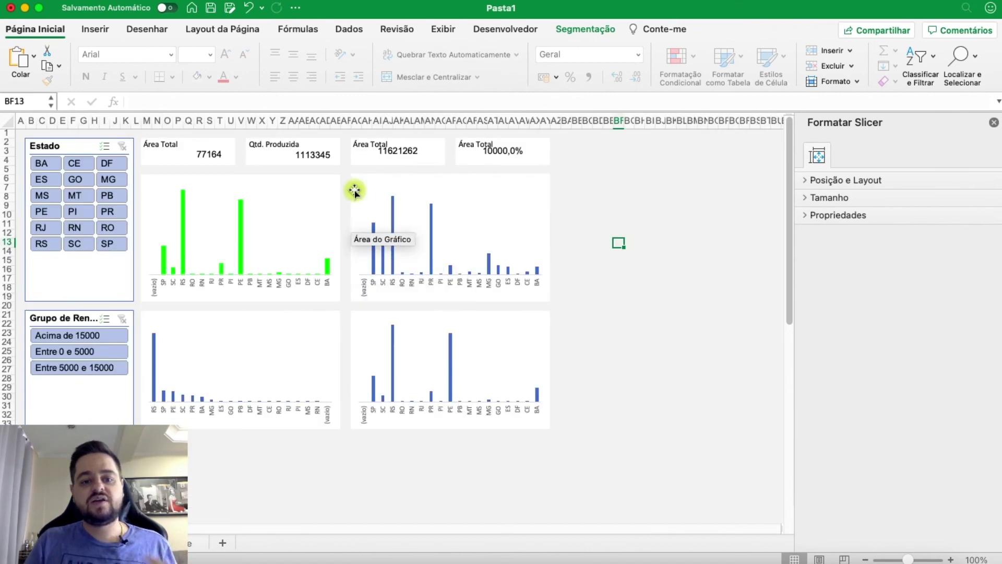
{"action": "left_click", "coordinate": [377, 141]}
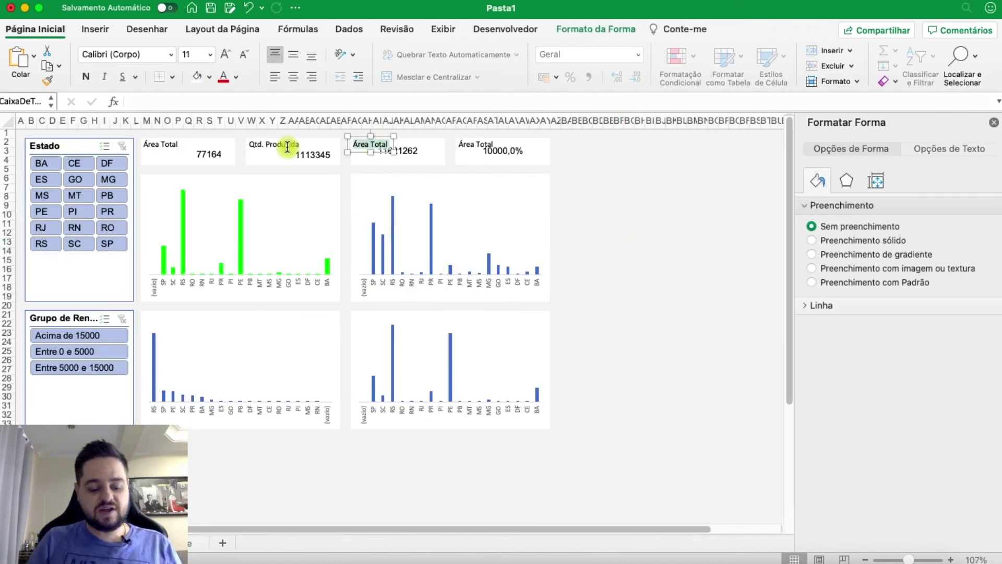
{"action": "type", "text": "Rendimento Médio"}
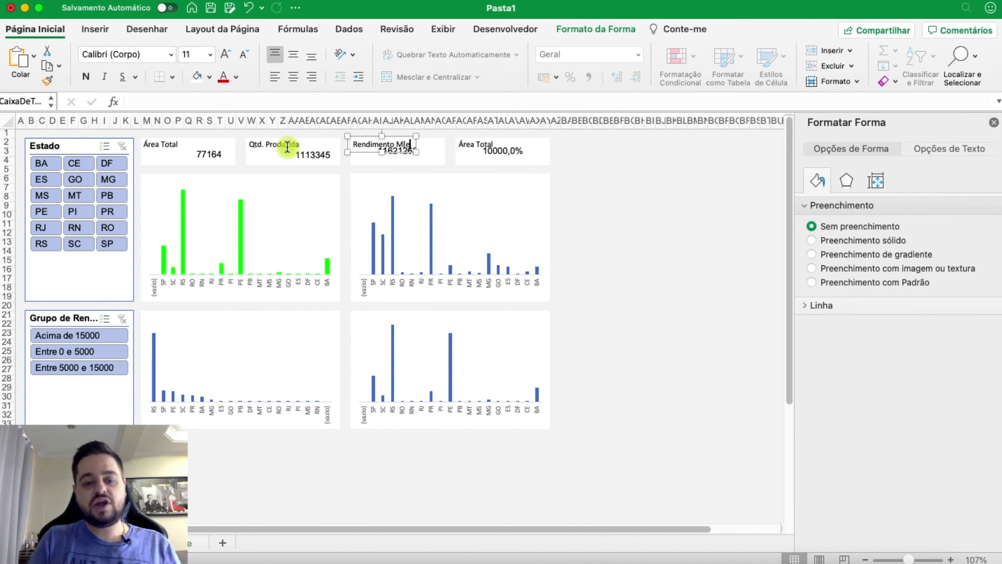
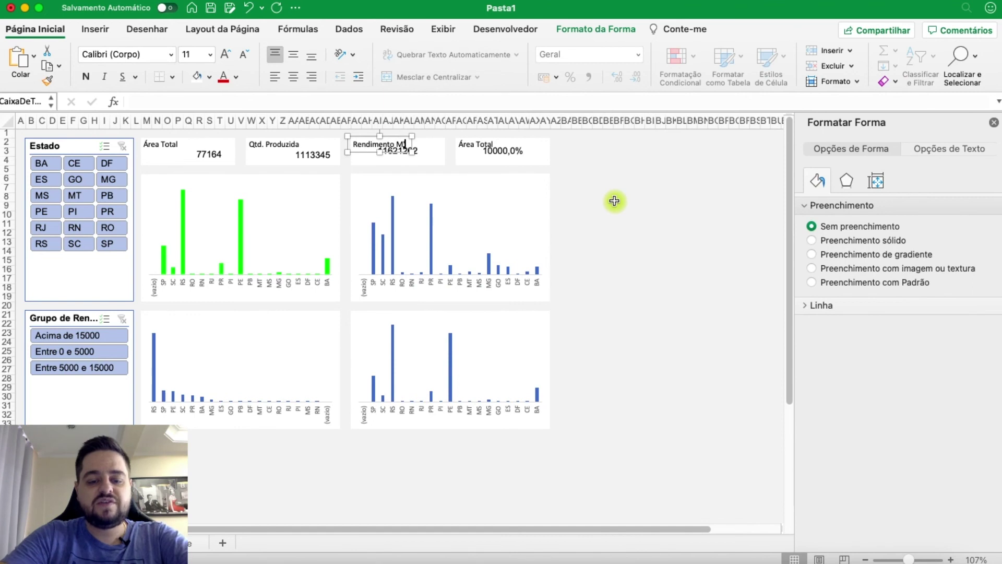
{"action": "scroll", "coordinate": [614, 201], "scroll_direction": "down", "scroll_amount": 1}
{"action": "scroll", "coordinate": [607, 196], "scroll_direction": "up", "scroll_amount": 1}
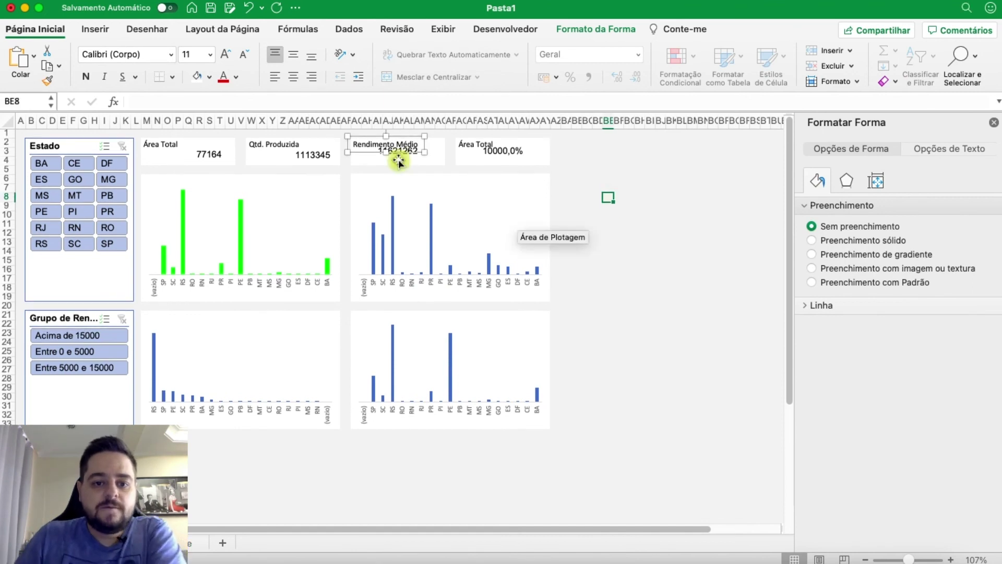
Shift the third and fourth header cards' values to their lower right, checking the pivot tables sheet for the fourth card's measure
{"action": "left_click_drag", "start_coordinate": [416, 159], "coordinate": [434, 163]}
{"action": "left_click", "coordinate": [125, 543]}
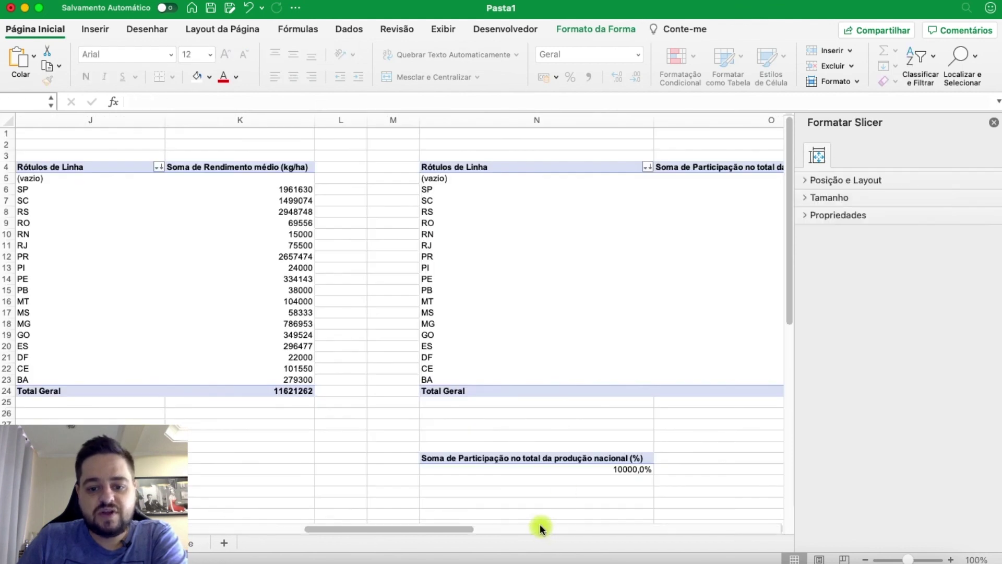
{"action": "left_click_drag", "start_coordinate": [446, 525], "coordinate": [484, 525]}
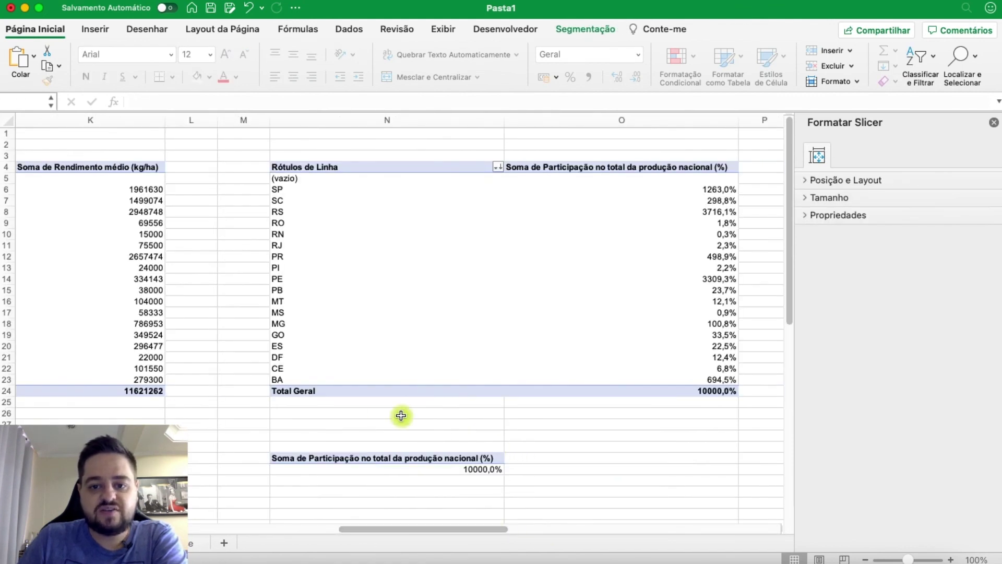
{"action": "left_click", "coordinate": [151, 544]}
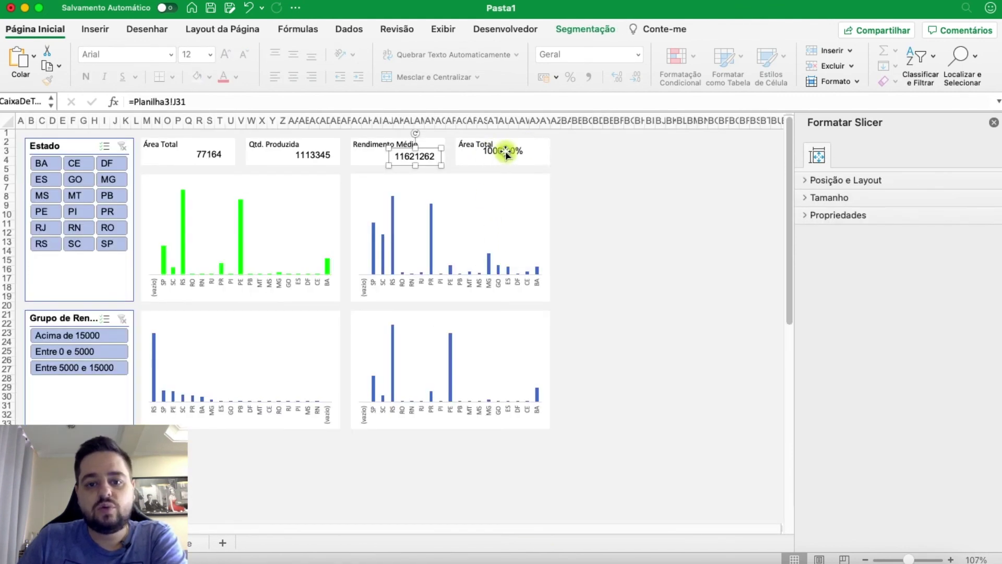
{"action": "left_click_drag", "start_coordinate": [509, 154], "coordinate": [528, 156]}
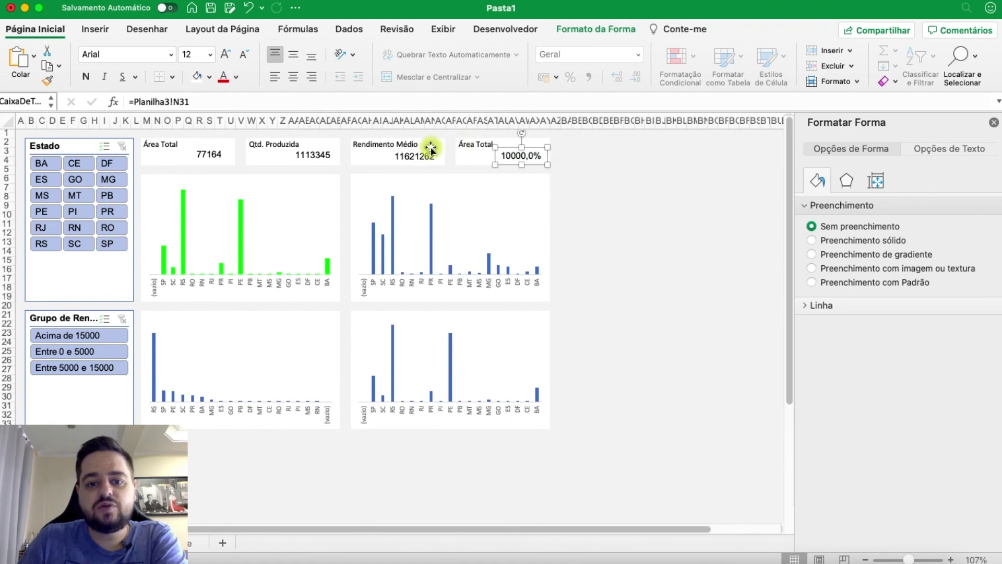
Change the fourth header card's label to "% Produção Nacional"
{"action": "left_click", "coordinate": [465, 144]}
{"action": "key", "text": "super+a"}
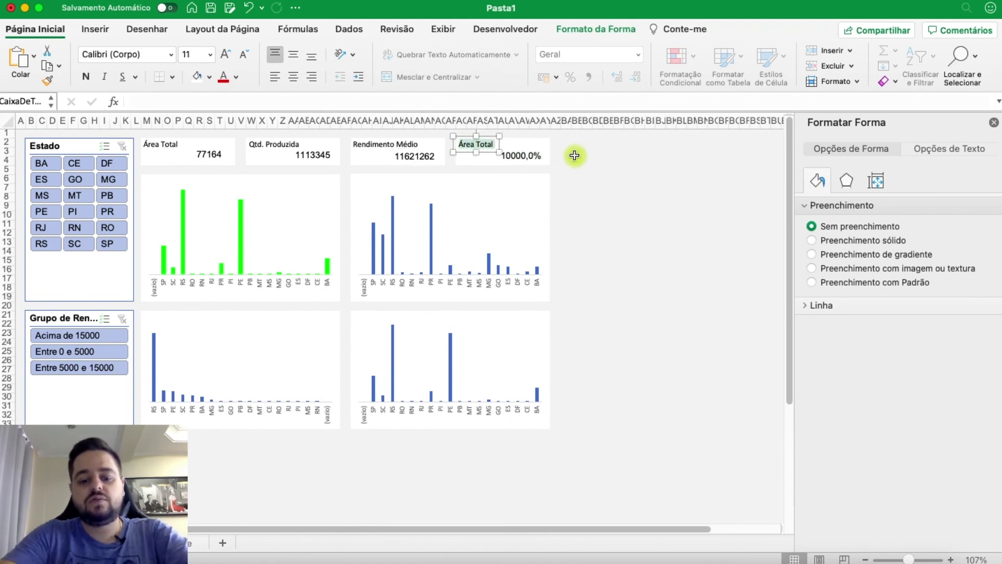
{"action": "type", "text": "% Produção"}
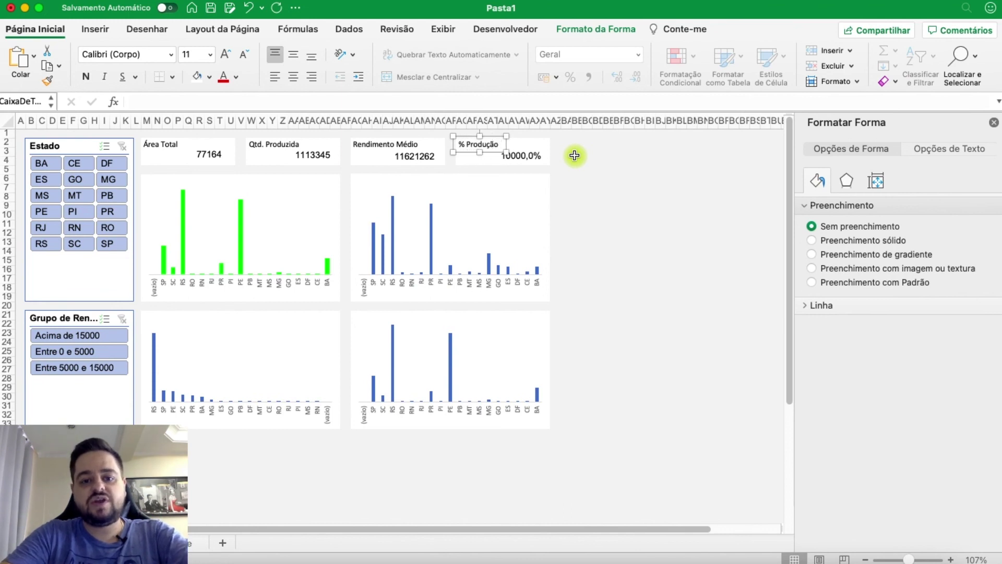
{"action": "type", "text": " V"}
{"action": "key", "text": "BackSpace"}
{"action": "type", "text": "N"}
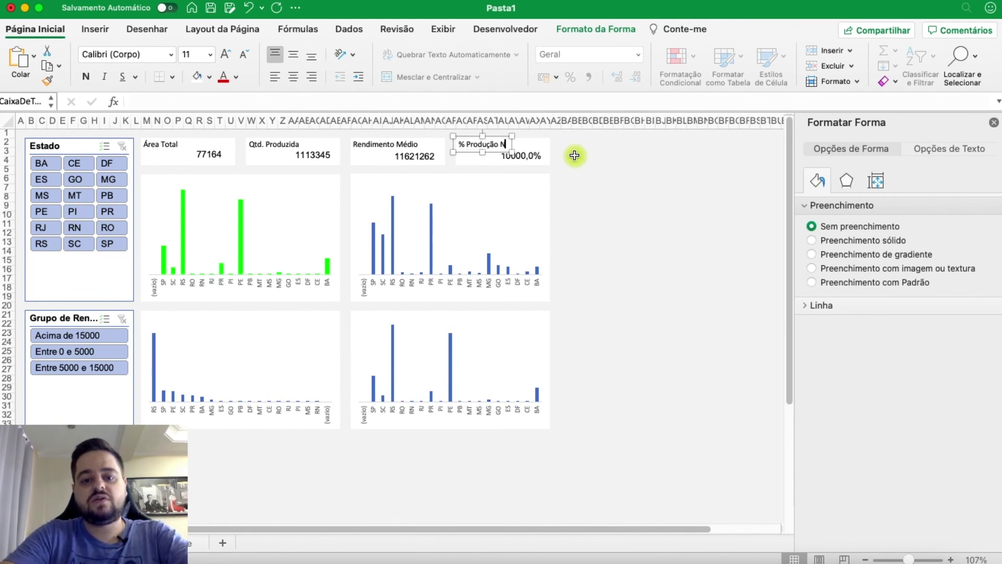
{"action": "type", "text": "acional"}
{"action": "left_click", "coordinate": [598, 206]}
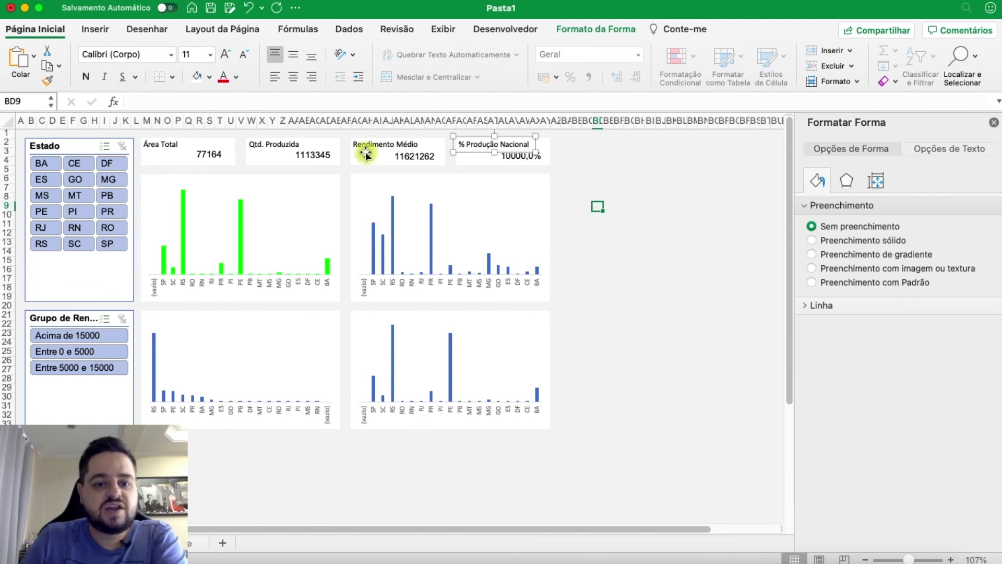
Fine-tune the header values' positions within their cards and copy the "Área Total" label onto the first chart's upper-left corner
{"action": "left_click_drag", "start_coordinate": [325, 160], "coordinate": [320, 157]}
{"action": "left_click_drag", "start_coordinate": [207, 153], "coordinate": [172, 189]}
{"action": "left_click", "coordinate": [165, 150]}
{"action": "left_click", "coordinate": [628, 261]}
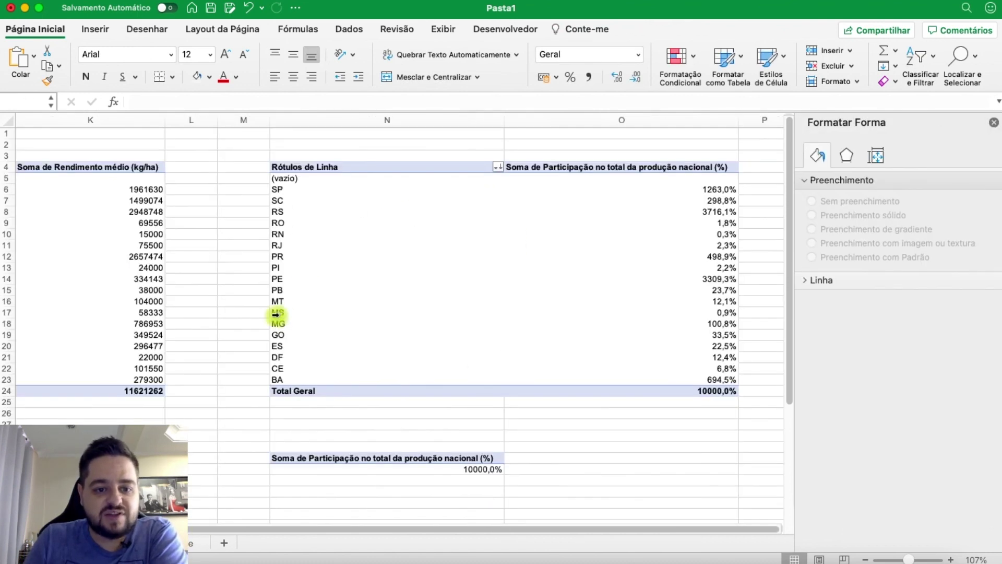
Insert a Brasil e Municípios slicer from the national production share pivot table on the pivot tables sheet
{"action": "left_click", "coordinate": [276, 279]}
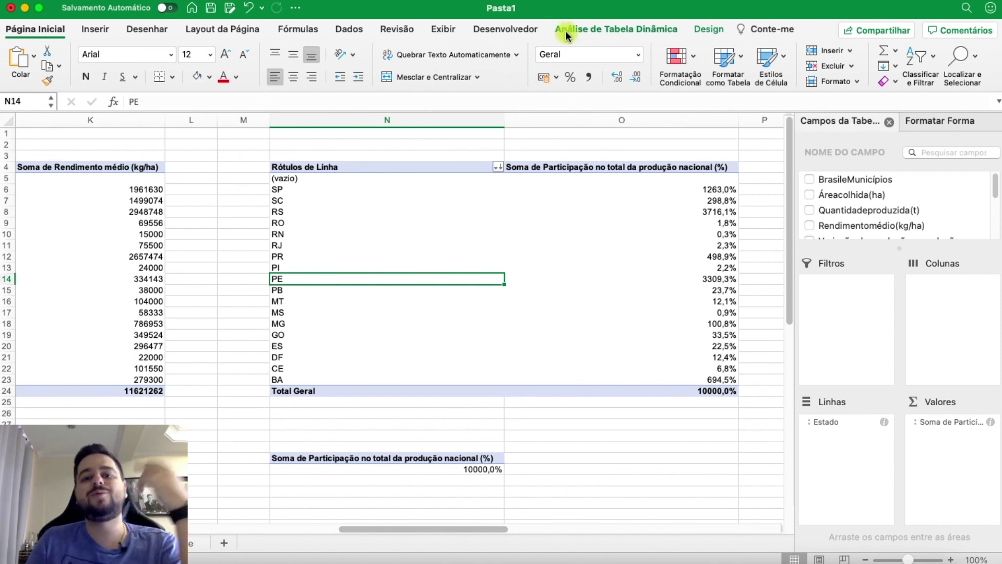
{"action": "left_click", "coordinate": [566, 30]}
{"action": "left_click", "coordinate": [369, 50]}
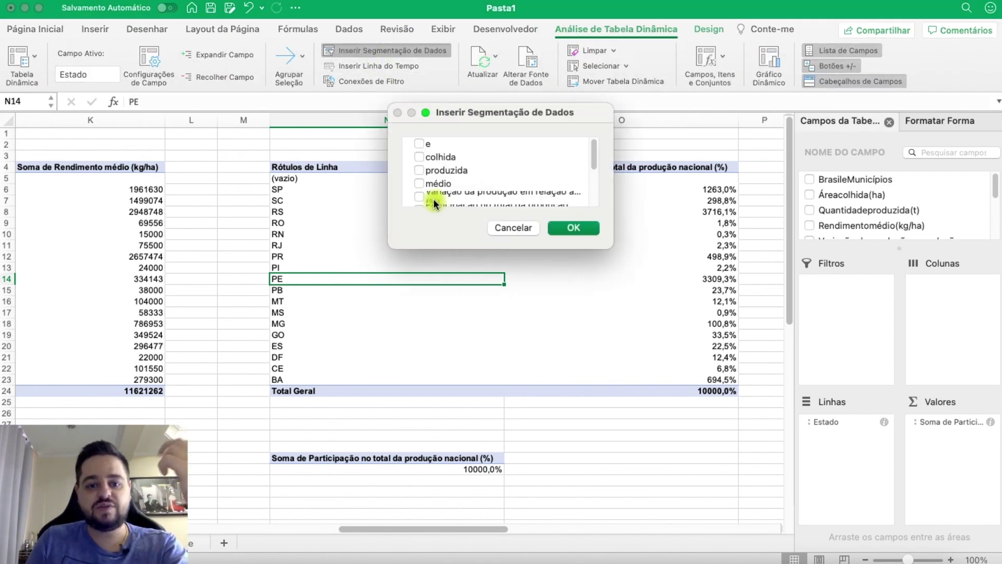
{"action": "scroll", "coordinate": [459, 175], "scroll_direction": "down", "scroll_amount": 1}
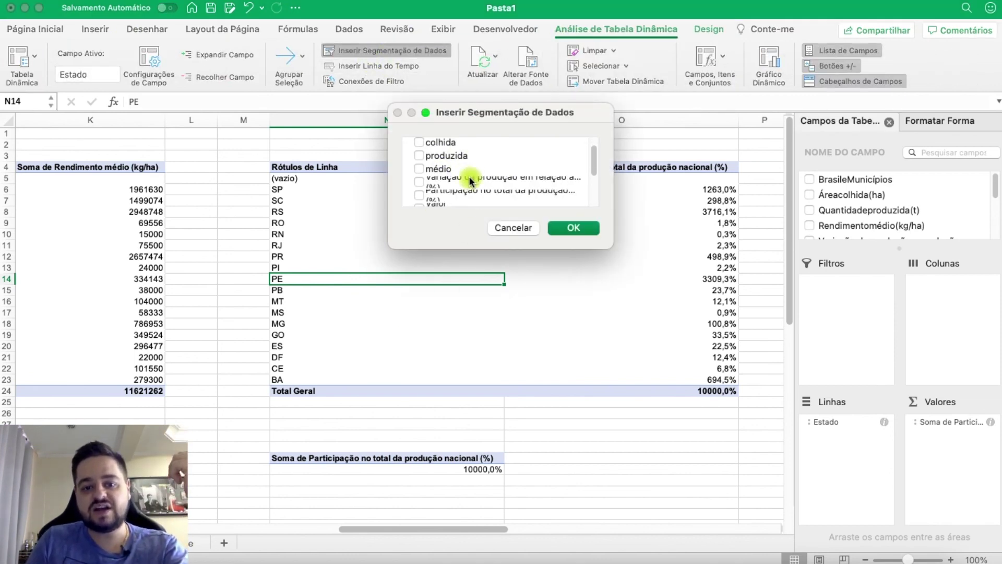
{"action": "scroll", "coordinate": [468, 176], "scroll_direction": "up", "scroll_amount": 1}
{"action": "left_click", "coordinate": [425, 145]}
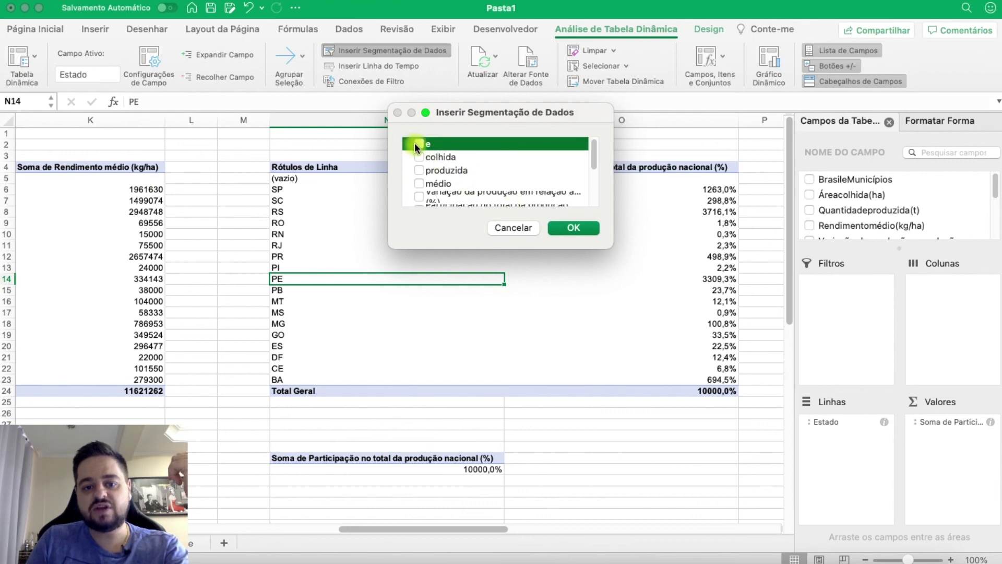
{"action": "left_click", "coordinate": [573, 229]}
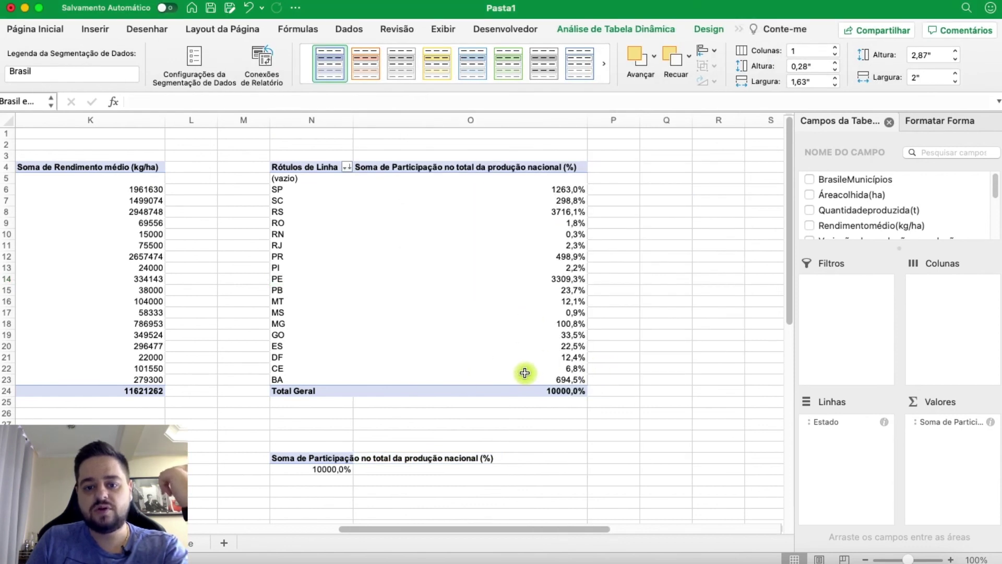
Move the Brasil e Municípios slicer from the pivot tables sheet to the dashboard sheet
{"action": "left_click_drag", "start_coordinate": [393, 267], "coordinate": [355, 213]}
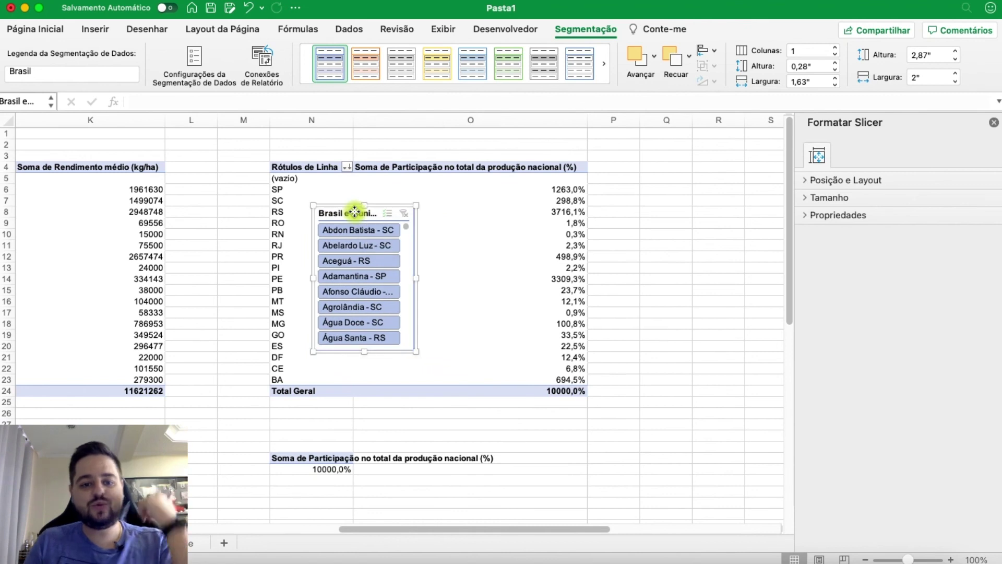
{"action": "right_click", "coordinate": [354, 214]}
{"action": "left_click", "coordinate": [330, 216]}
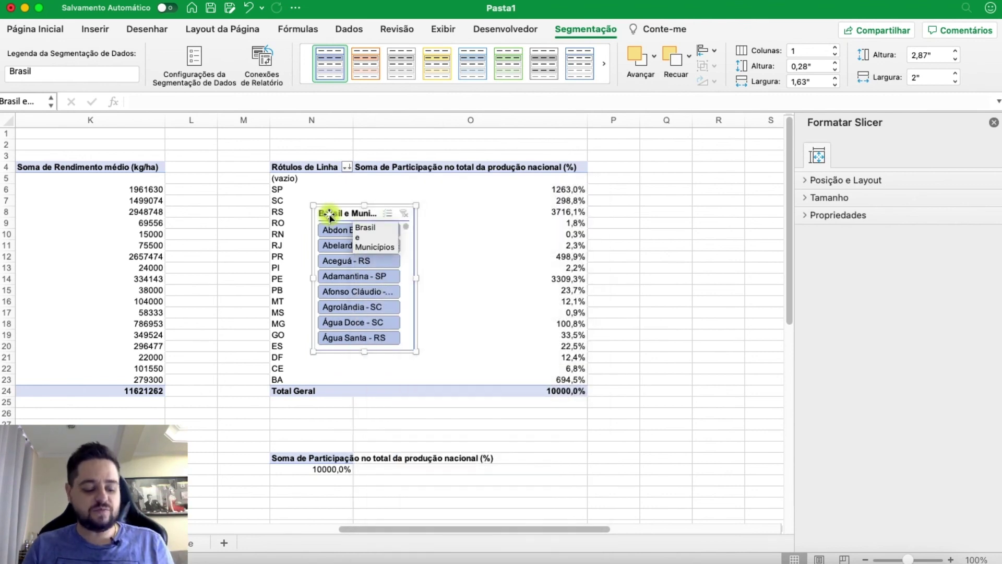
{"action": "key", "text": "super+x"}
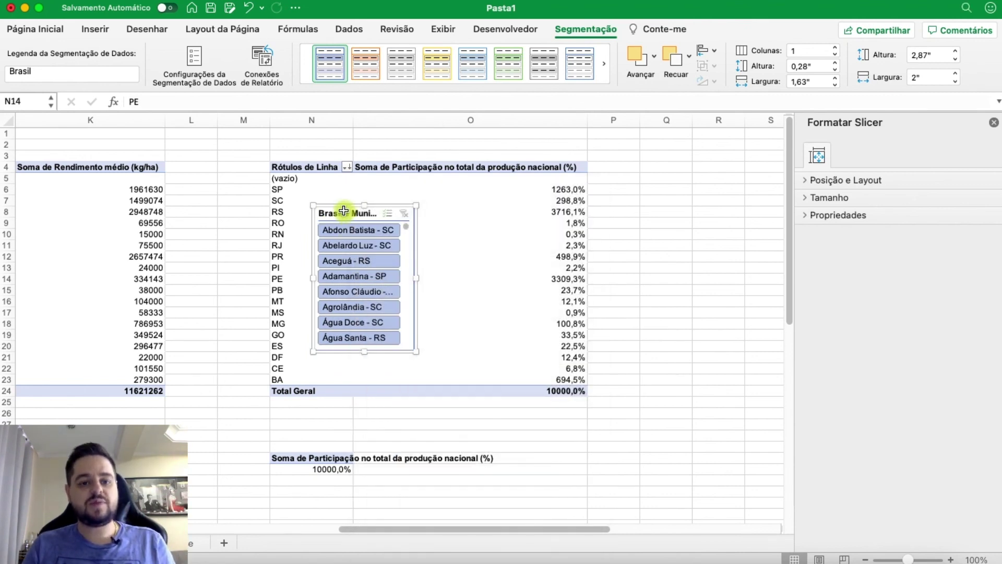
{"action": "key", "text": "ctrl+Page_Down"}
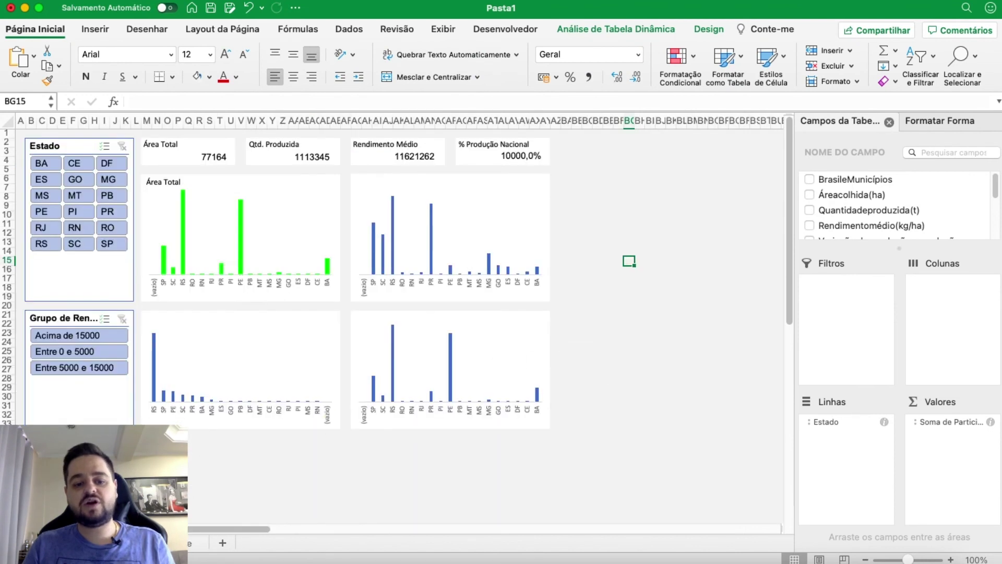
{"action": "left_click", "coordinate": [595, 302]}
{"action": "key", "text": "super+v"}
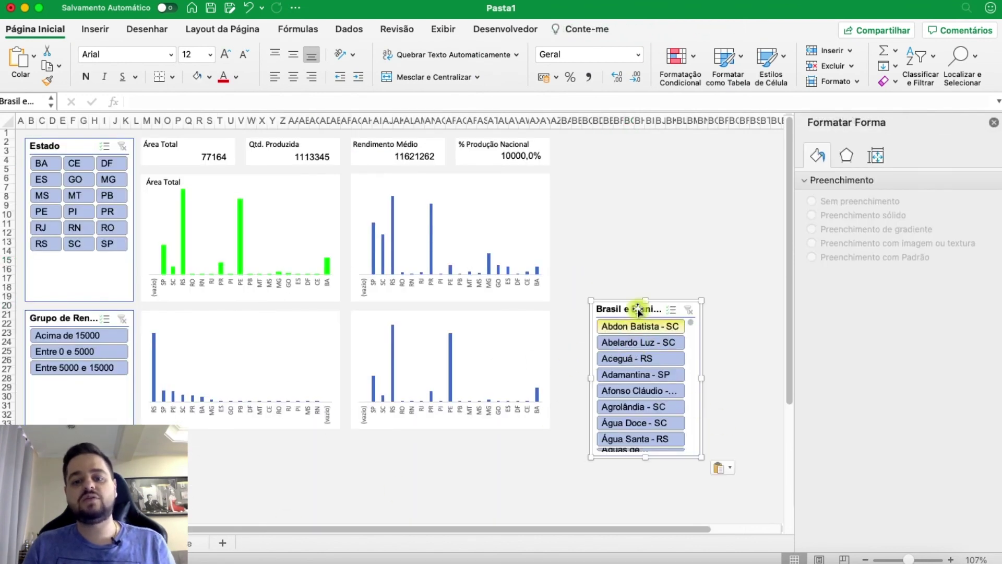
Place the Brasil e Municípios slicer beside the right-hand charts, stretch it to the dashboard's full height and delete its duplicate
{"action": "left_click_drag", "start_coordinate": [638, 304], "coordinate": [600, 137]}
{"action": "key", "text": "super+v"}
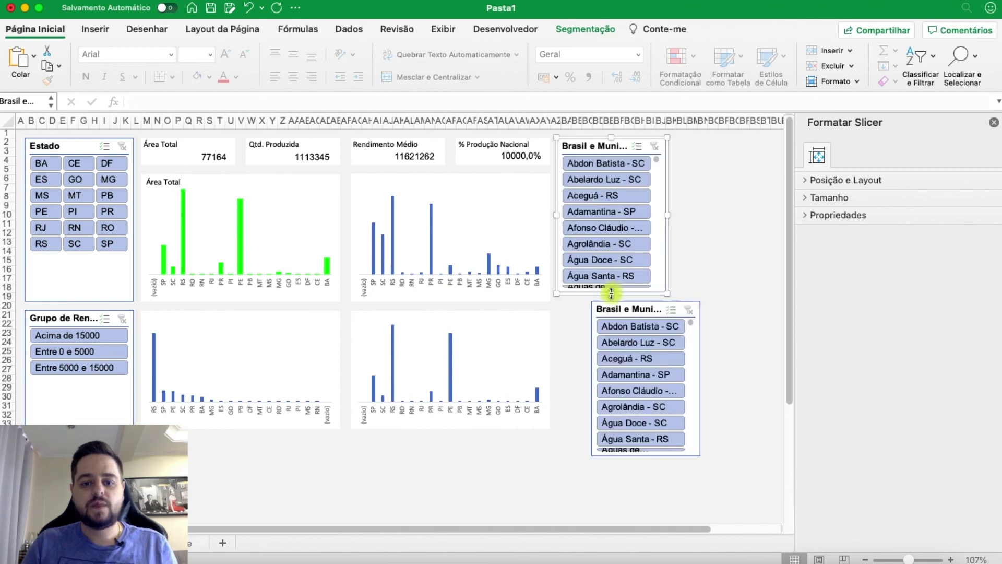
{"action": "left_click_drag", "start_coordinate": [612, 294], "coordinate": [593, 431]}
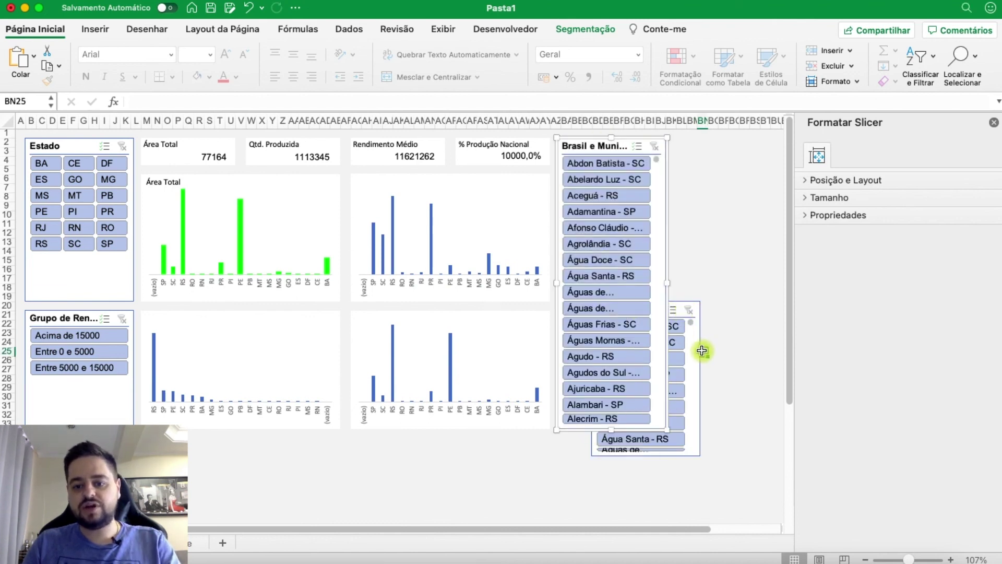
{"action": "left_click", "coordinate": [700, 356]}
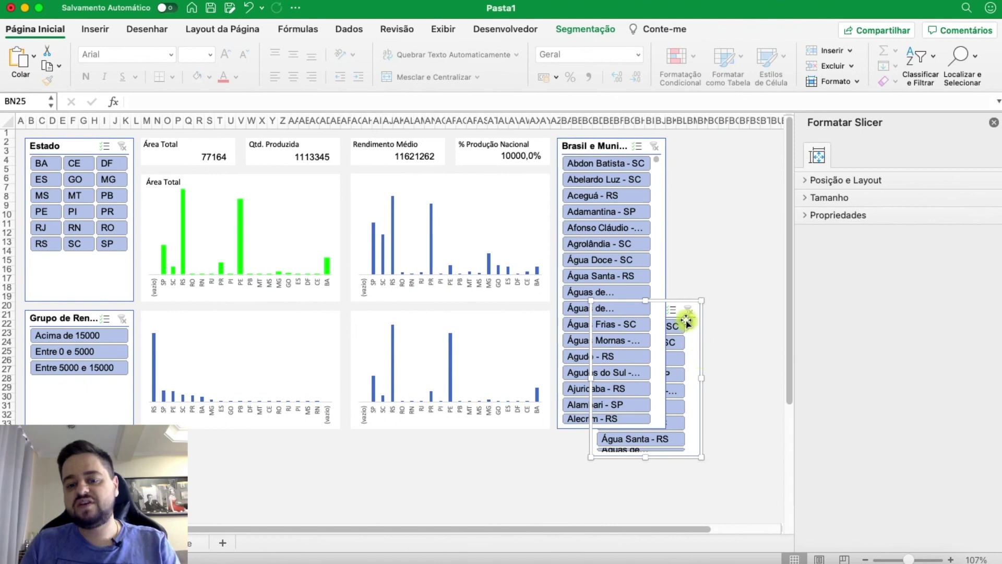
{"action": "key", "text": "Delete"}
Connect the Brasil e Municípios slicer to the pivot tables on Planilha3 through its report connections
{"action": "right_click", "coordinate": [604, 148]}
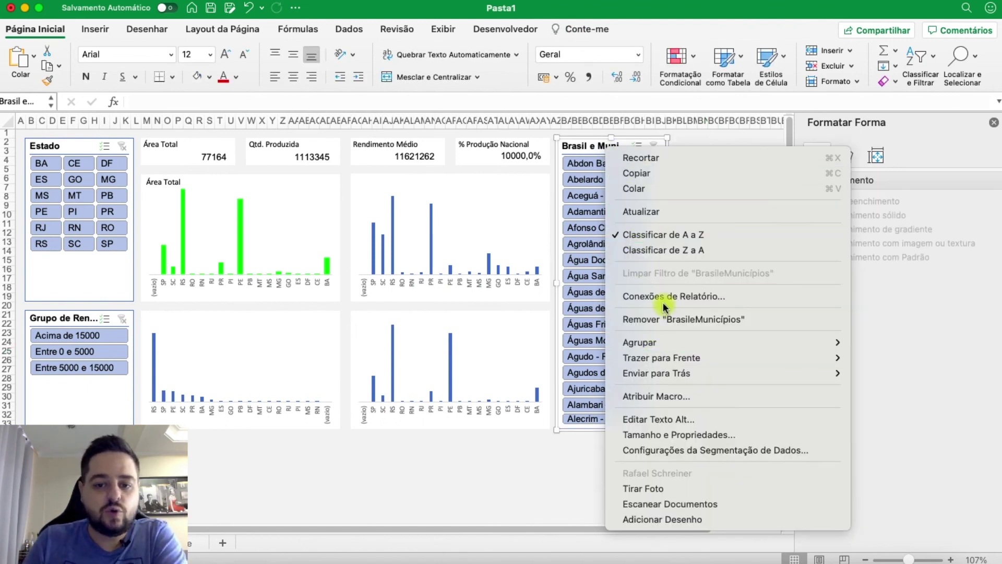
{"action": "left_click", "coordinate": [662, 302]}
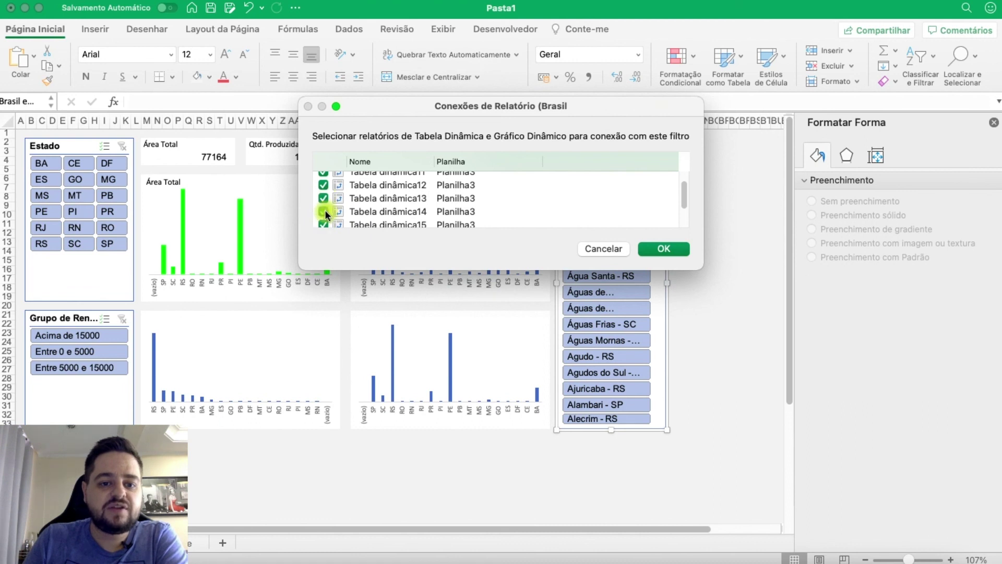
{"action": "scroll", "coordinate": [324, 204], "scroll_direction": "down", "scroll_amount": 3}
{"action": "scroll", "coordinate": [329, 199], "scroll_direction": "up", "scroll_amount": 5}
{"action": "left_click", "coordinate": [323, 181]}
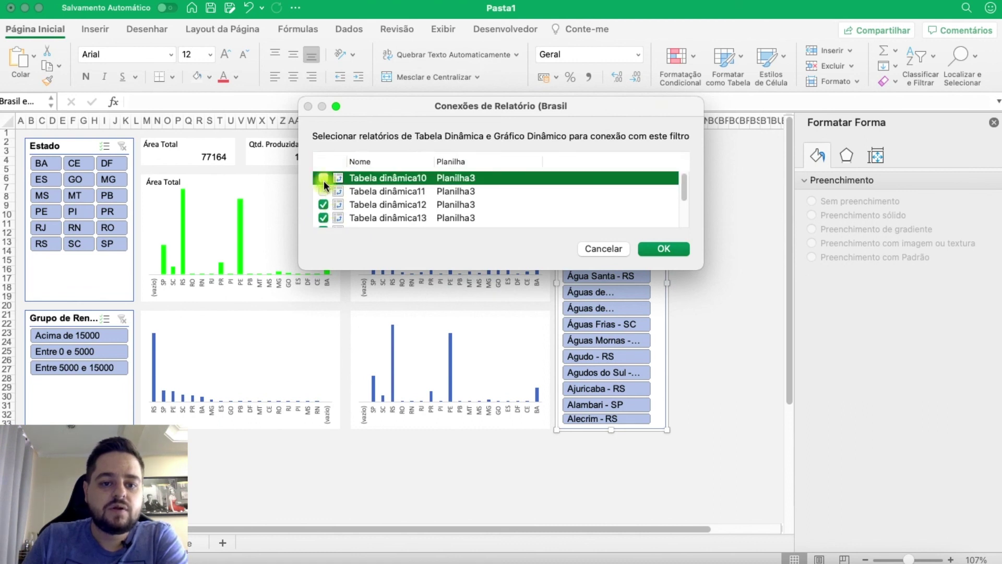
{"action": "scroll", "coordinate": [327, 206], "scroll_direction": "down", "scroll_amount": 3}
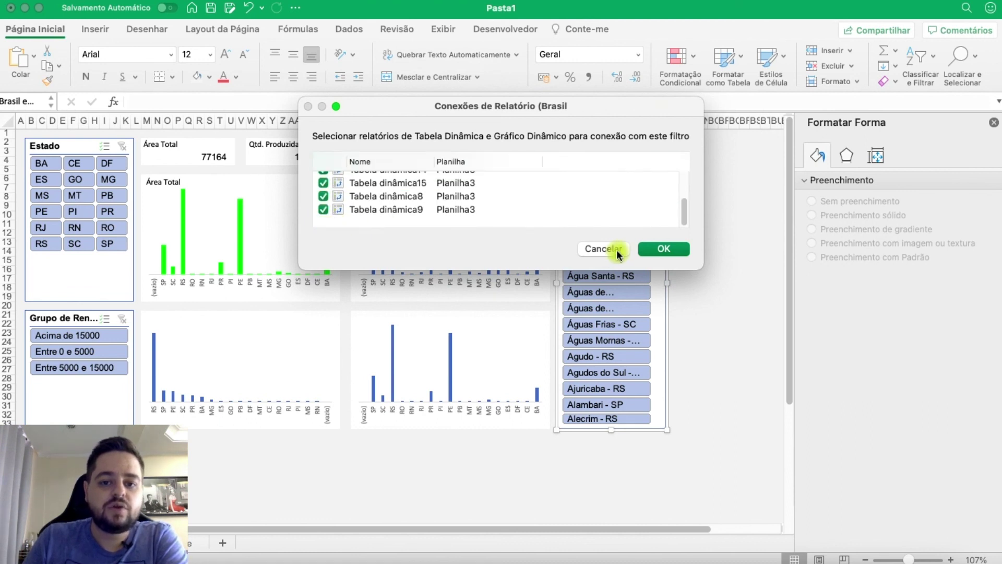
{"action": "key", "text": "Return"}
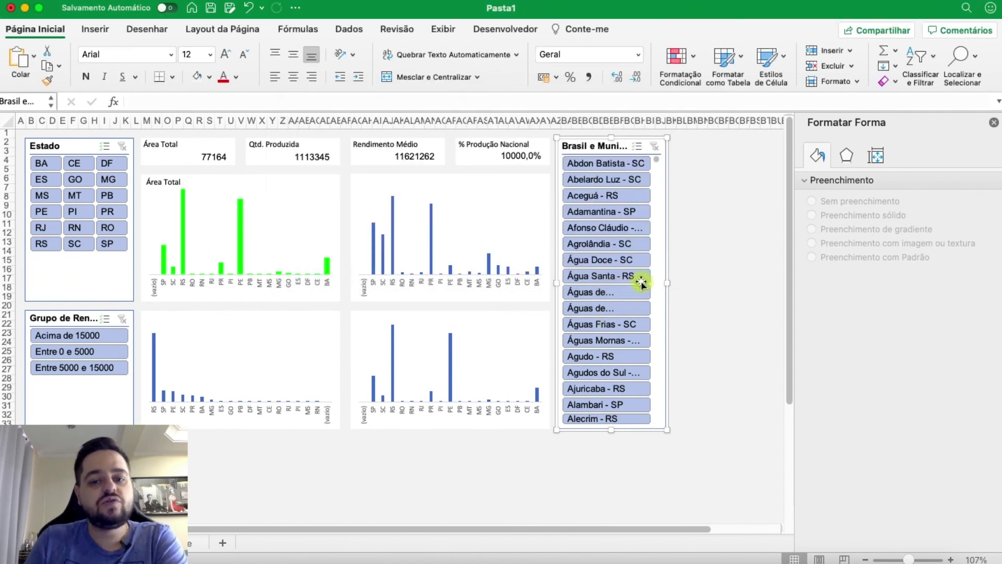
Test the slicers by filtering to RS, trying the municipalities Alto Feliz and Aceguá, and clearing the municipality filter
{"action": "left_click", "coordinate": [694, 207]}
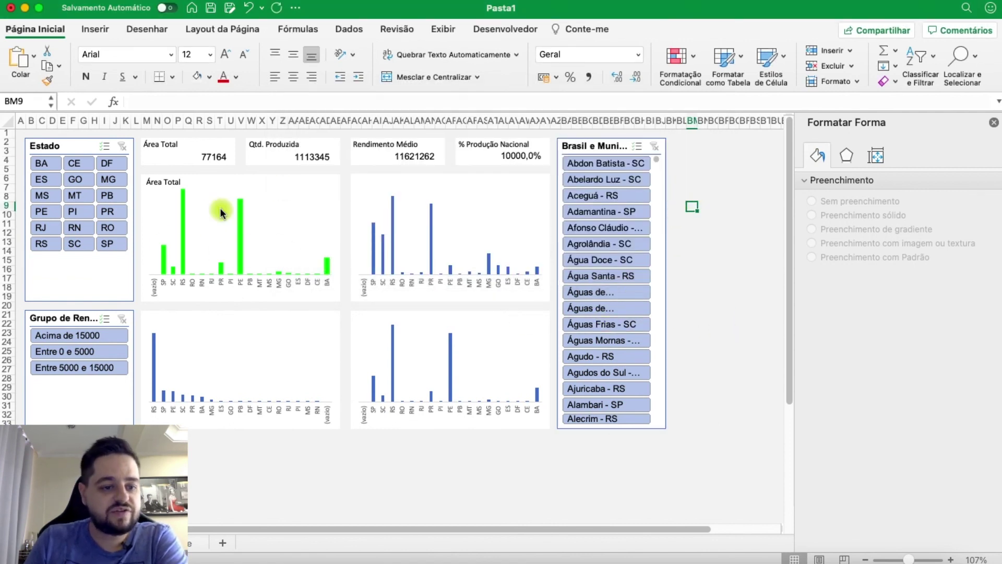
{"action": "left_click", "coordinate": [46, 245]}
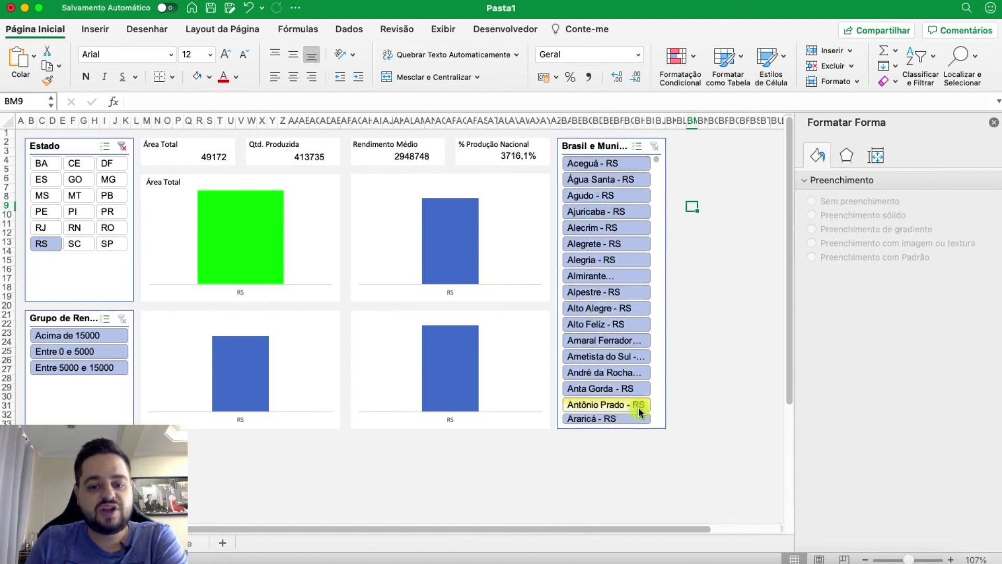
{"action": "left_click", "coordinate": [607, 325]}
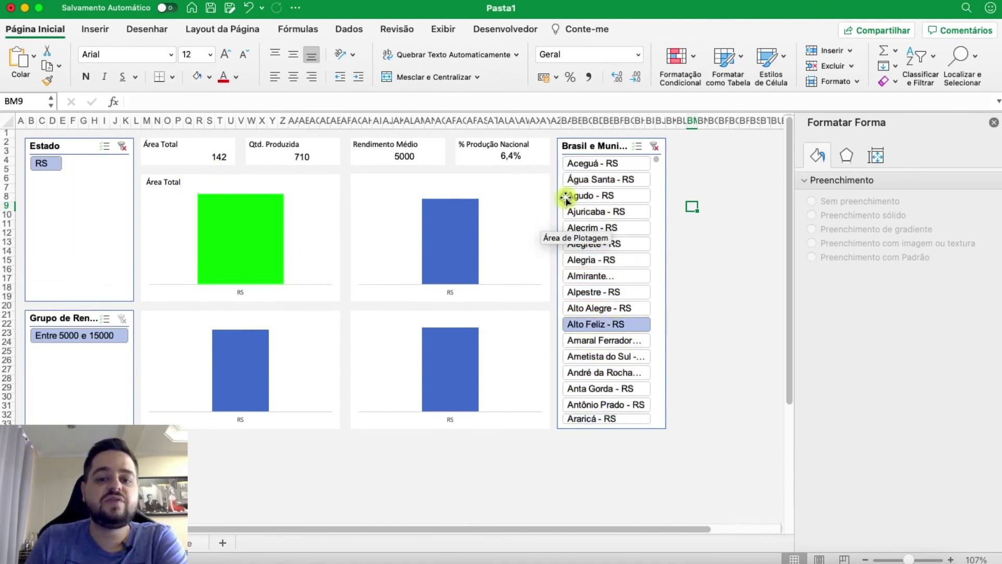
{"action": "left_click", "coordinate": [600, 166]}
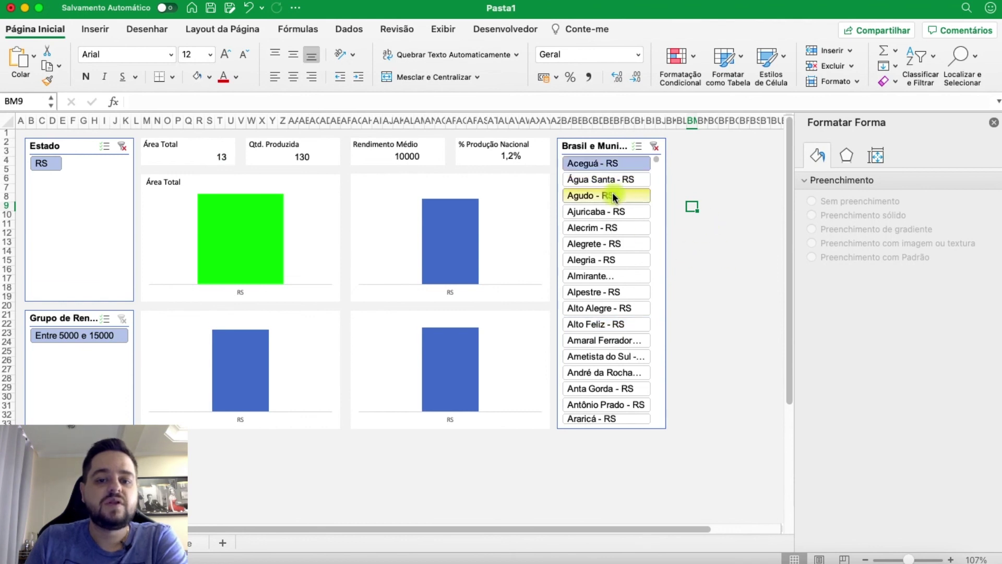
{"action": "left_click", "coordinate": [618, 226]}
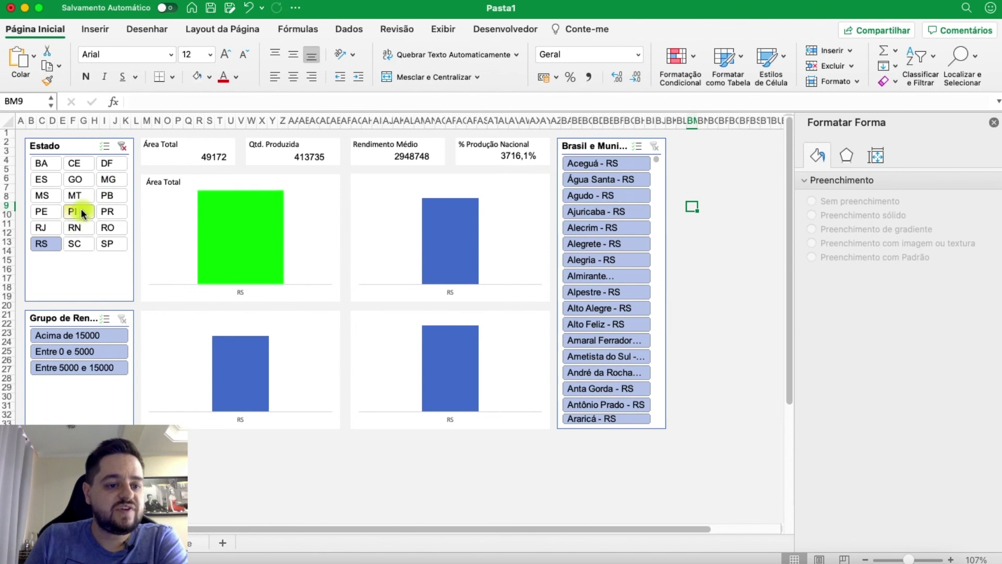
Filter the dashboard by PE and the "Acima de 15000" yield group, and clear the Estado filter
{"action": "left_click", "coordinate": [80, 211]}
{"action": "left_click", "coordinate": [42, 212]}
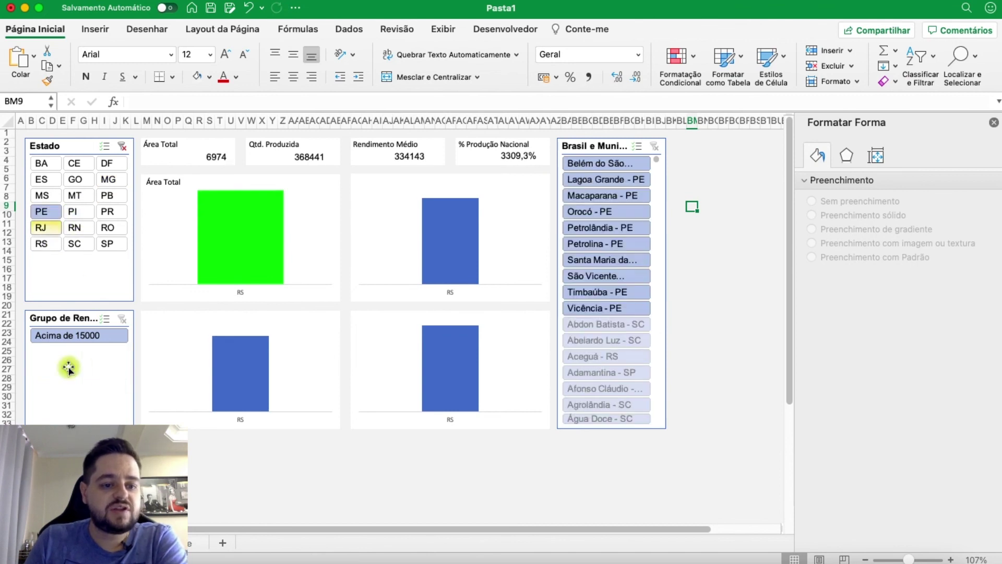
{"action": "left_click", "coordinate": [52, 331]}
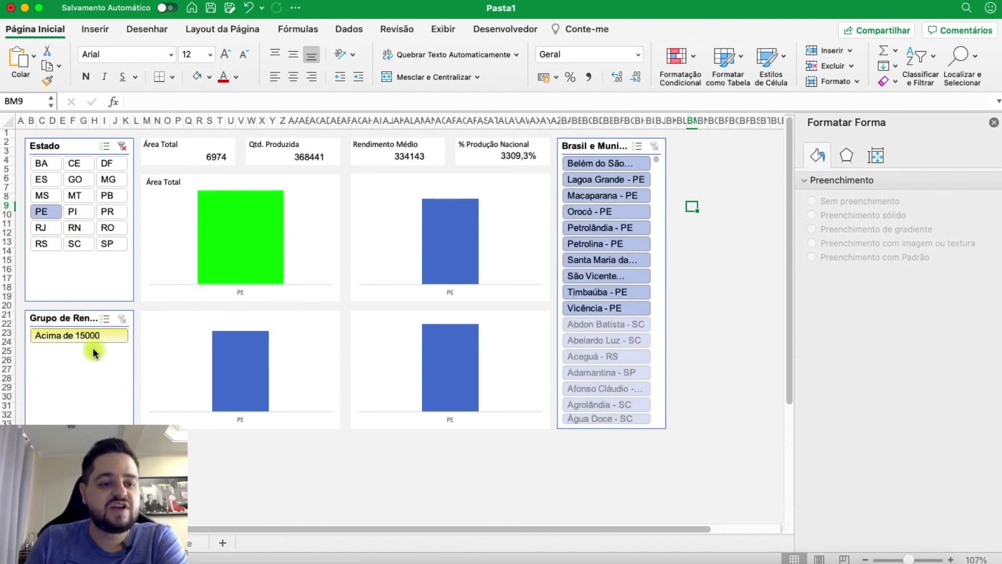
{"action": "left_click", "coordinate": [122, 148]}
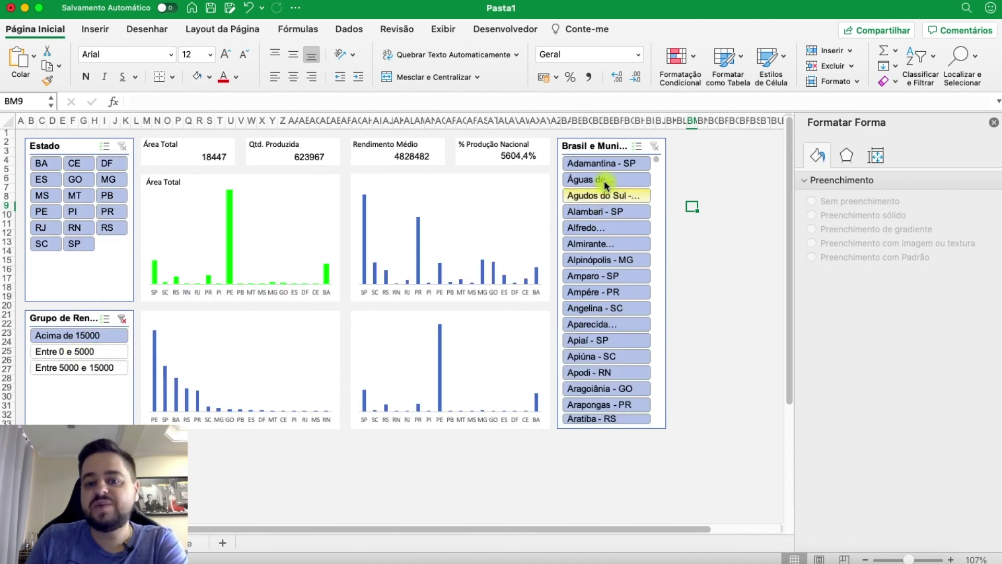
Filter the dashboard by the municipality starting with Alfredo and by Ampére - PR, and clear the Grupo de Rendimento and municipality filters
{"action": "left_click", "coordinate": [600, 229]}
{"action": "left_click", "coordinate": [620, 288]}
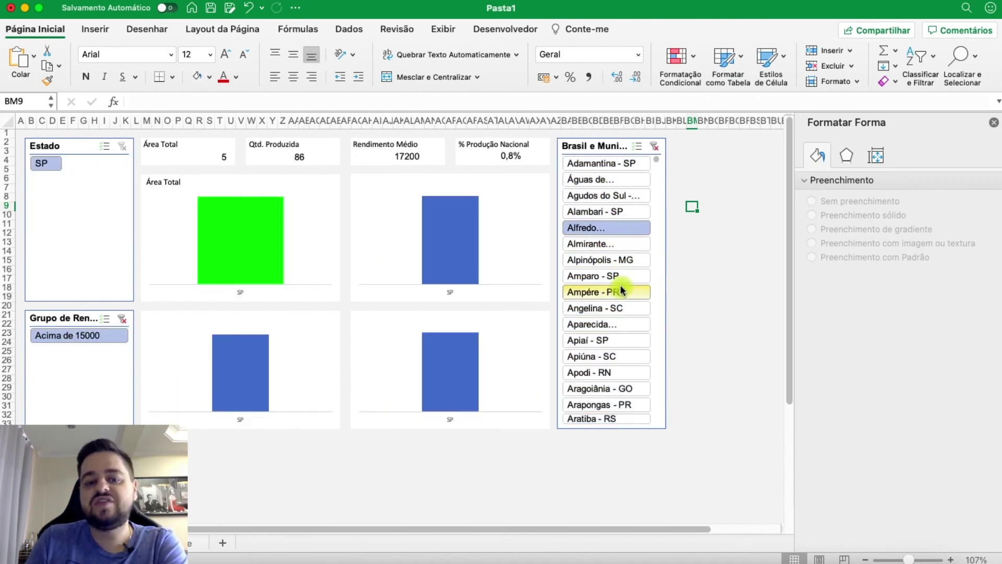
{"action": "left_click", "coordinate": [122, 320]}
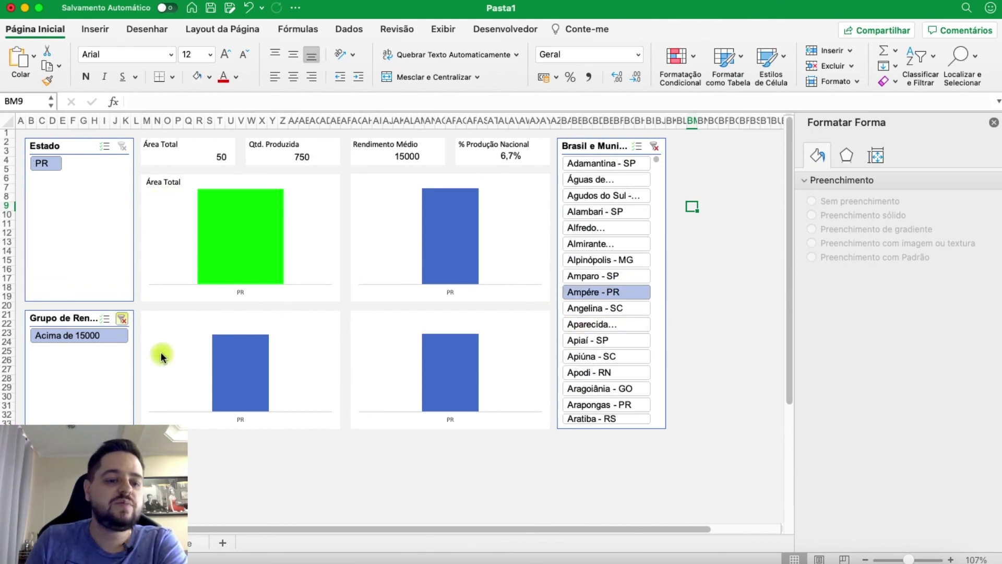
{"action": "left_click", "coordinate": [654, 145]}
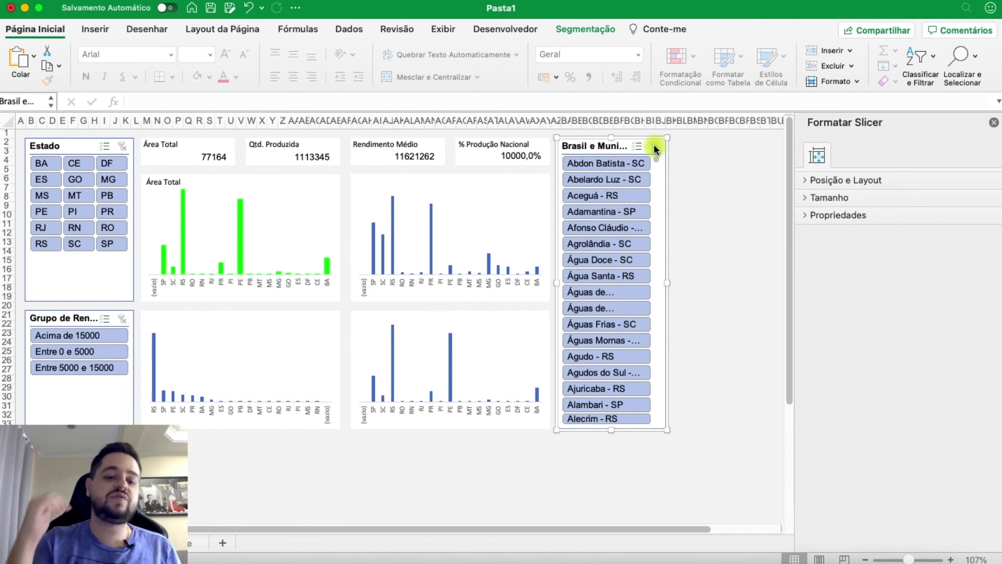
Select all states from BA to SP in the Estado slicer to exclude the (vazio) category, and deselect the municipality slicer
{"action": "left_click", "coordinate": [103, 243]}
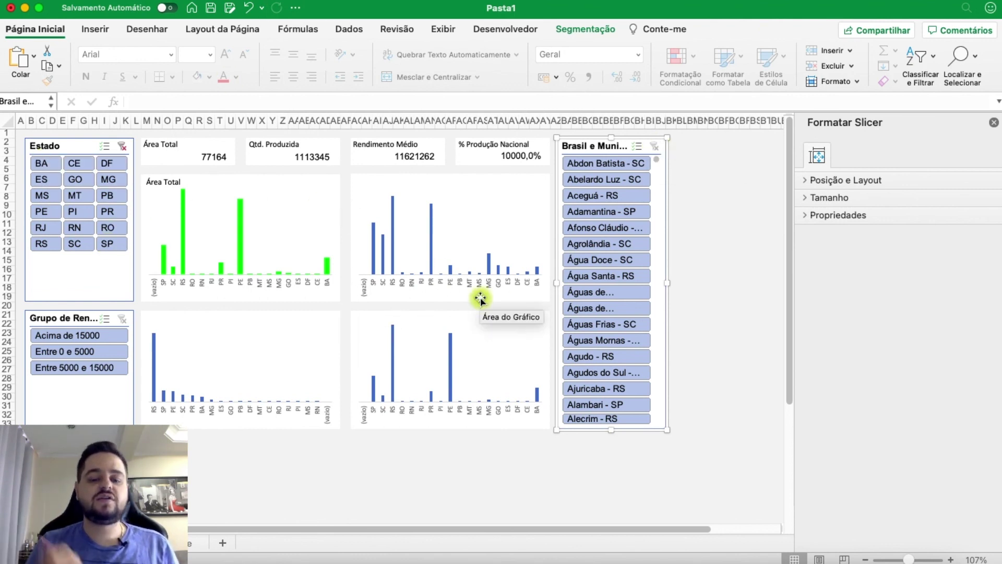
{"action": "left_click", "coordinate": [650, 451]}
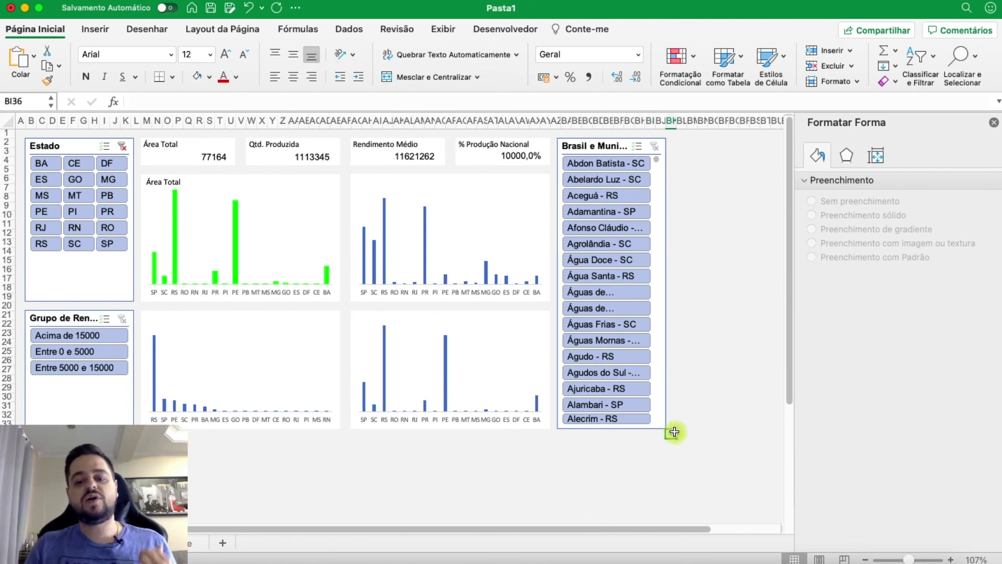
{"action": "left_click", "coordinate": [673, 433]}
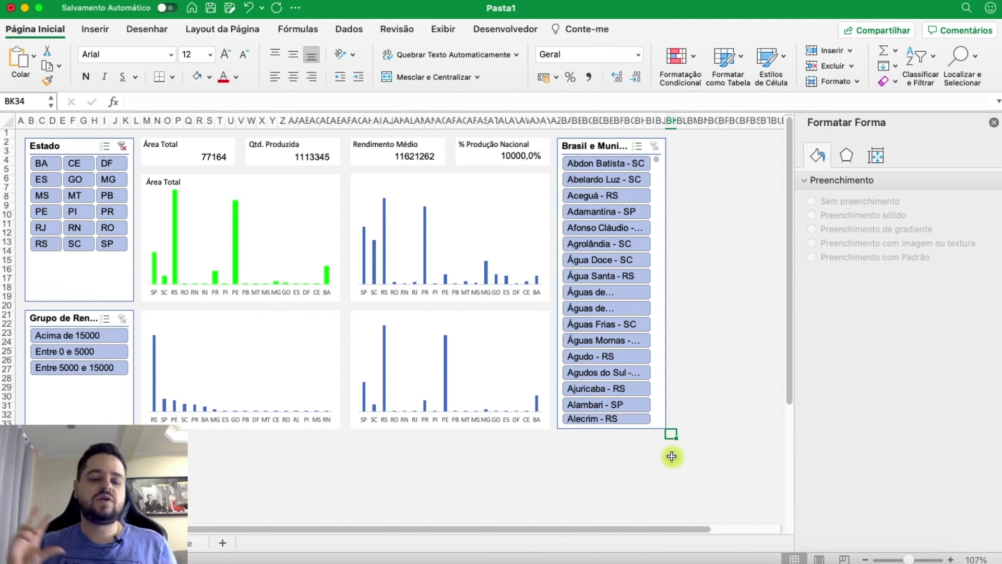